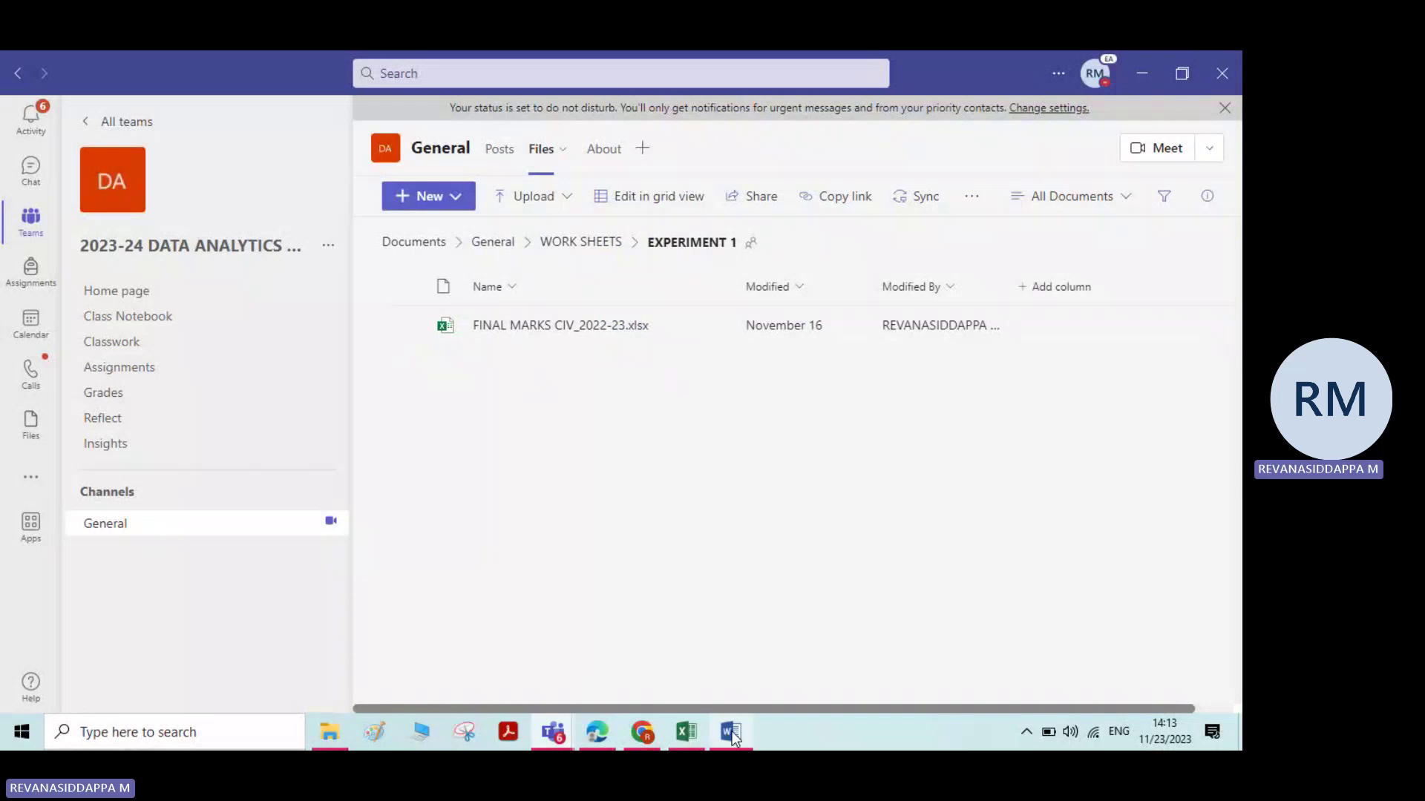
# Step: Review the AGGREGATE function syntax and its function number table in the Word lab manual
pyautogui.click(731, 732)
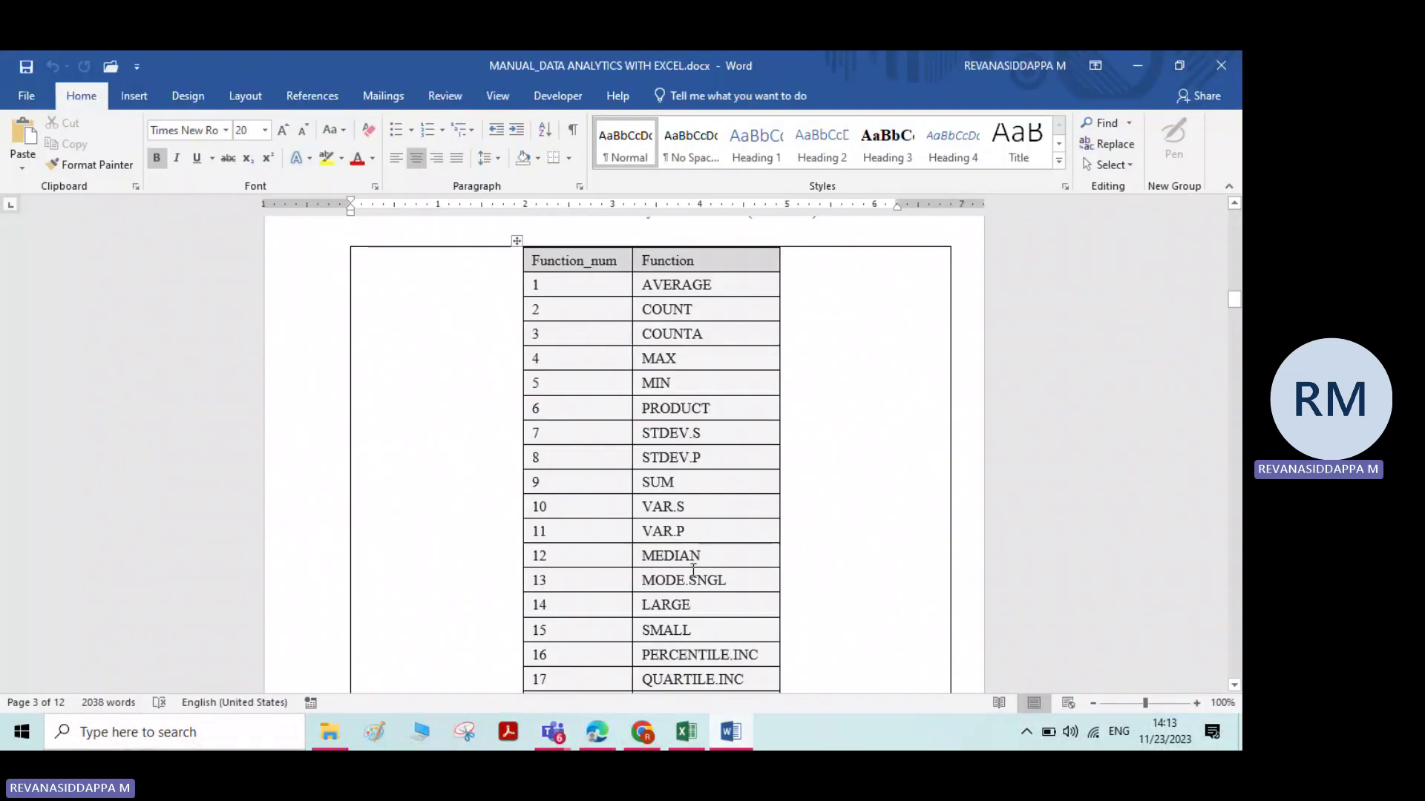
pyautogui.click(681, 735)
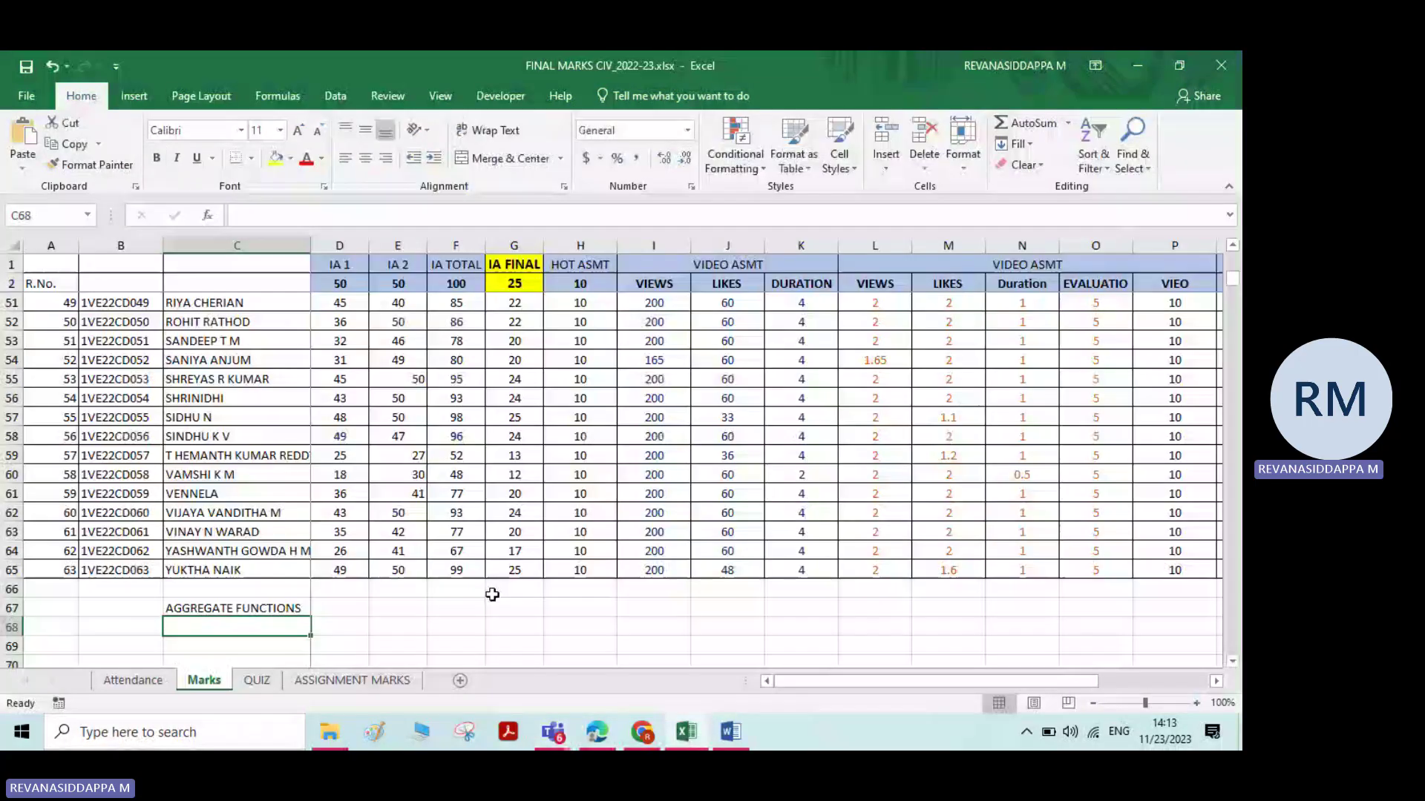
pyautogui.click(730, 733)
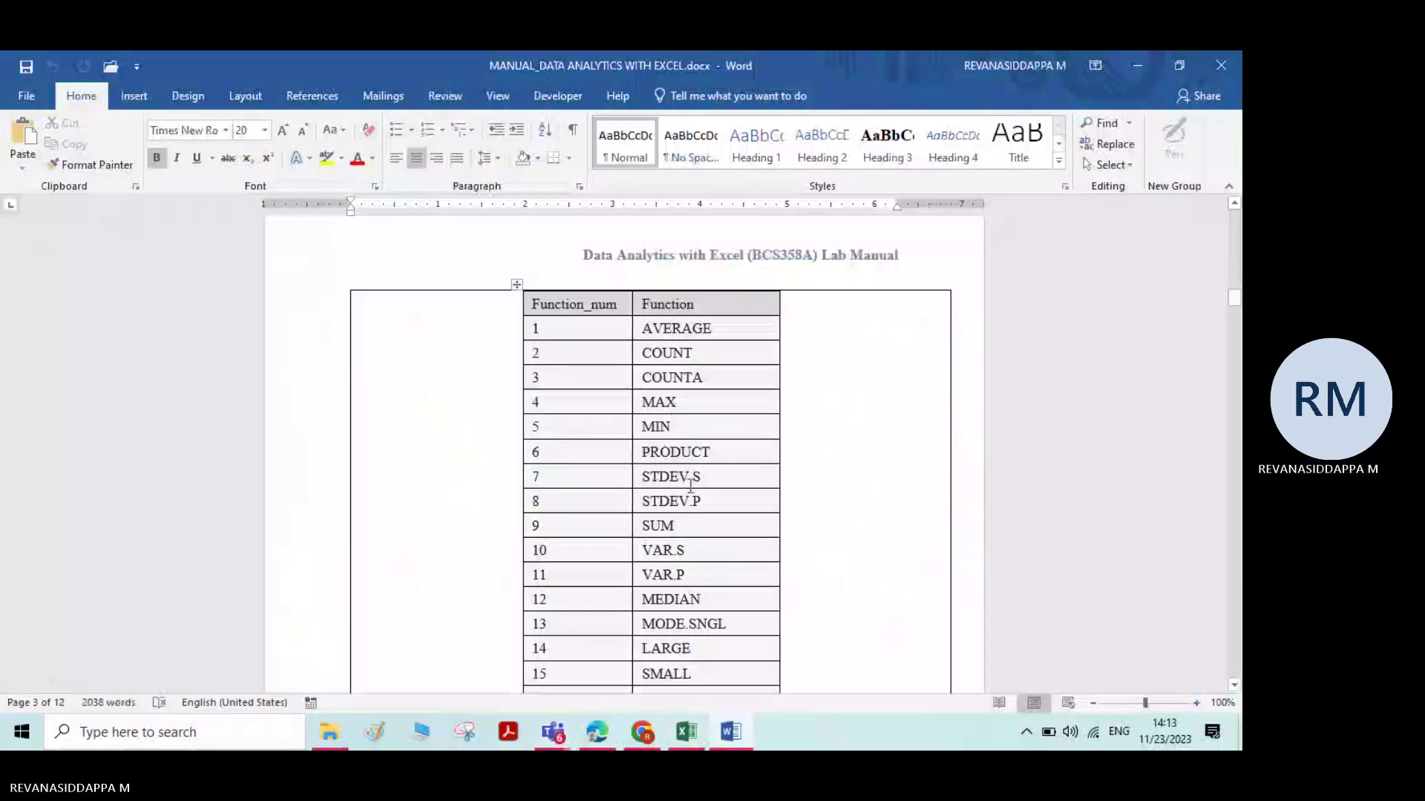
pyautogui.scroll(3, 690, 486)
pyautogui.scroll(4, 699, 507)
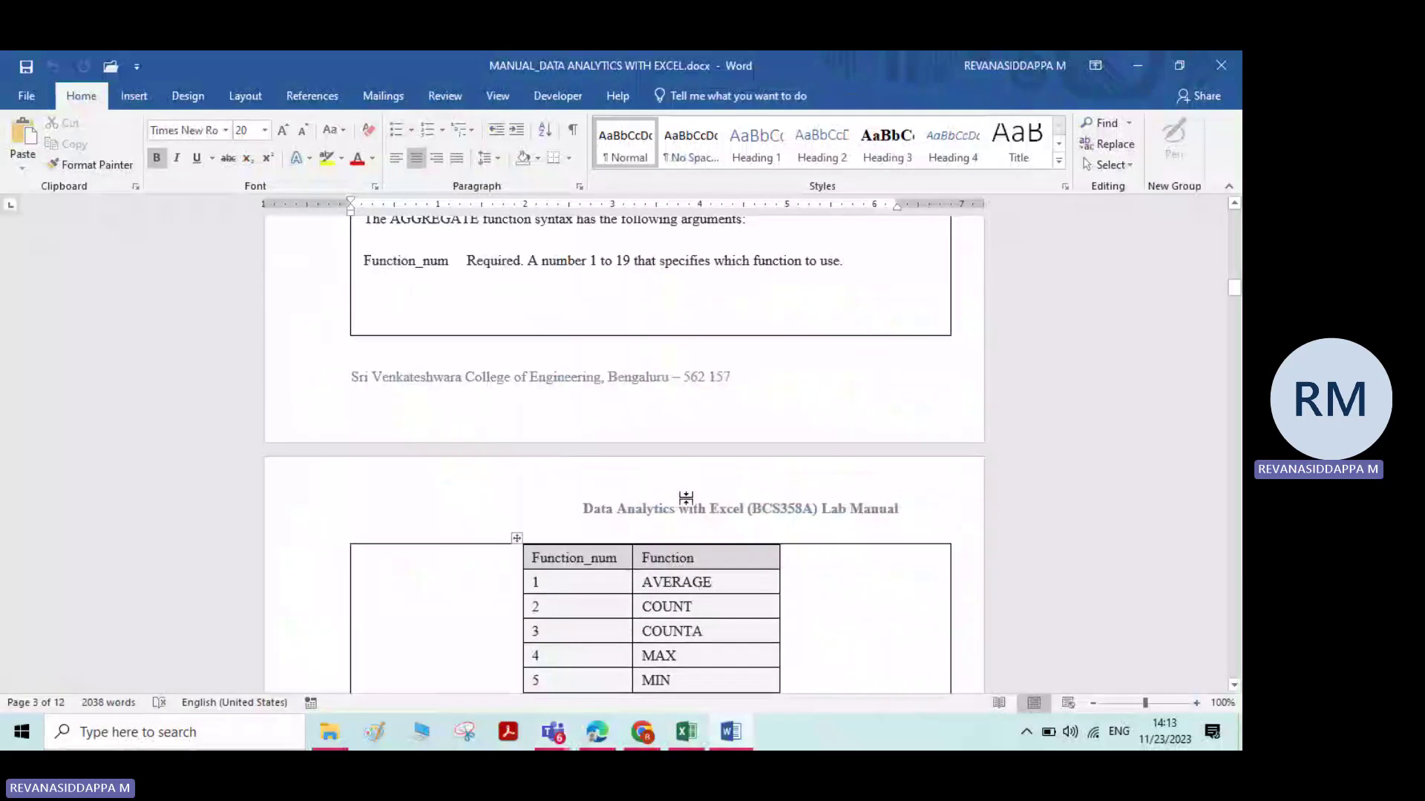
pyautogui.scroll(-4, 690, 496)
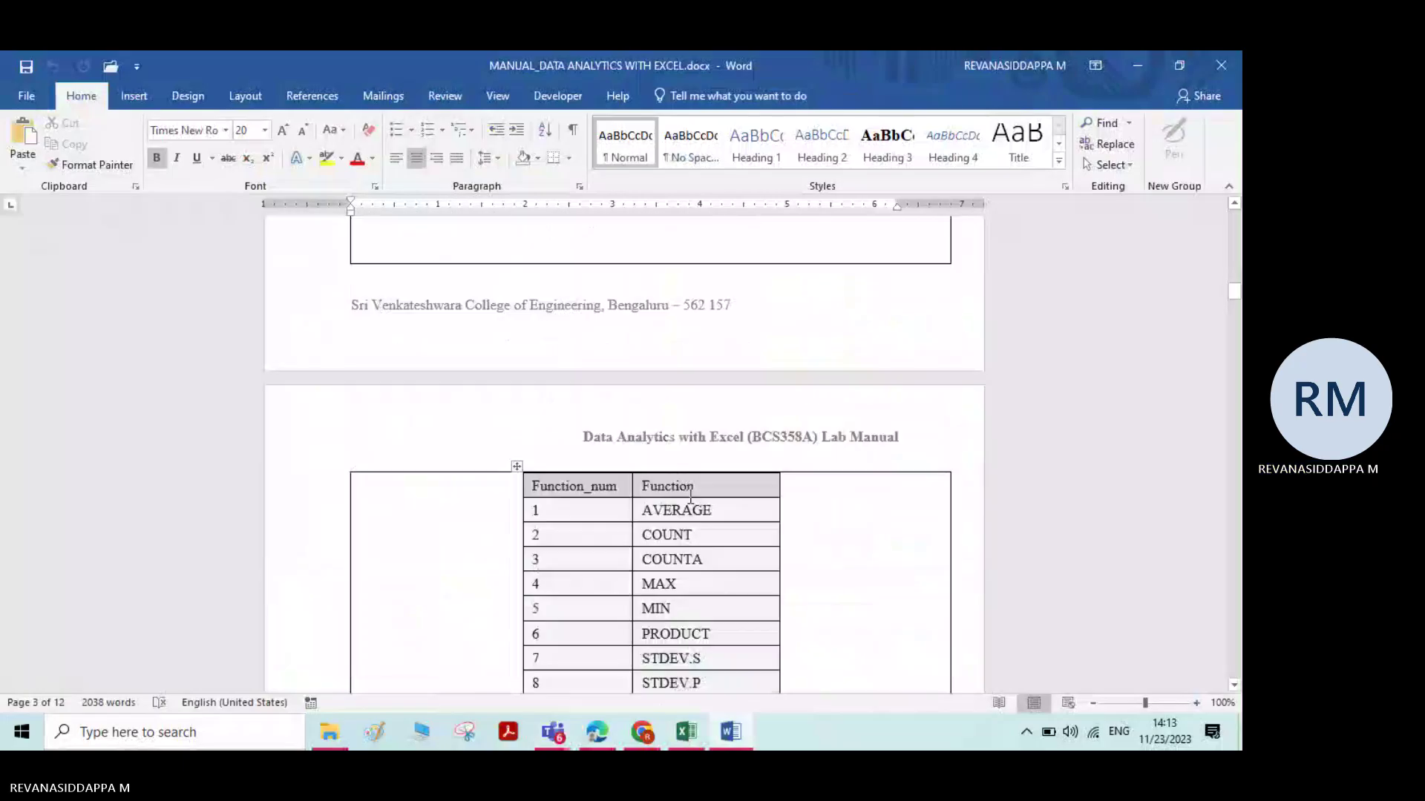
pyautogui.scroll(6, 690, 496)
pyautogui.moveTo(364, 363); pyautogui.dragTo(462, 368)
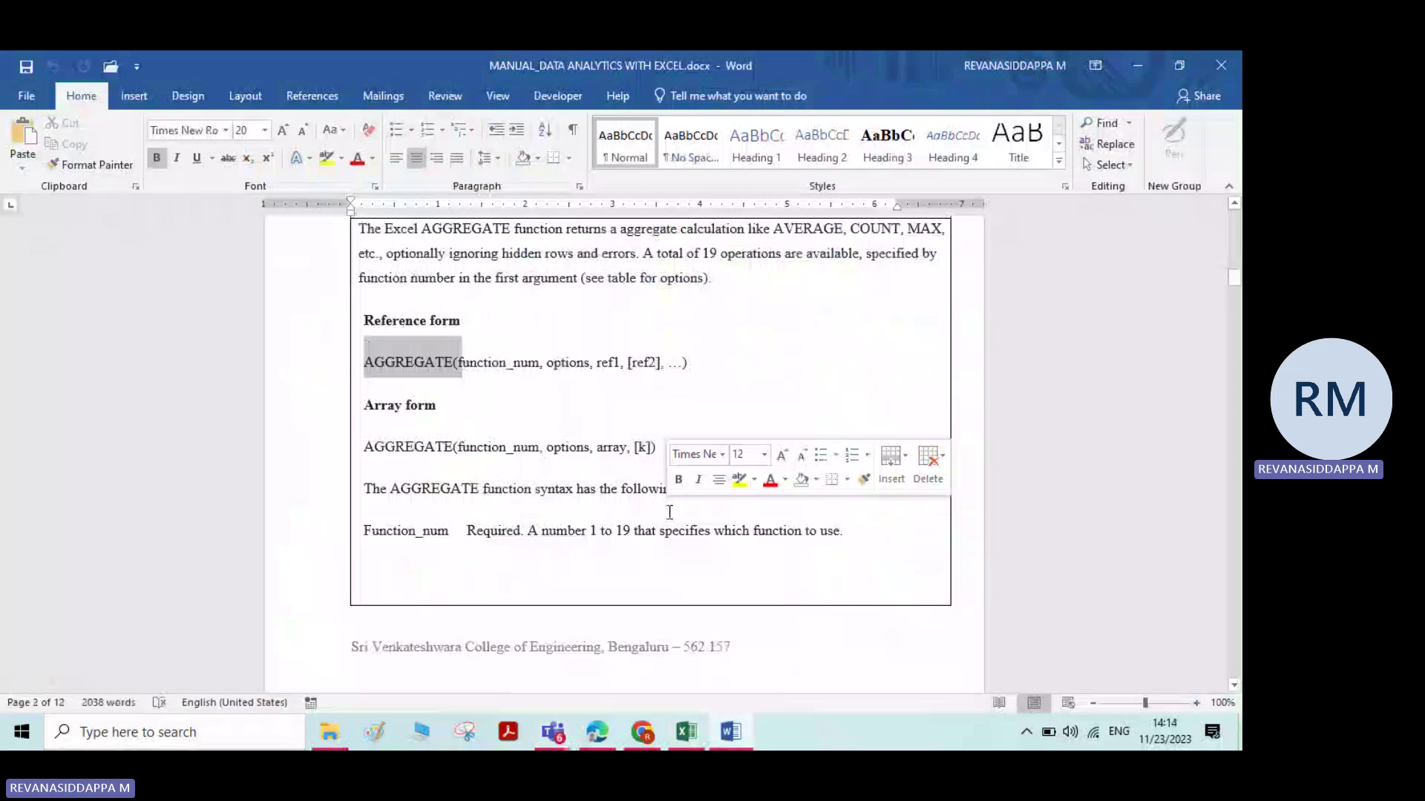
pyautogui.scroll(-10, 670, 512)
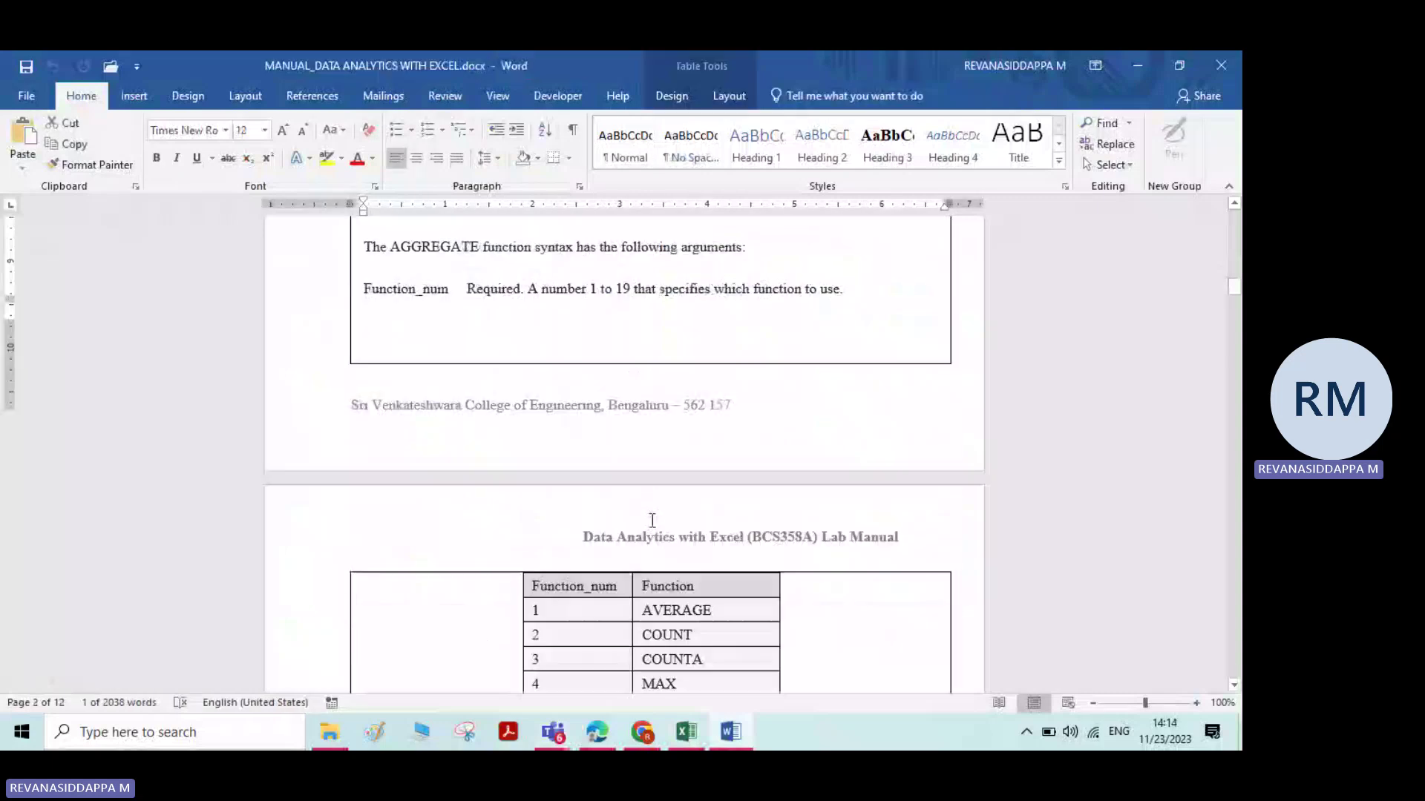
# Step: Switch to the marks workbook in Excel and enter the label AVERAGE in cell C68
pyautogui.click(686, 733)
pyautogui.click(260, 632)
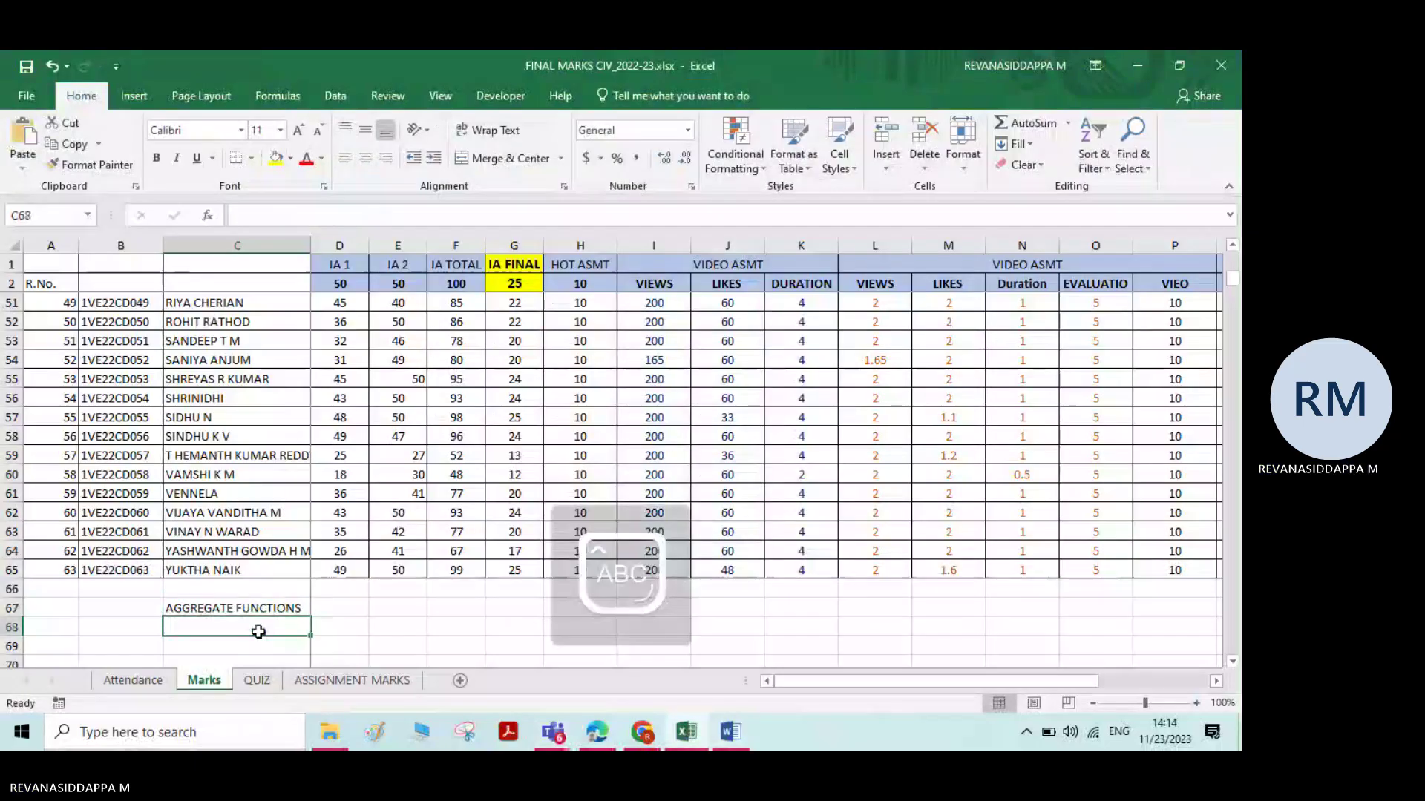
pyautogui.write('AVERAGE')
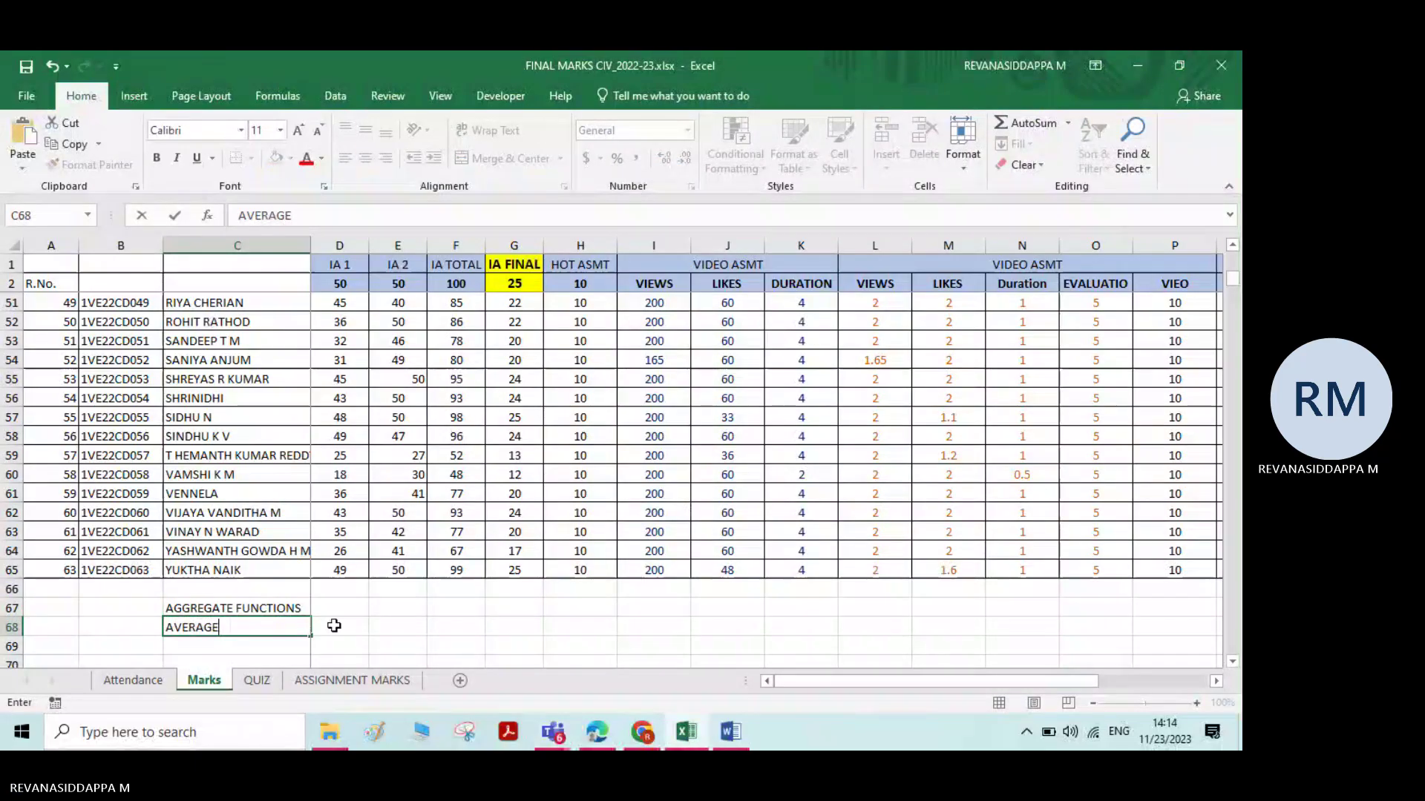
pyautogui.press('Tab')
# Step: Enter an AVERAGE formula in D68 over the IA TOTAL marks in F3:F65
pyautogui.write('=AVER')
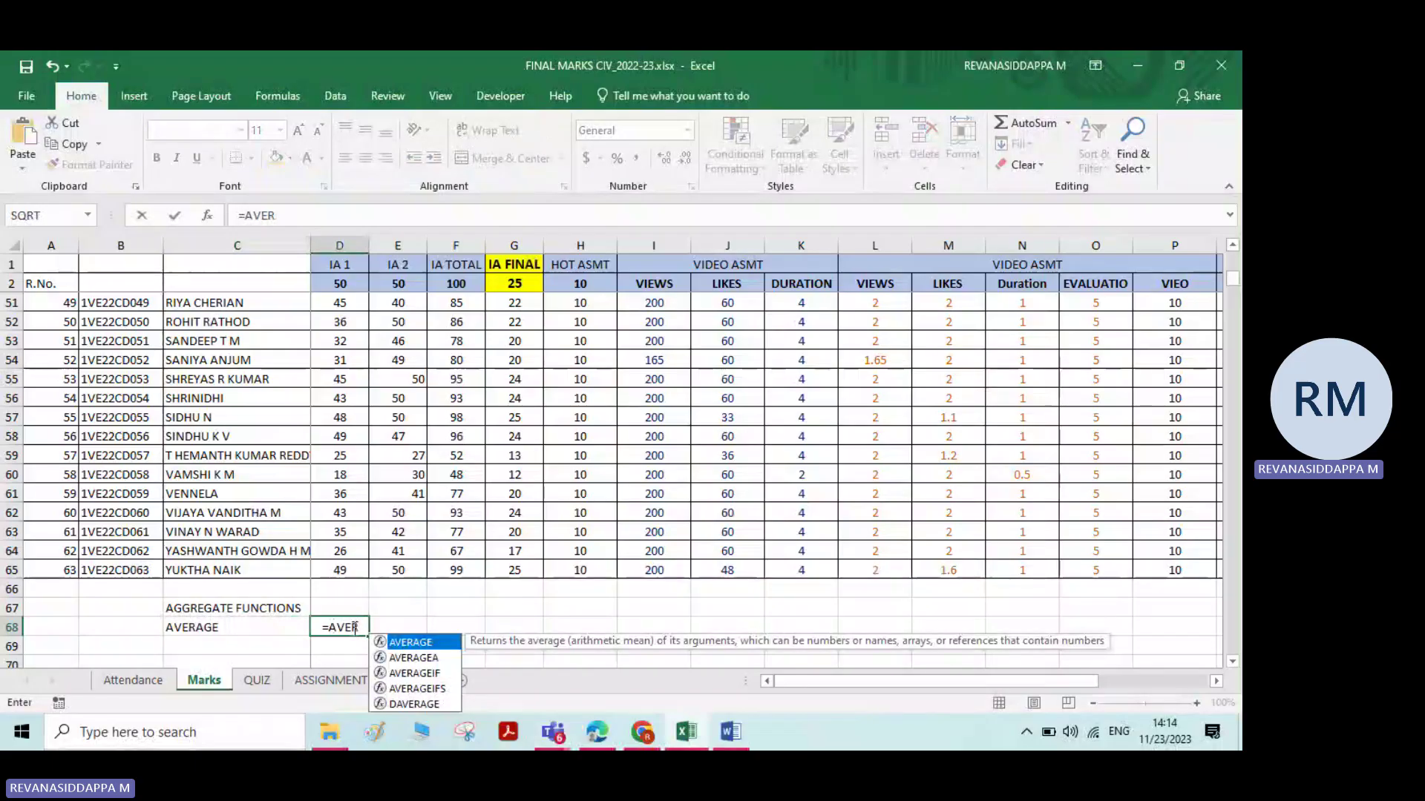
pyautogui.doubleClick(410, 642)
pyautogui.scroll(15, 410, 551)
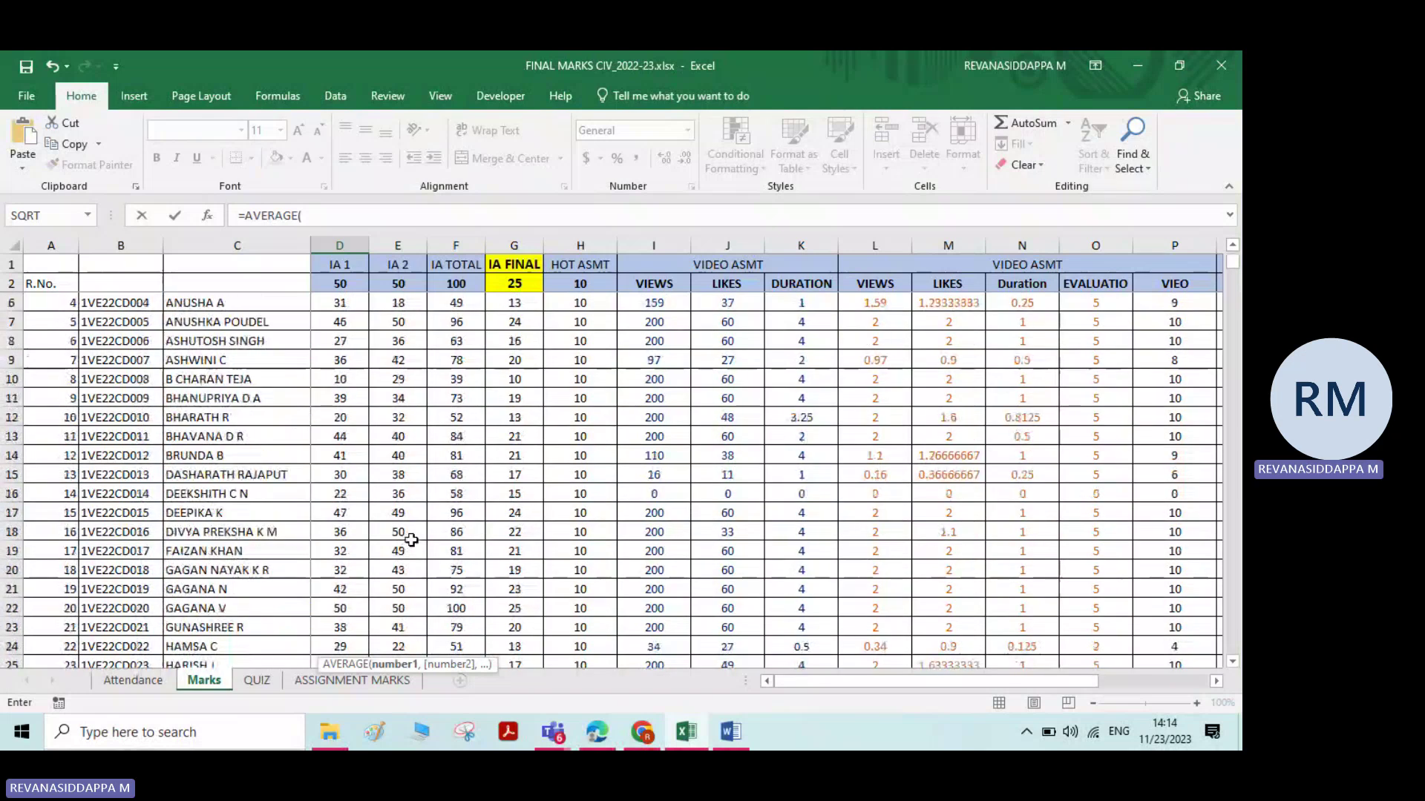
pyautogui.scroll(1, 411, 539)
pyautogui.moveTo(456, 303); pyautogui.dragTo(467, 650)
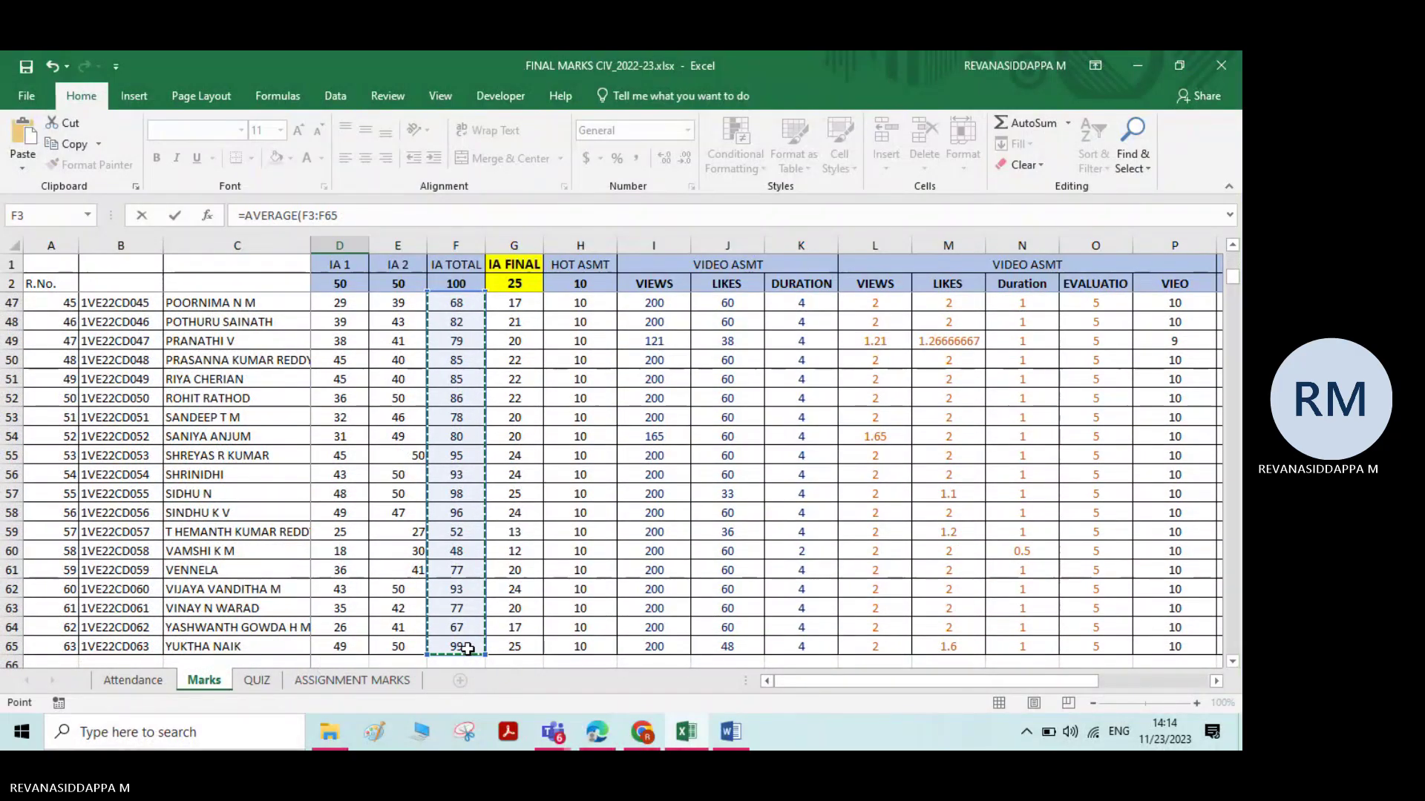
pyautogui.press('Return')
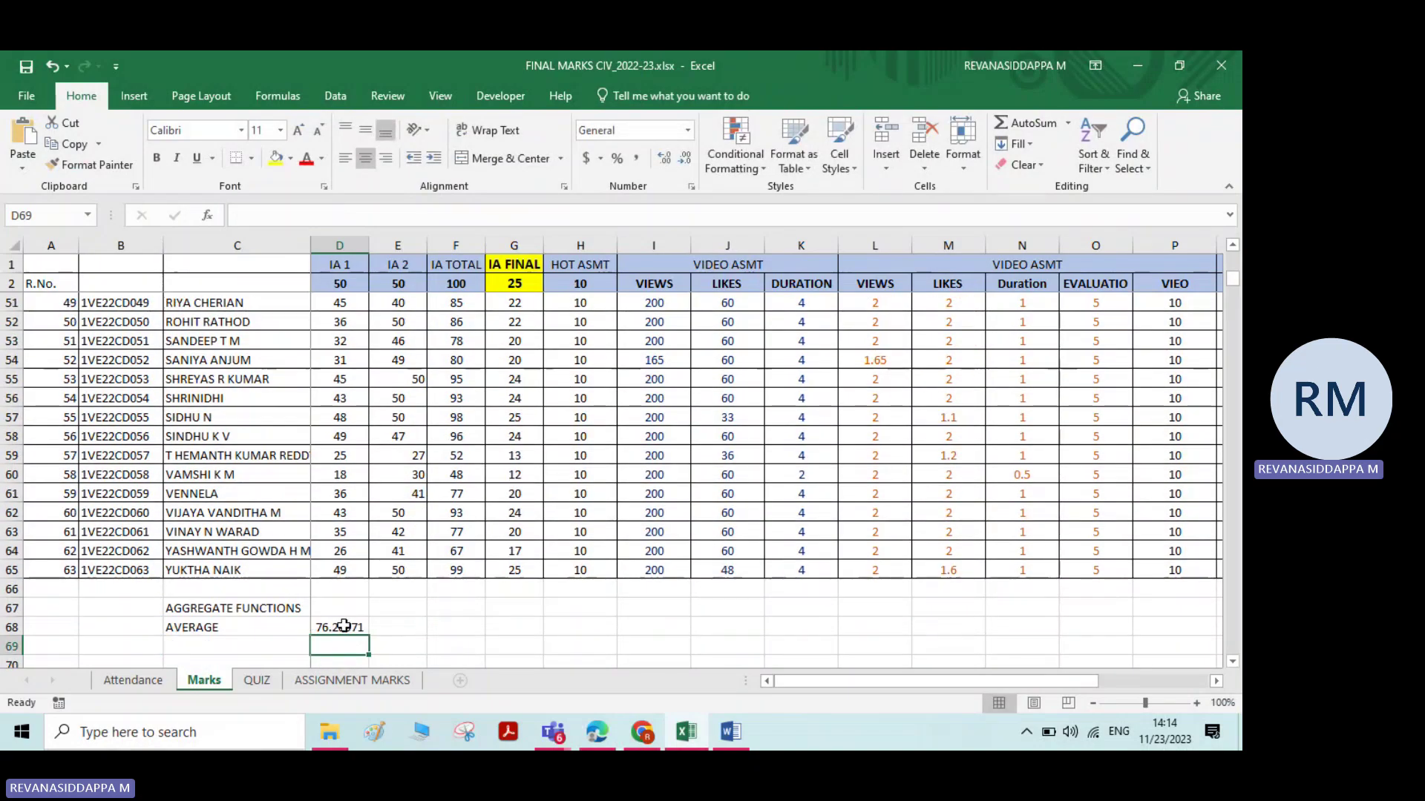
# Step: Format the average in D68 to show two decimal places
pyautogui.click(343, 627)
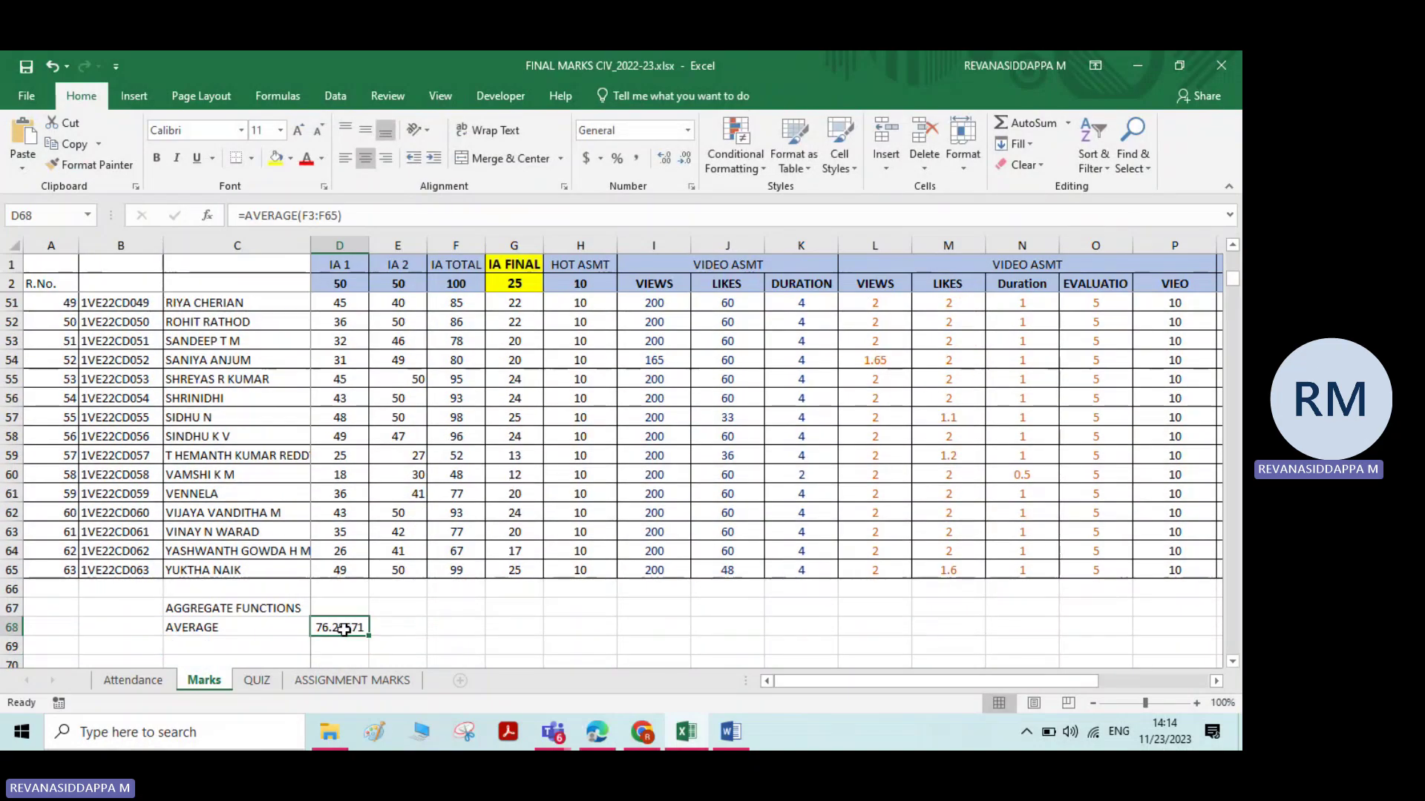
pyautogui.click(686, 160)
pyautogui.click(686, 160)
pyautogui.click(686, 161)
pyautogui.click(685, 160)
pyautogui.click(682, 164)
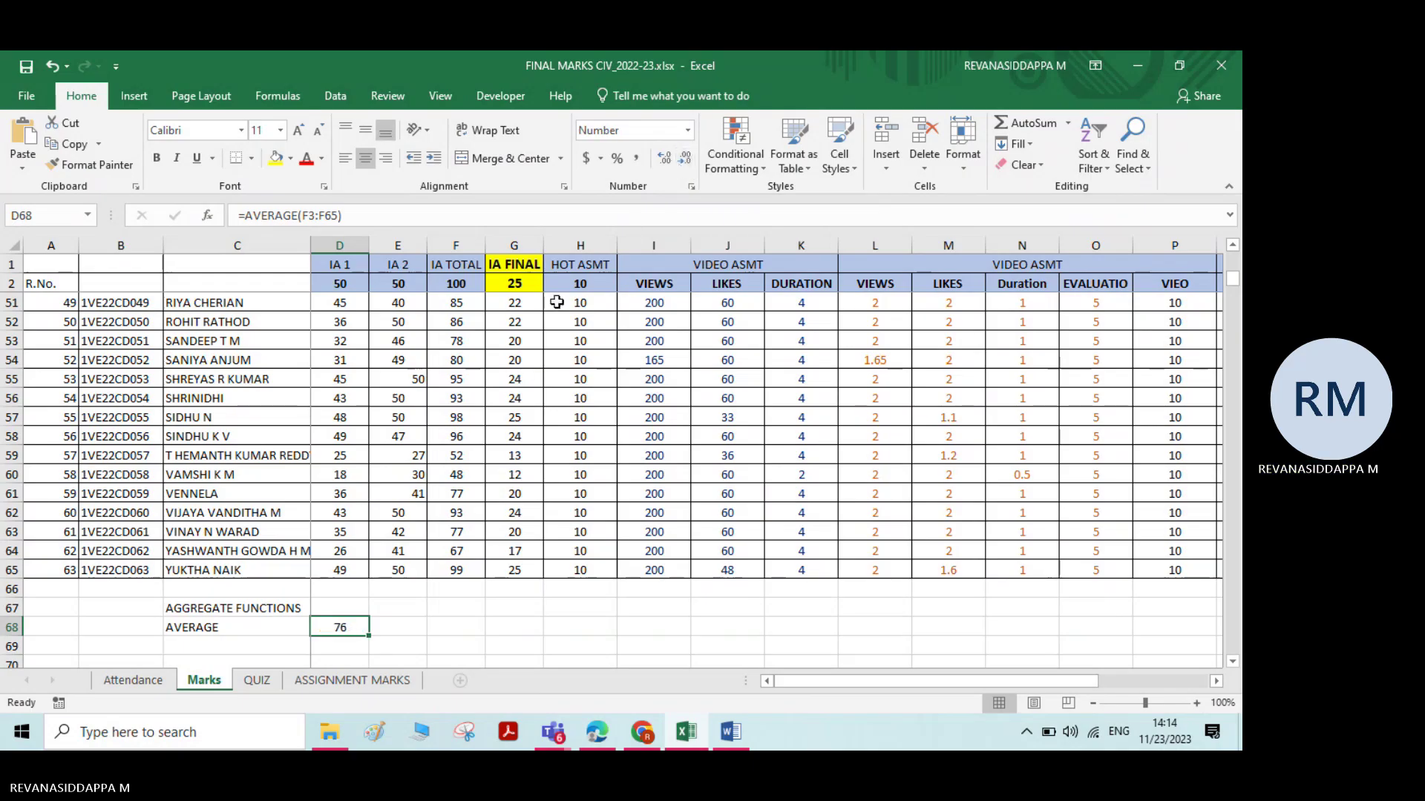
pyautogui.click(666, 157)
pyautogui.click(667, 157)
pyautogui.click(348, 646)
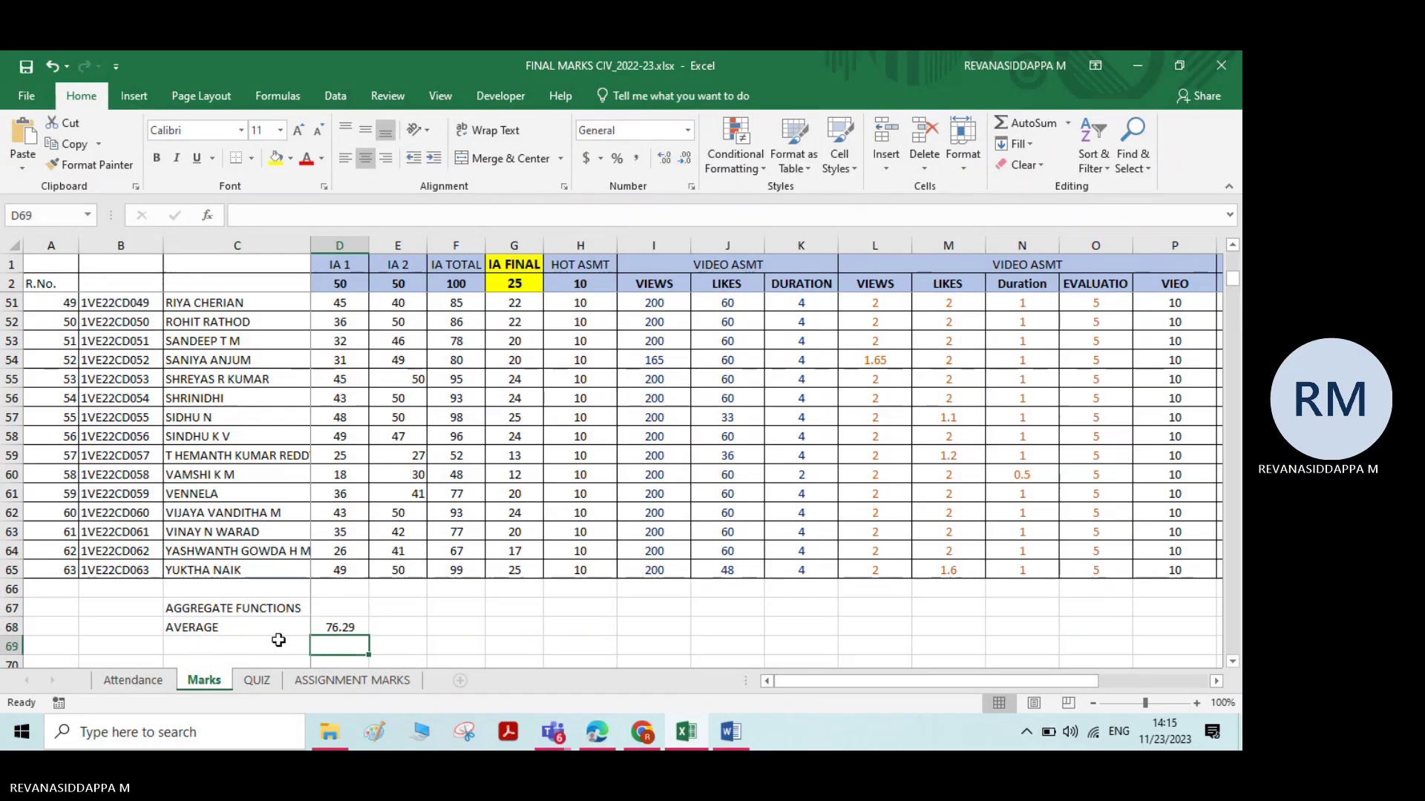
# Step: Check the next function in the Word manual's table, and label cell C69 COUNT in the Excel marks sheet
pyautogui.scroll(-2, 253, 631)
pyautogui.scroll(-1, 253, 630)
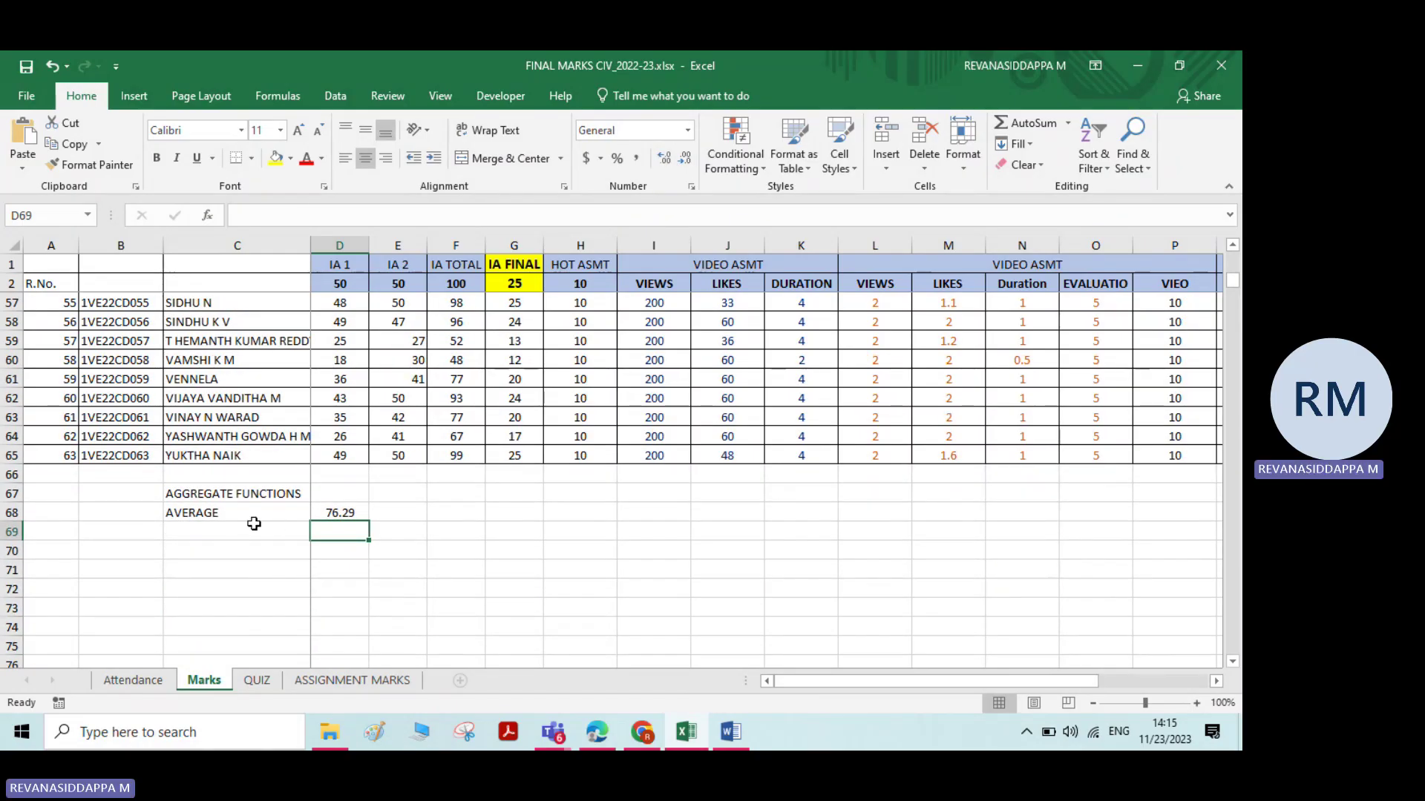
pyautogui.click(252, 523)
pyautogui.click(291, 528)
pyautogui.click(286, 511)
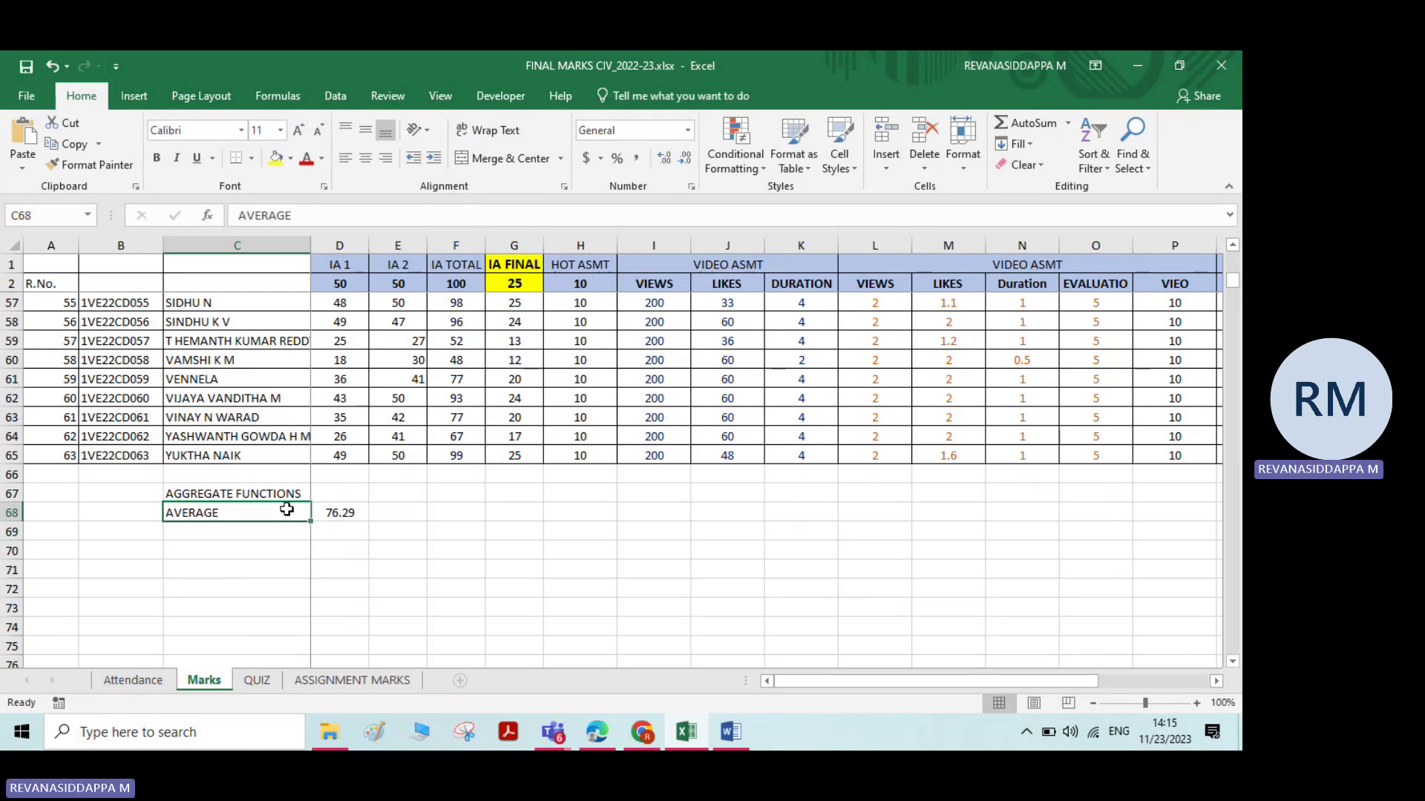
pyautogui.click(731, 732)
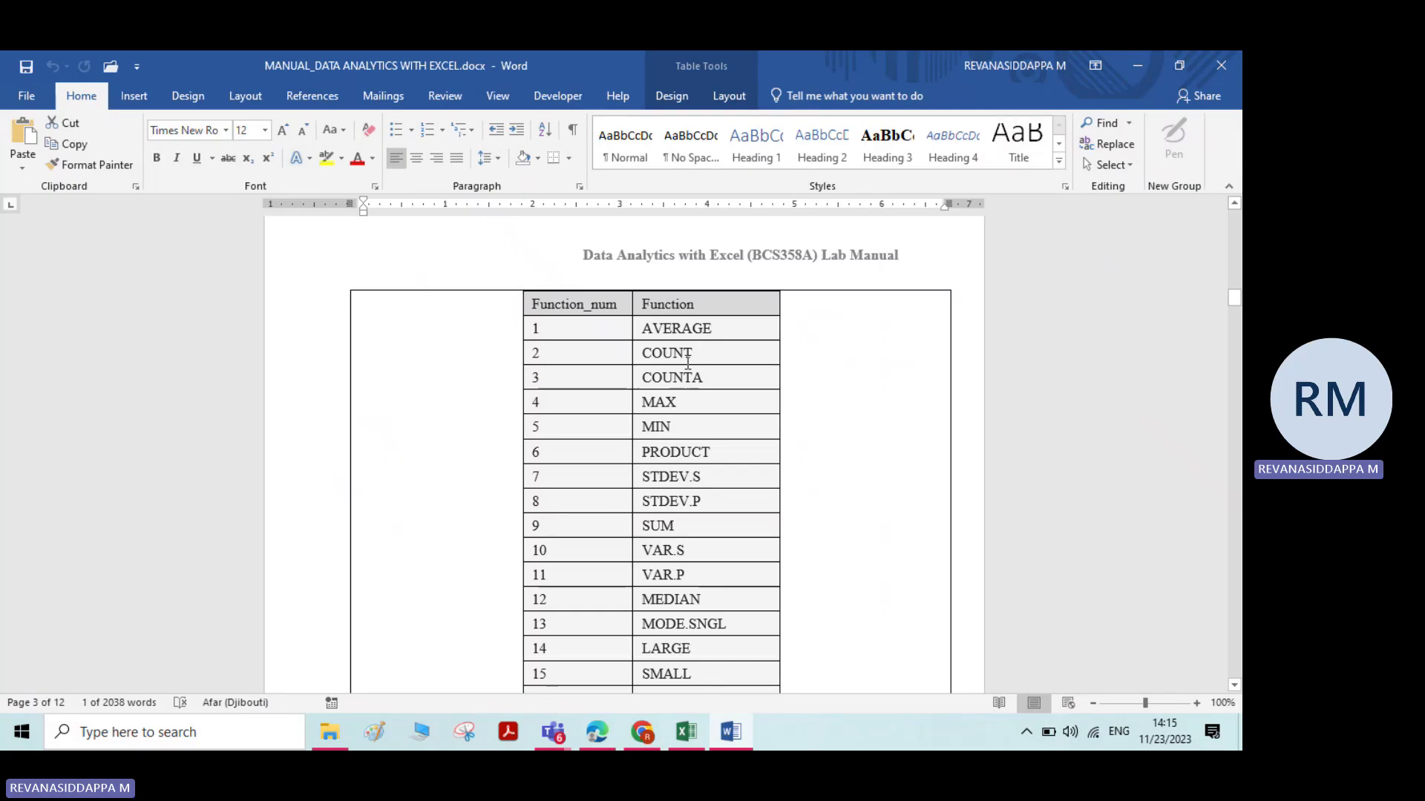
pyautogui.click(687, 733)
pyautogui.click(241, 538)
pyautogui.write('COUNT')
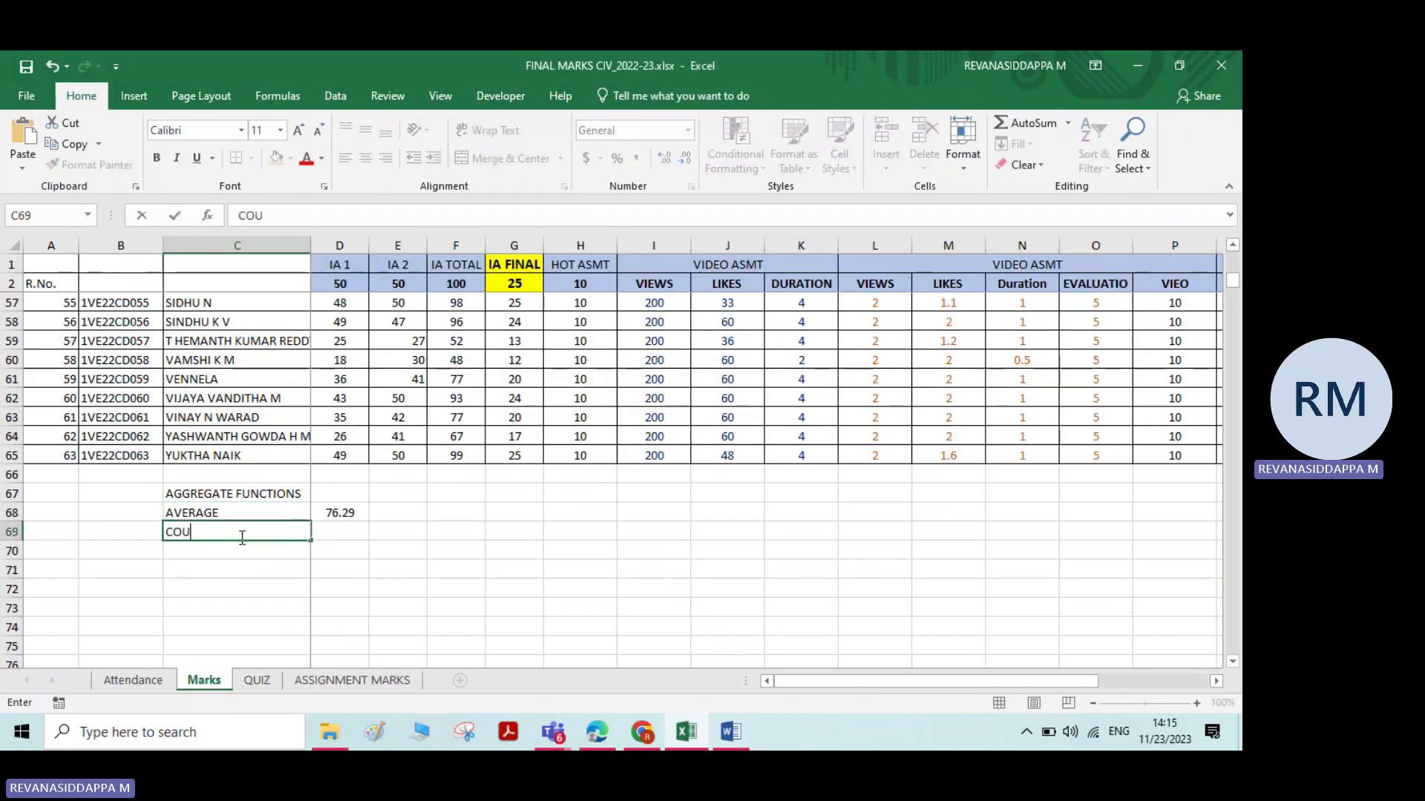
pyautogui.click(332, 527)
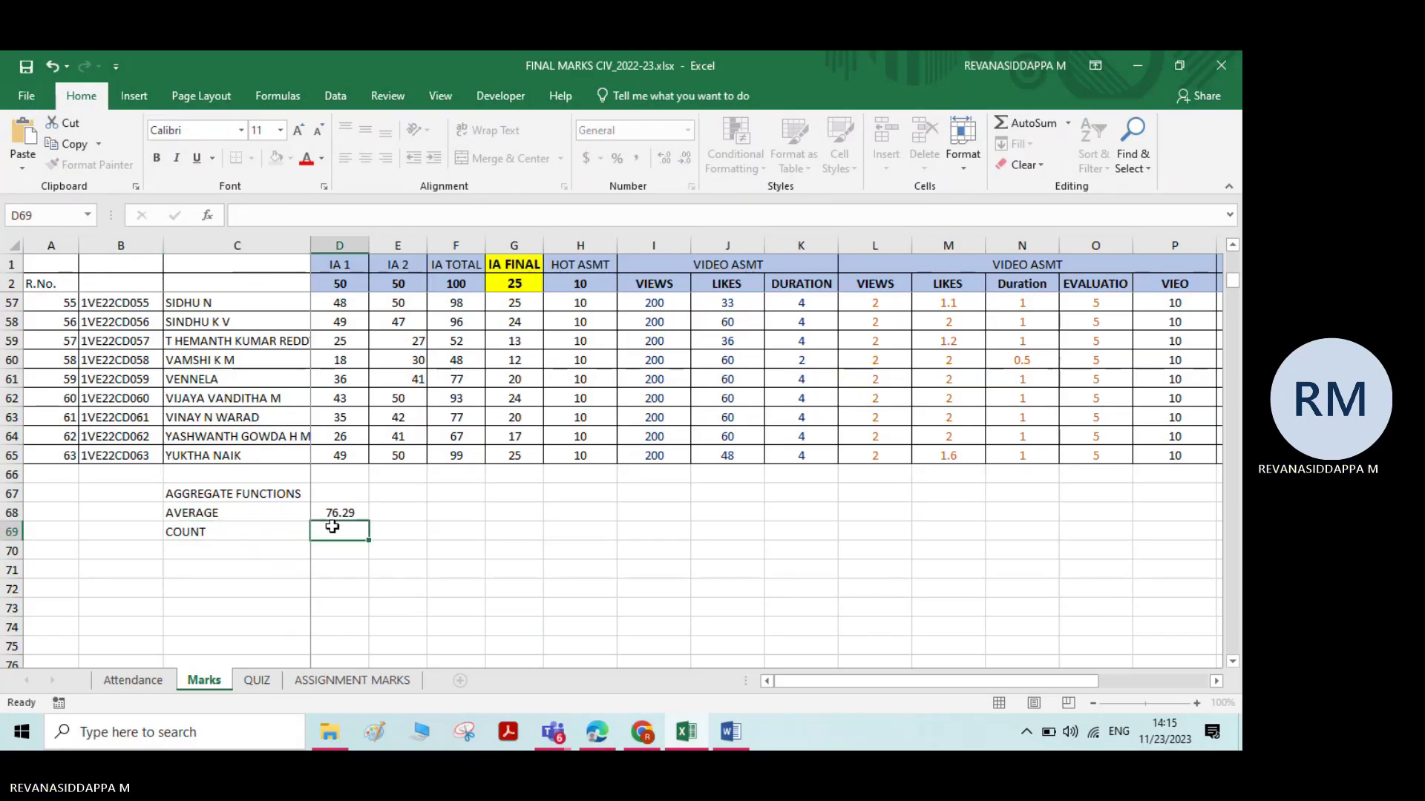
pyautogui.write('=CO')
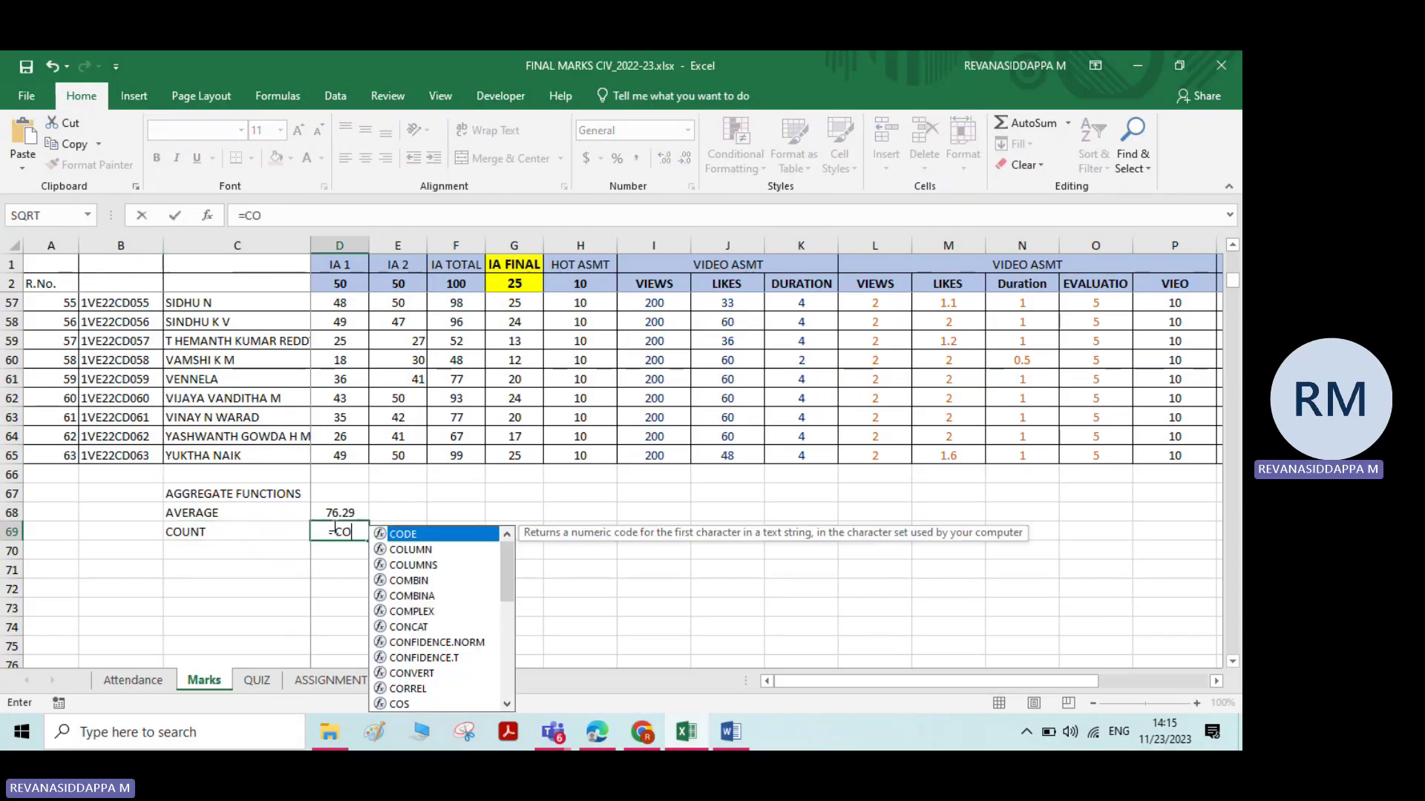
pyautogui.write('UNT(')
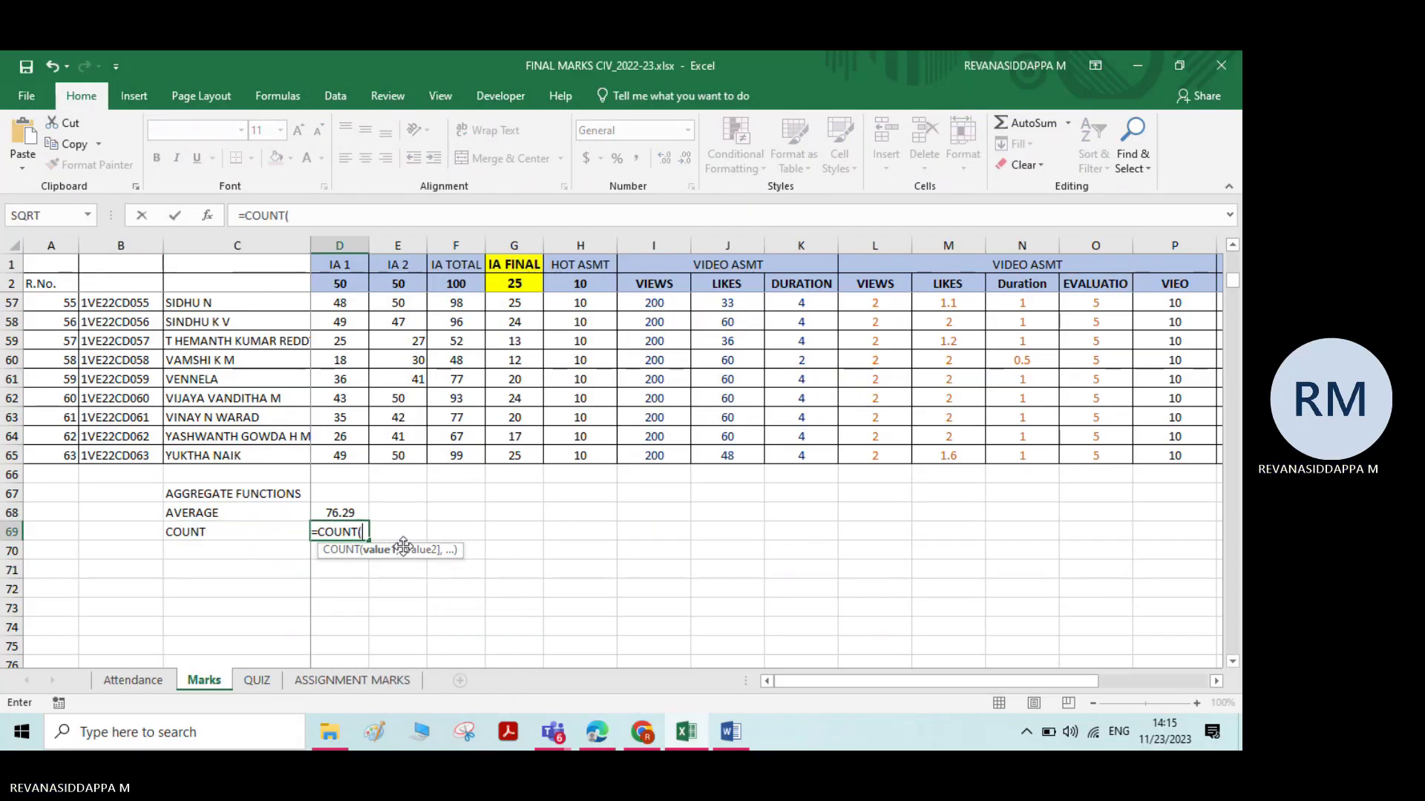
pyautogui.scroll(6, 410, 474)
pyautogui.scroll(12, 411, 474)
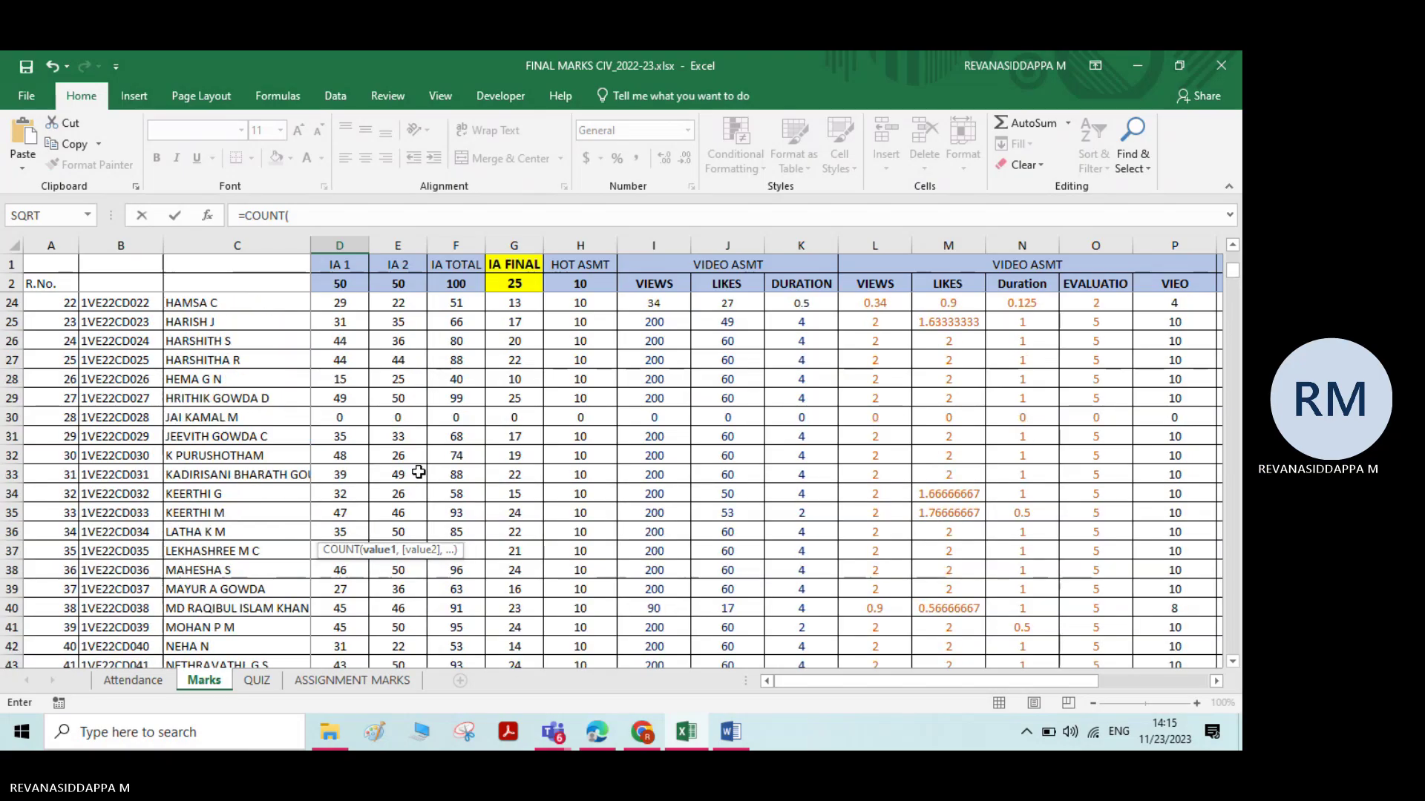
pyautogui.moveTo(527, 305); pyautogui.dragTo(515, 525)
pyautogui.press('Escape')
# Step: Enter a COUNT formula in D69 over the IA TOTAL marks in F3:F65
pyautogui.scroll(10, 512, 458)
pyautogui.scroll(-13, 446, 467)
pyautogui.write('=COUNT')
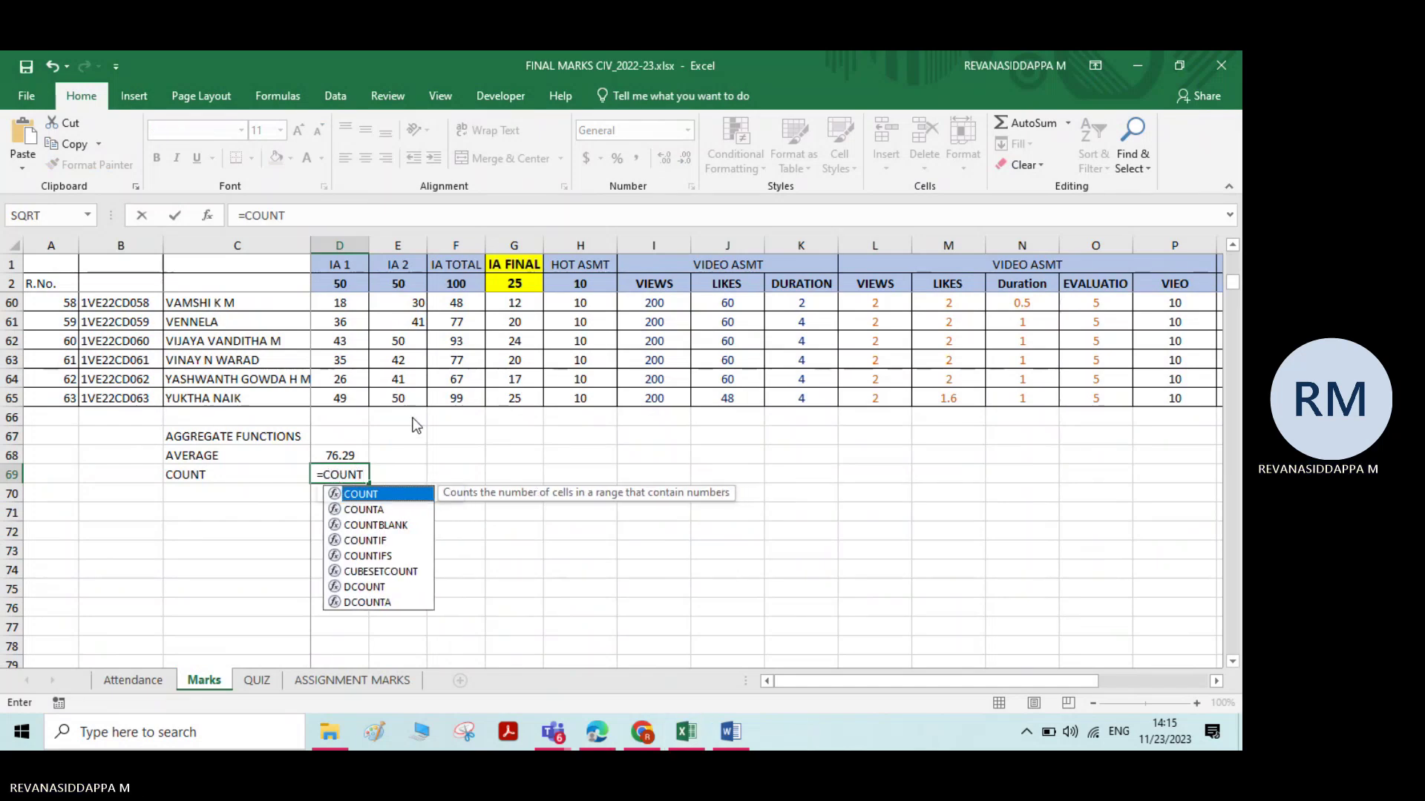
pyautogui.write('(')
pyautogui.scroll(19, 420, 452)
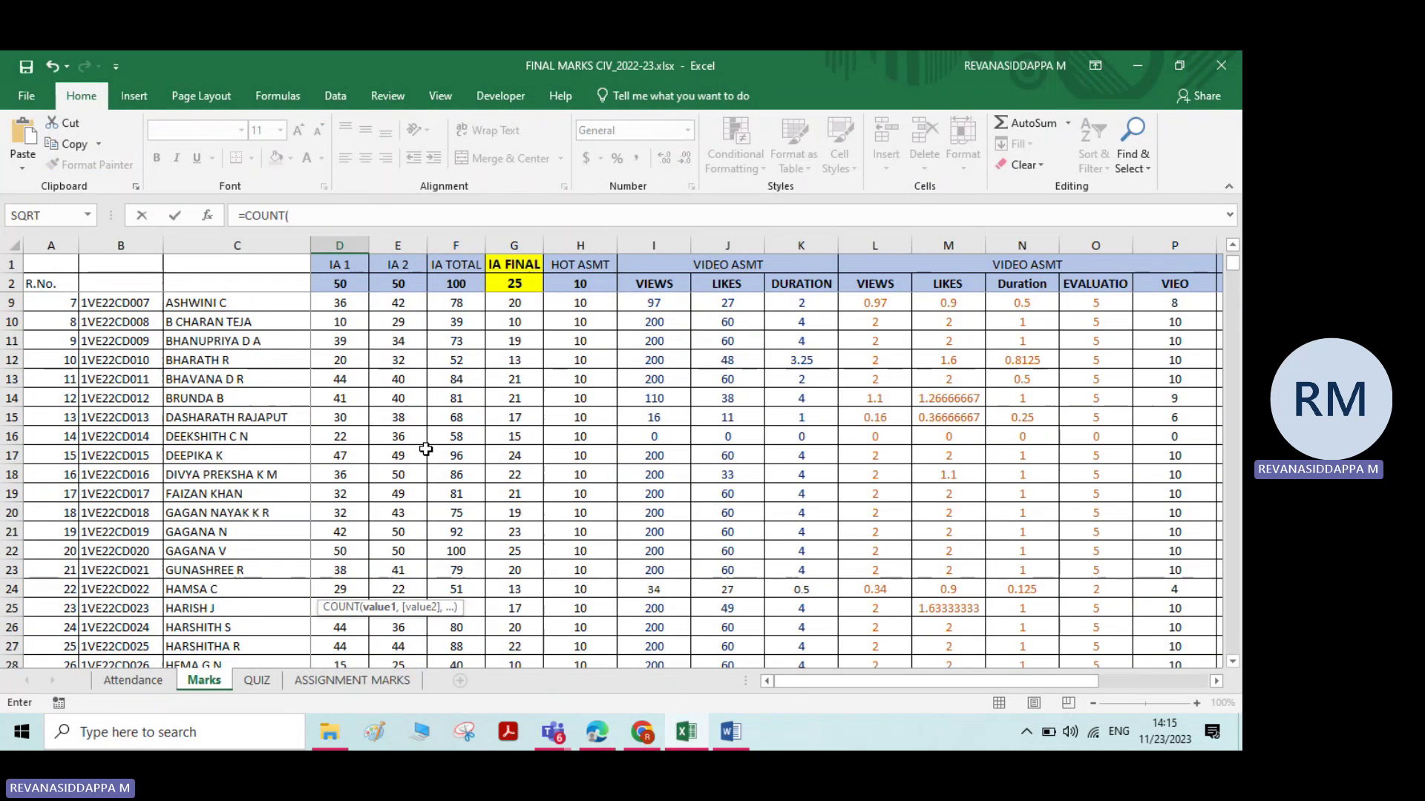
pyautogui.moveTo(476, 295); pyautogui.dragTo(460, 627)
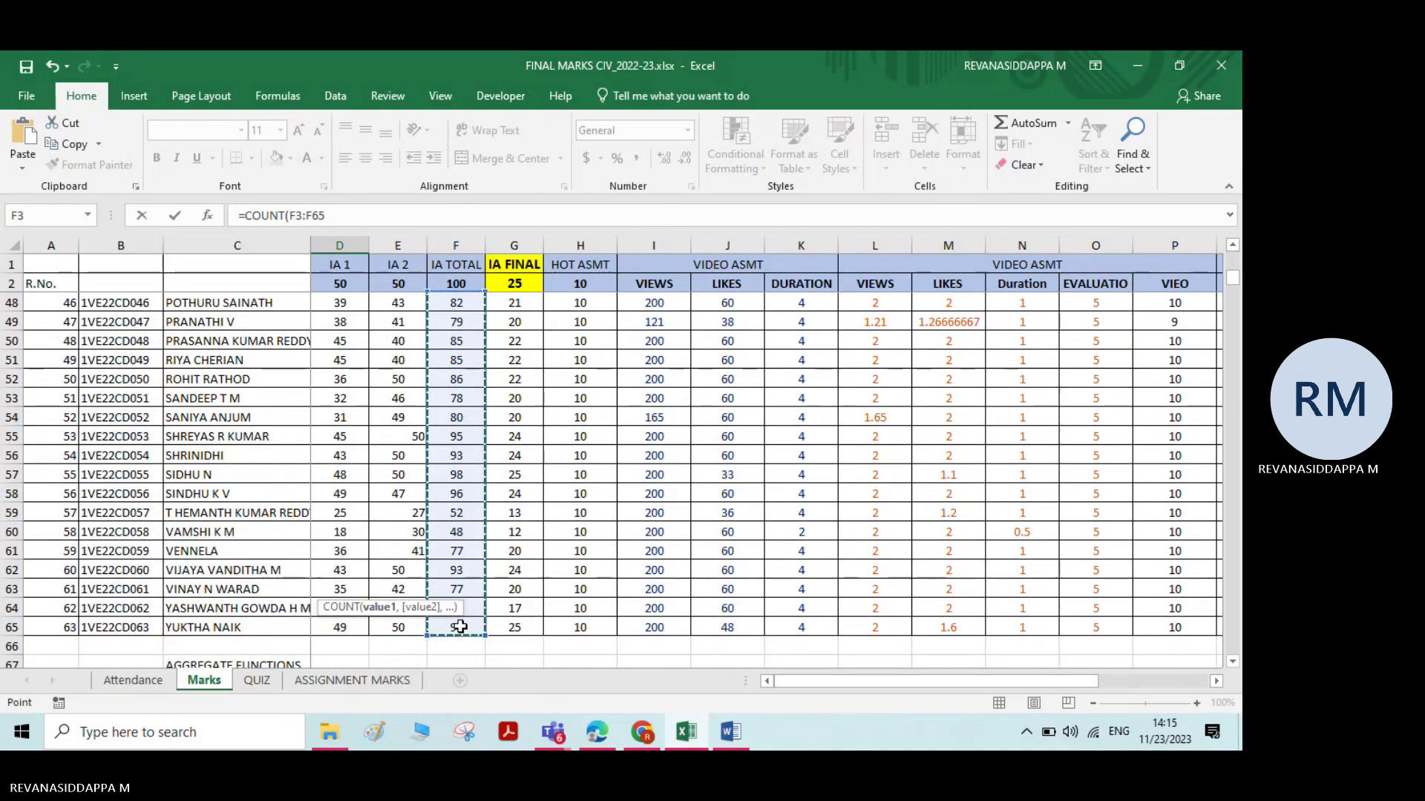
pyautogui.press('Return')
pyautogui.press('Up')
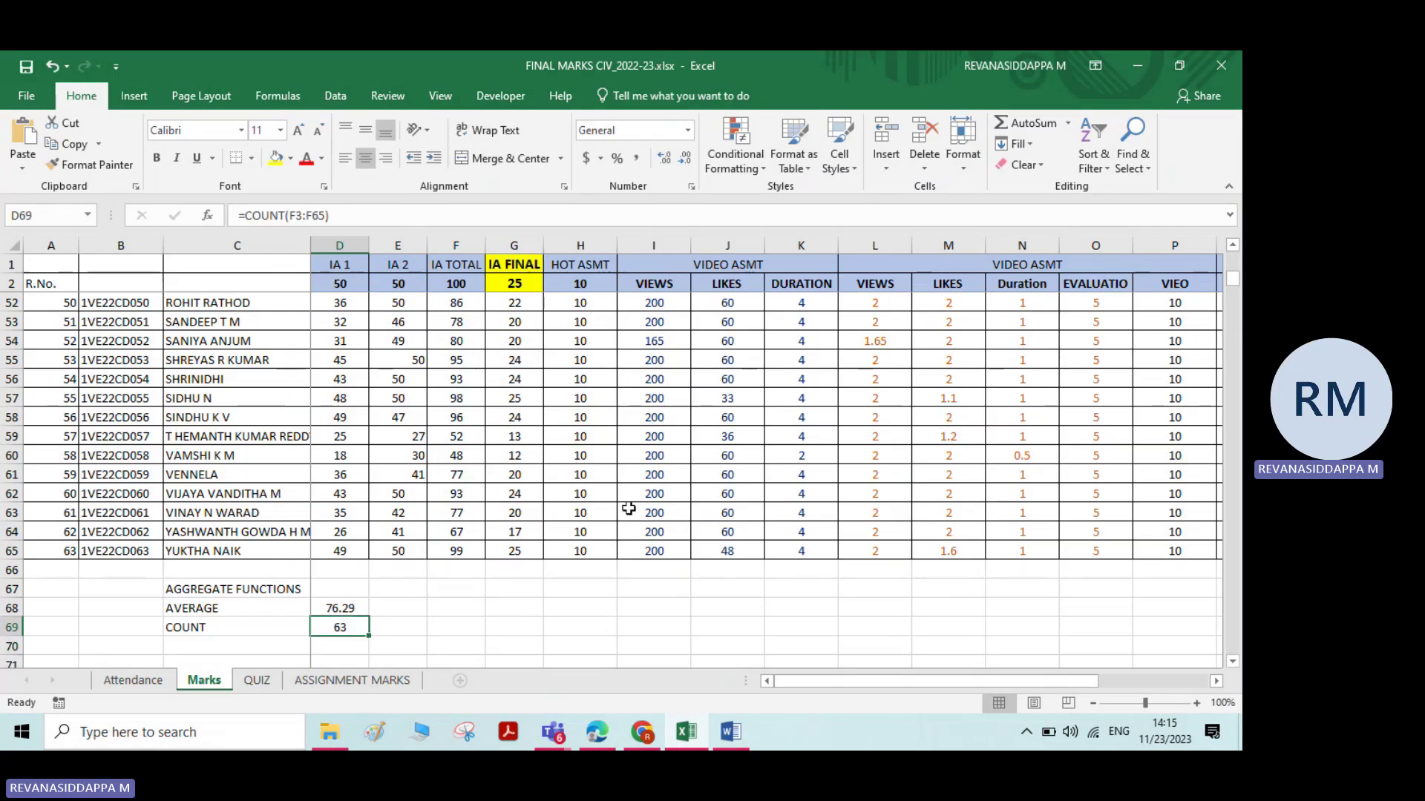
# Step: Examine the IA TOTAL formulas in cells F63 and F60 and the cells they reference, without changing them
pyautogui.scroll(-2, 586, 503)
pyautogui.scroll(2, 587, 503)
pyautogui.scroll(-2, 514, 483)
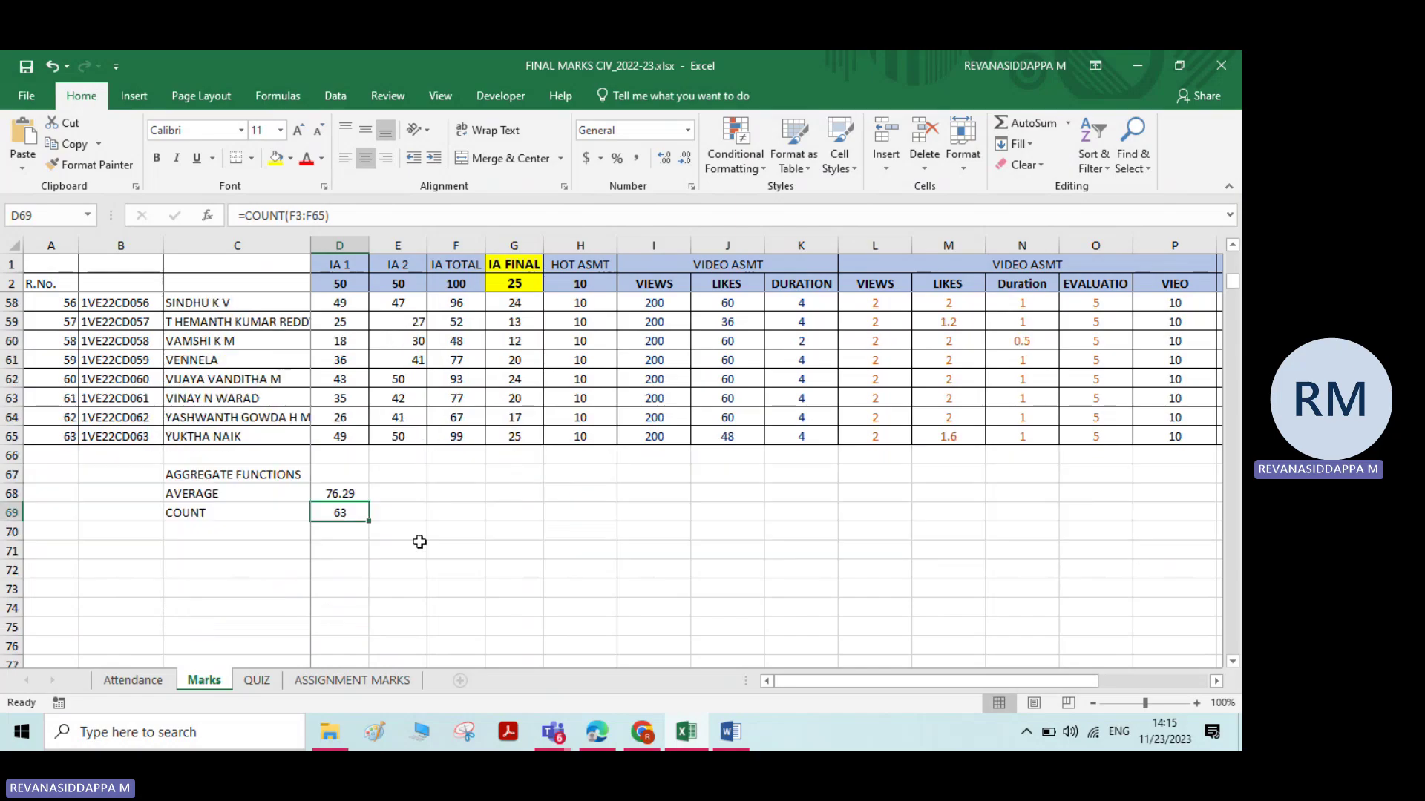
pyautogui.scroll(1, 420, 482)
pyautogui.click(467, 454)
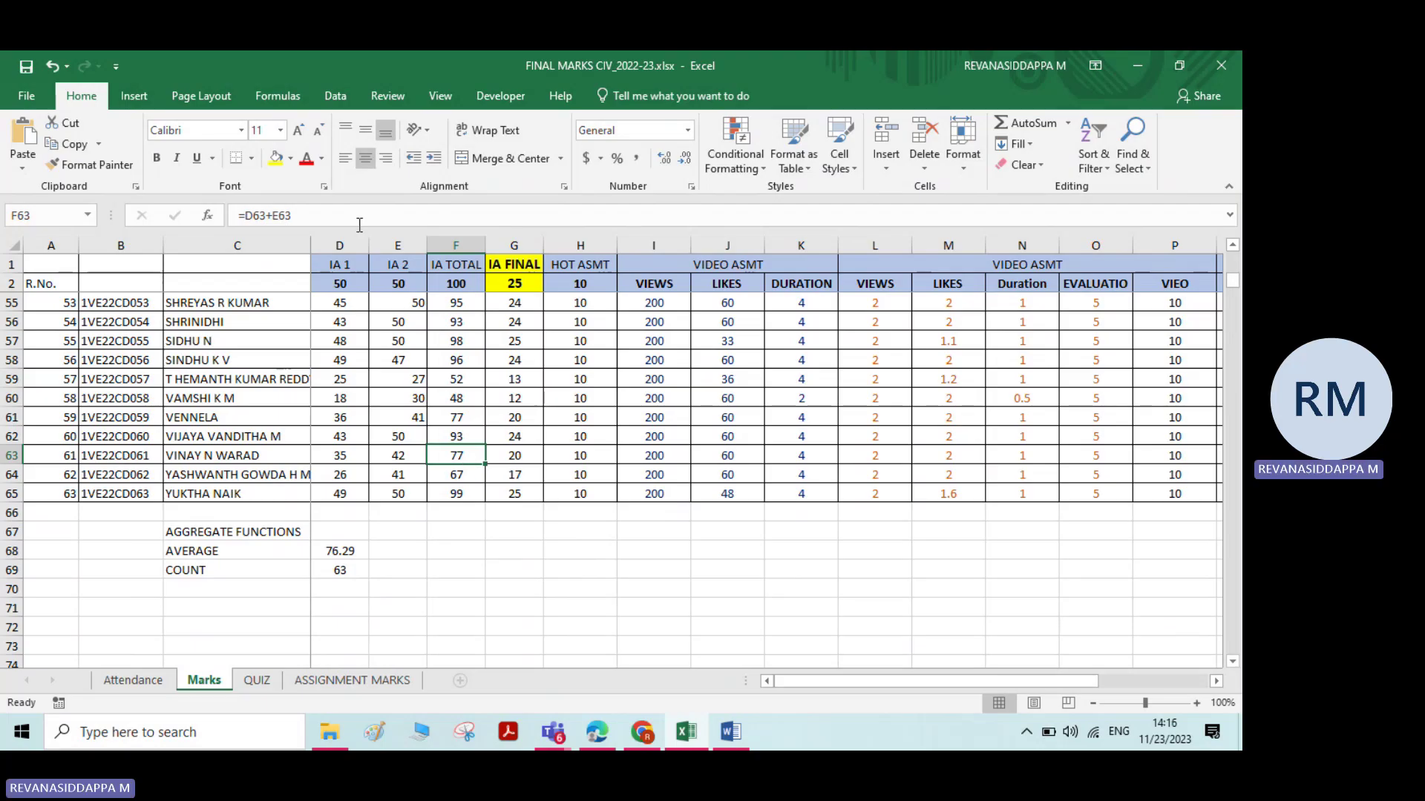
pyautogui.click(339, 214)
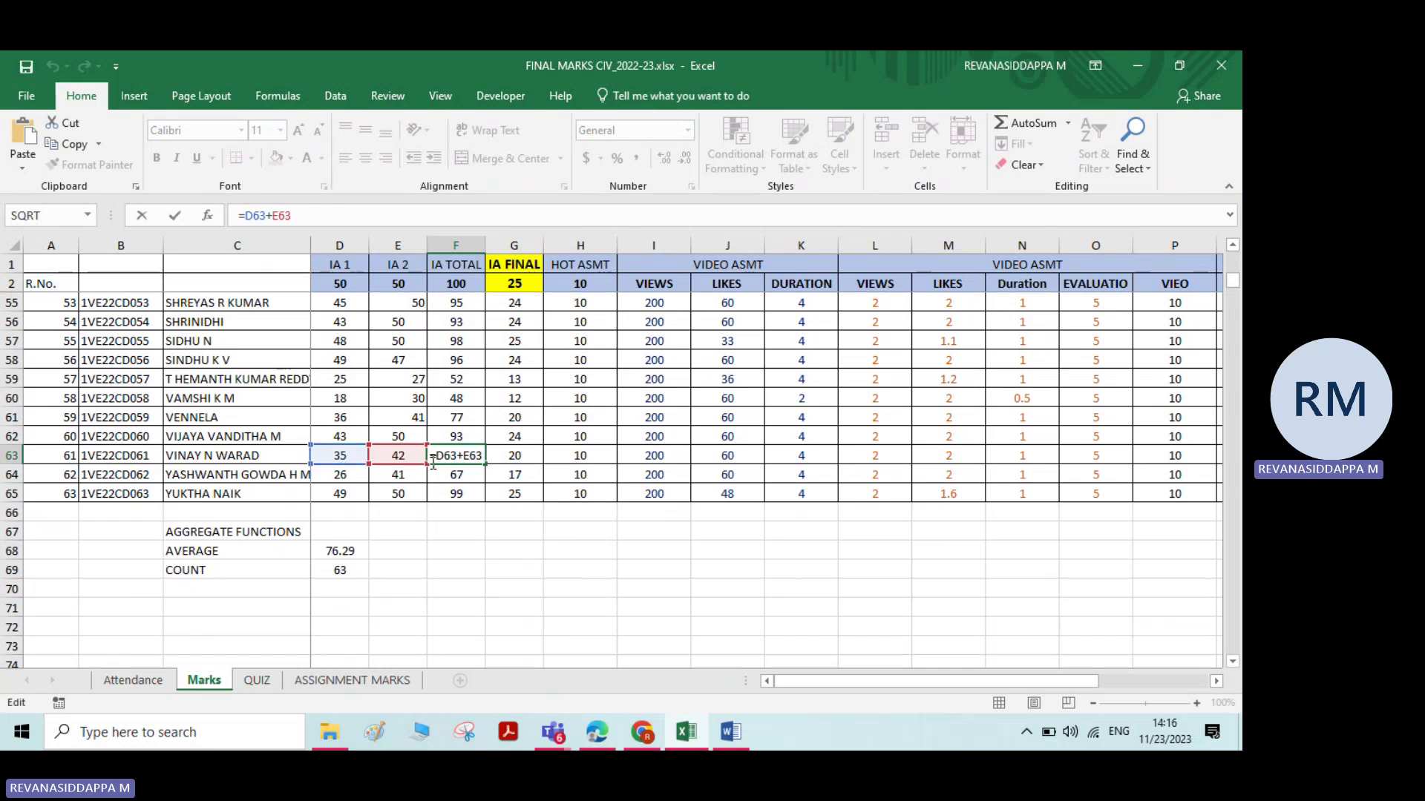
pyautogui.hotkey('ctrl', 'Return')
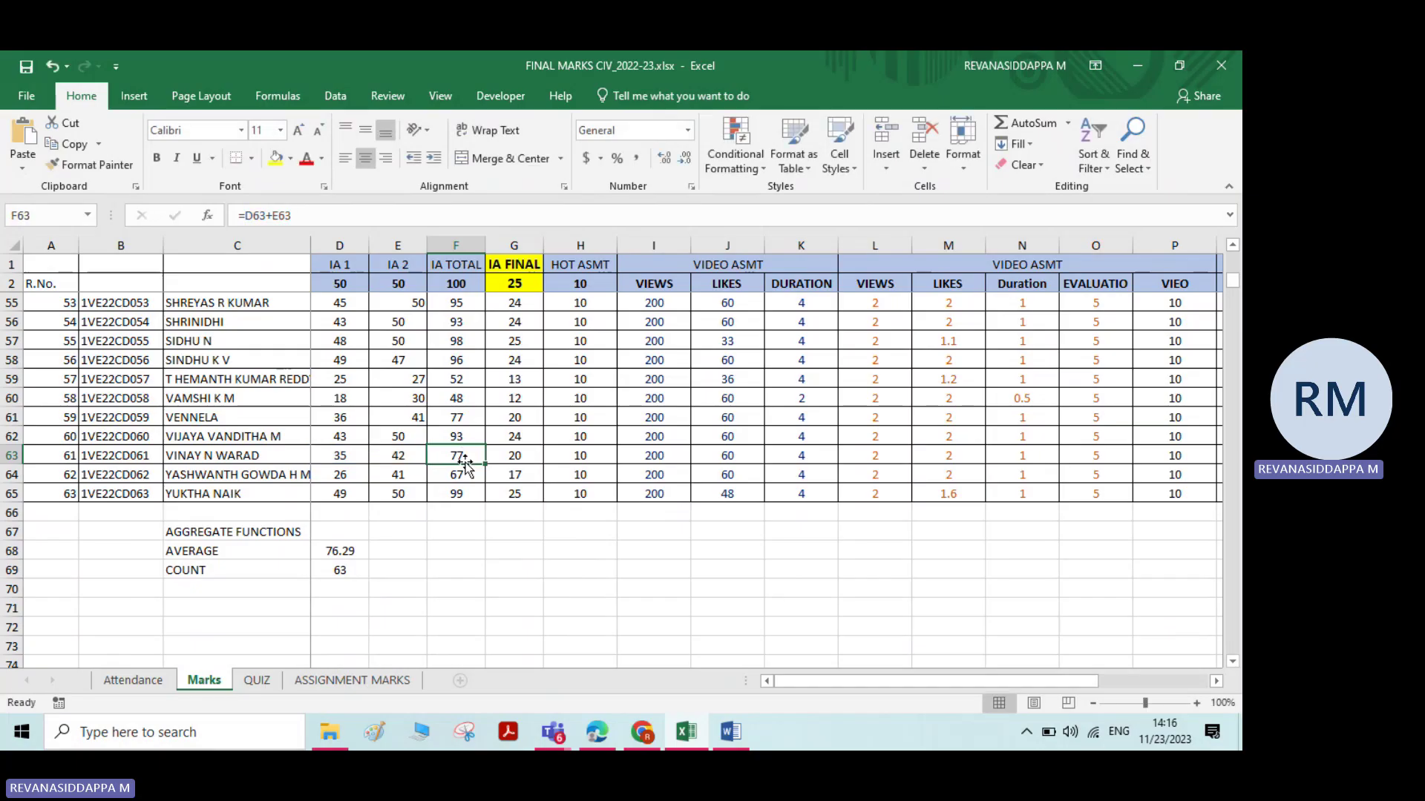
pyautogui.click(465, 399)
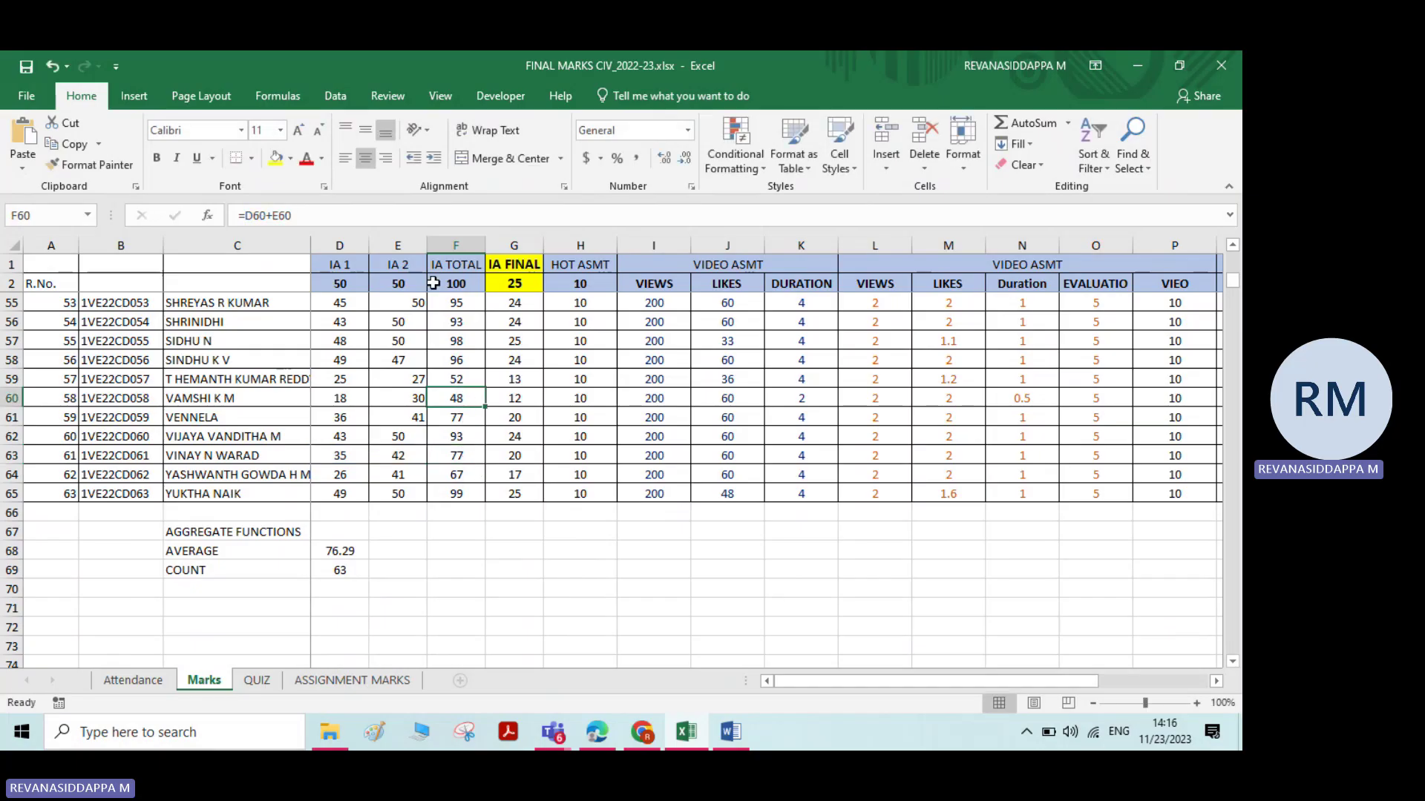
pyautogui.click(388, 216)
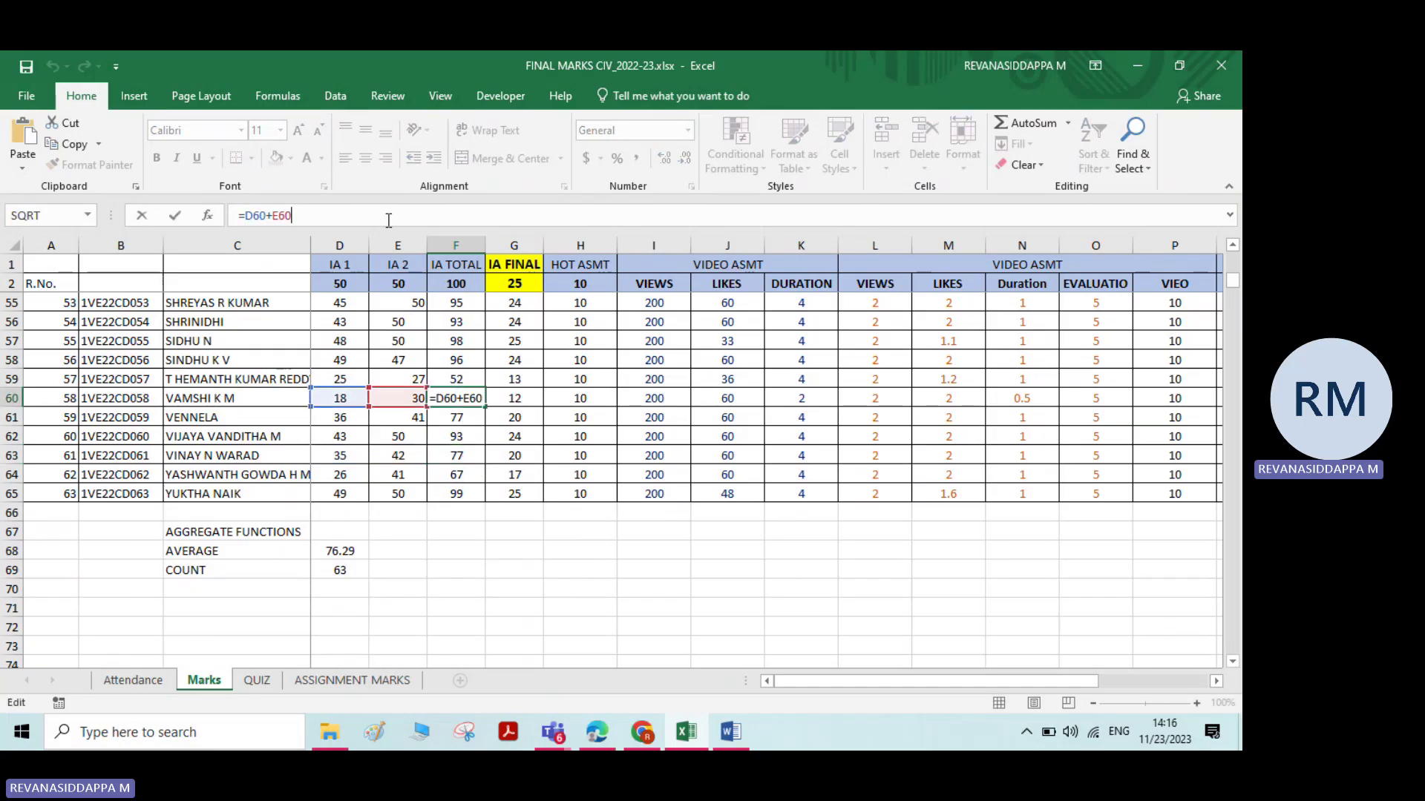
pyautogui.hotkey('ctrl', 'Return')
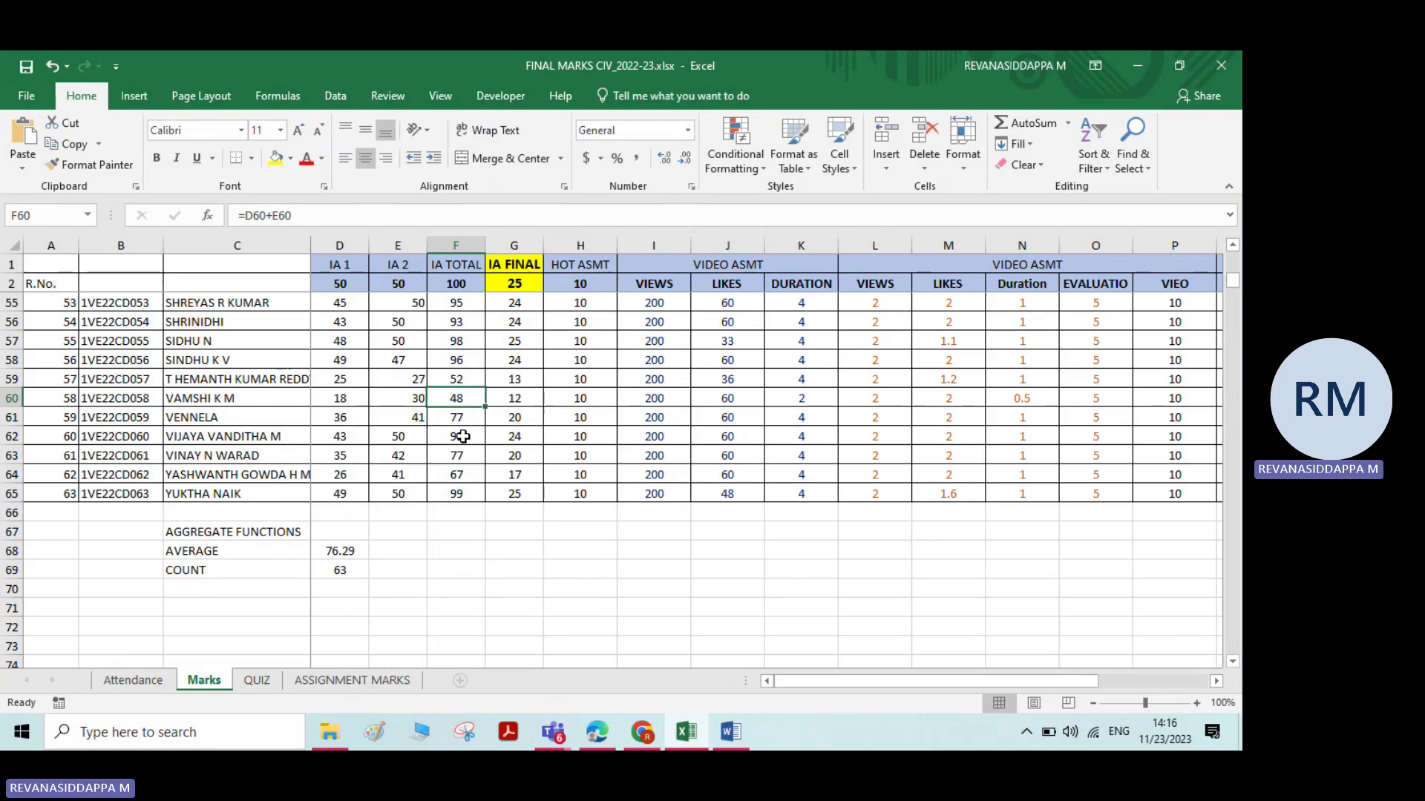
# Step: Replace the IA 2 mark in E62 with a $ sign and check the IA TOTAL formula in F62
pyautogui.click(410, 436)
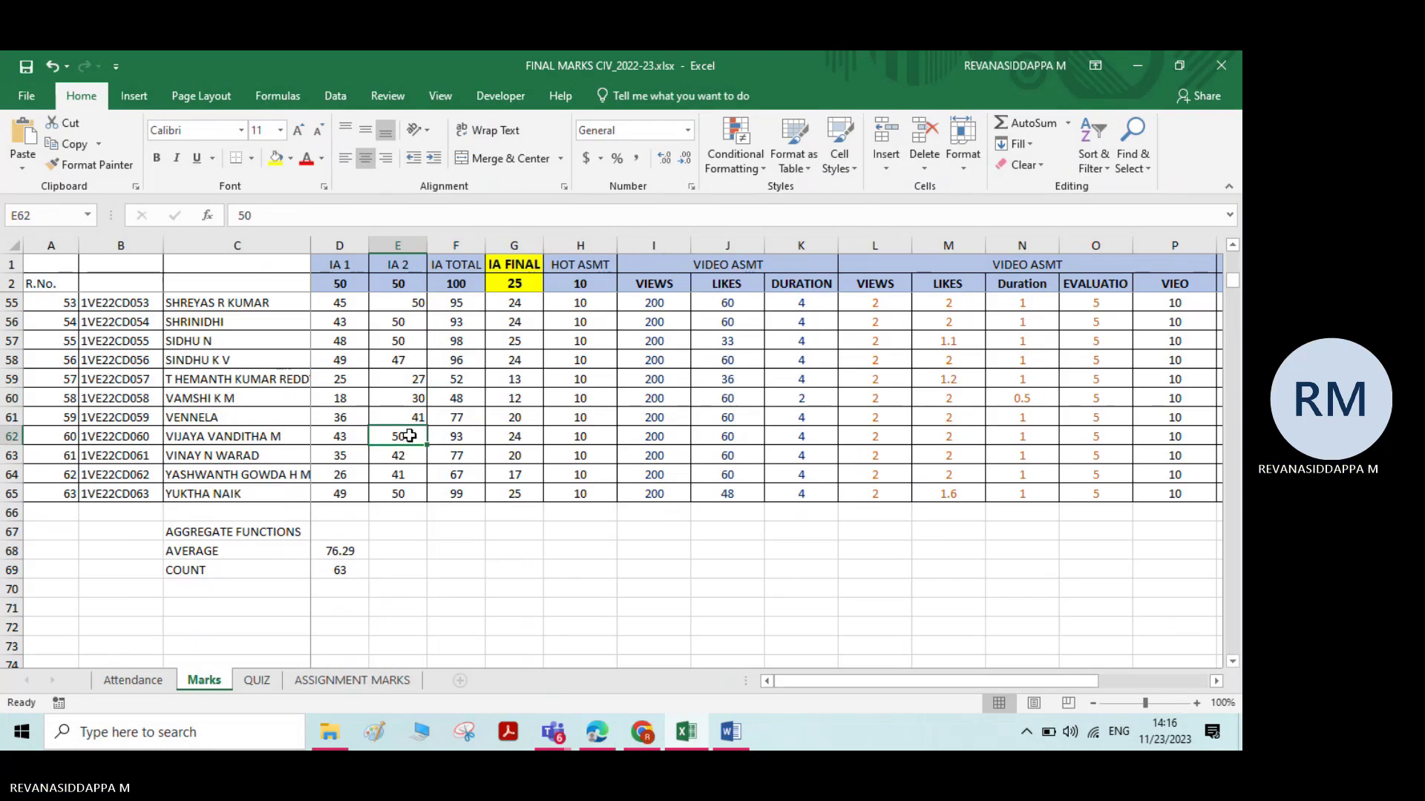
pyautogui.click(420, 467)
pyautogui.click(400, 438)
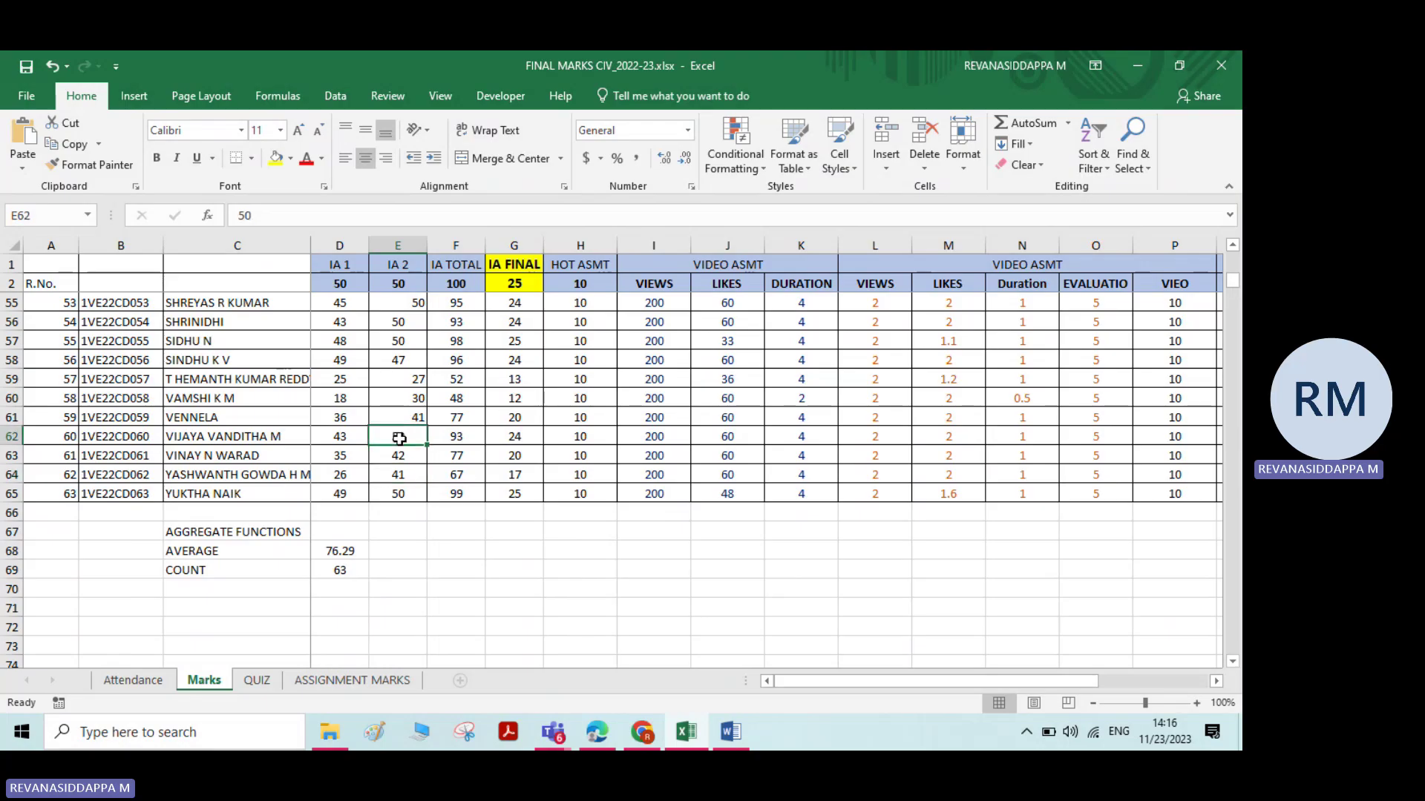
pyautogui.write('$')
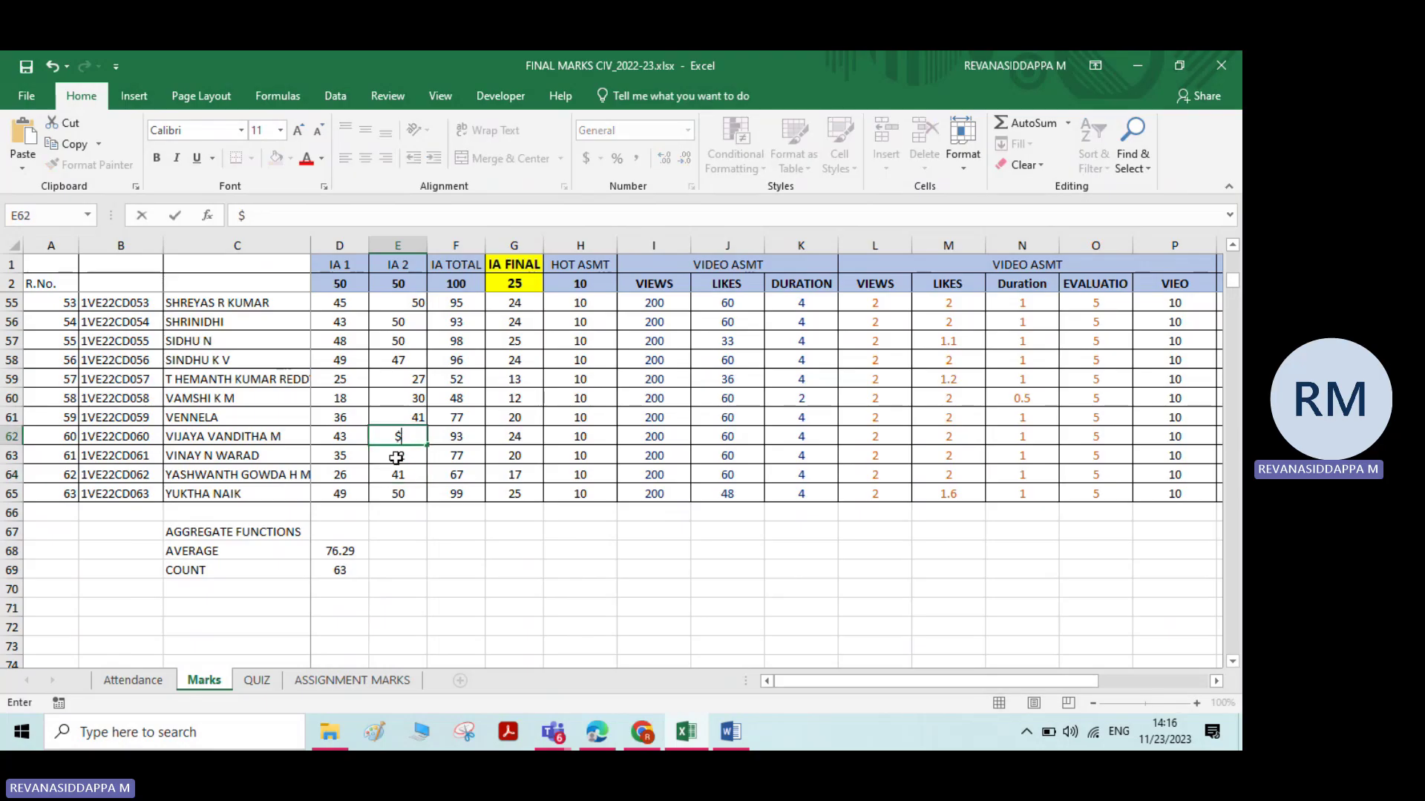
pyautogui.press('Return')
pyautogui.click(475, 438)
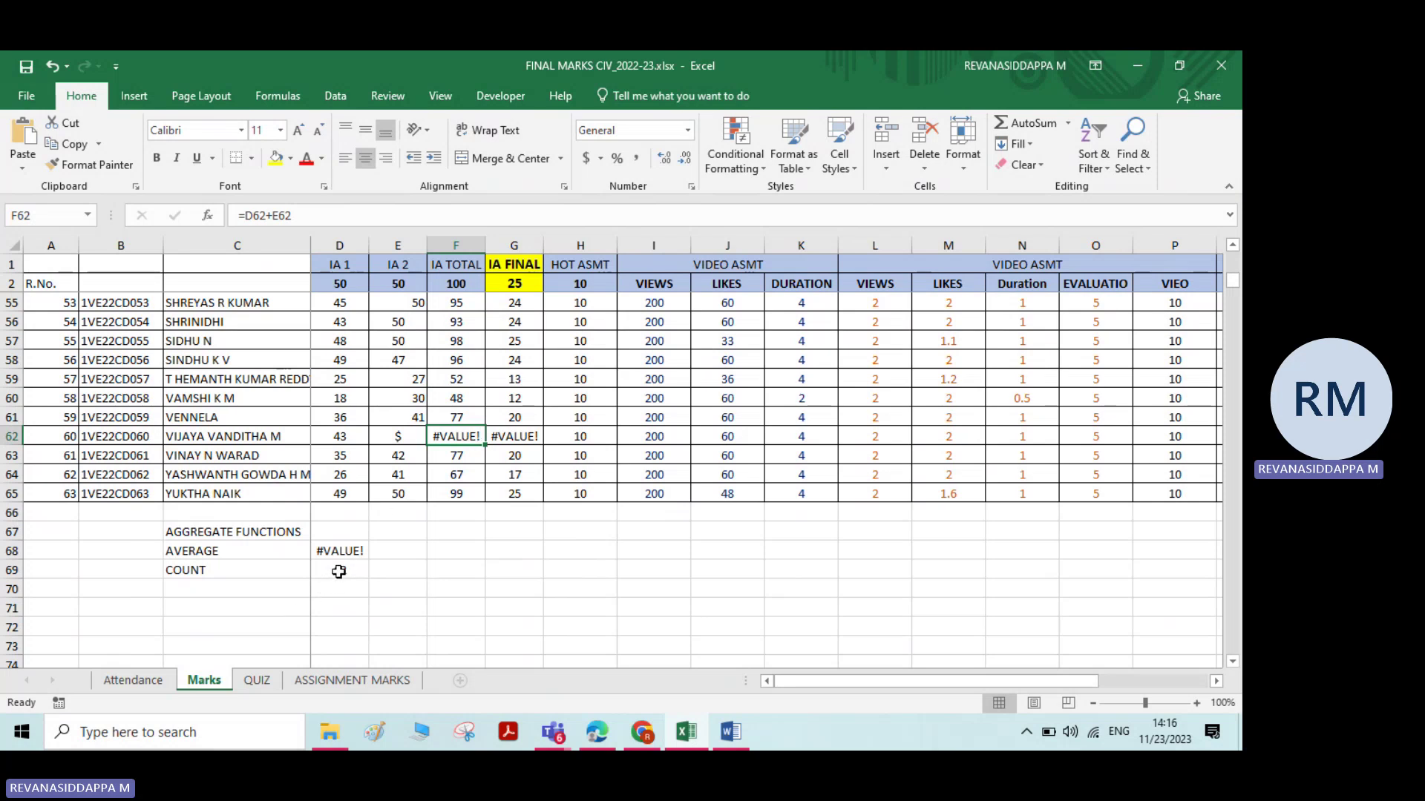
# Step: Enter an AVERAGE formula in E68 over the IA TOTAL marks in F3:F65
pyautogui.click(405, 552)
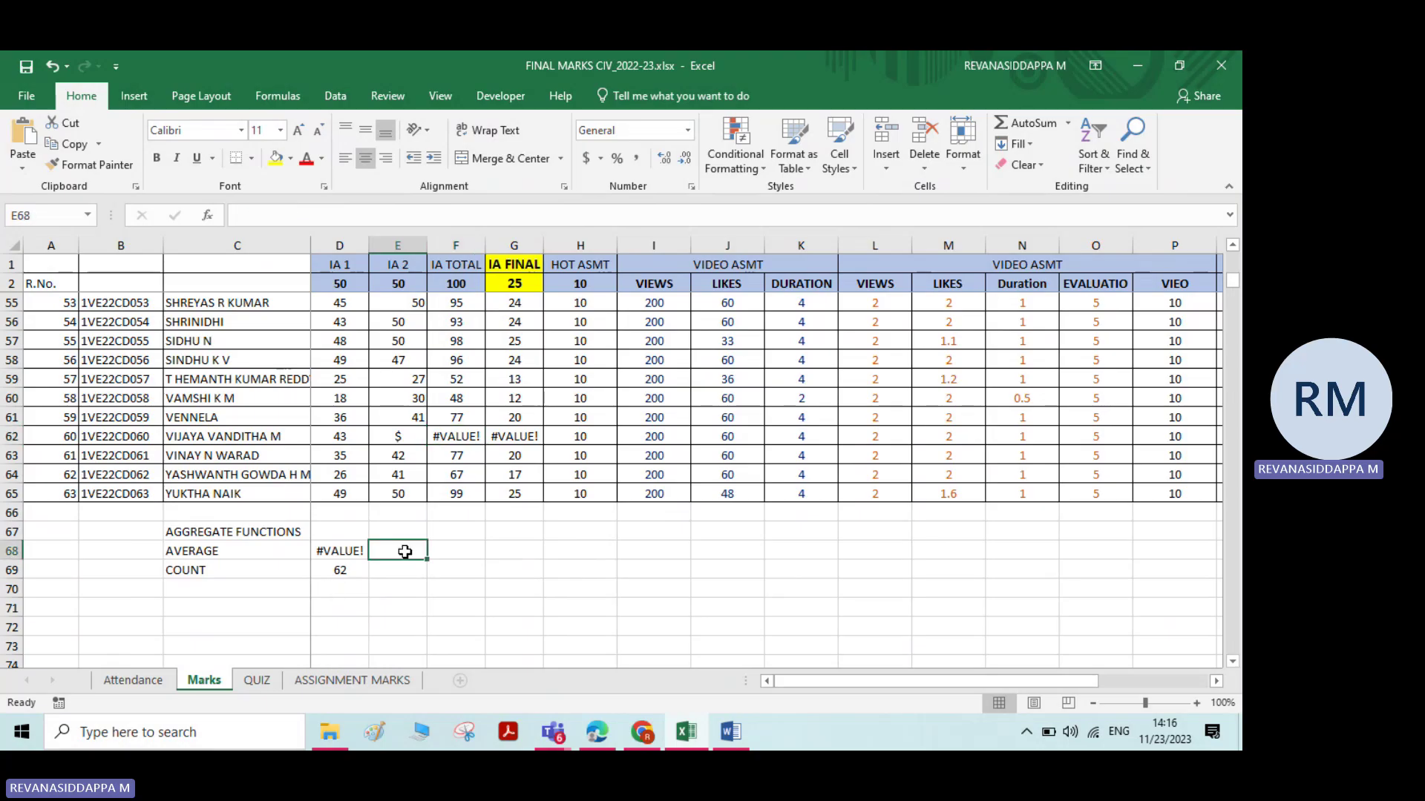
pyautogui.write('=AVER')
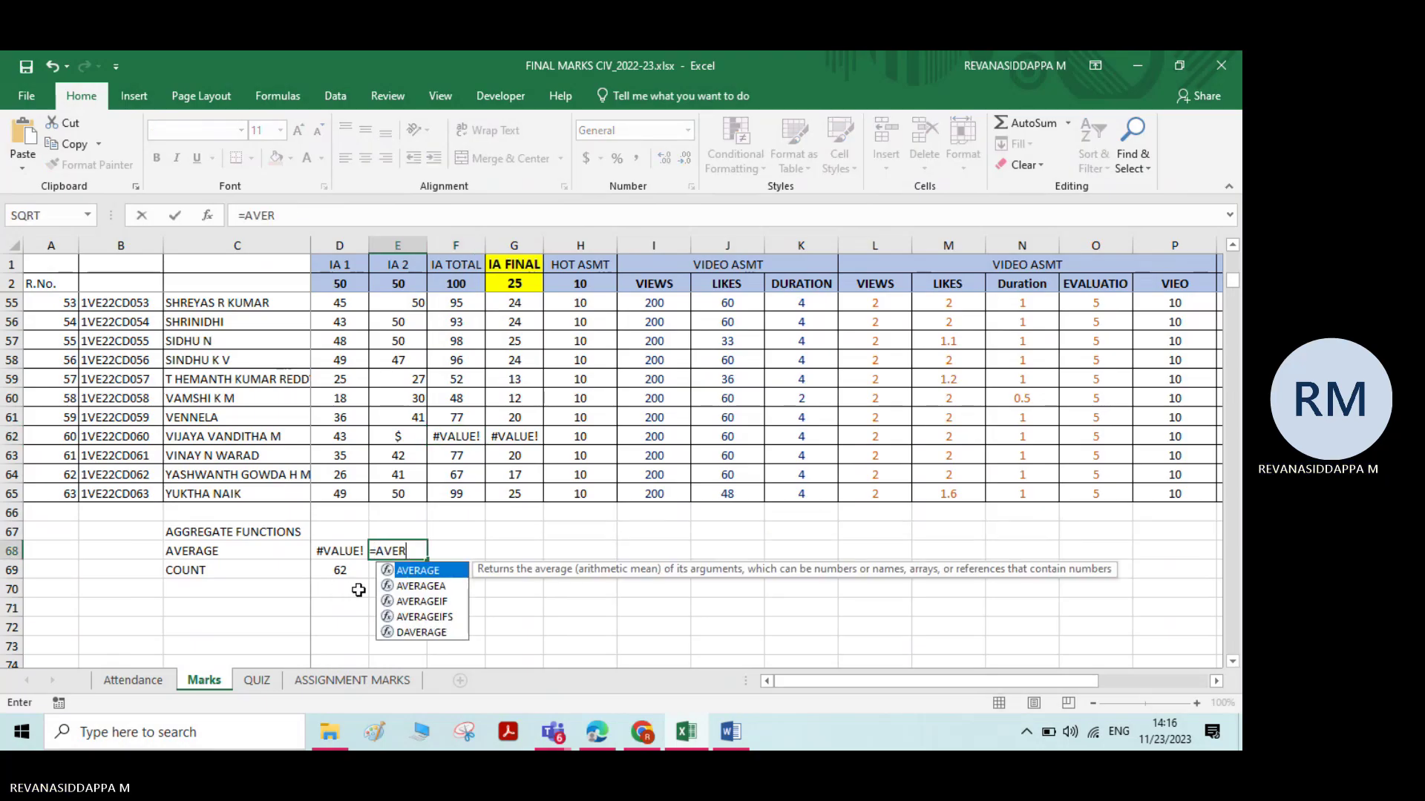
pyautogui.doubleClick(427, 571)
pyautogui.scroll(7, 454, 445)
pyautogui.scroll(11, 462, 404)
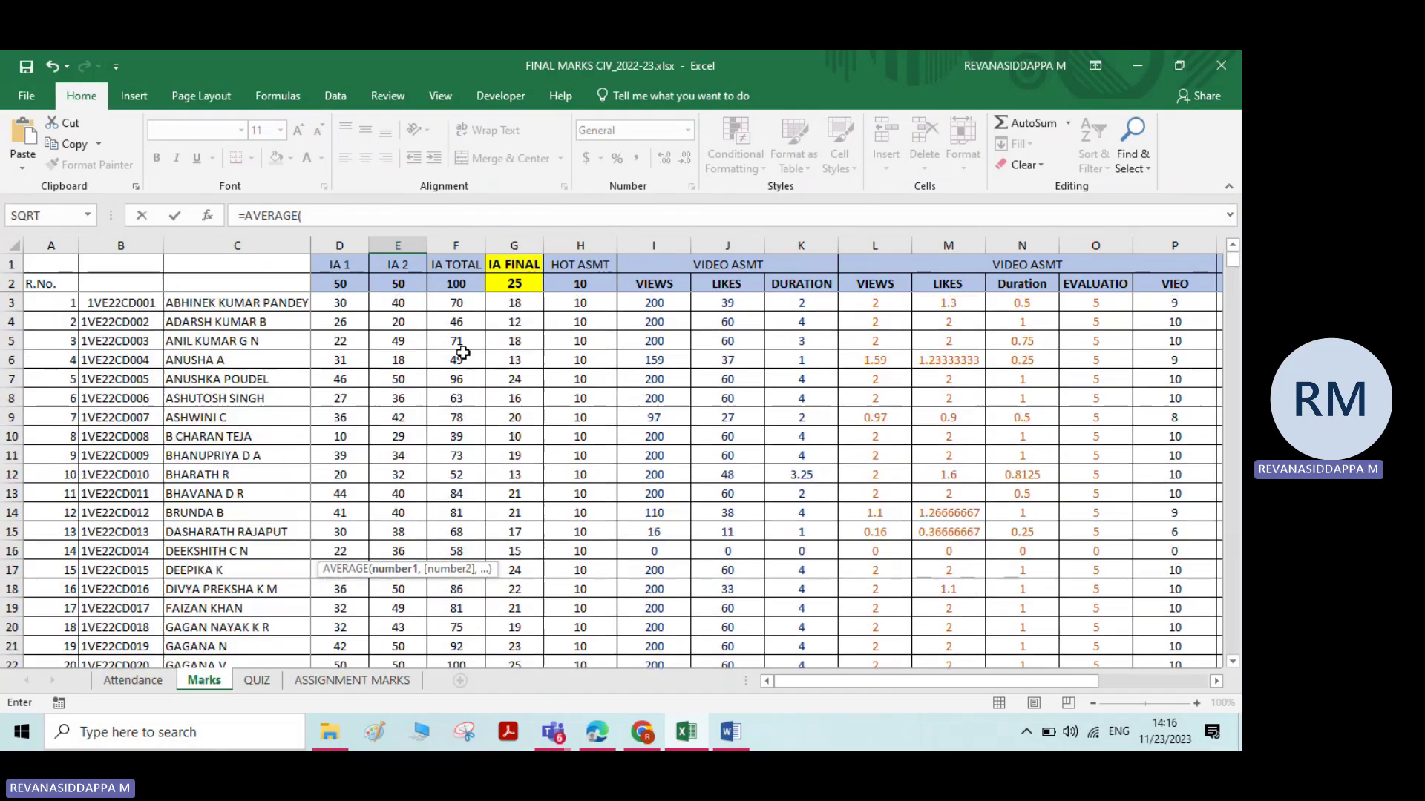
pyautogui.moveTo(458, 302); pyautogui.dragTo(459, 627)
pyautogui.press('Return')
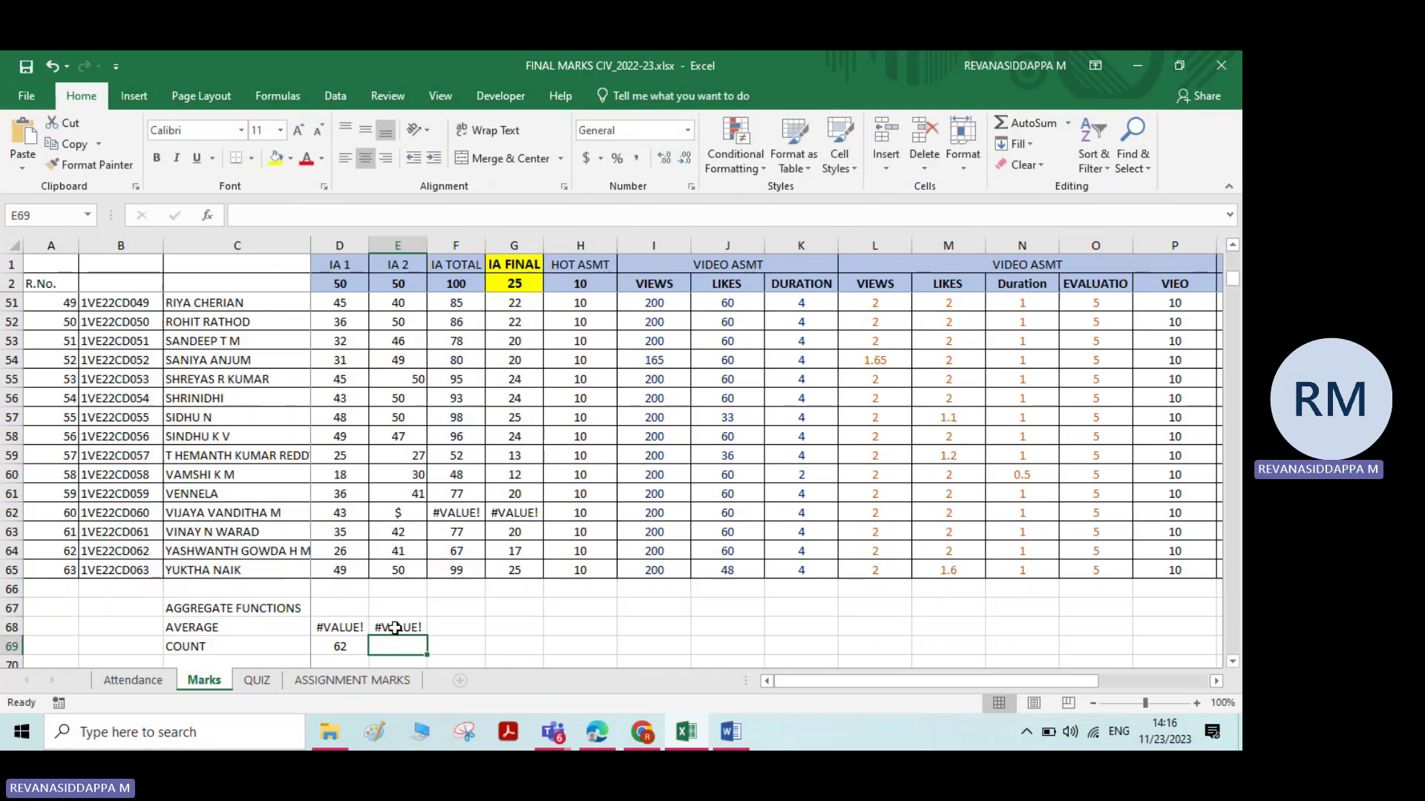
pyautogui.click(380, 629)
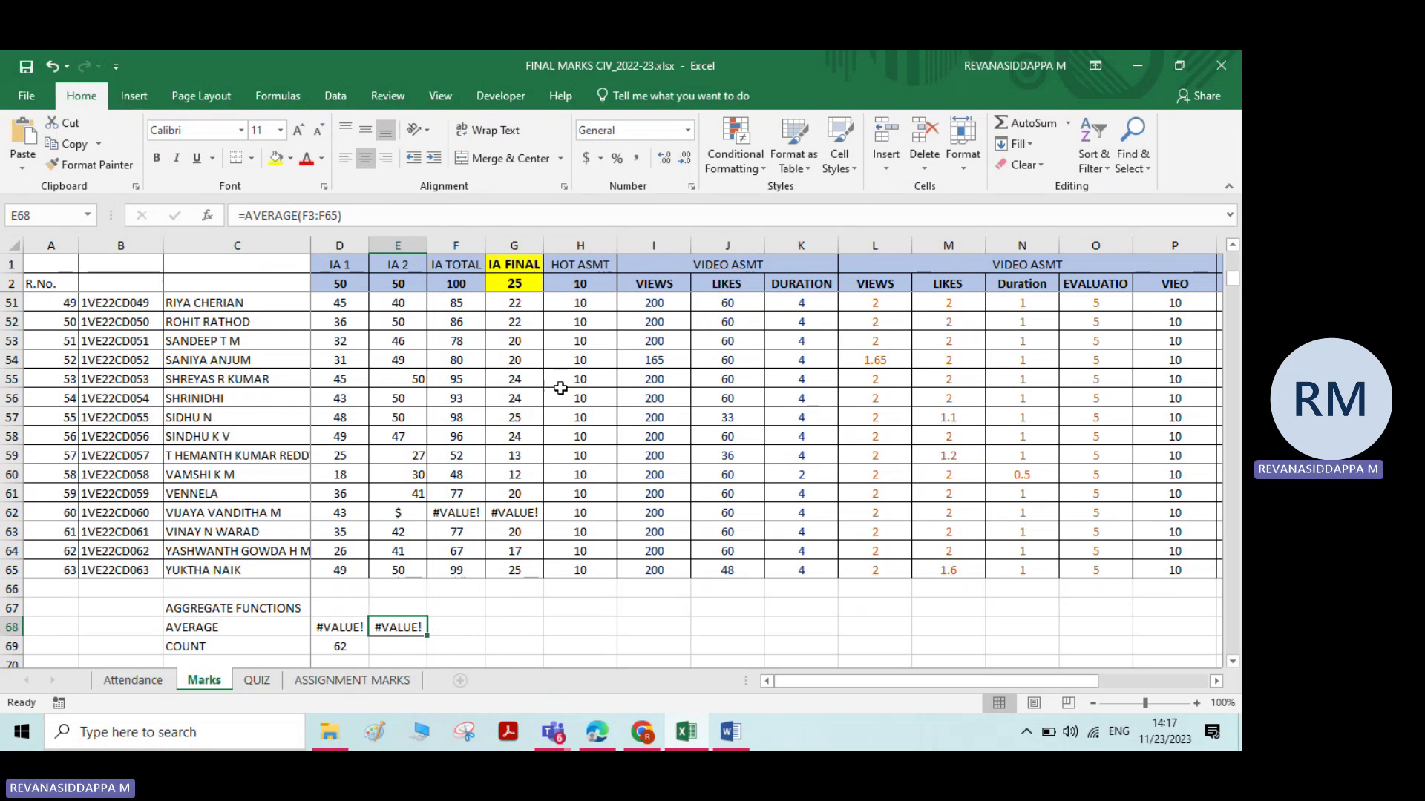
# Step: Review the AGGREGATE function syntax in the Word manual and return to the Excel marks sheet
pyautogui.click(456, 512)
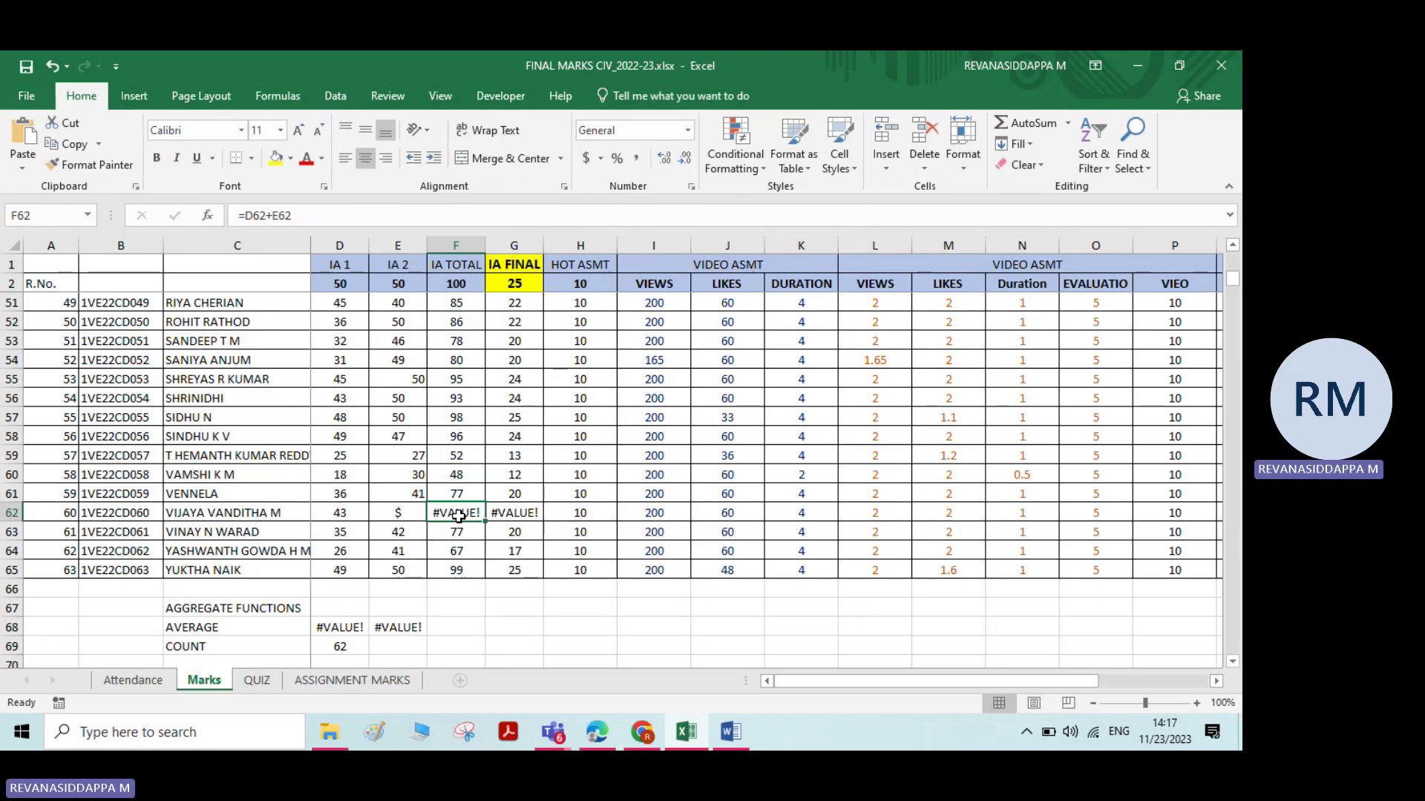
pyautogui.scroll(-2, 458, 517)
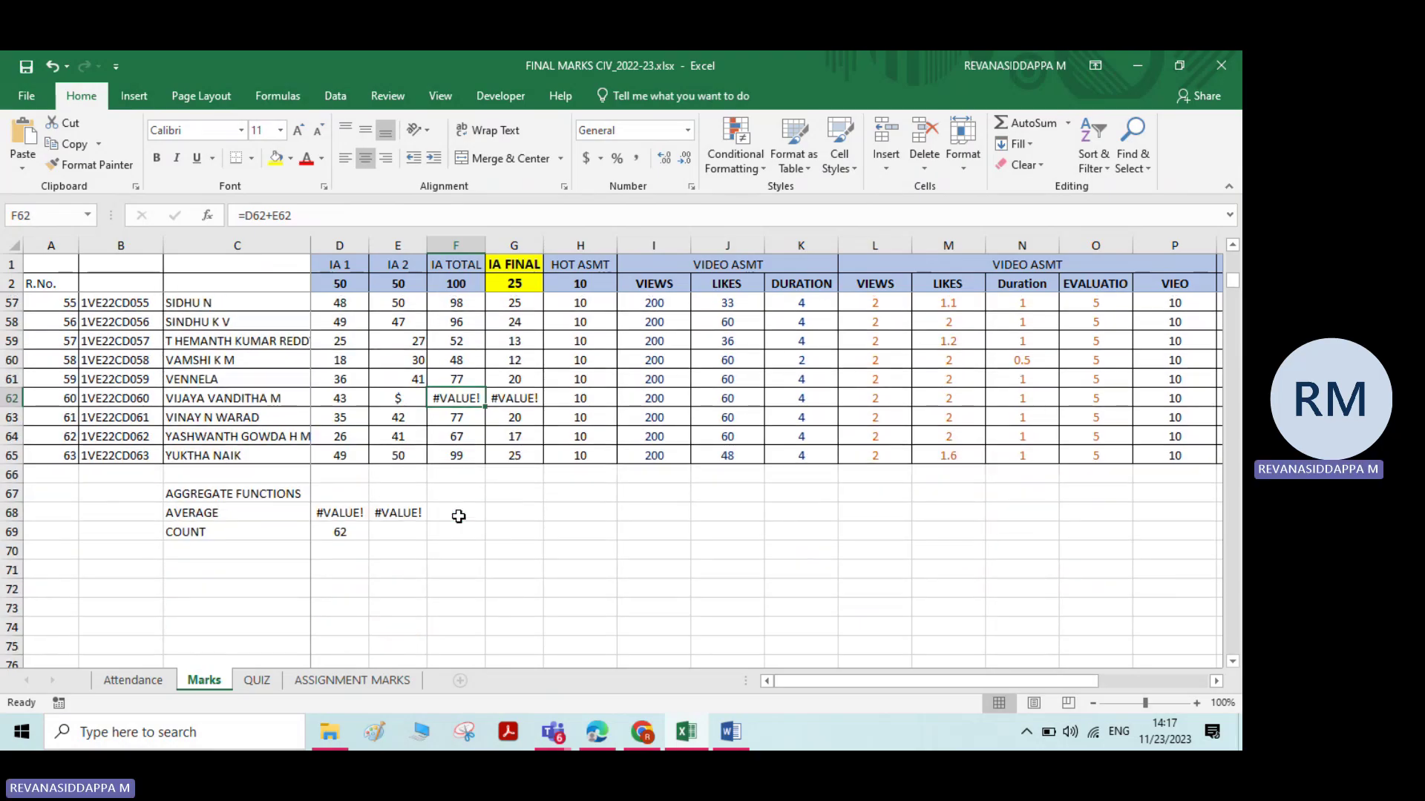
pyautogui.click(731, 732)
pyautogui.scroll(10, 606, 490)
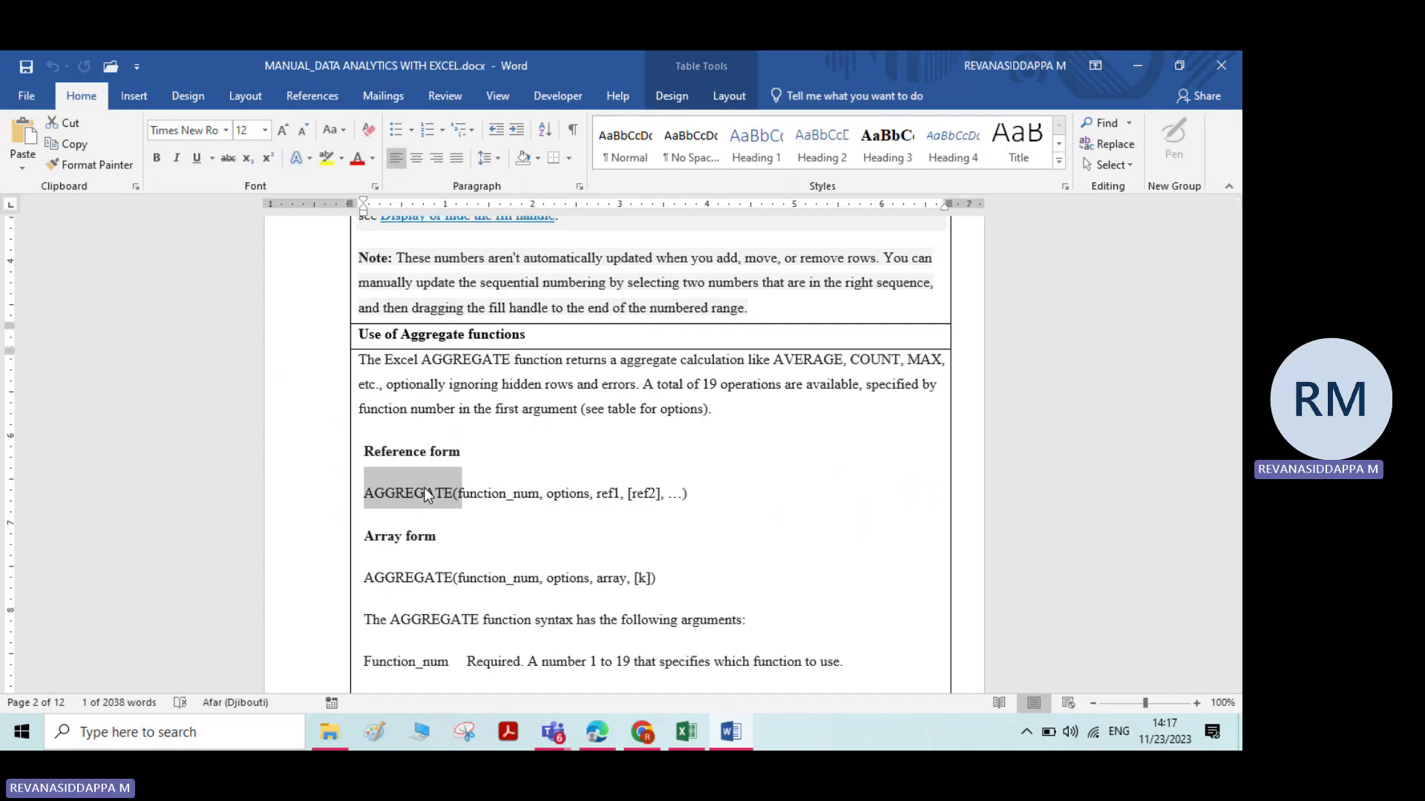
pyautogui.click(663, 726)
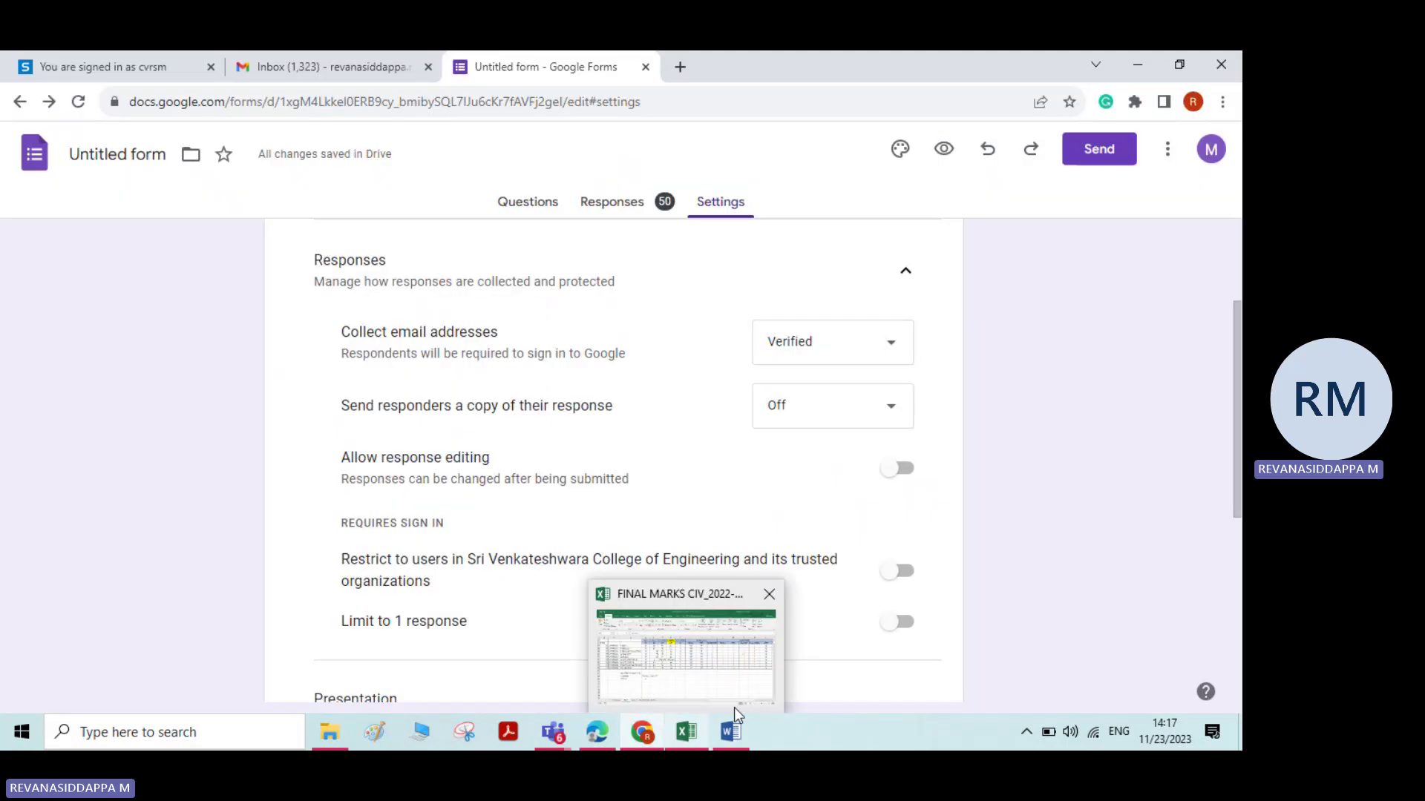
pyautogui.click(683, 731)
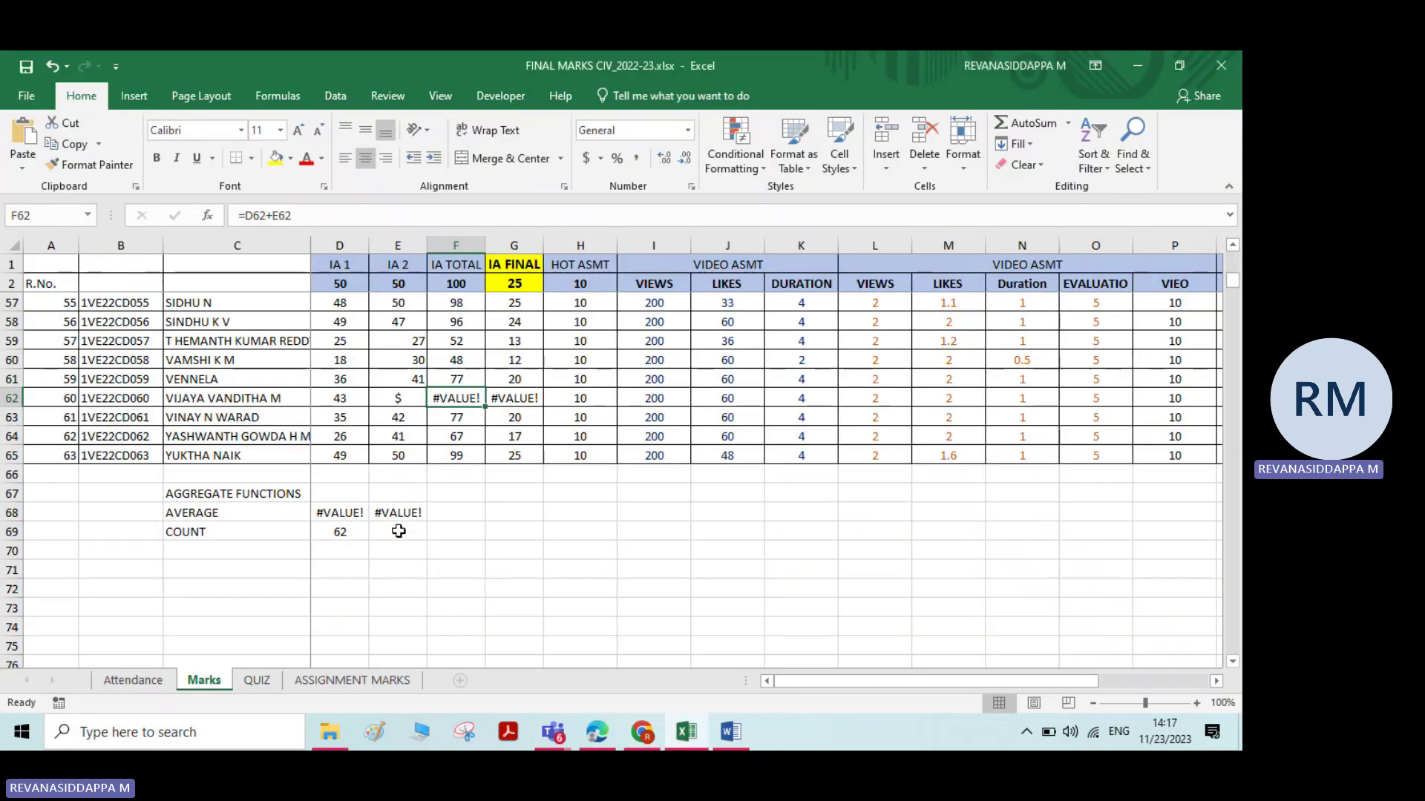
# Step: Begin an AGGREGATE formula in F68 with 1 - AVERAGE as the function number
pyautogui.click(398, 532)
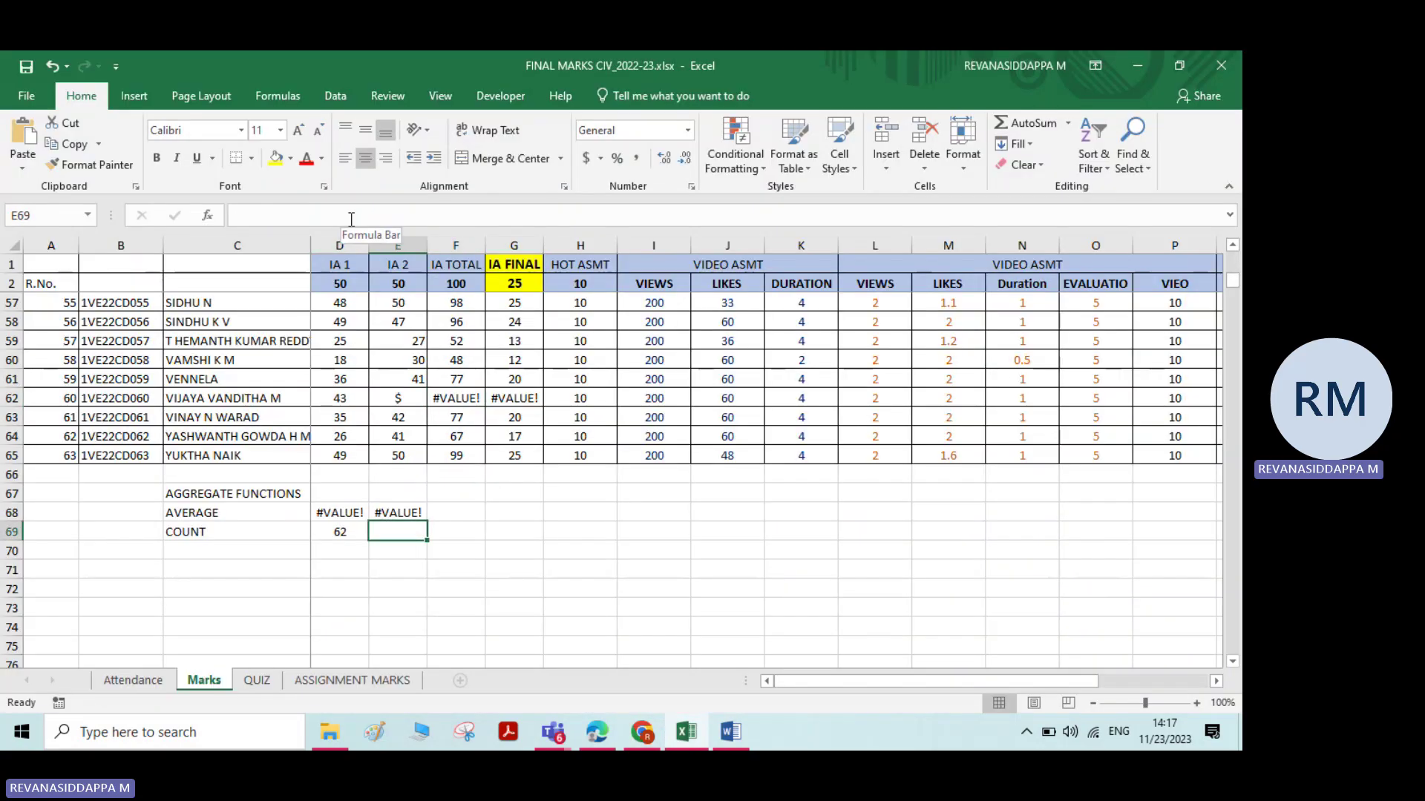
pyautogui.press('Down')
pyautogui.press('Down')
pyautogui.click(397, 528)
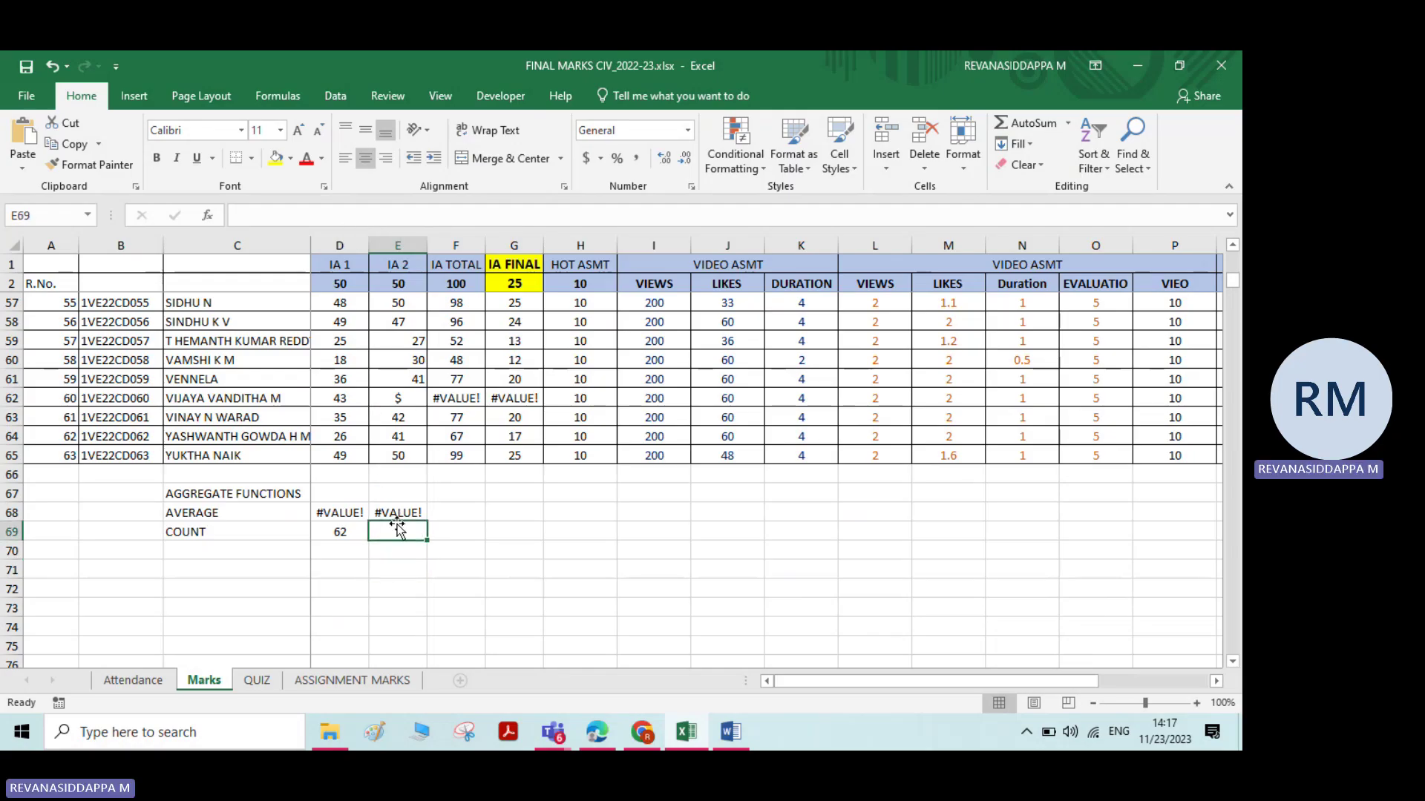
pyautogui.click(457, 511)
pyautogui.write('=')
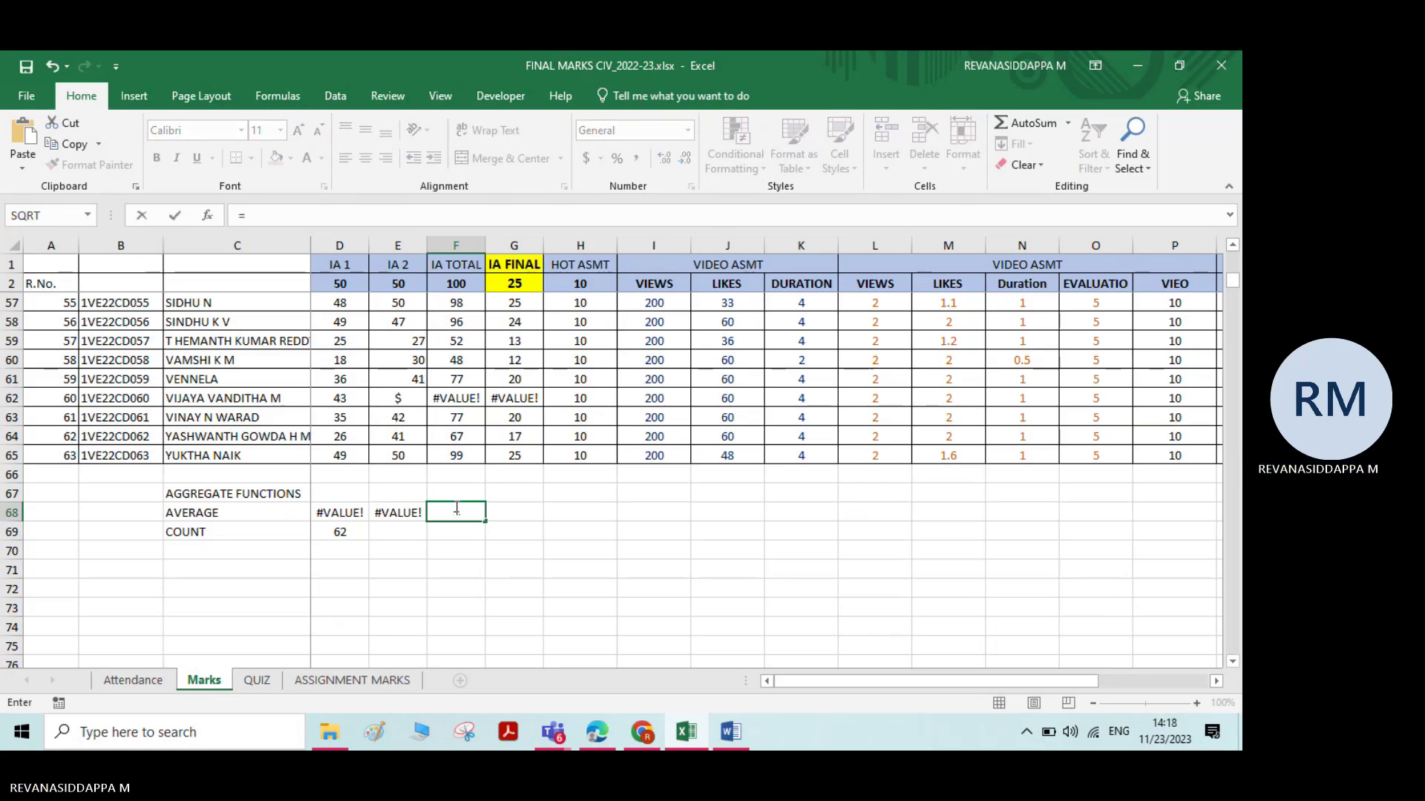
pyautogui.write('AGG')
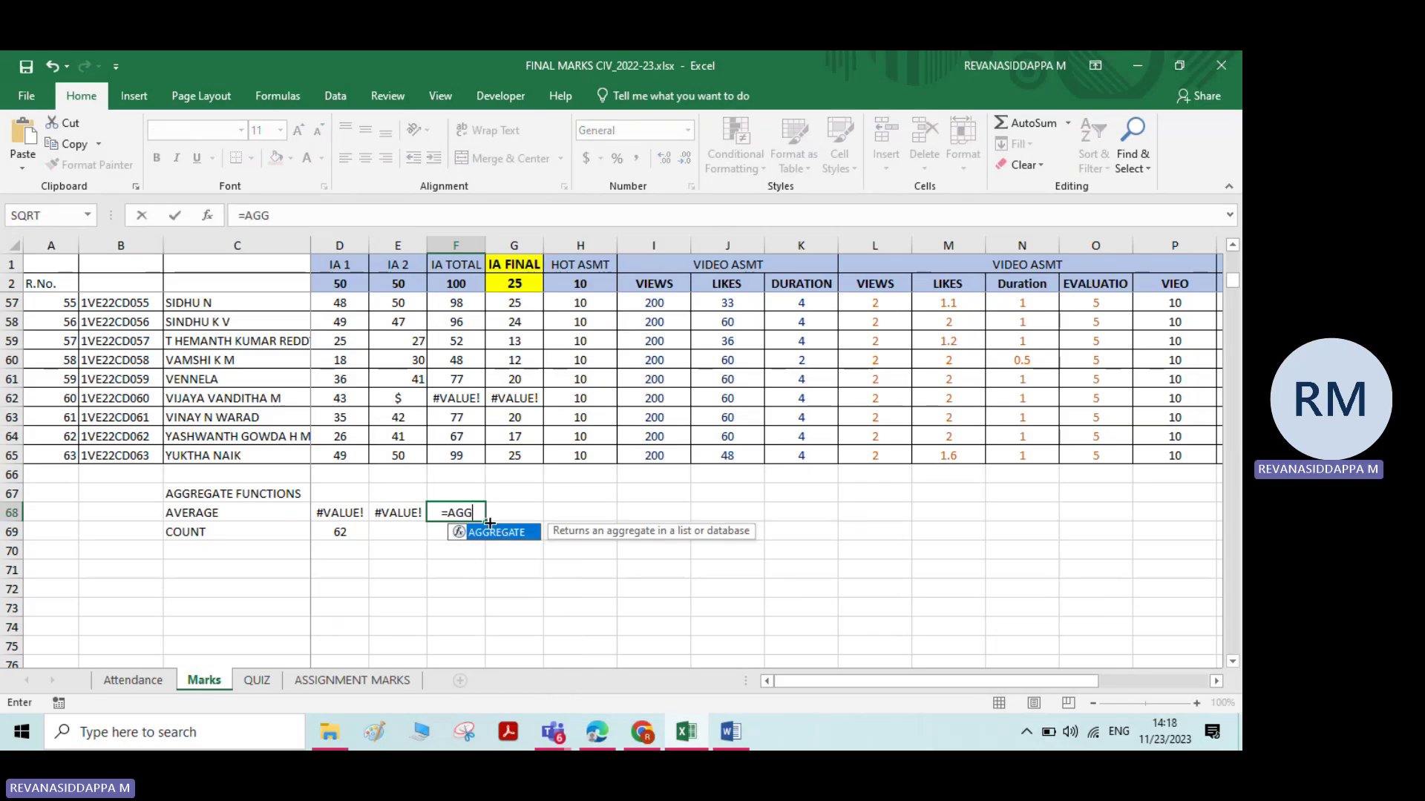
pyautogui.doubleClick(494, 532)
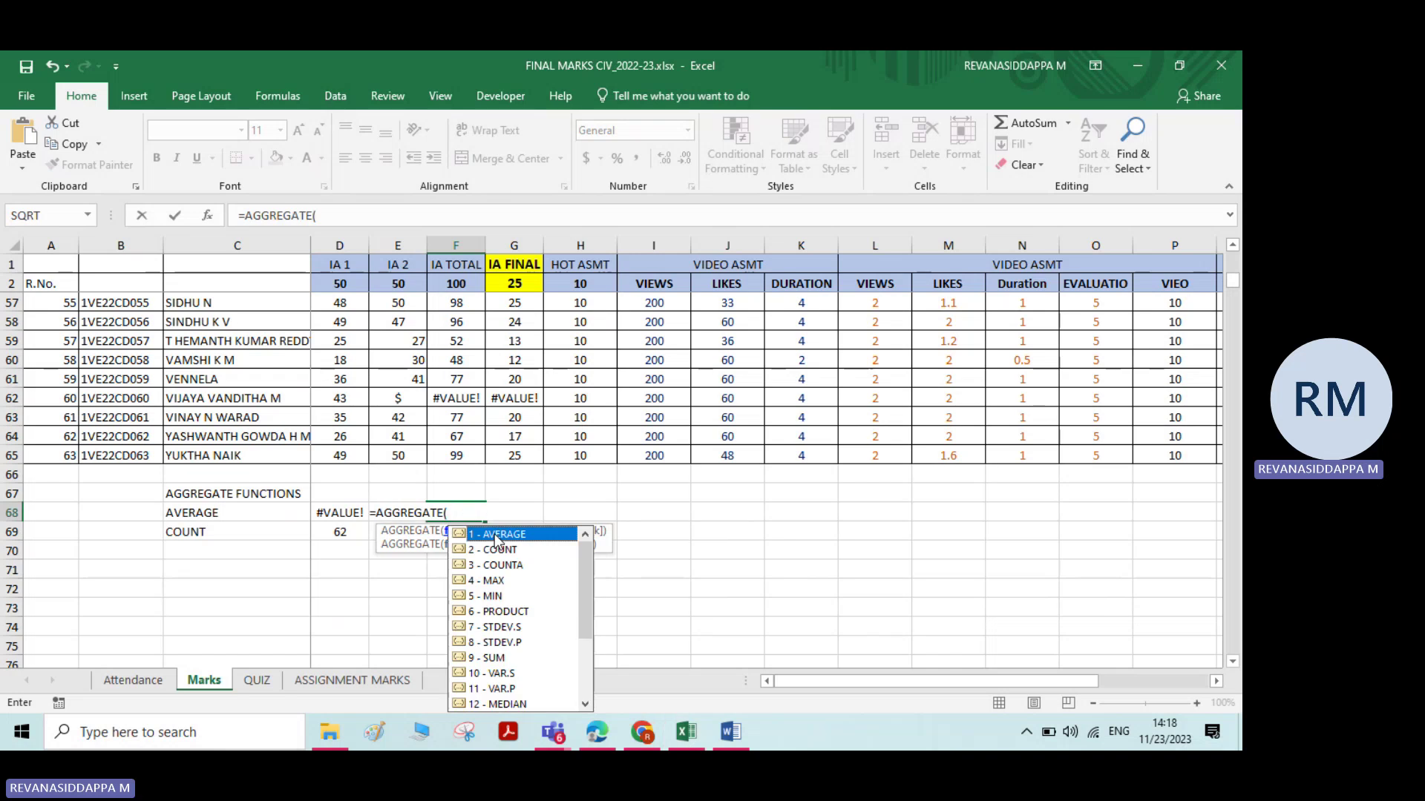
pyautogui.scroll(-3, 498, 613)
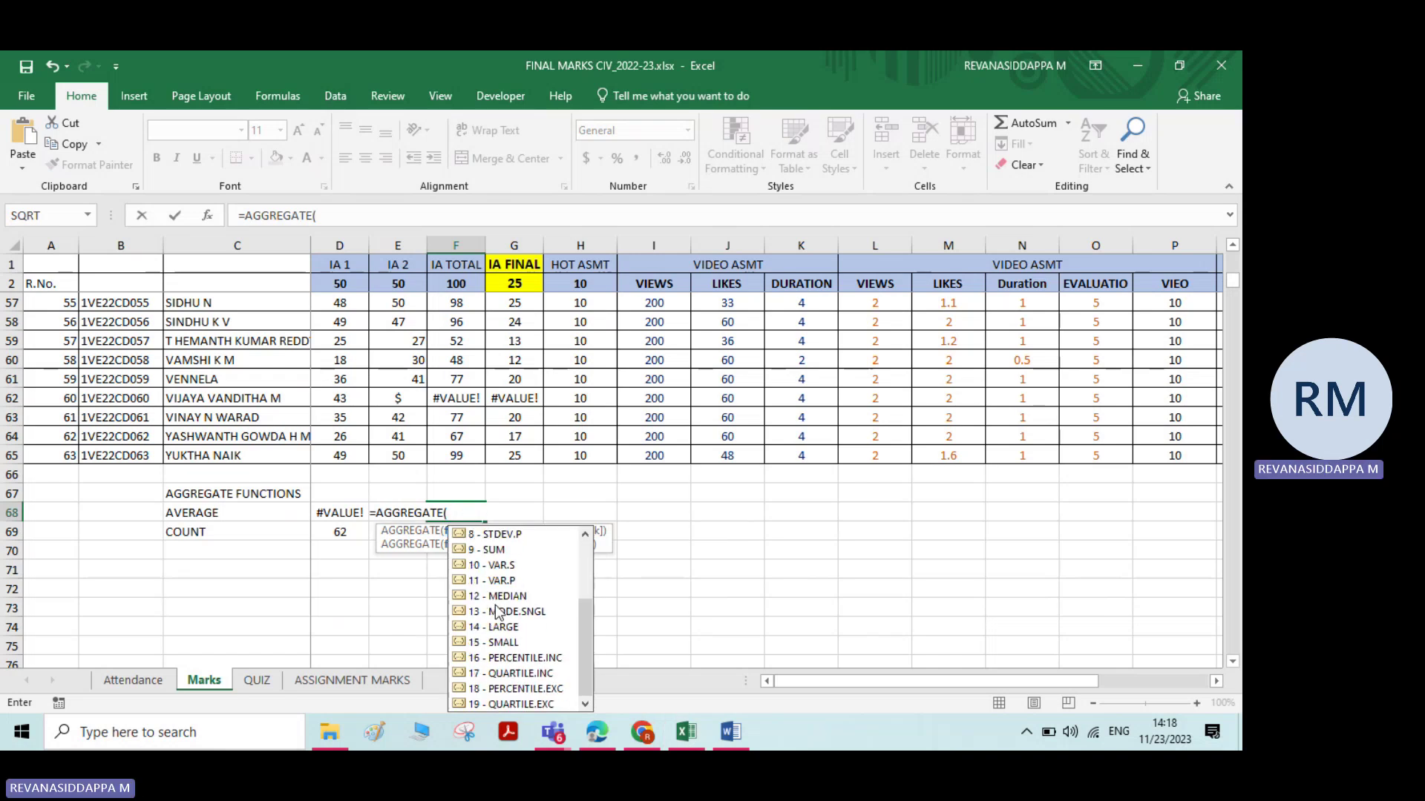
pyautogui.scroll(3, 497, 613)
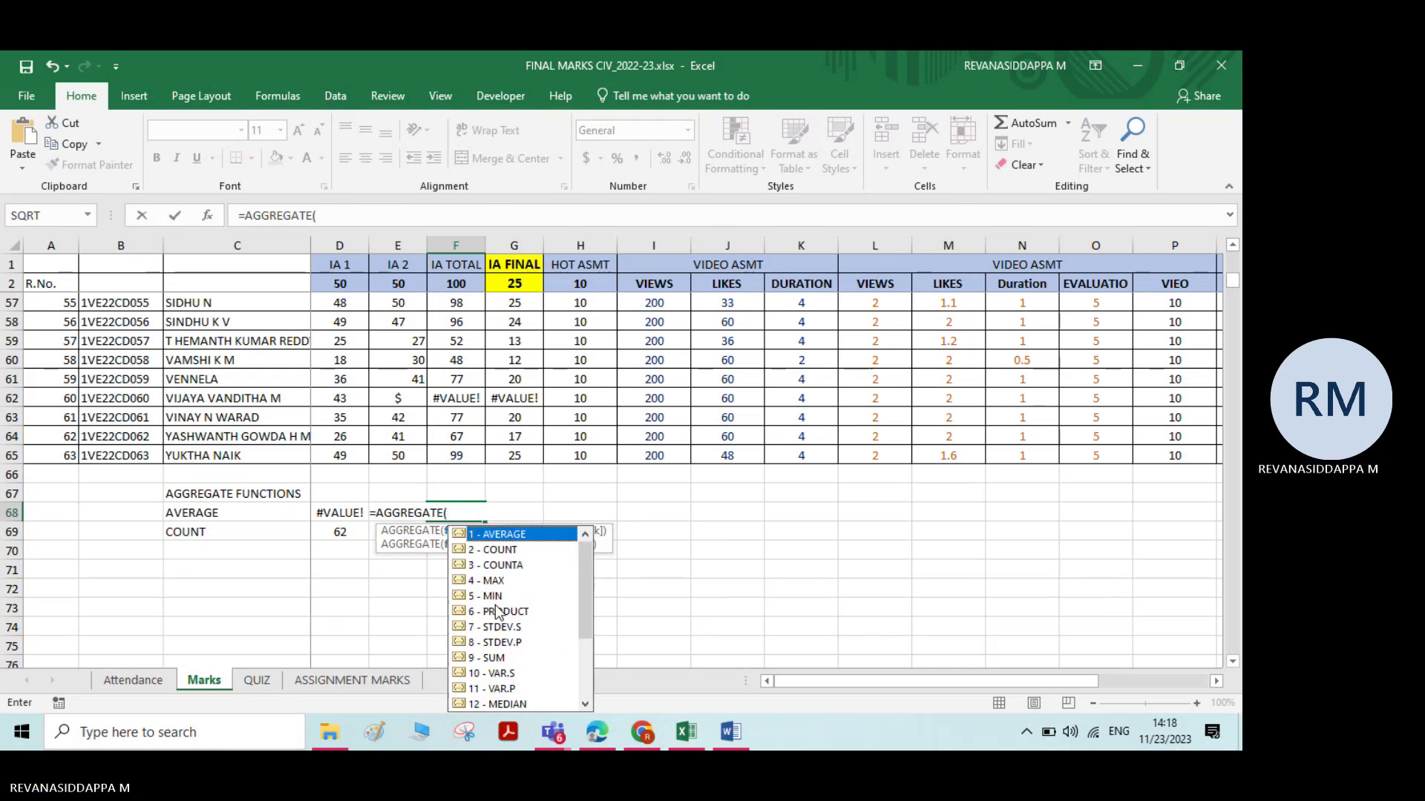
pyautogui.doubleClick(502, 535)
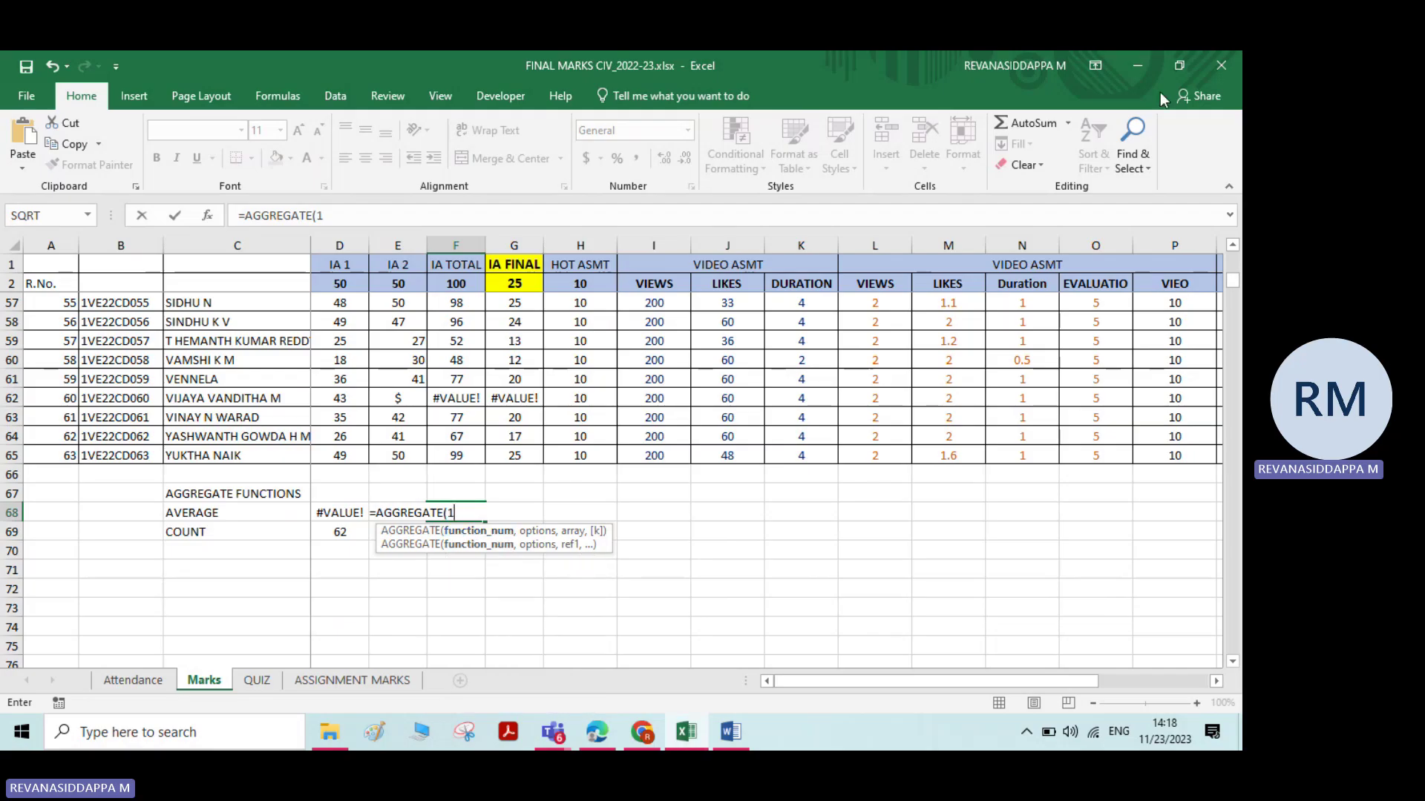
# Step: Complete the AGGREGATE formula in F68 with option 6 - Ignore error values and the IA TOTAL range F3:F65
pyautogui.write(',')
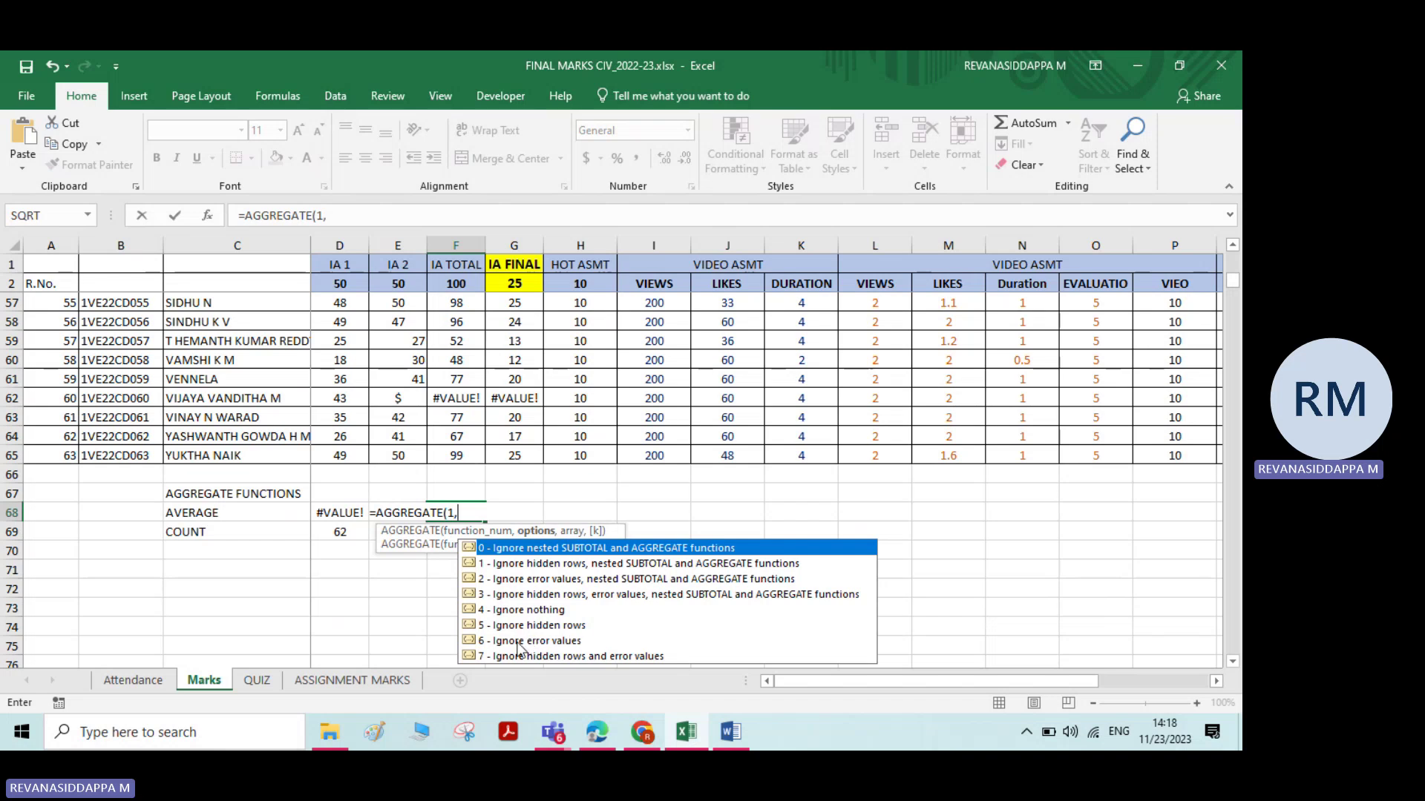
pyautogui.click(559, 643)
pyautogui.doubleClick(559, 643)
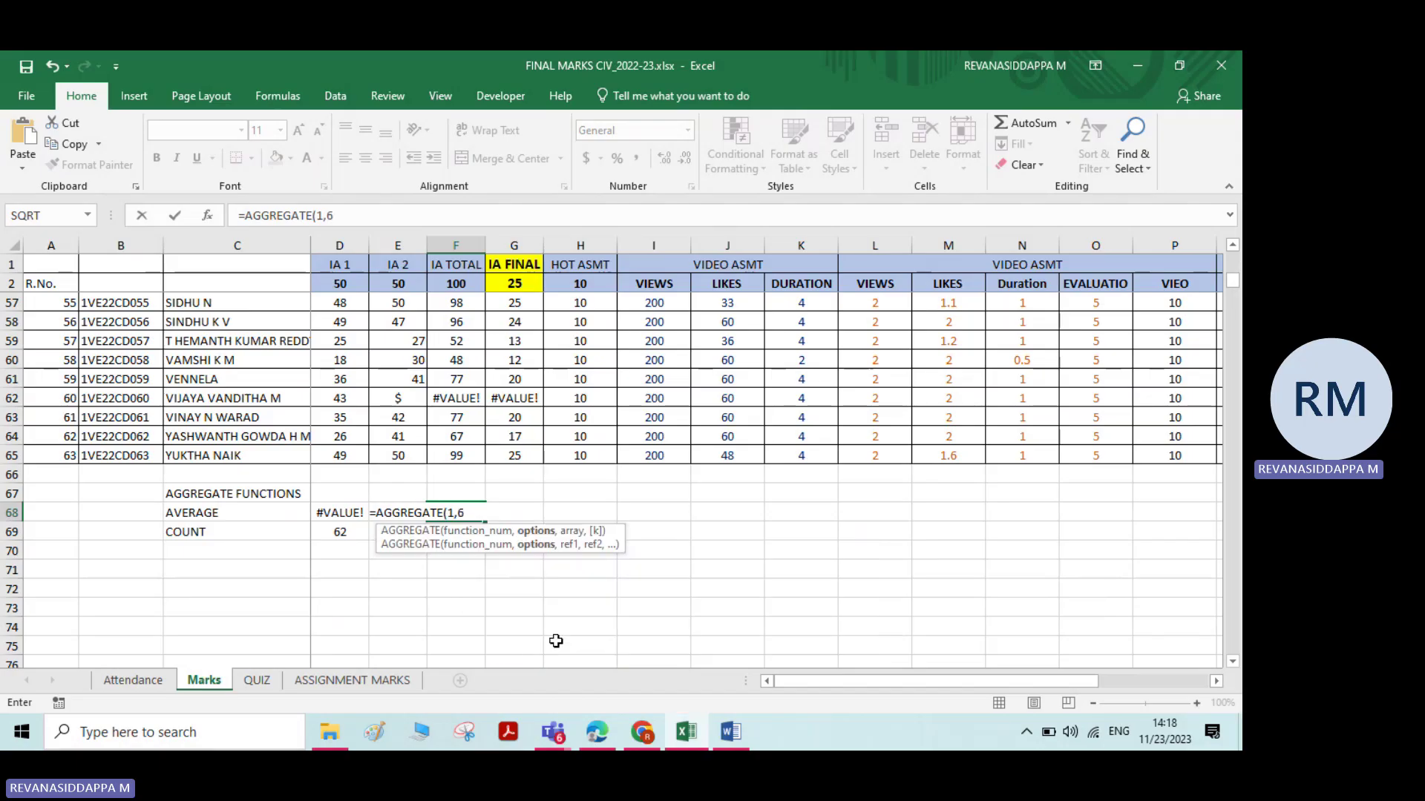
pyautogui.write(',')
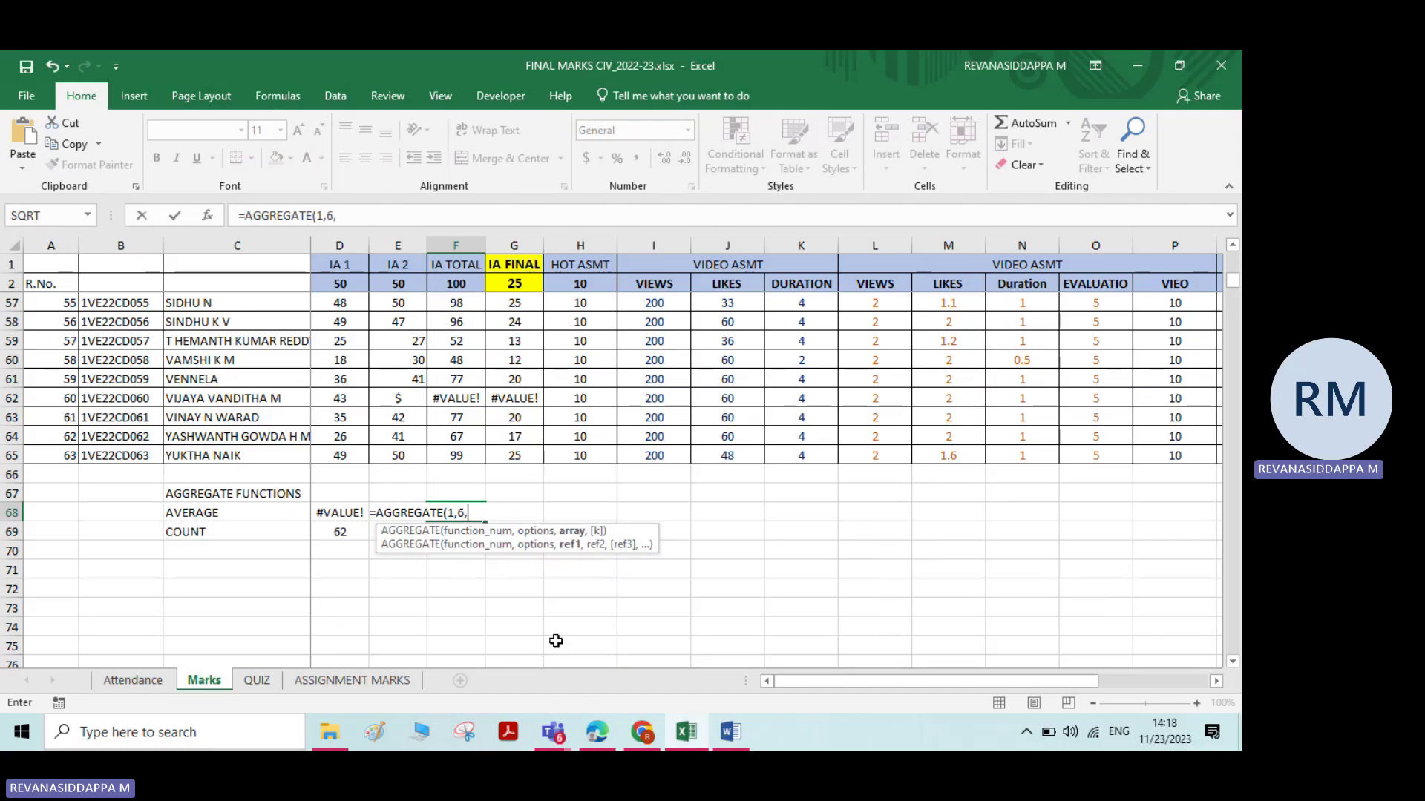
pyautogui.scroll(2, 502, 485)
pyautogui.scroll(16, 502, 485)
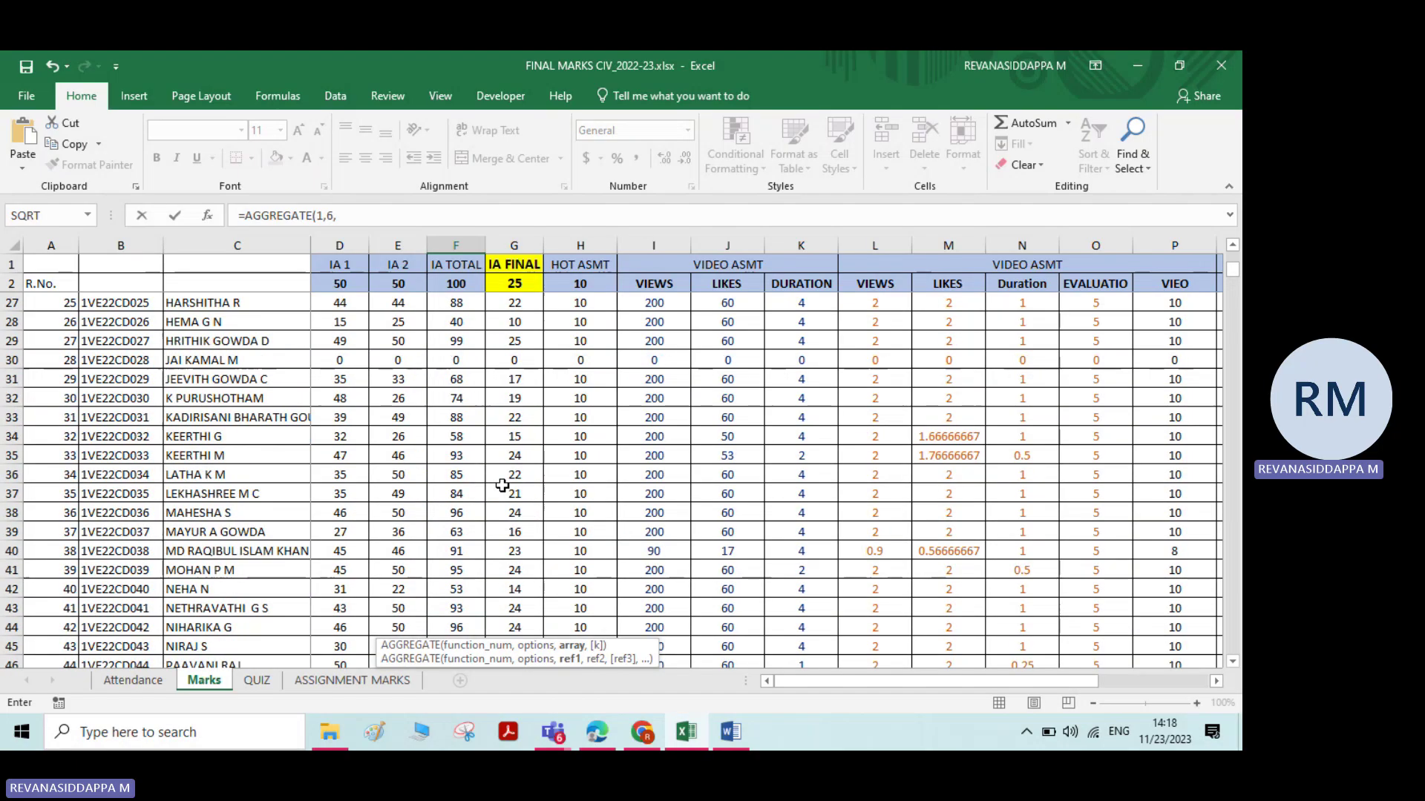
pyautogui.moveTo(469, 303); pyautogui.dragTo(476, 533)
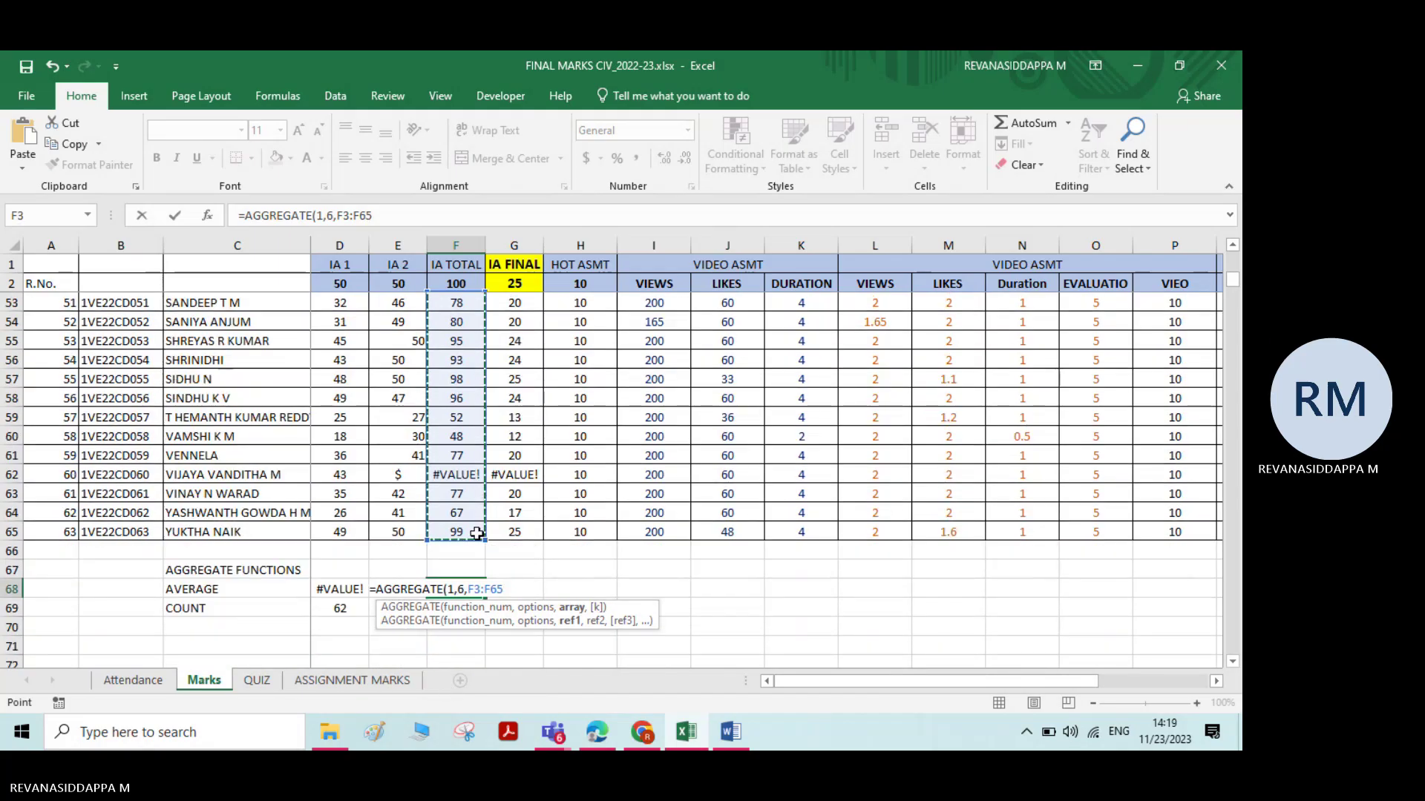
pyautogui.press('Return')
pyautogui.click(453, 588)
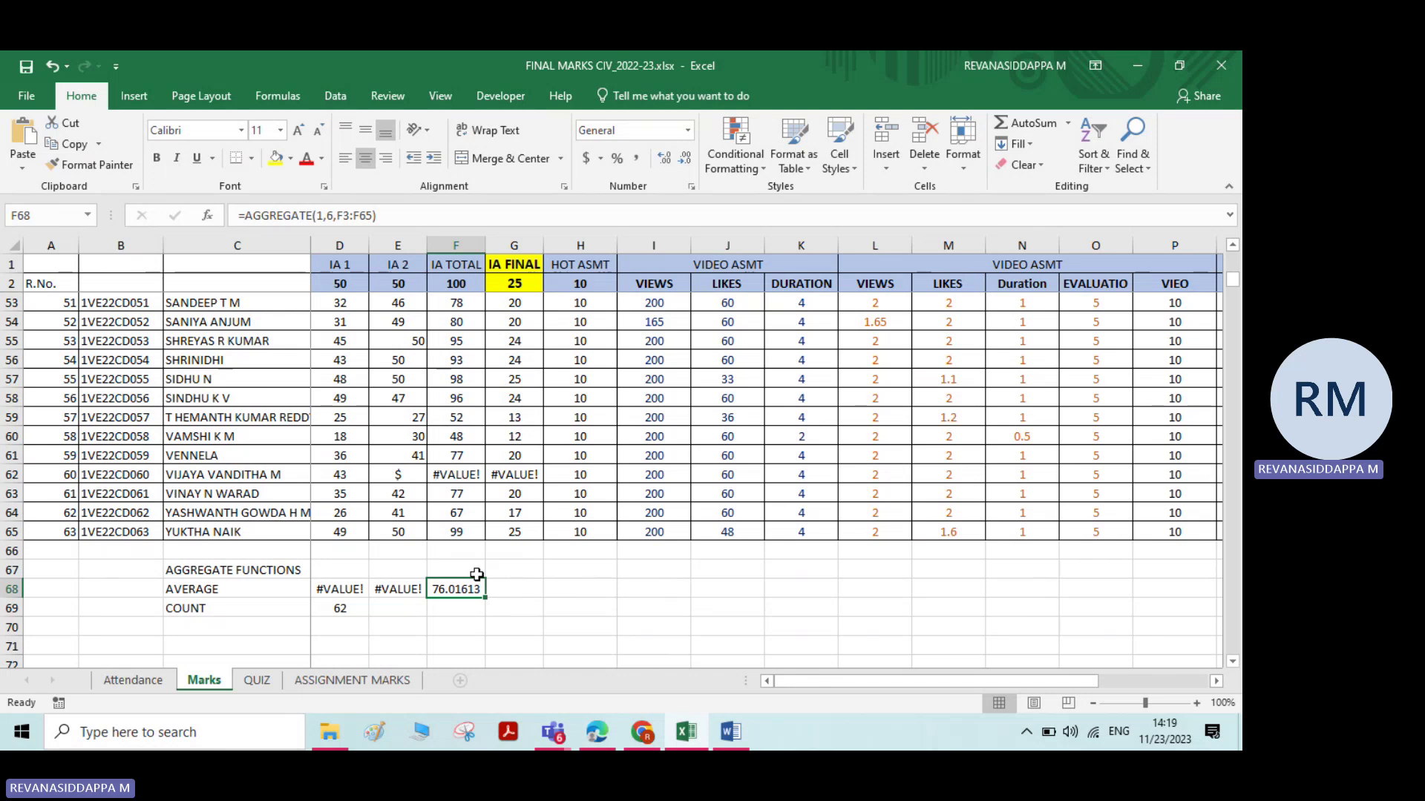
# Step: Hide rows 56 to 58 of the marks sheet
pyautogui.click(440, 607)
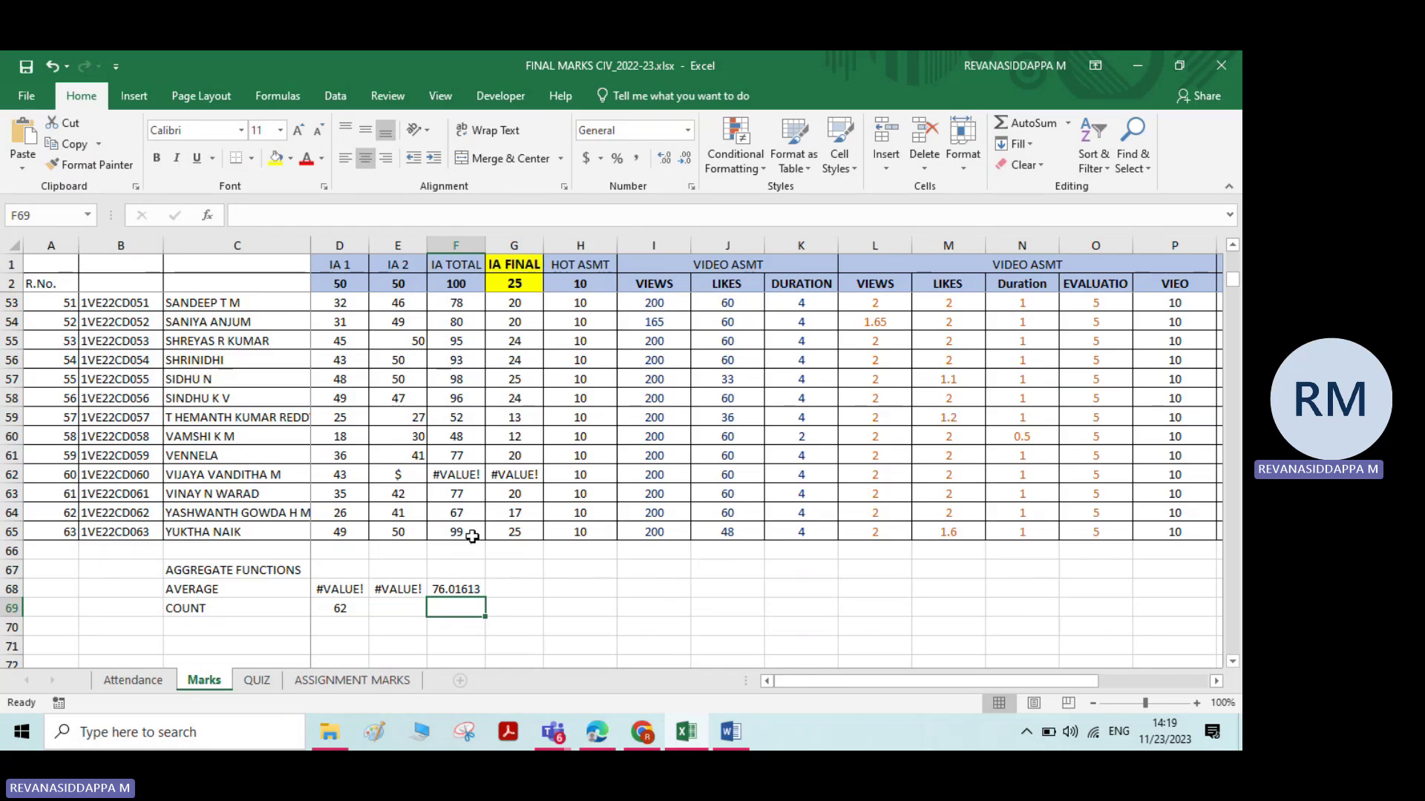
pyautogui.scroll(1, 478, 482)
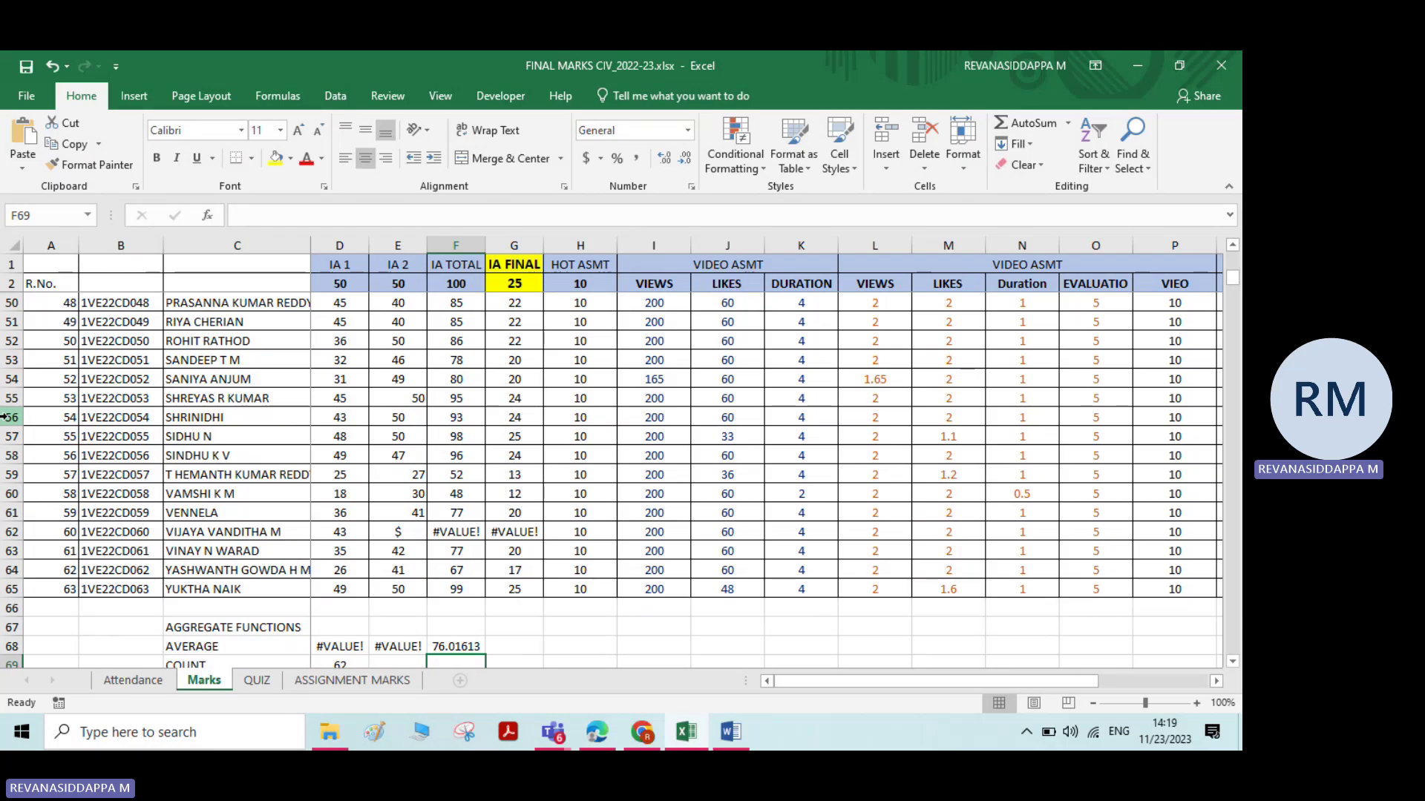
pyautogui.moveTo(4, 417); pyautogui.dragTo(4, 462)
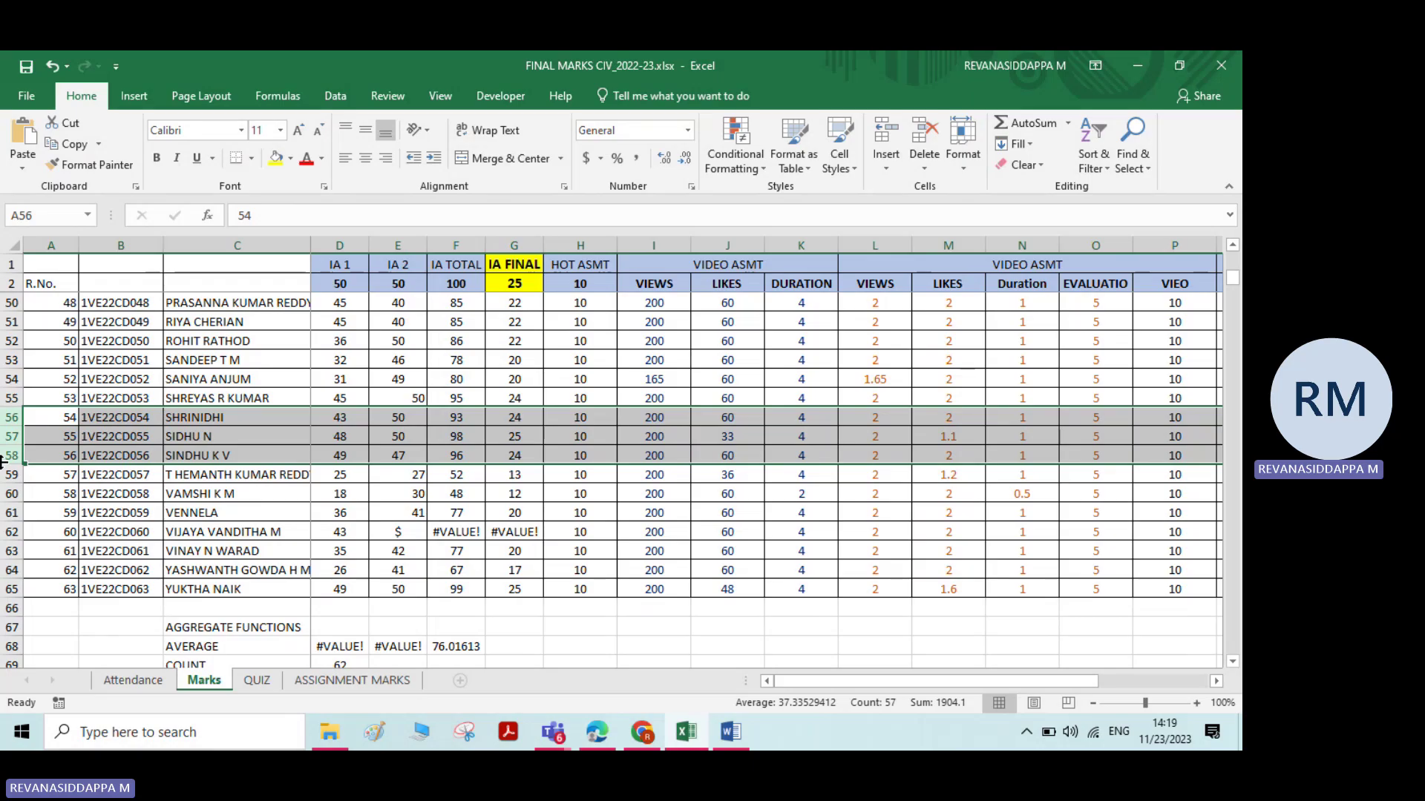
pyautogui.rightClick(17, 419)
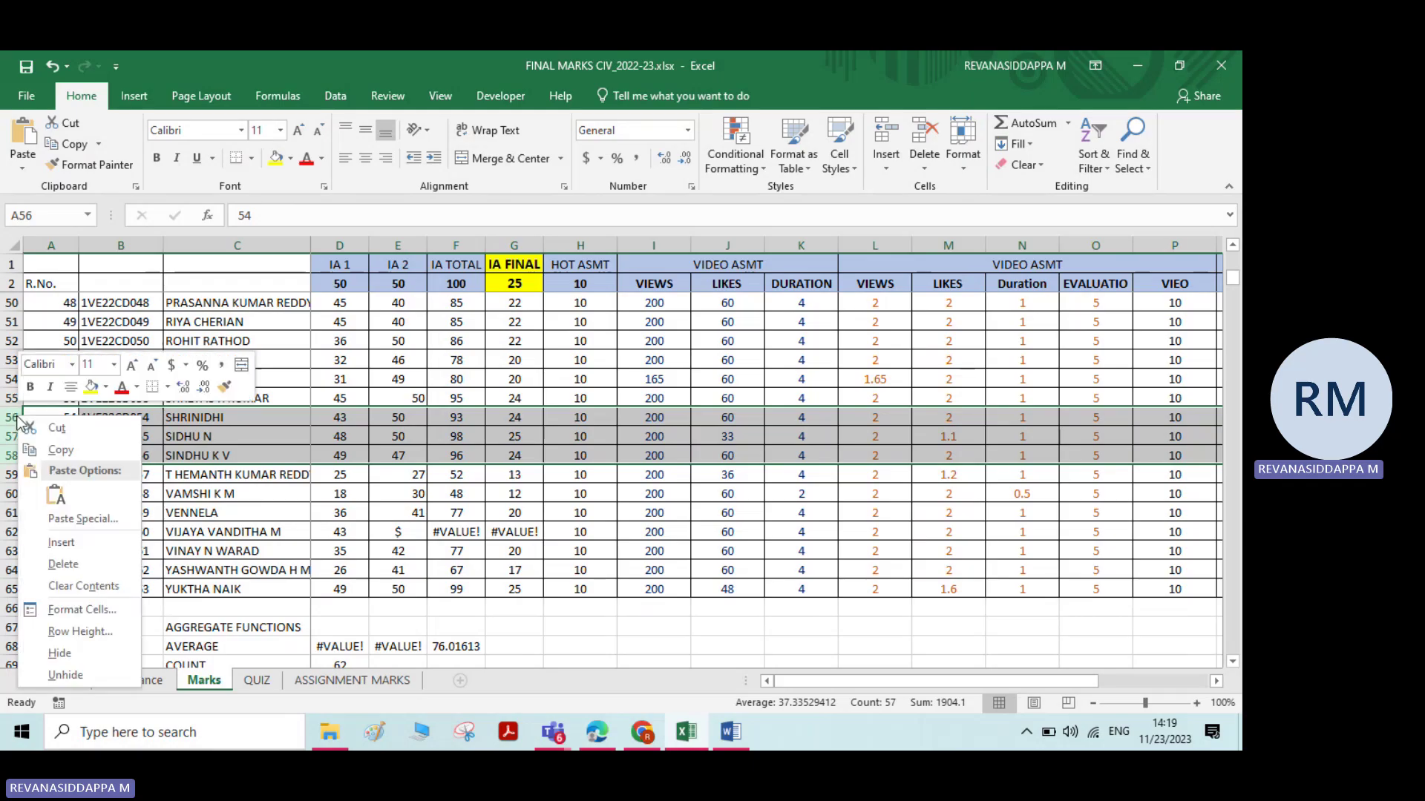
pyautogui.click(71, 651)
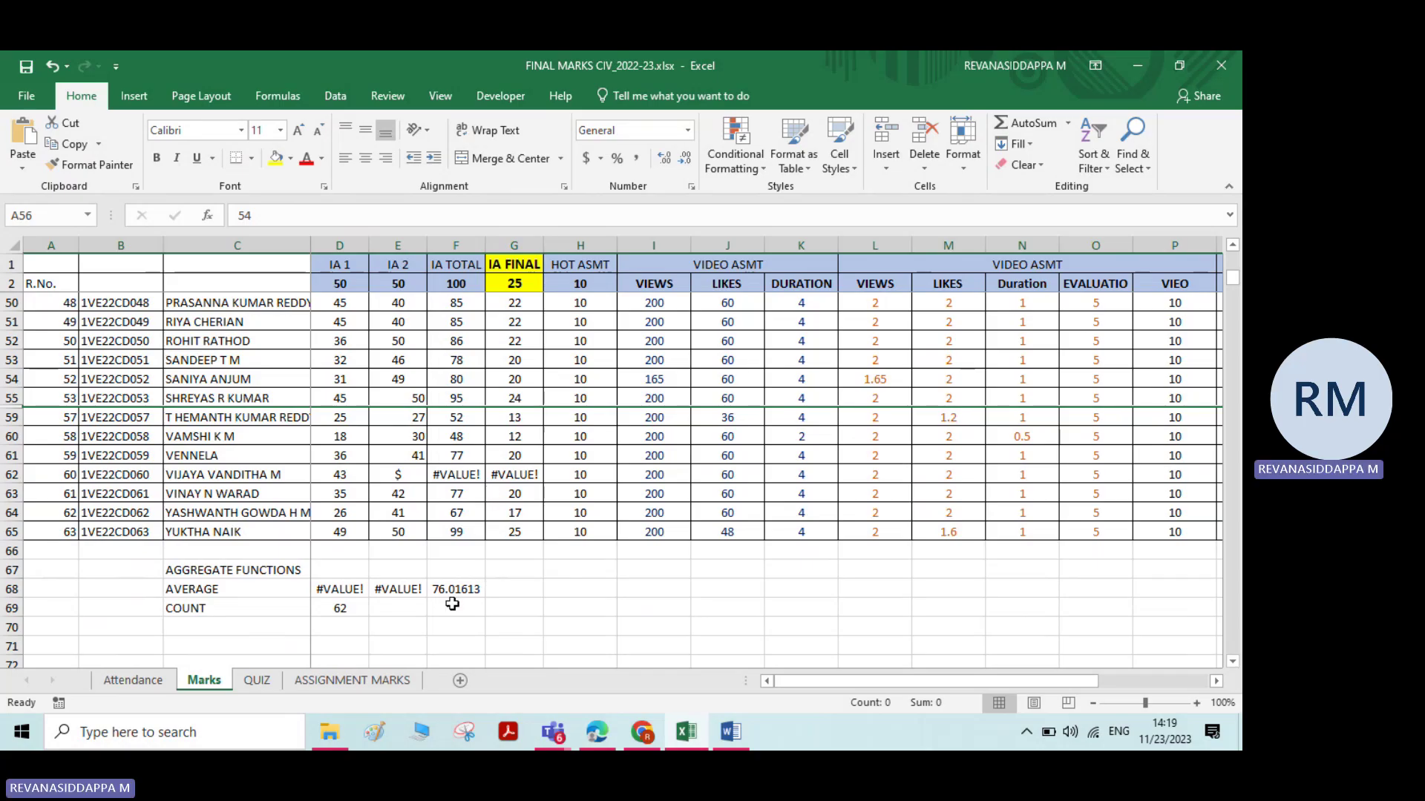
# Step: Enter an AVERAGE formula in D70 for the IA TOTAL range F3:F65
pyautogui.click(338, 627)
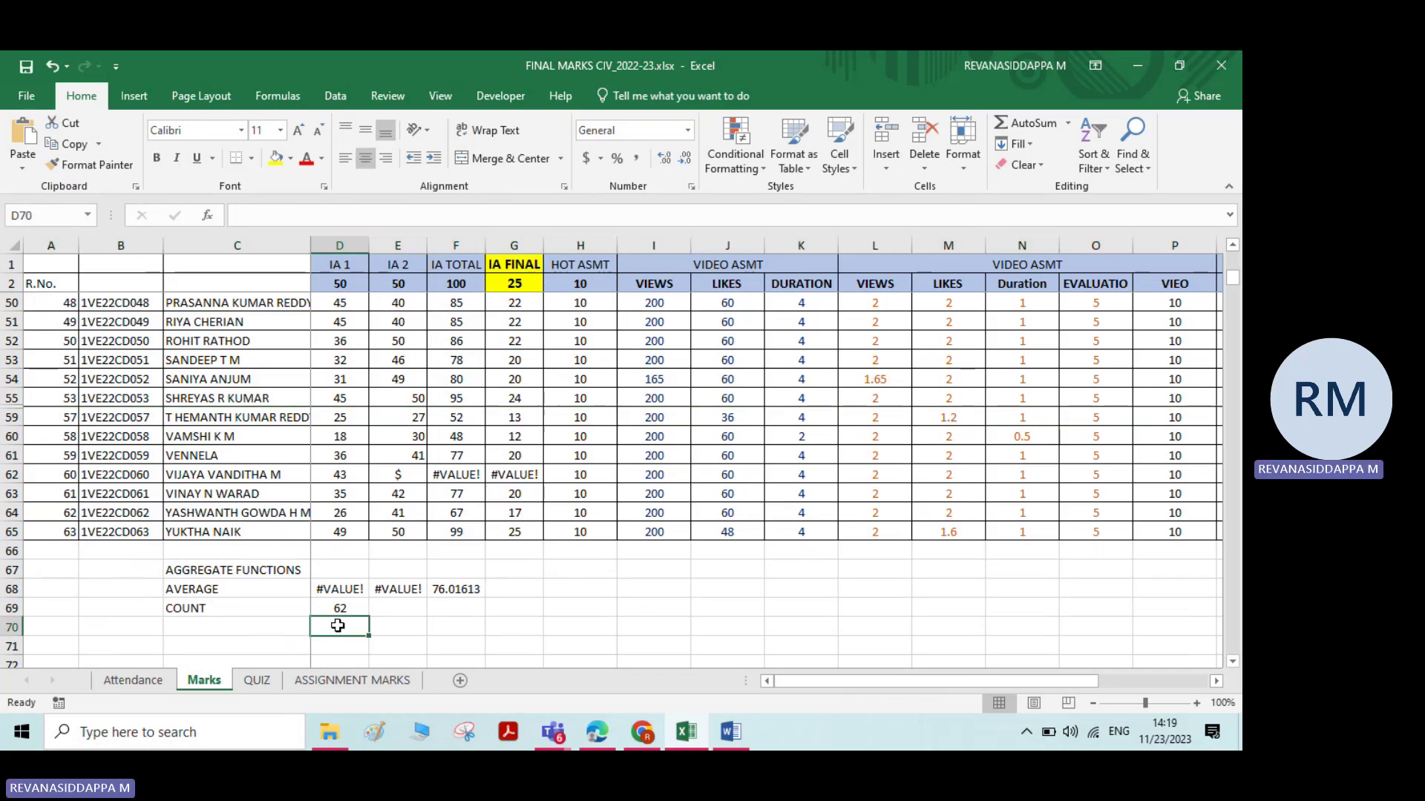
pyautogui.write('=AVER')
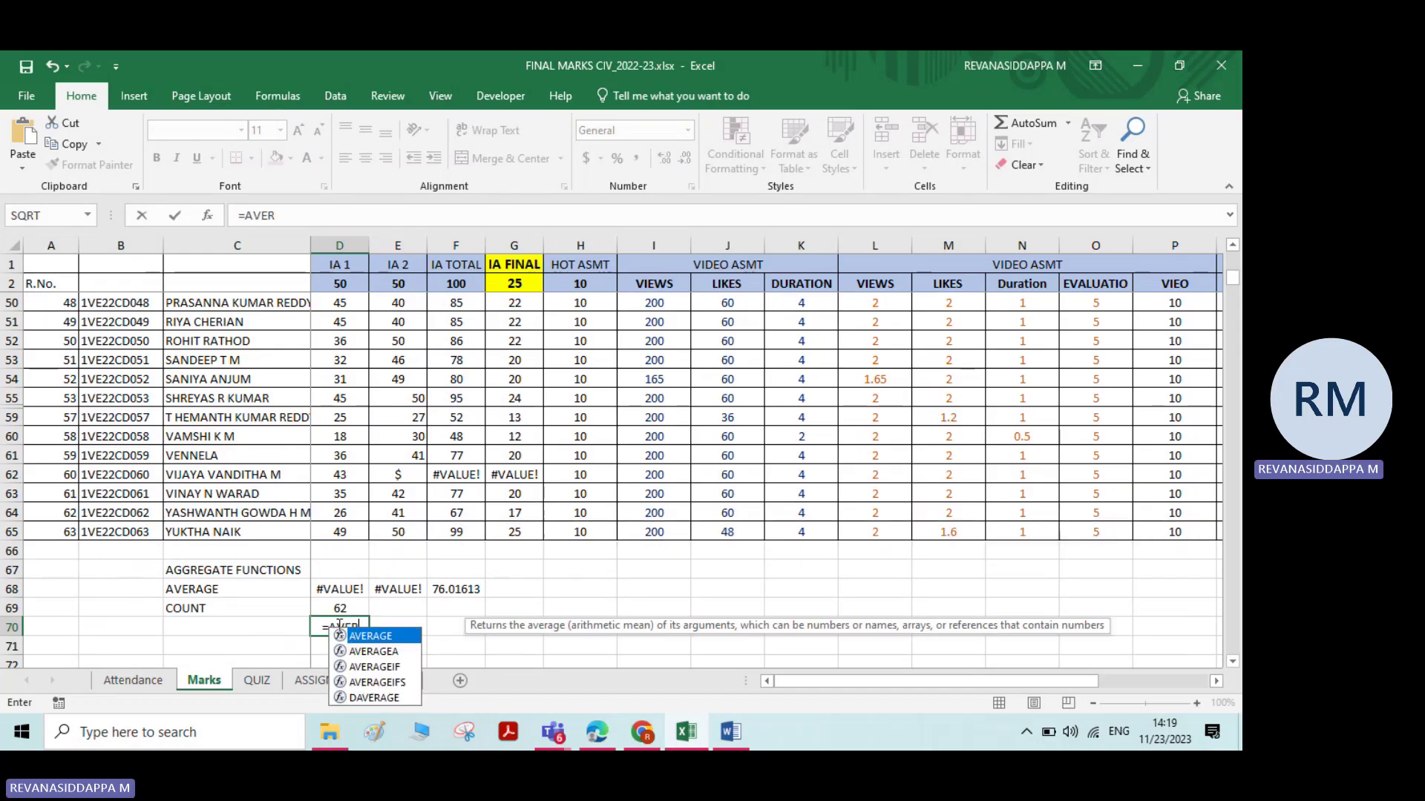
pyautogui.doubleClick(367, 637)
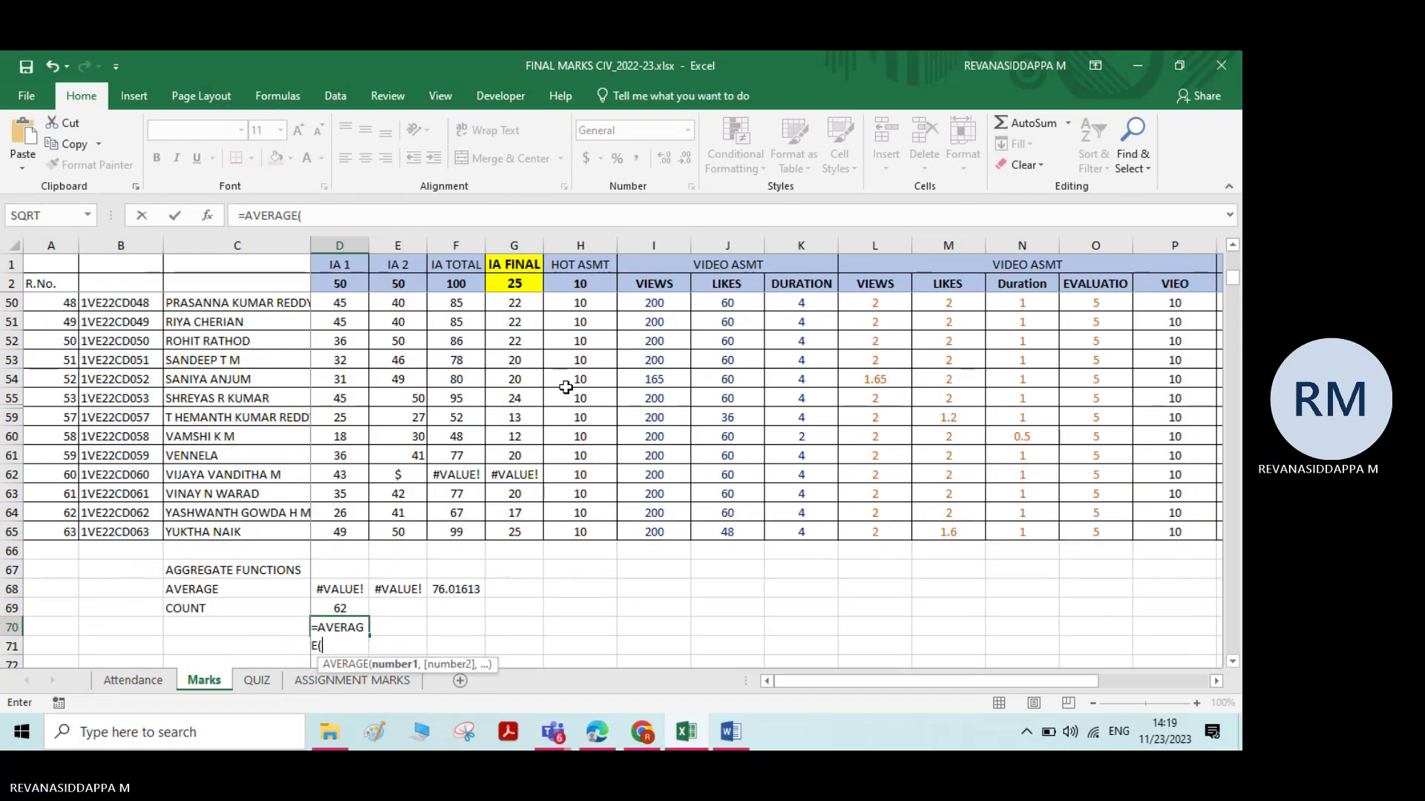
pyautogui.scroll(15, 382, 491)
pyautogui.moveTo(457, 305); pyautogui.dragTo(458, 664)
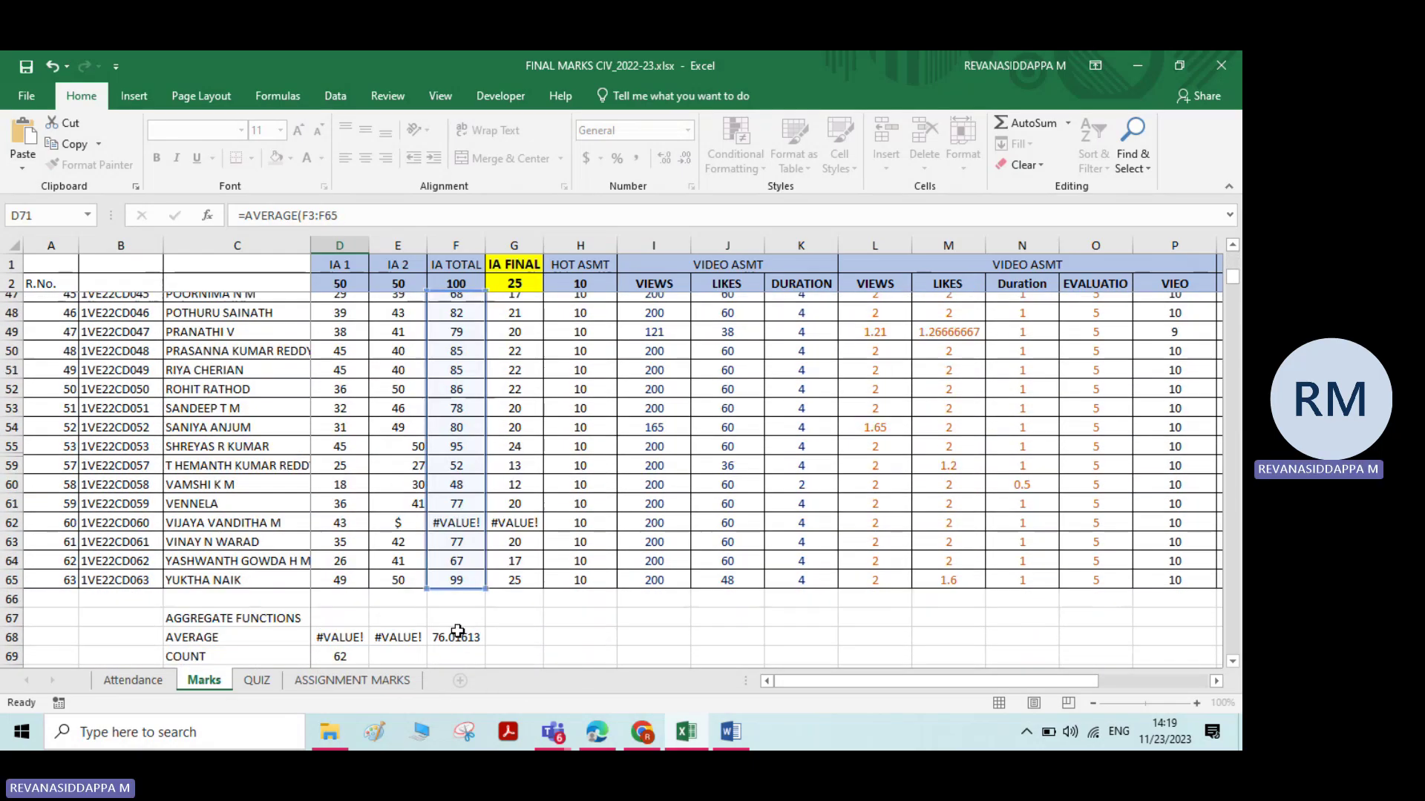
pyautogui.press('Return')
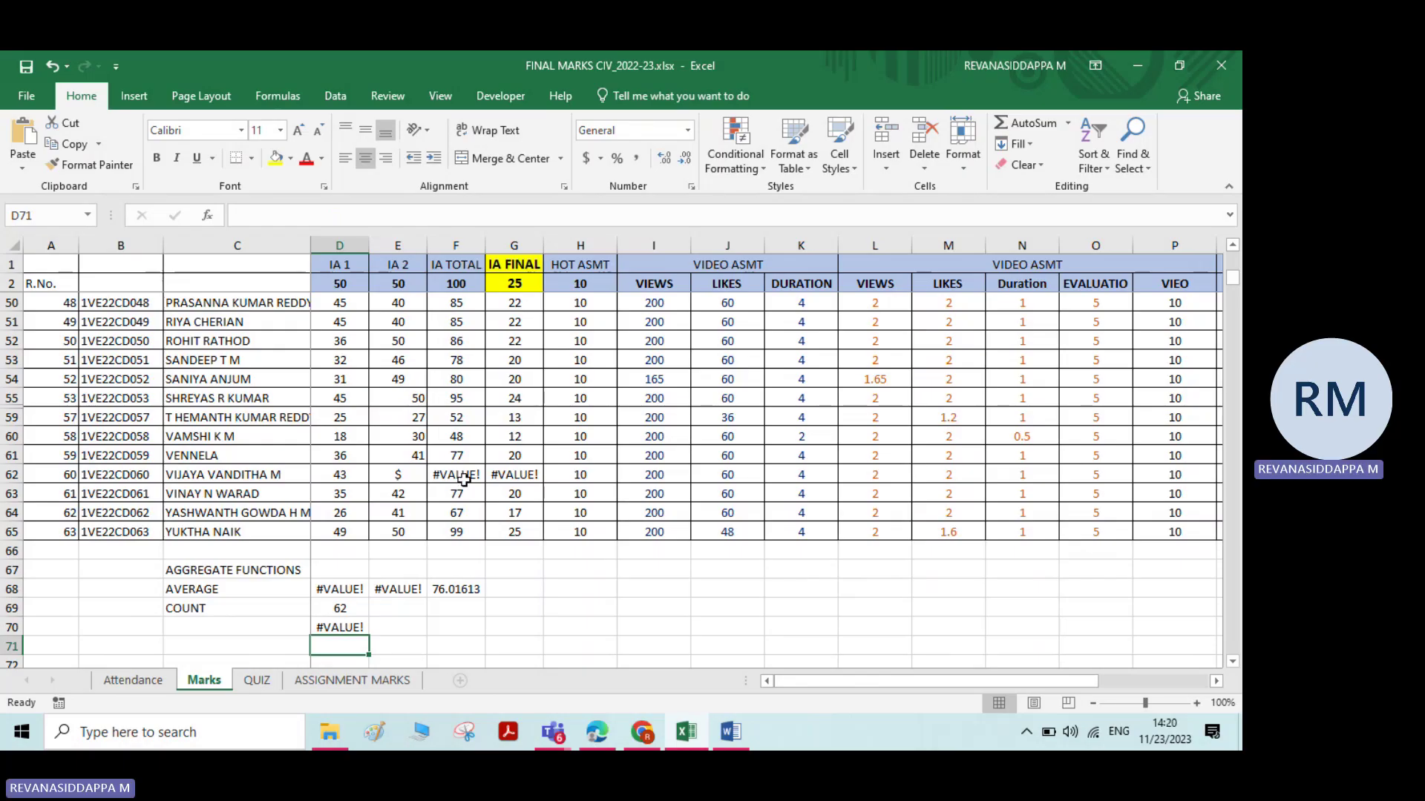
# Step: Set the IA 2 mark in E62 to 52 and check the AVERAGE formula in D70
pyautogui.click(398, 479)
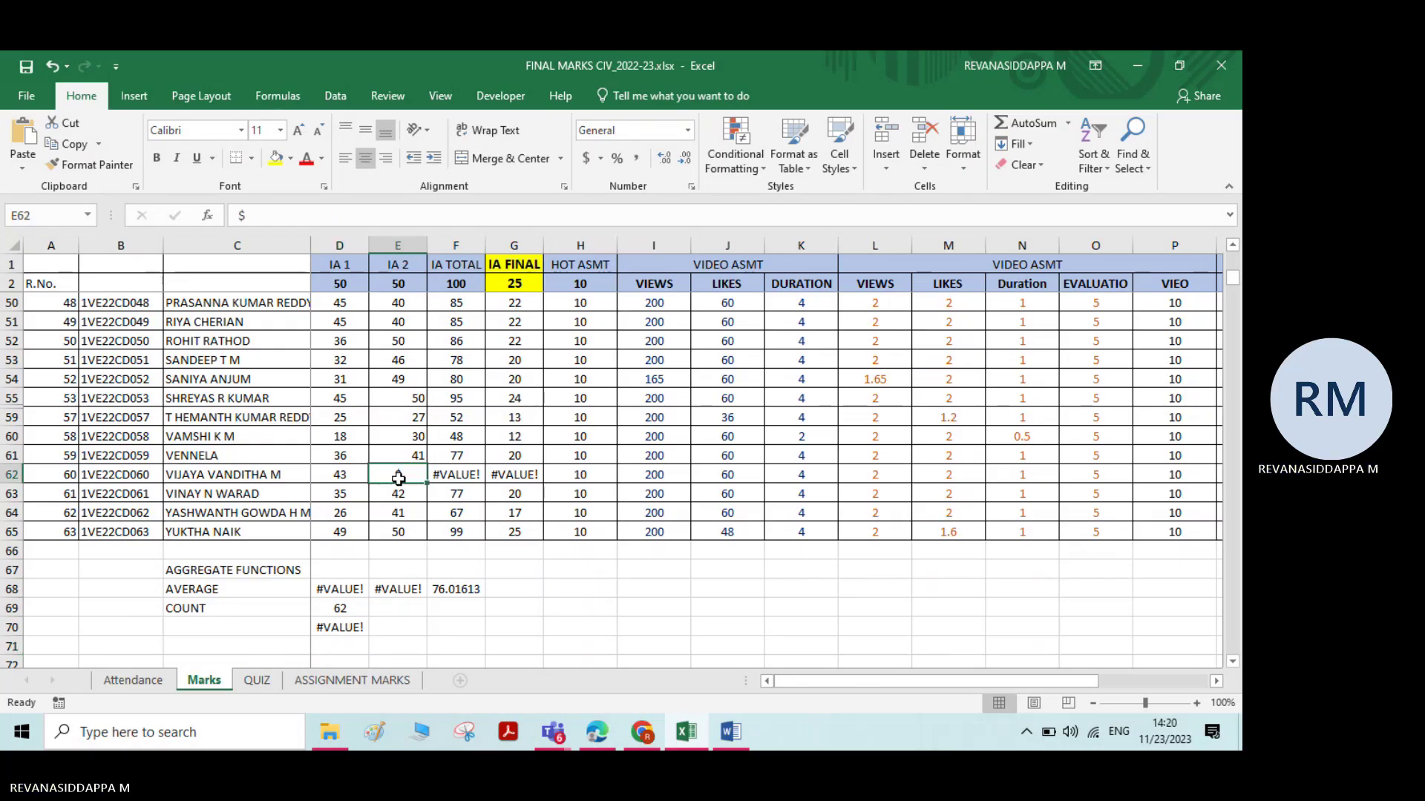
pyautogui.write('52')
pyautogui.press('Return')
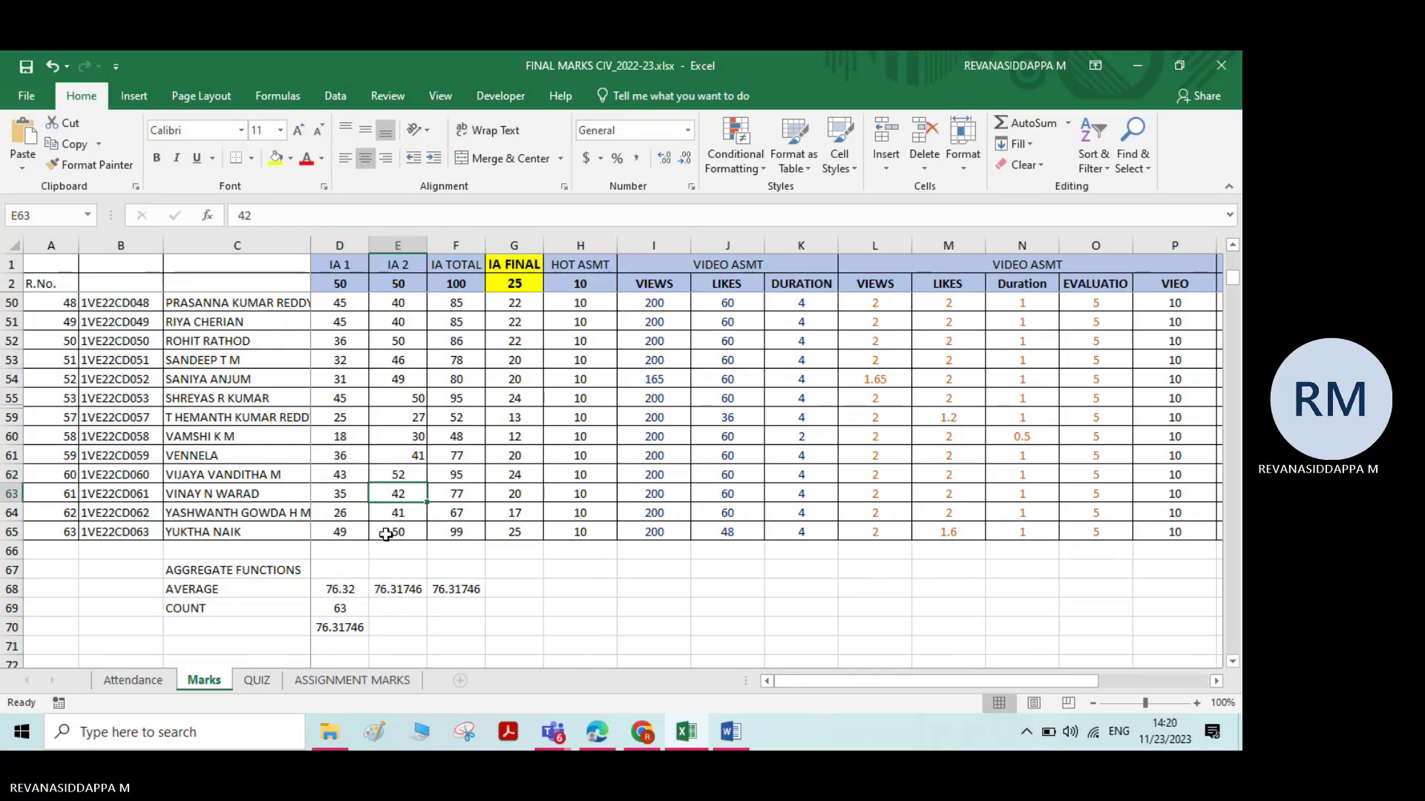
pyautogui.click(324, 630)
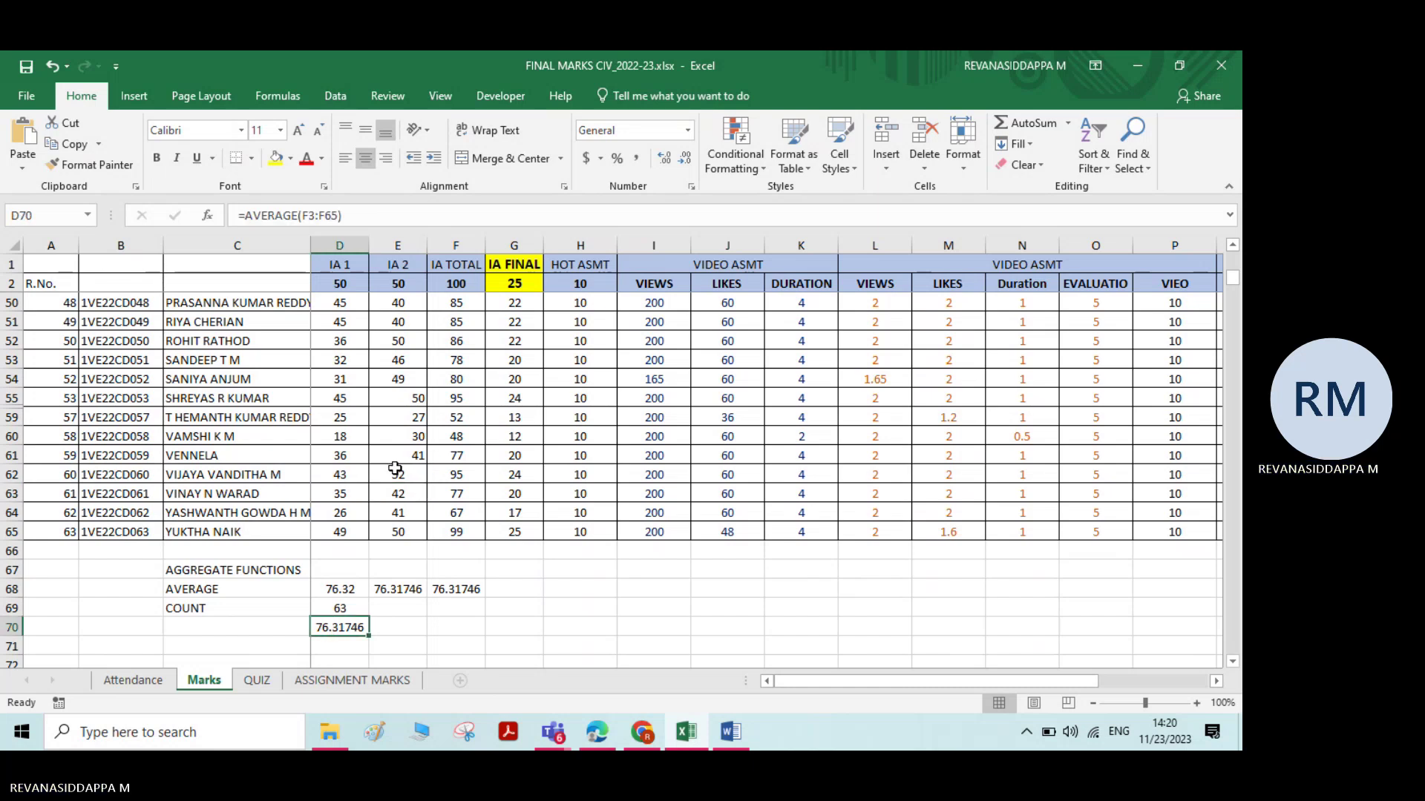
# Step: Begin an AGGREGATE formula in D71 with 1 - AVERAGE as the function number
pyautogui.scroll(-1, 396, 469)
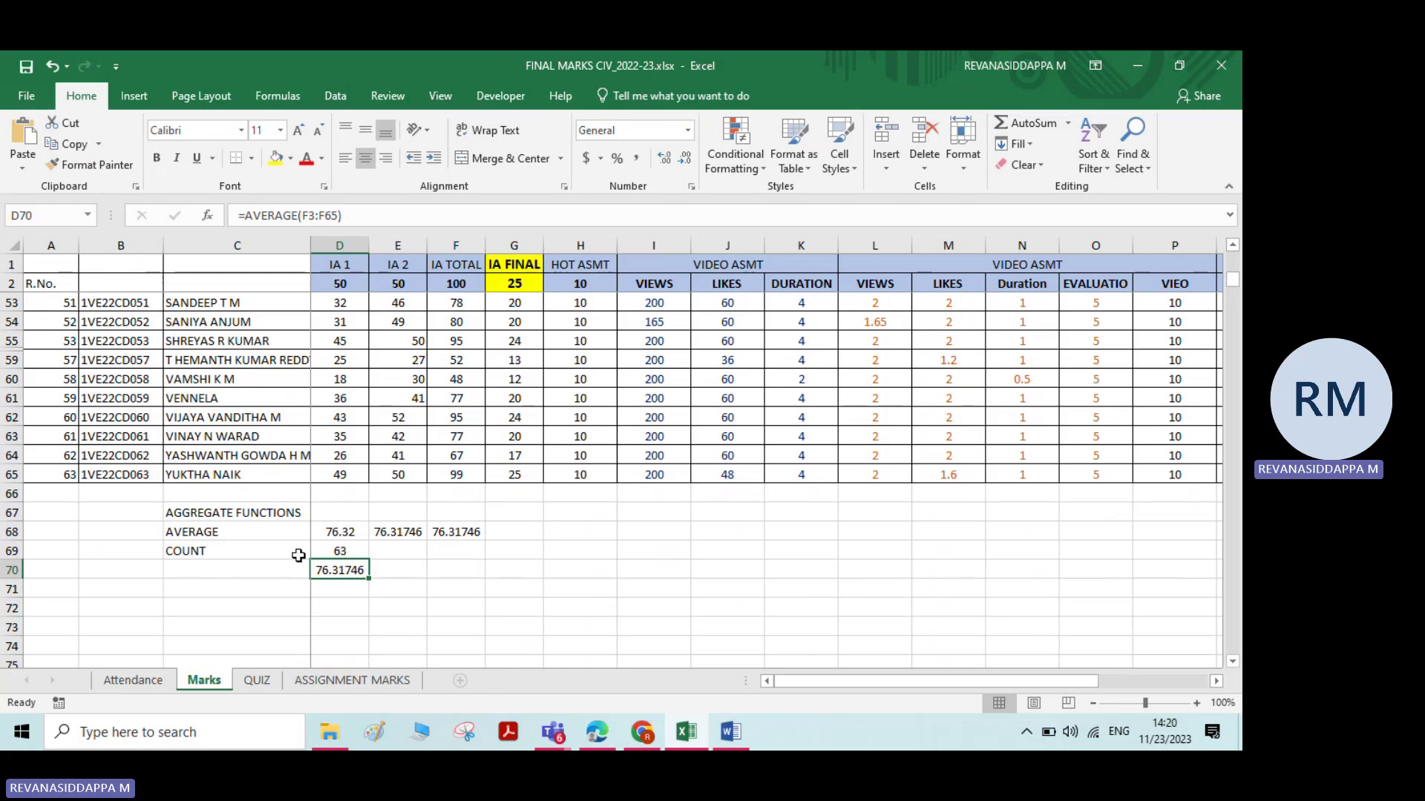
pyautogui.click(320, 589)
pyautogui.write('=agg')
pyautogui.doubleClick(378, 609)
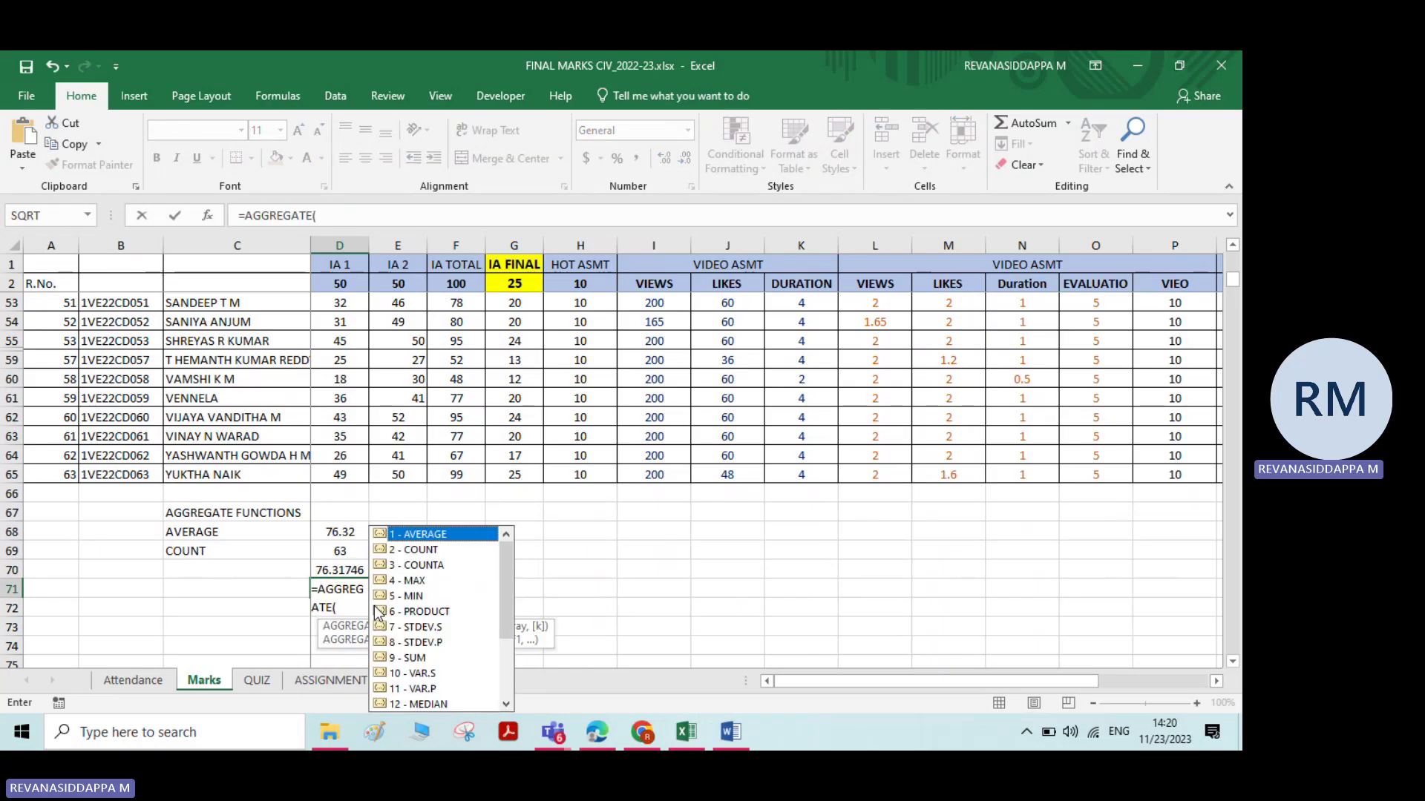
pyautogui.doubleClick(436, 535)
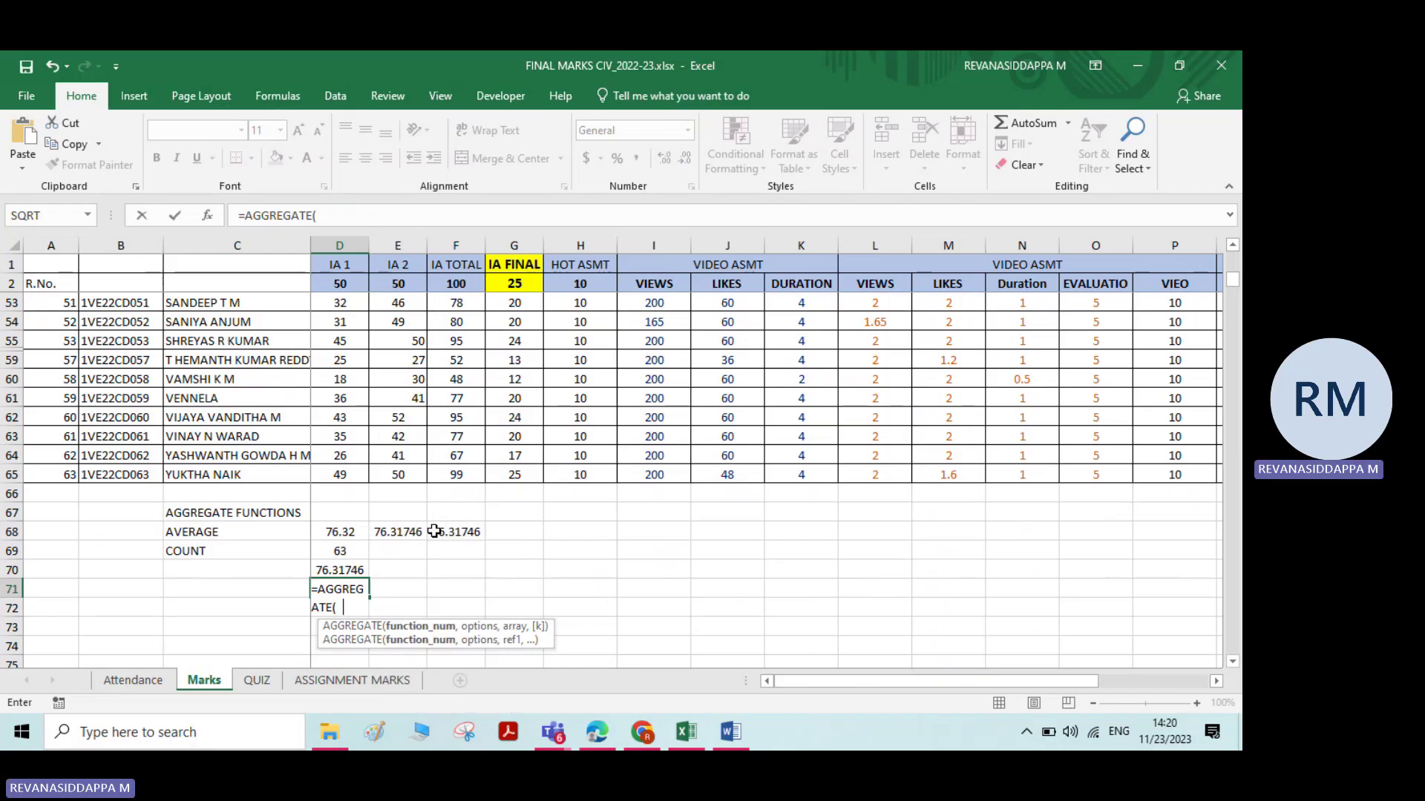
pyautogui.write(',')
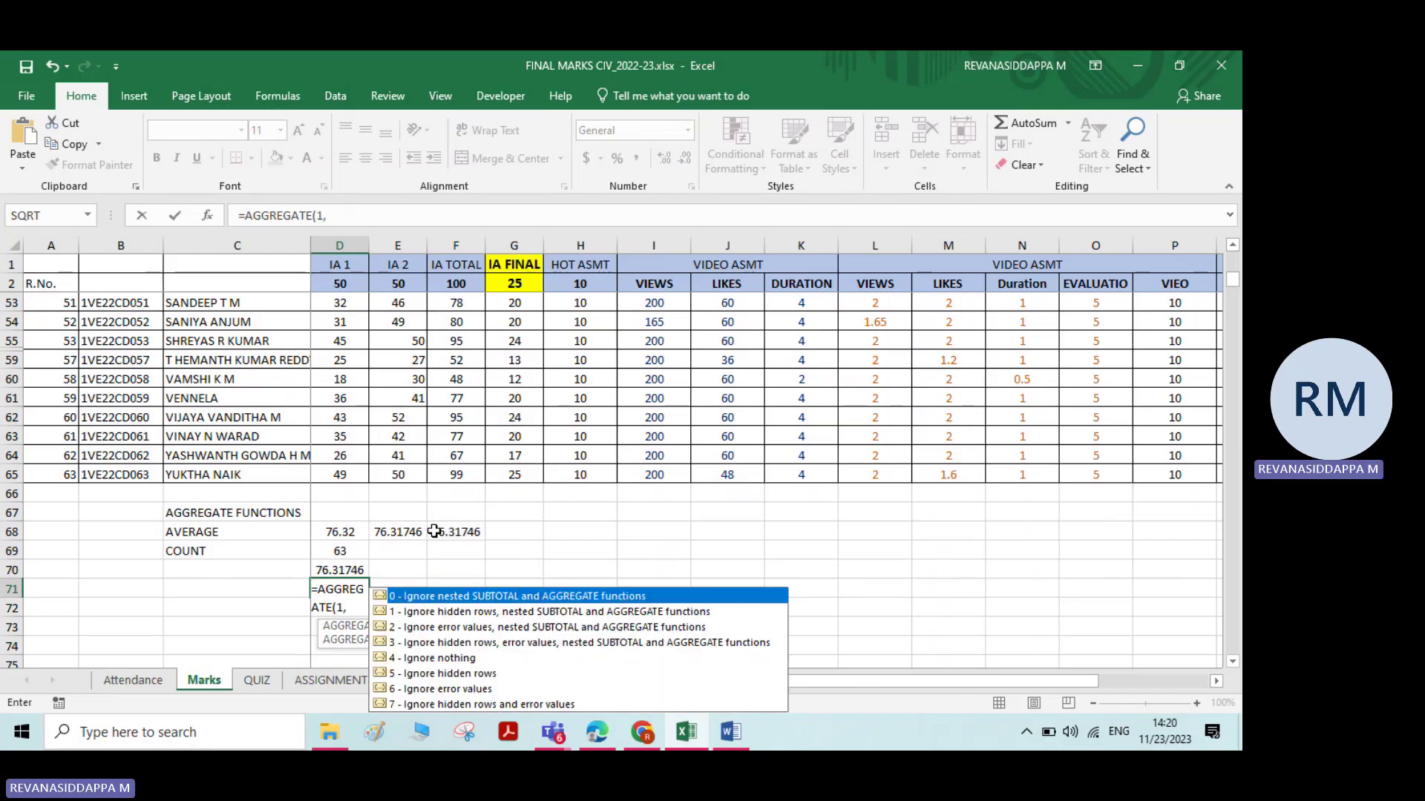
# Step: Complete the AGGREGATE formula in D71 with option 5 - Ignore hidden rows and the IA TOTAL range F3:F65
pyautogui.click(443, 674)
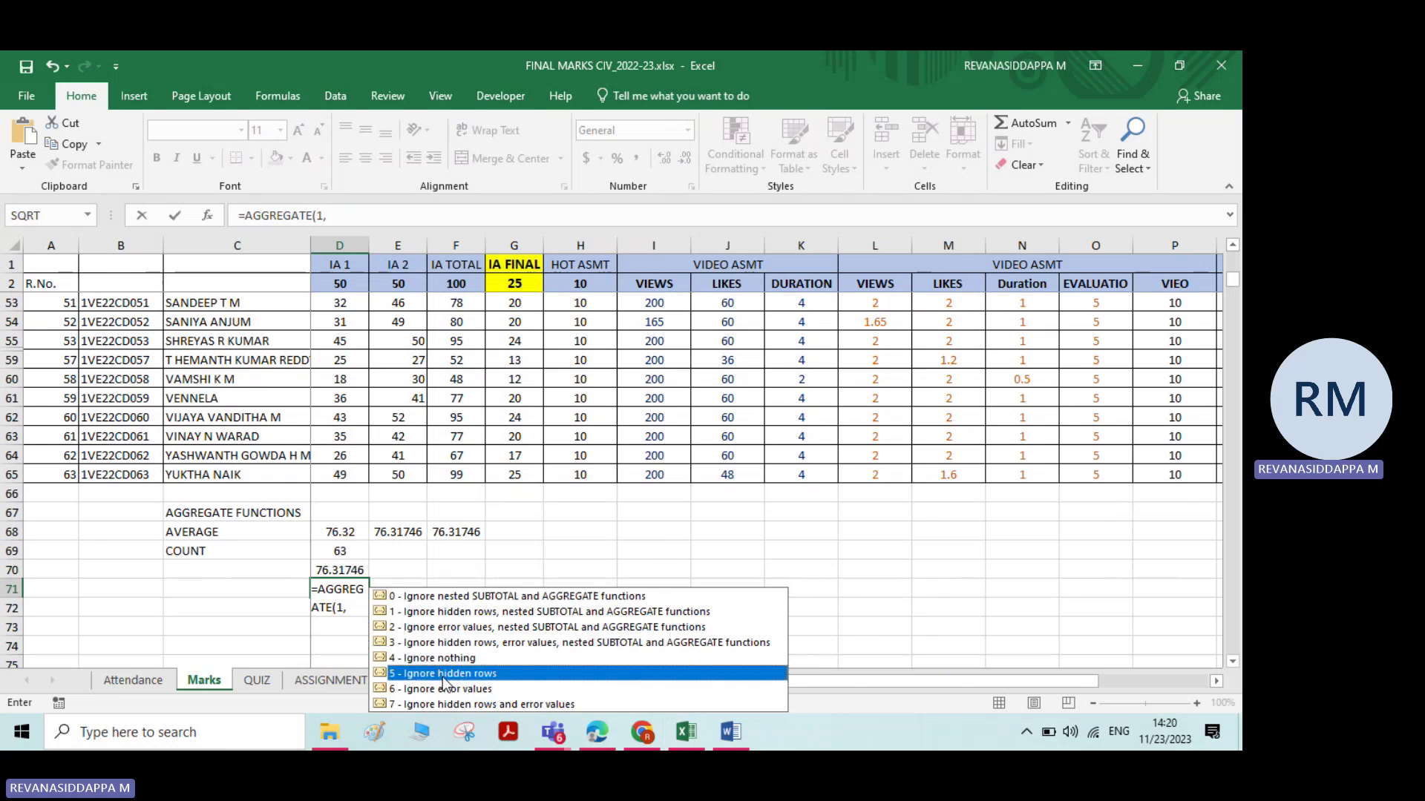
pyautogui.doubleClick(442, 673)
pyautogui.write(',')
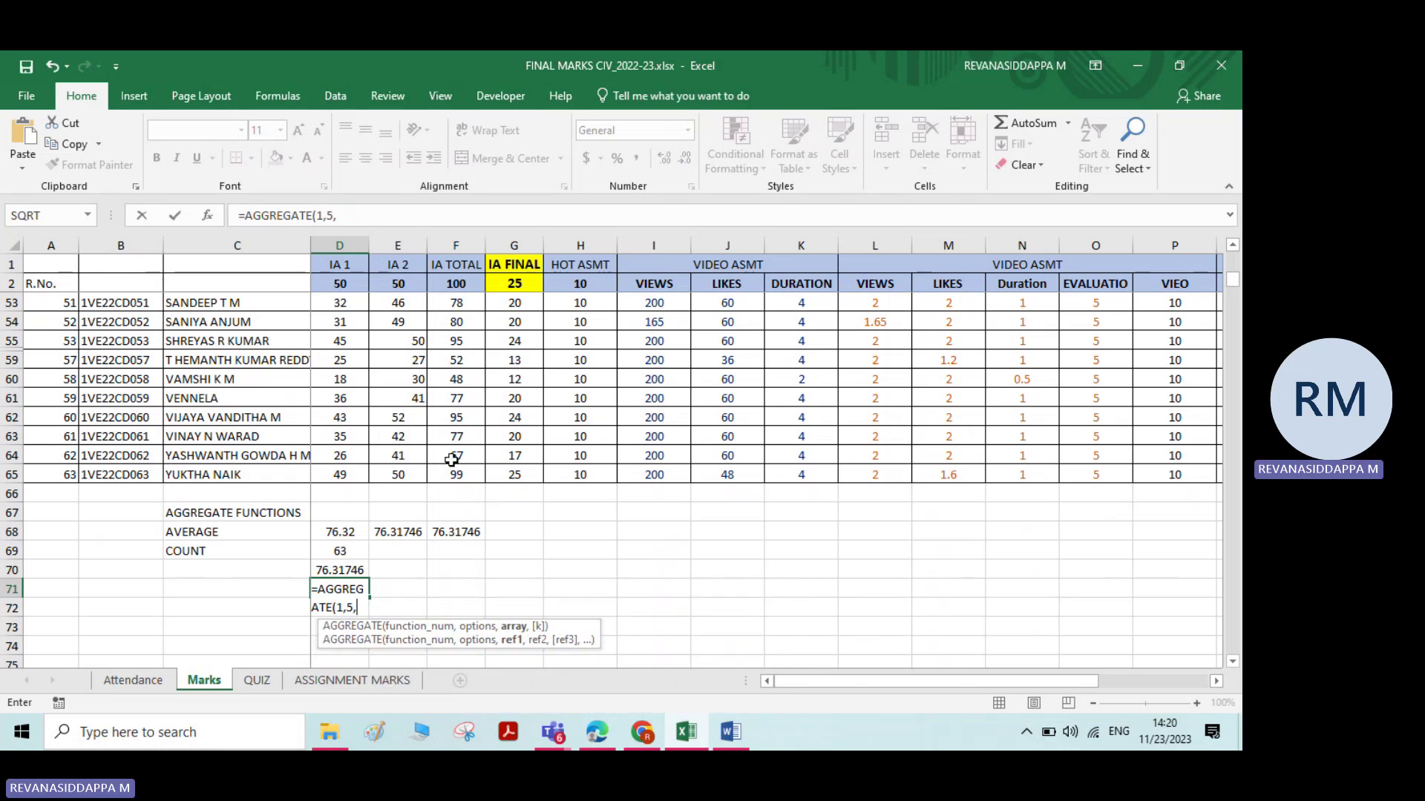
pyautogui.scroll(15, 428, 378)
pyautogui.scroll(2, 428, 378)
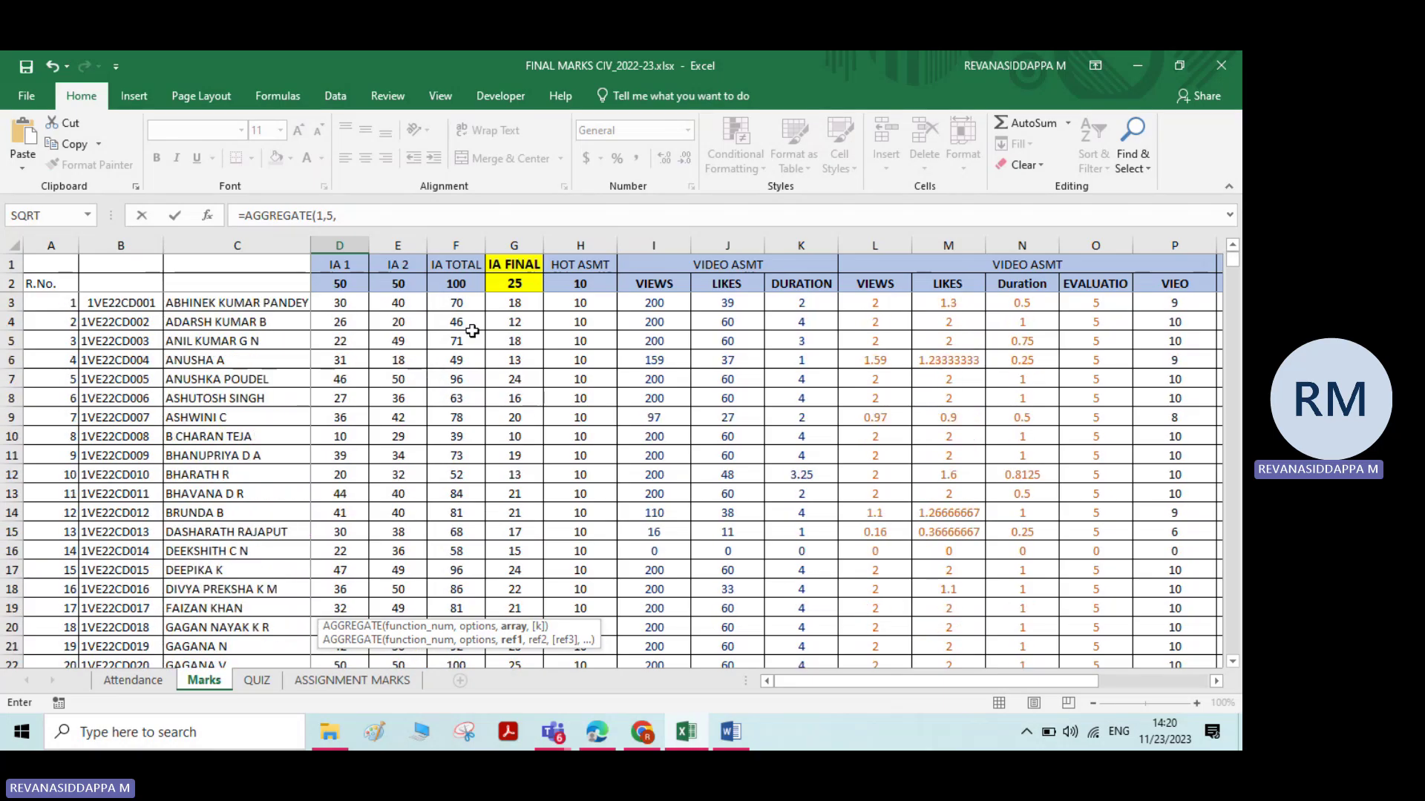
pyautogui.moveTo(473, 304); pyautogui.dragTo(458, 618)
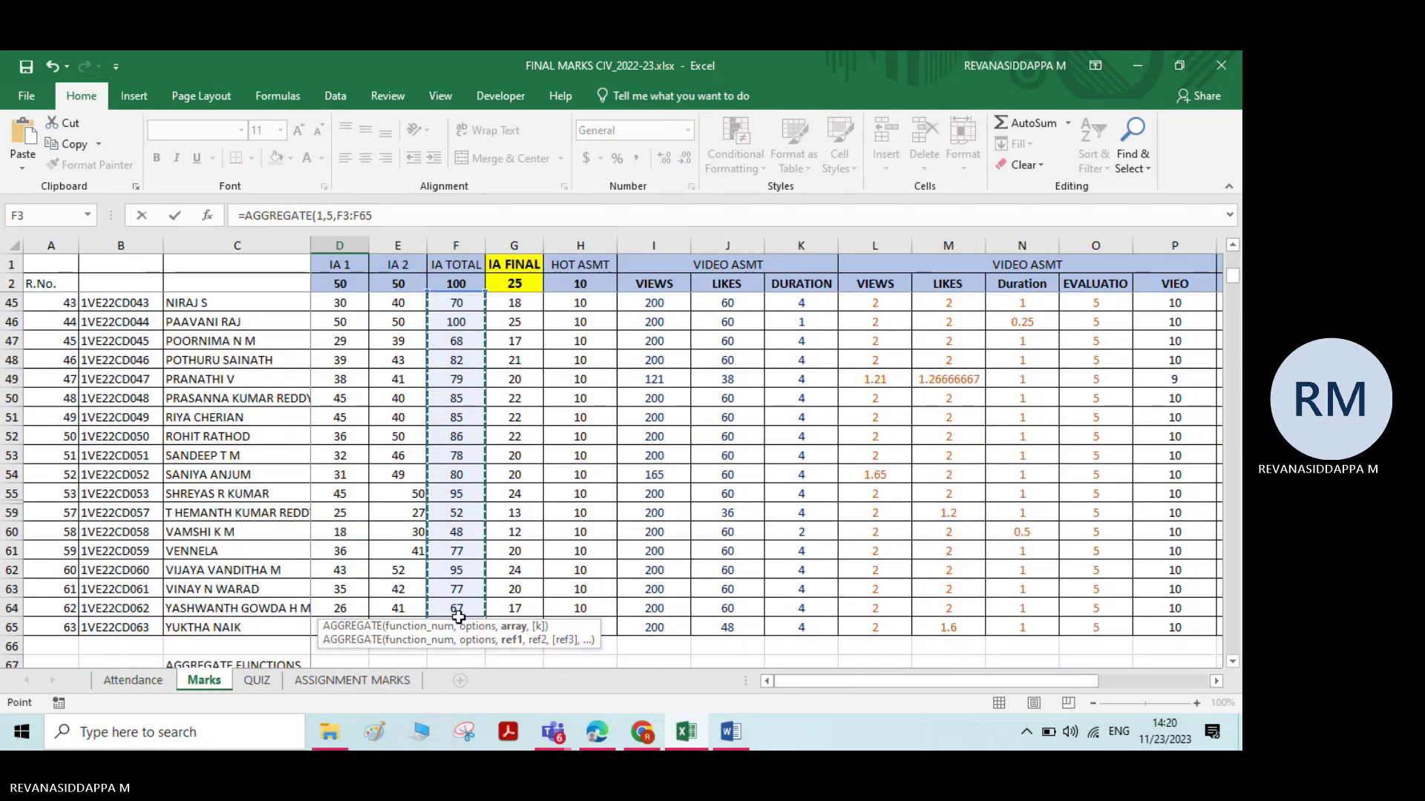
pyautogui.press('Return')
pyautogui.click(341, 626)
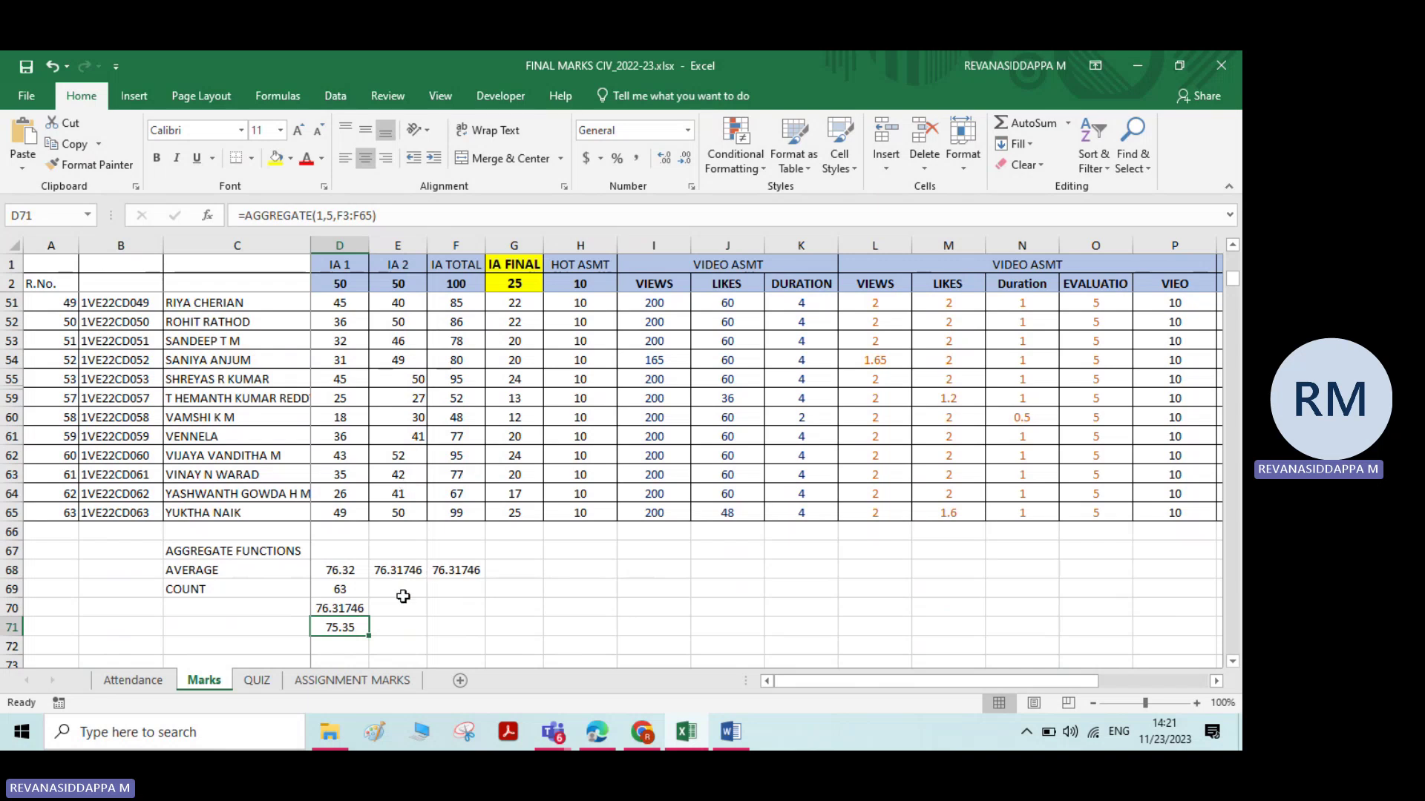
# Step: Replace the IA 2 mark in E62 with $ to produce an error value in its total
pyautogui.click(410, 454)
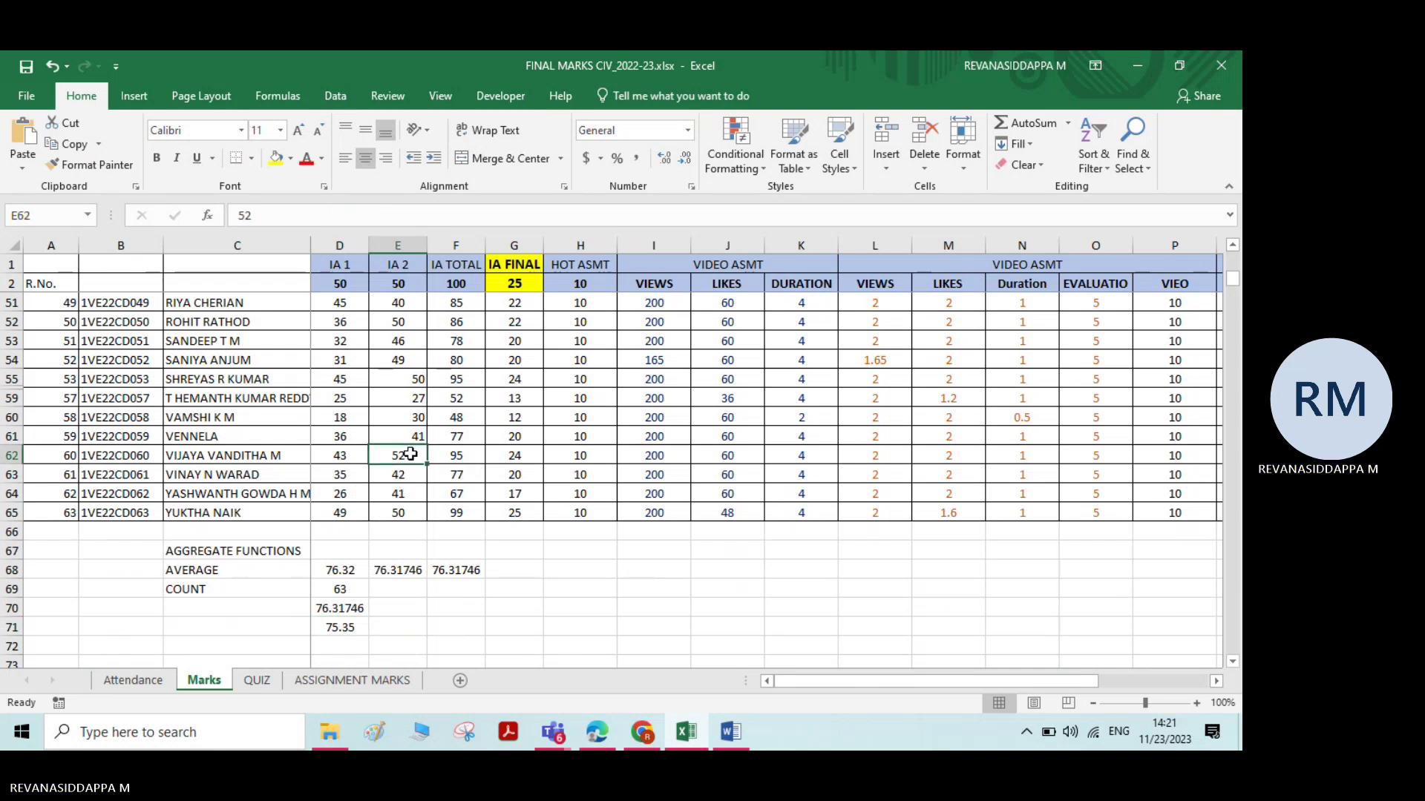
pyautogui.write('$')
pyautogui.press('Return')
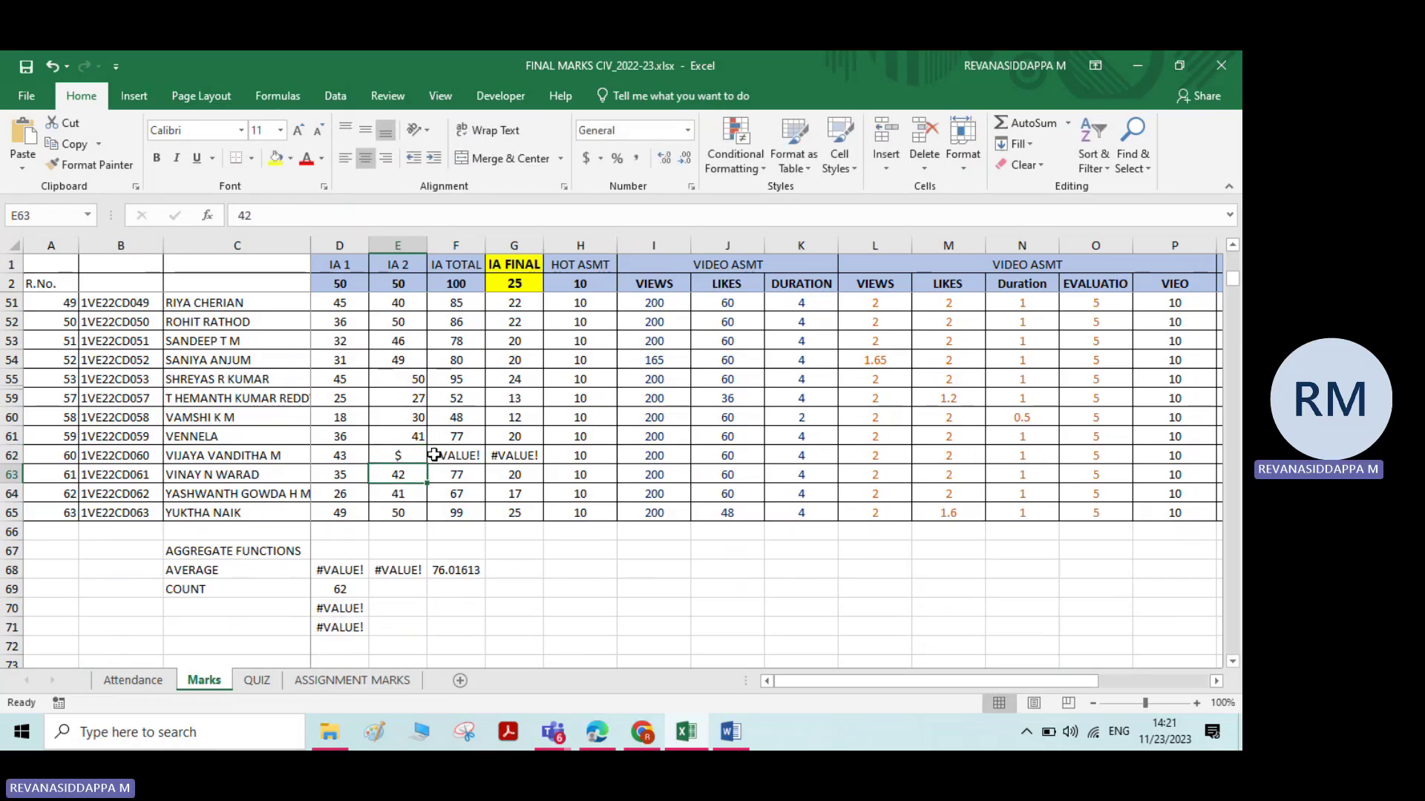
# Step: Begin an AGGREGATE formula in F70 with 1 - AVERAGE as the function number
pyautogui.click(450, 613)
pyautogui.write('=AGG')
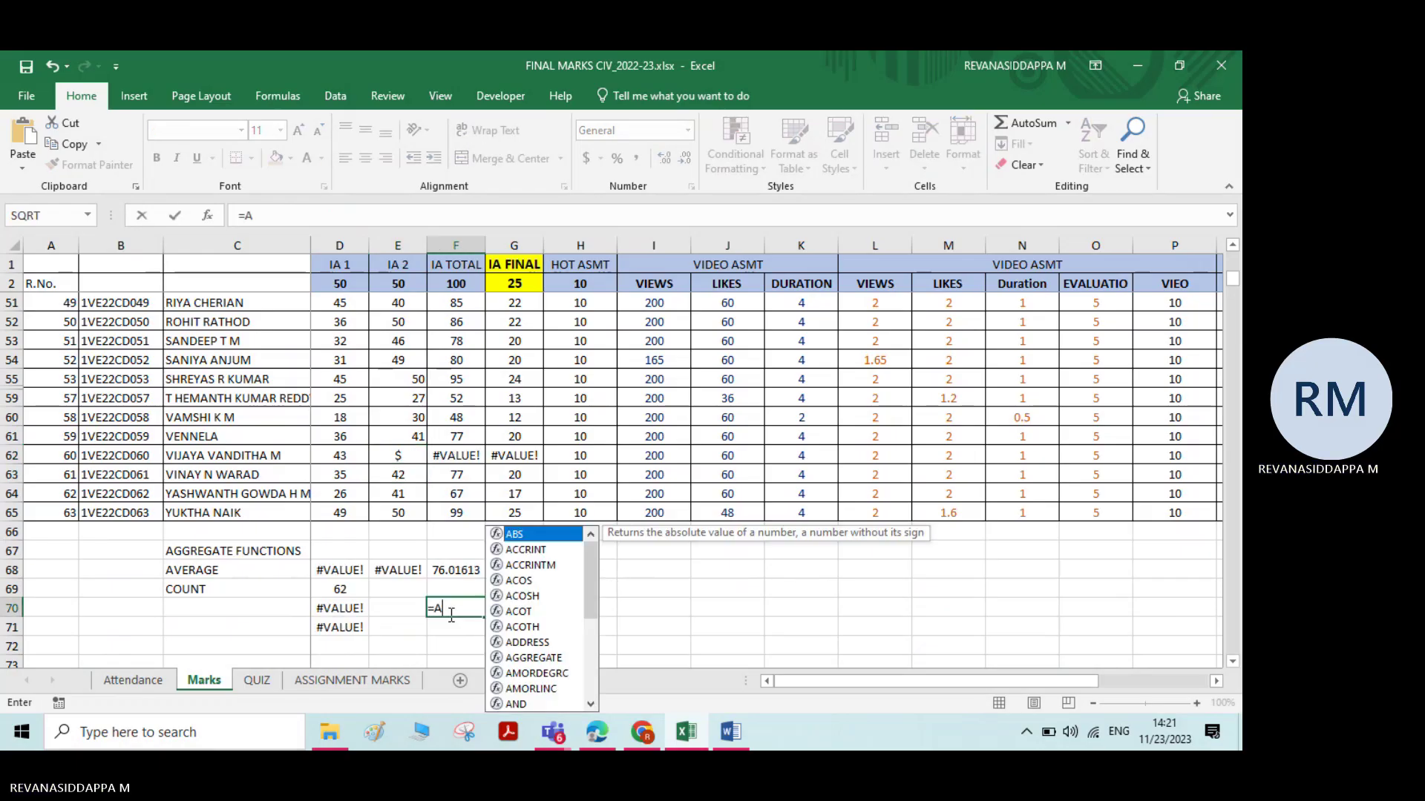
pyautogui.doubleClick(475, 619)
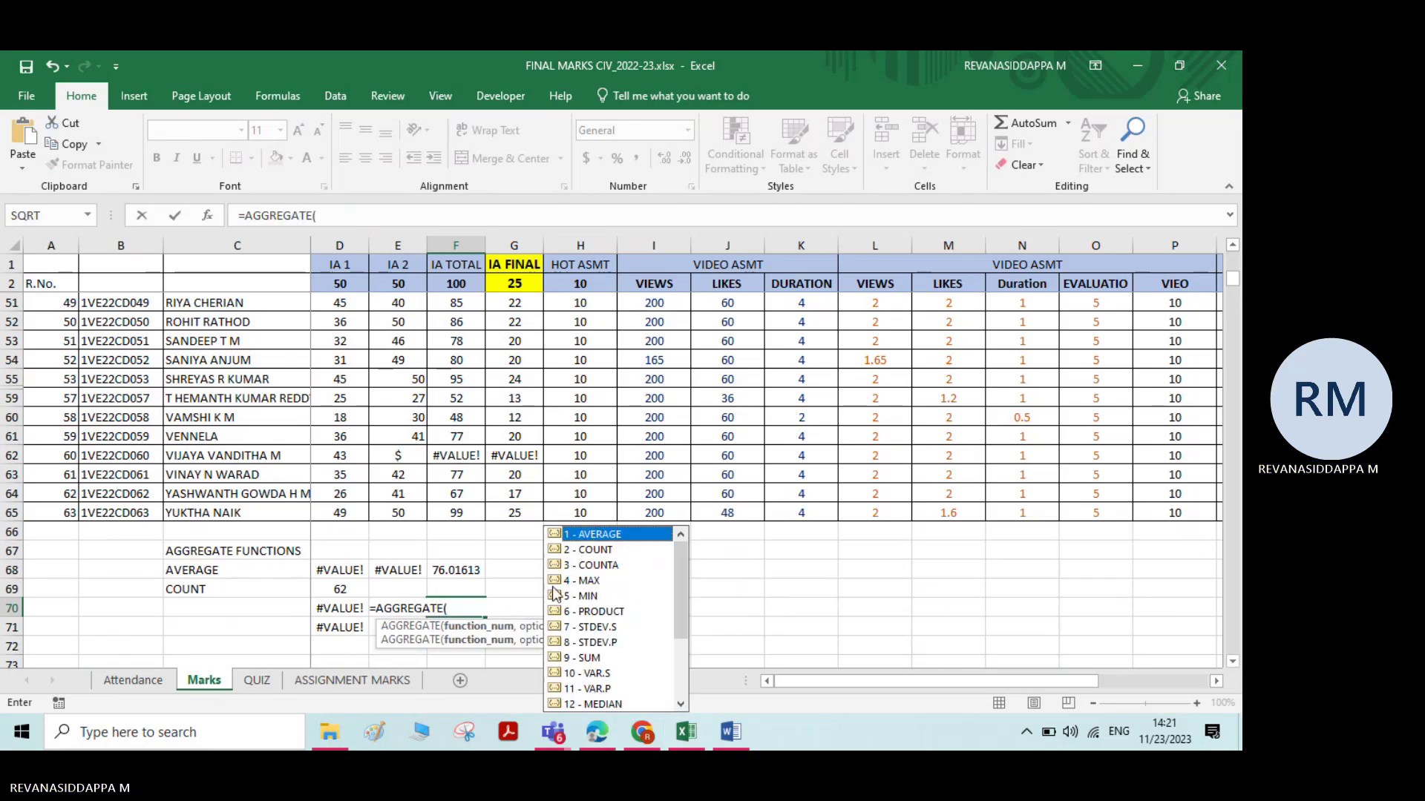
pyautogui.doubleClick(593, 535)
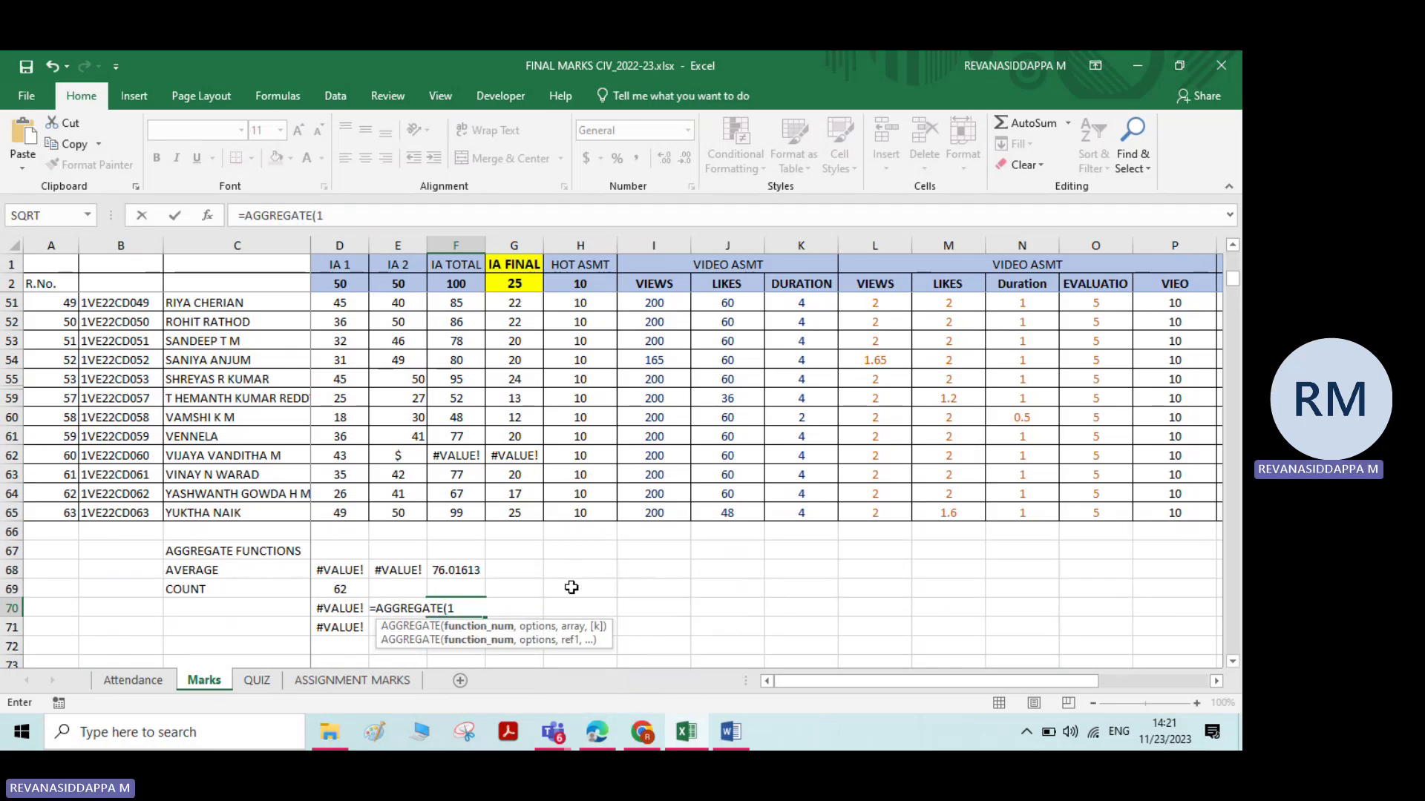
pyautogui.write(',')
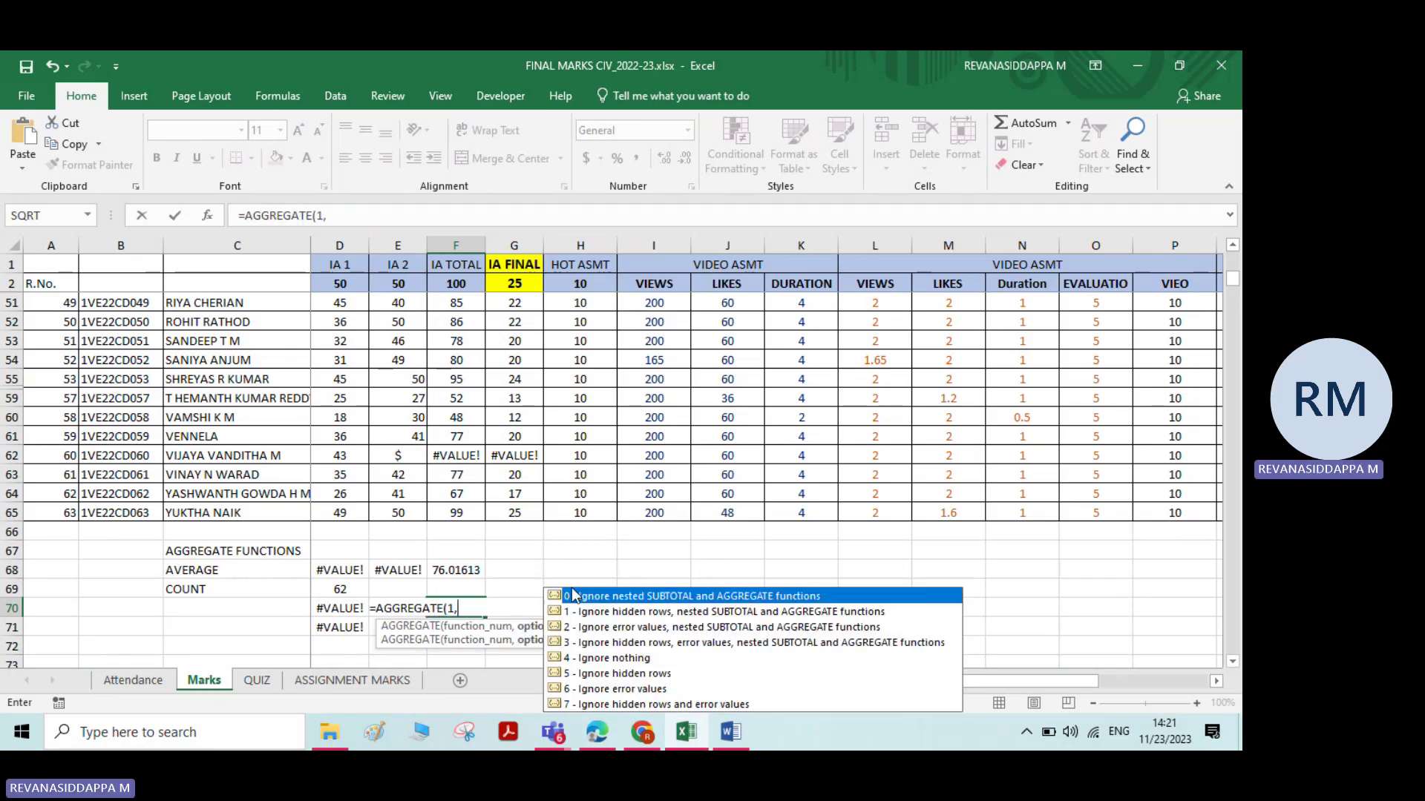
# Step: Complete the AGGREGATE formula in F70 with option 7 - Ignore hidden rows and error values and the IA TOTAL range F3:F65
pyautogui.doubleClick(626, 705)
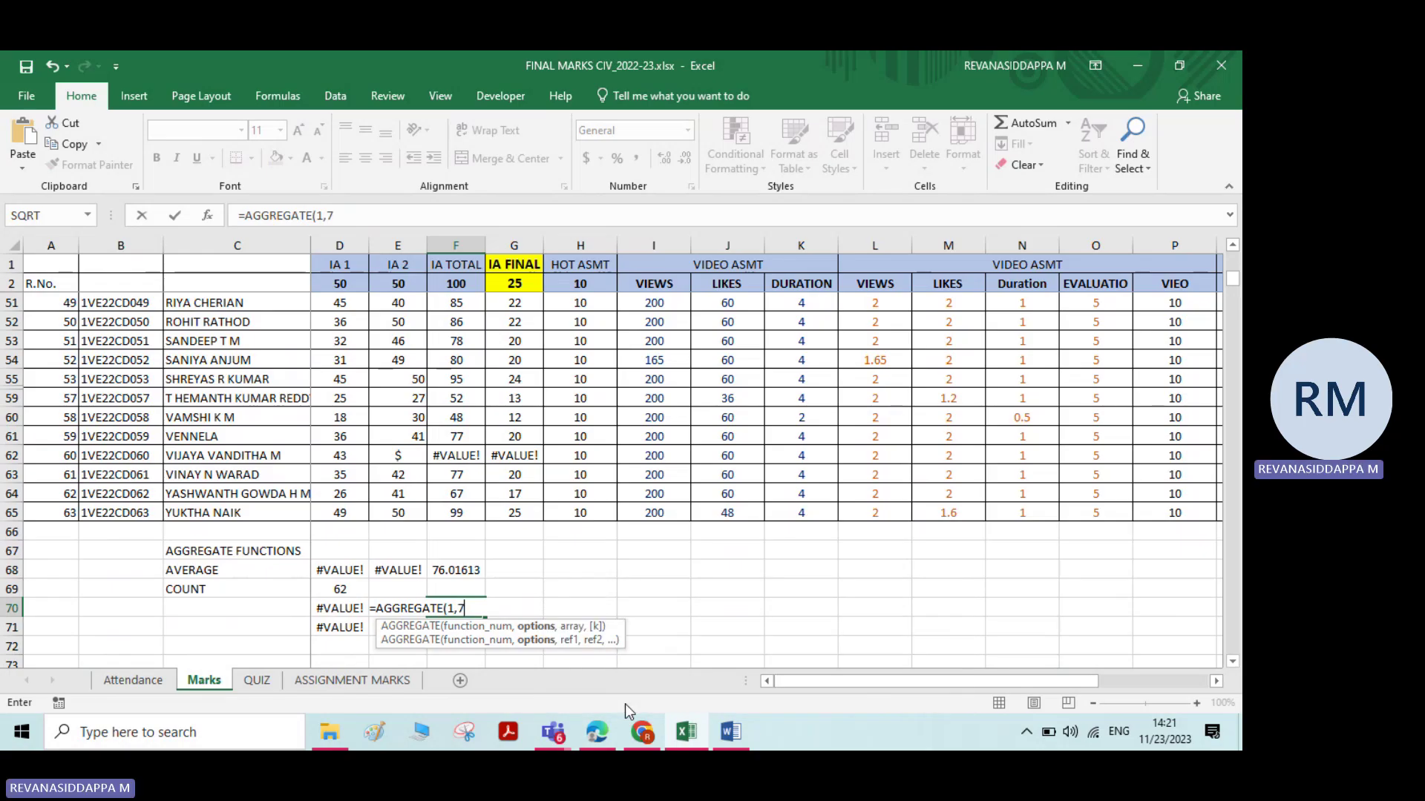
pyautogui.write(',')
pyautogui.scroll(16, 524, 357)
pyautogui.moveTo(466, 304); pyautogui.dragTo(463, 617)
pyautogui.press('Return')
pyautogui.click(472, 627)
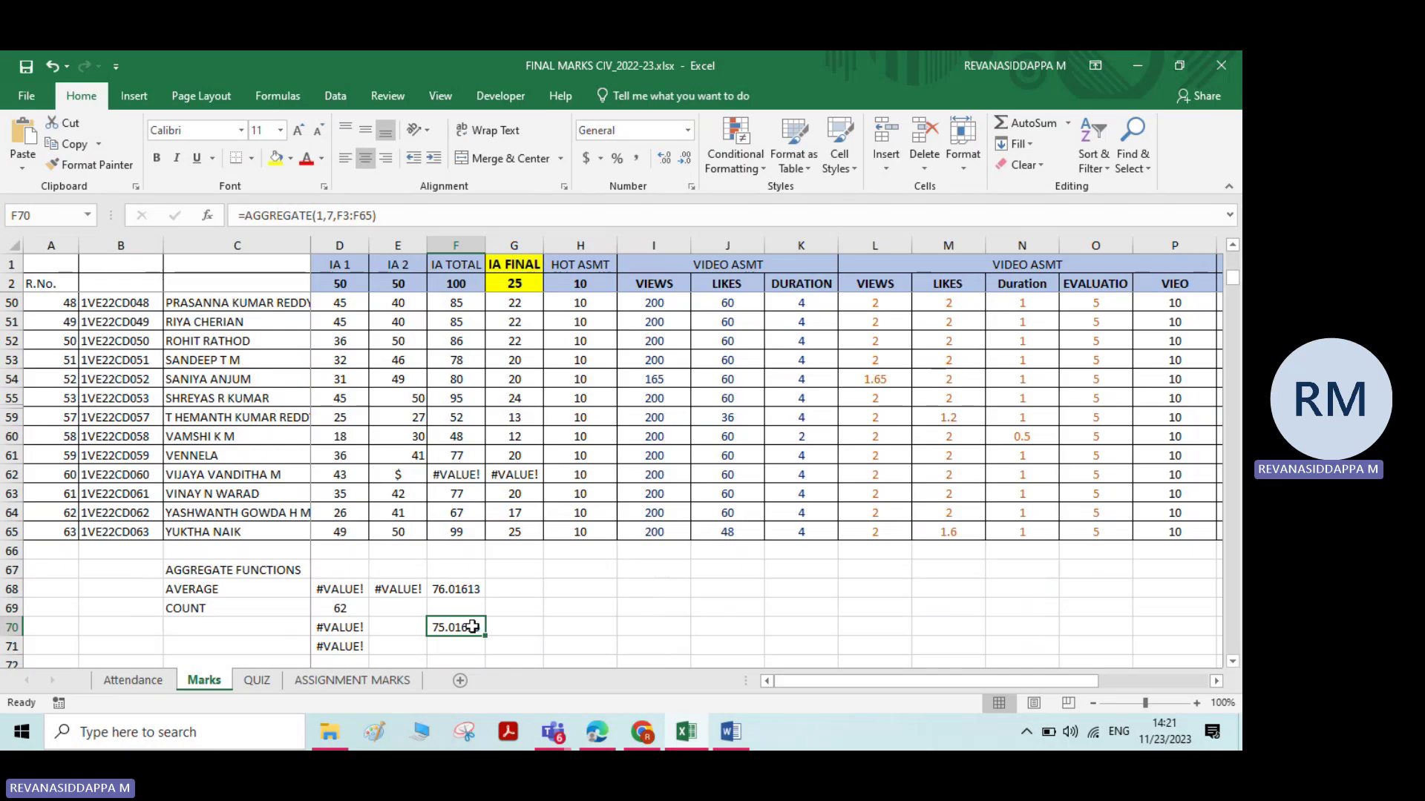
pyautogui.click(451, 646)
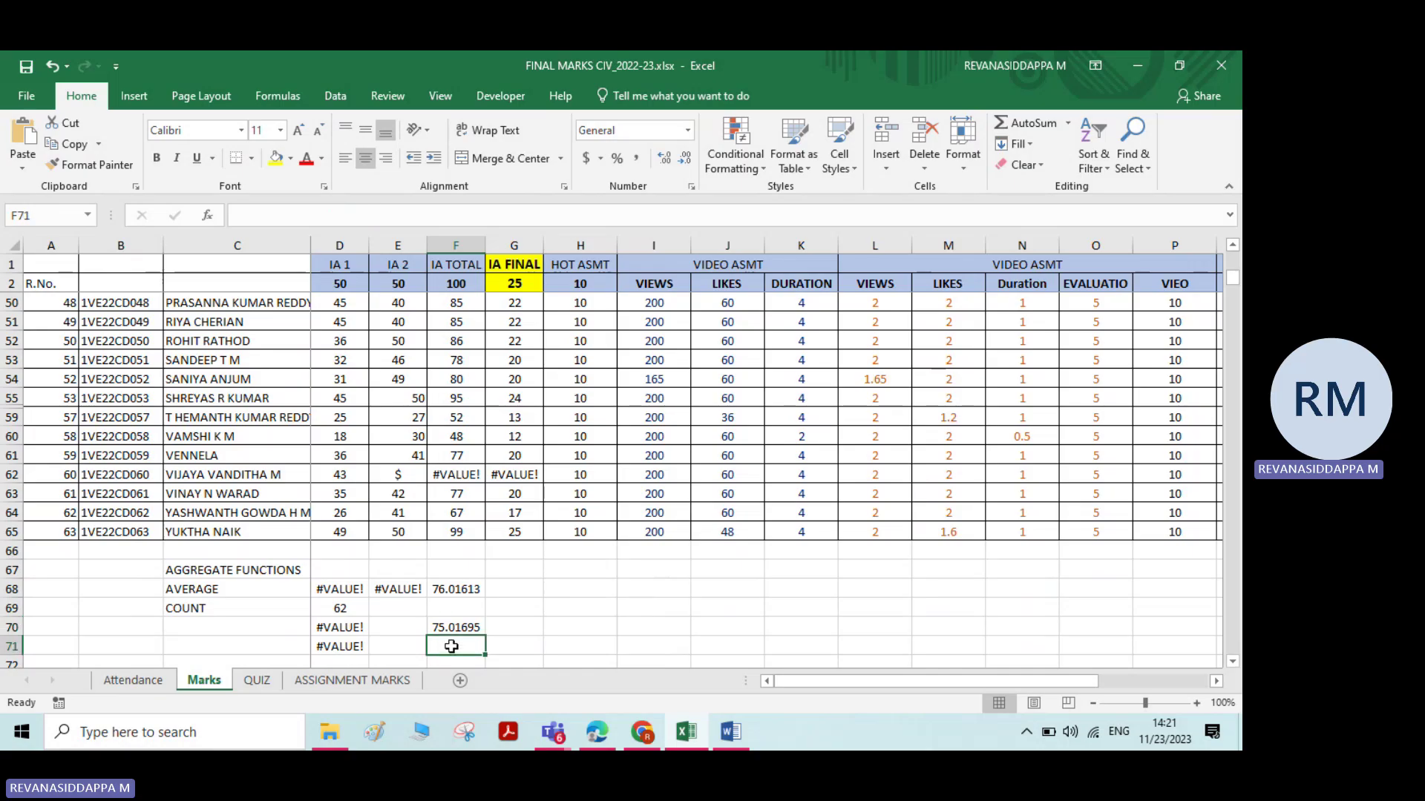
# Step: Switch to the Word manual and review the table of AGGREGATE function numbers
pyautogui.click(714, 734)
pyautogui.scroll(-15, 484, 523)
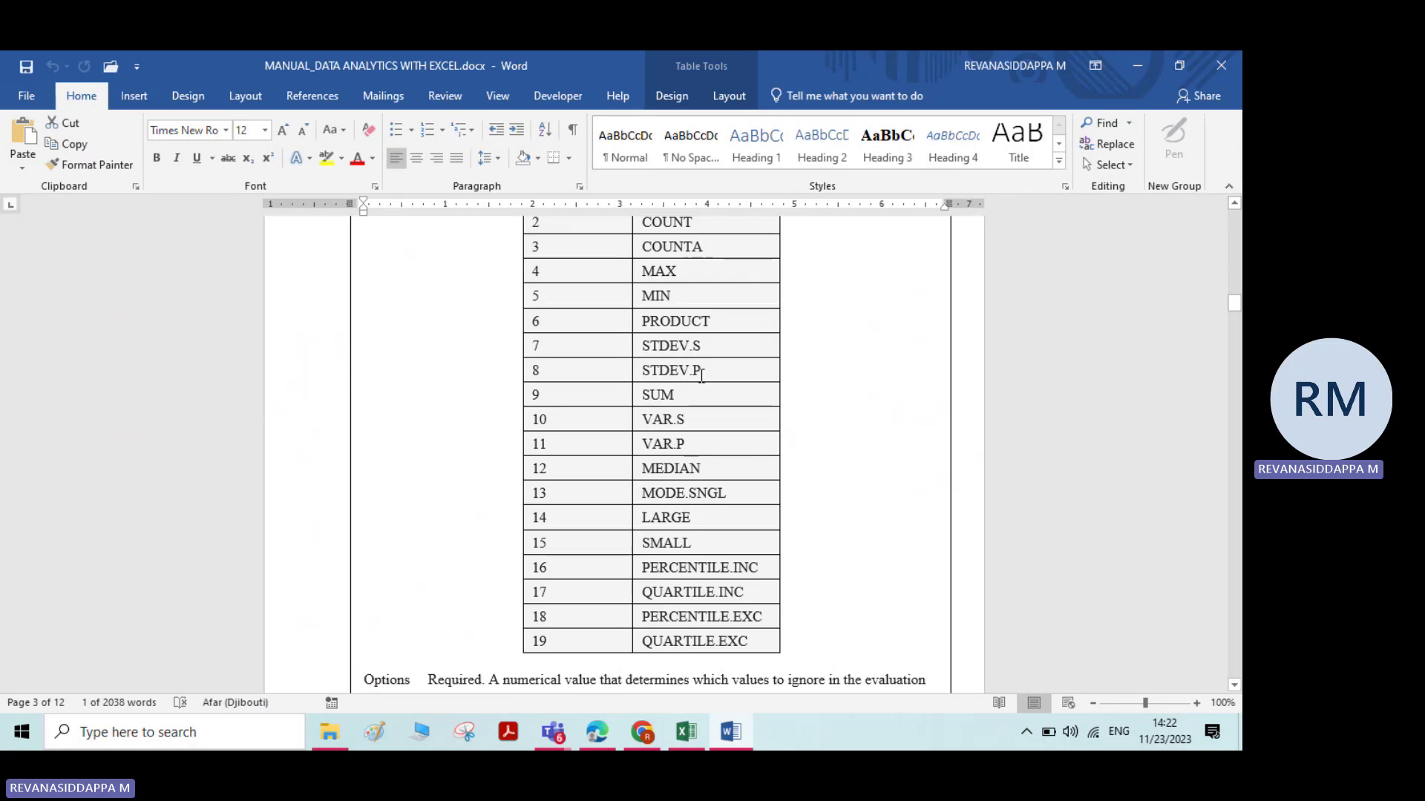
pyautogui.click(553, 731)
pyautogui.scroll(-3, 499, 467)
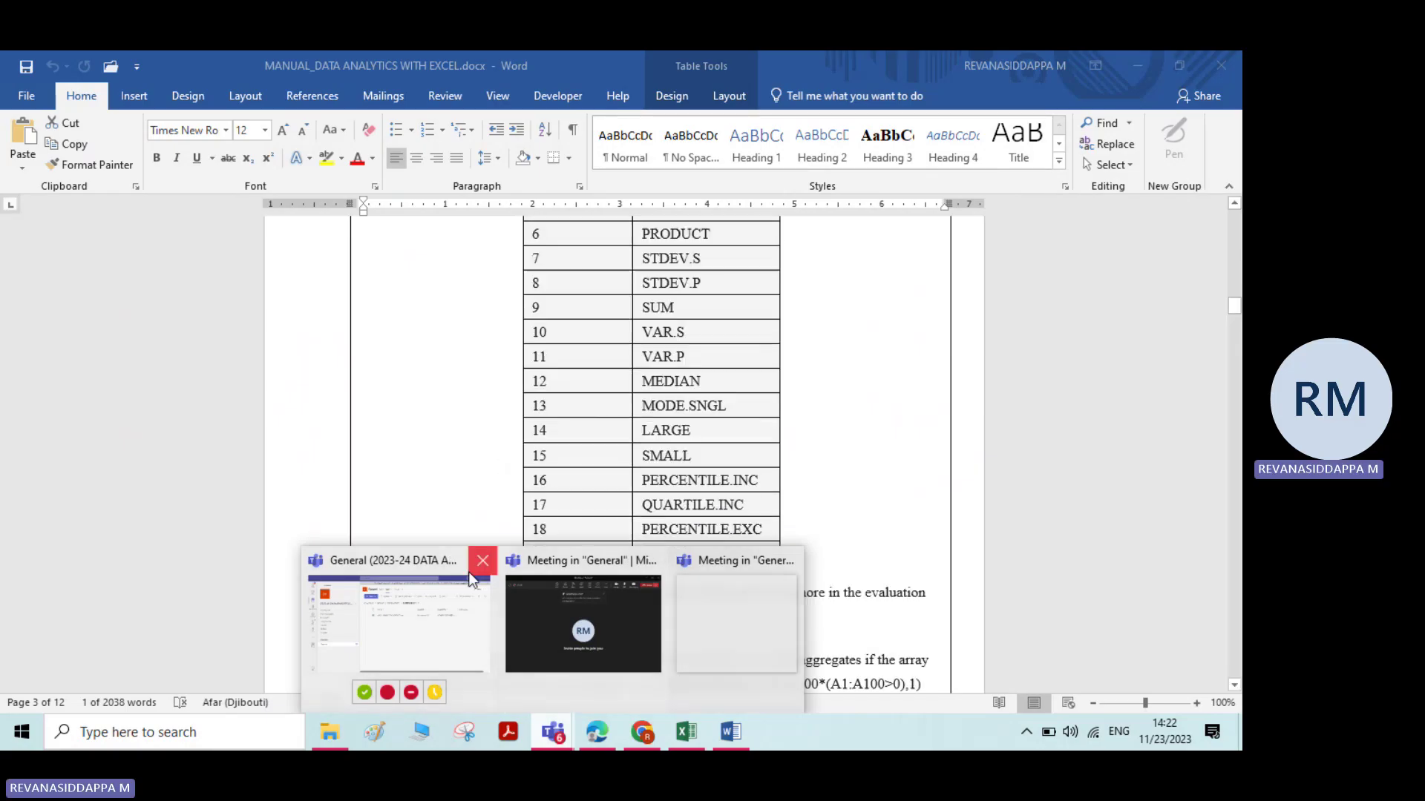
# Step: Switch to the syllabus PDF in Edge and select "Importing data" in experiment 2 of the experiments list
pyautogui.click(595, 733)
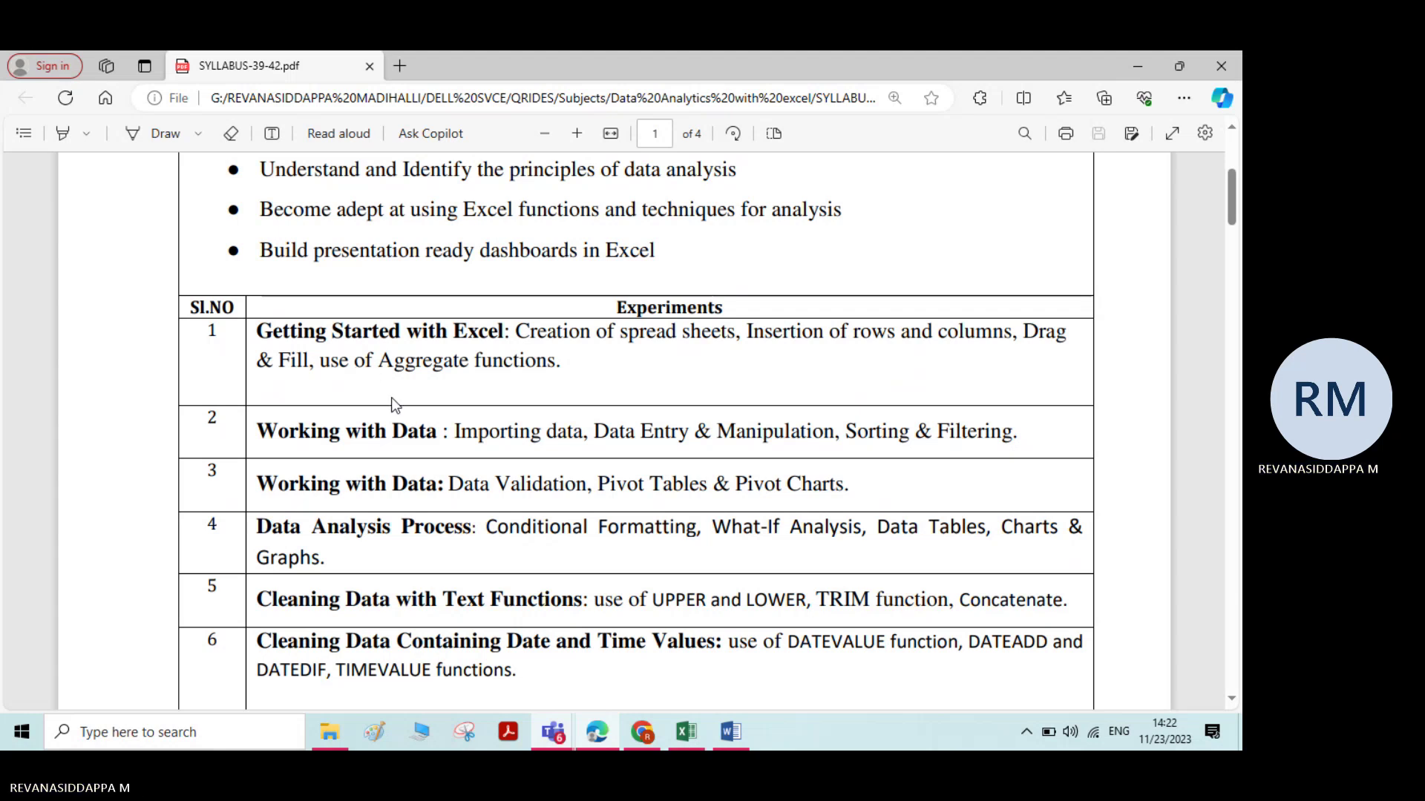
pyautogui.scroll(-2, 397, 406)
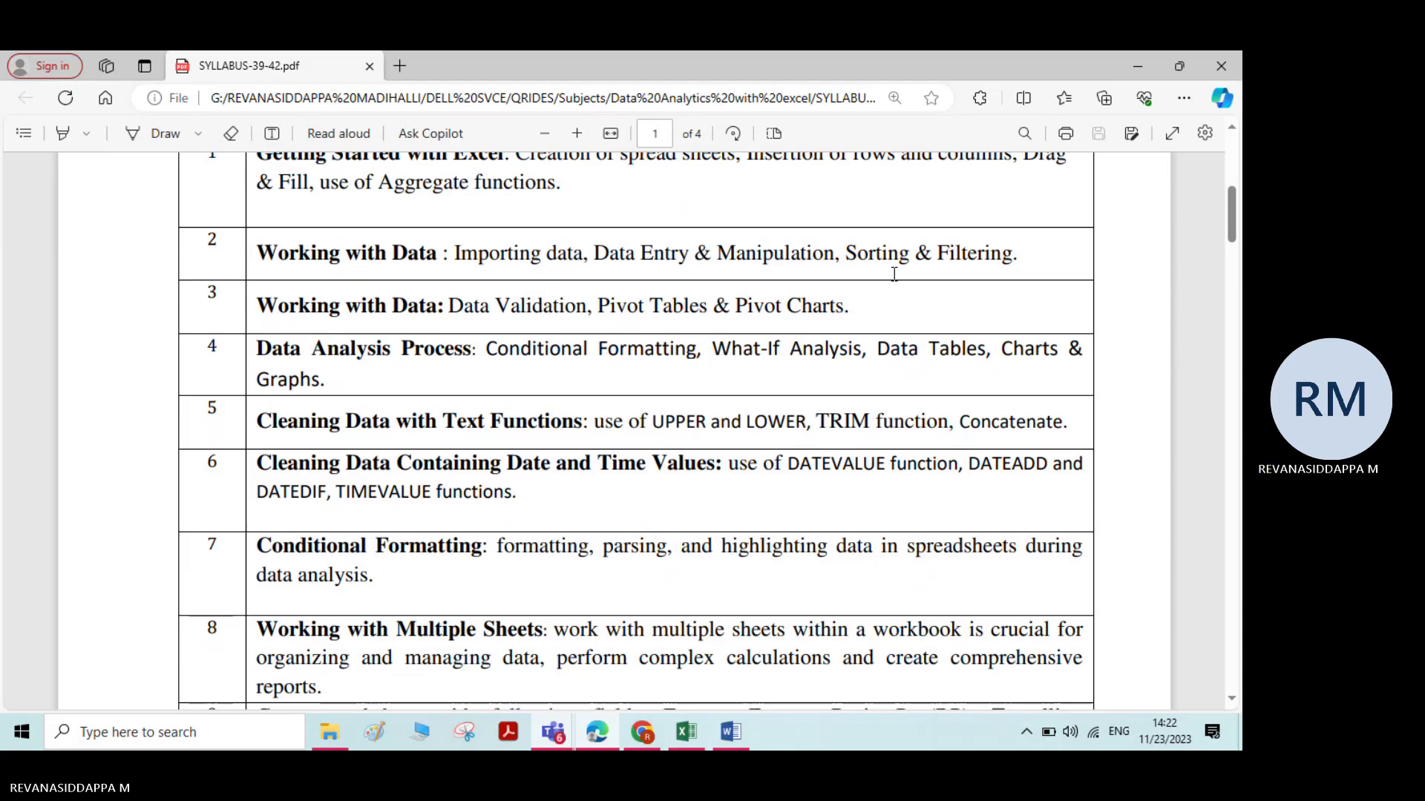
pyautogui.moveTo(454, 256); pyautogui.dragTo(581, 274)
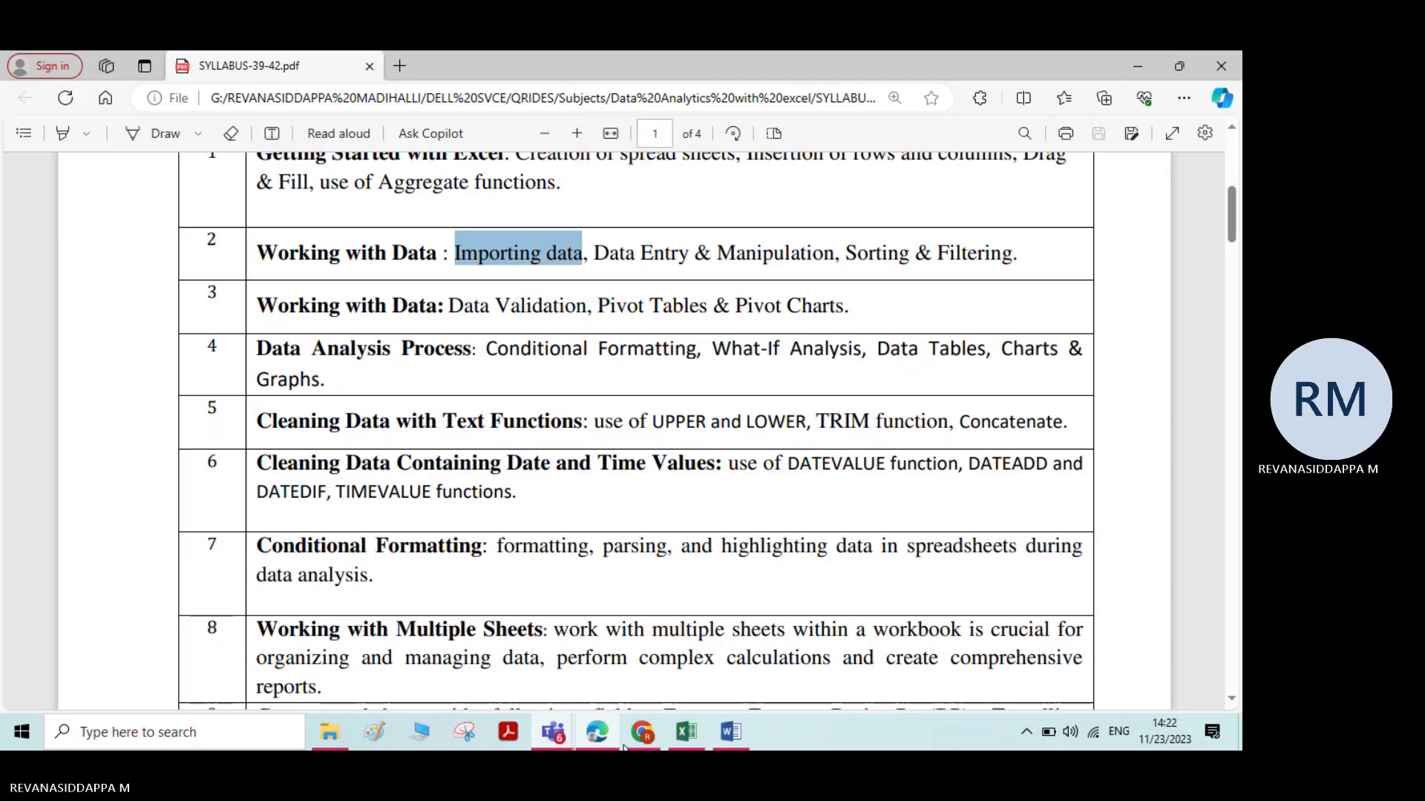
# Step: Switch to File Explorer and open the EXP 2 folder inside Worksheets
pyautogui.click(688, 735)
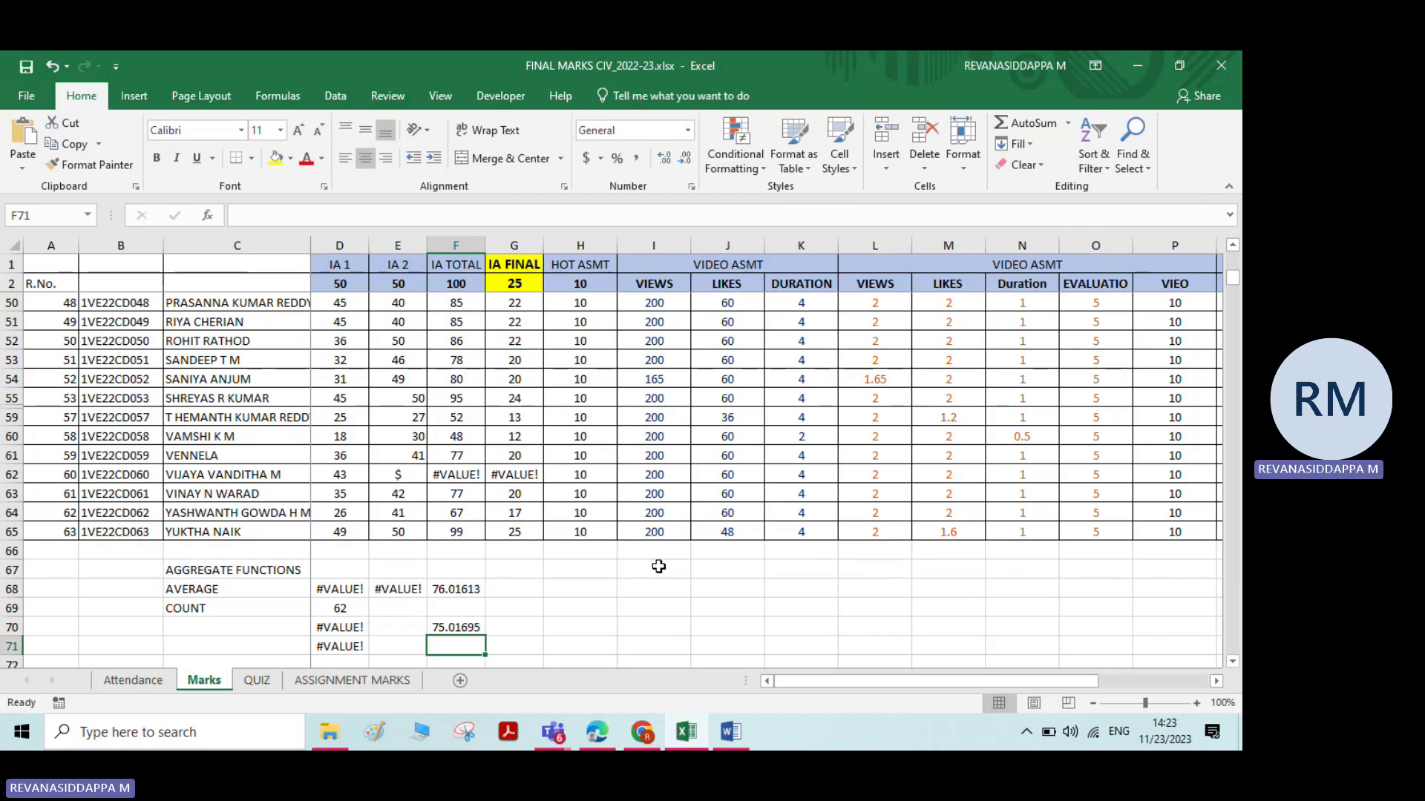
pyautogui.click(330, 732)
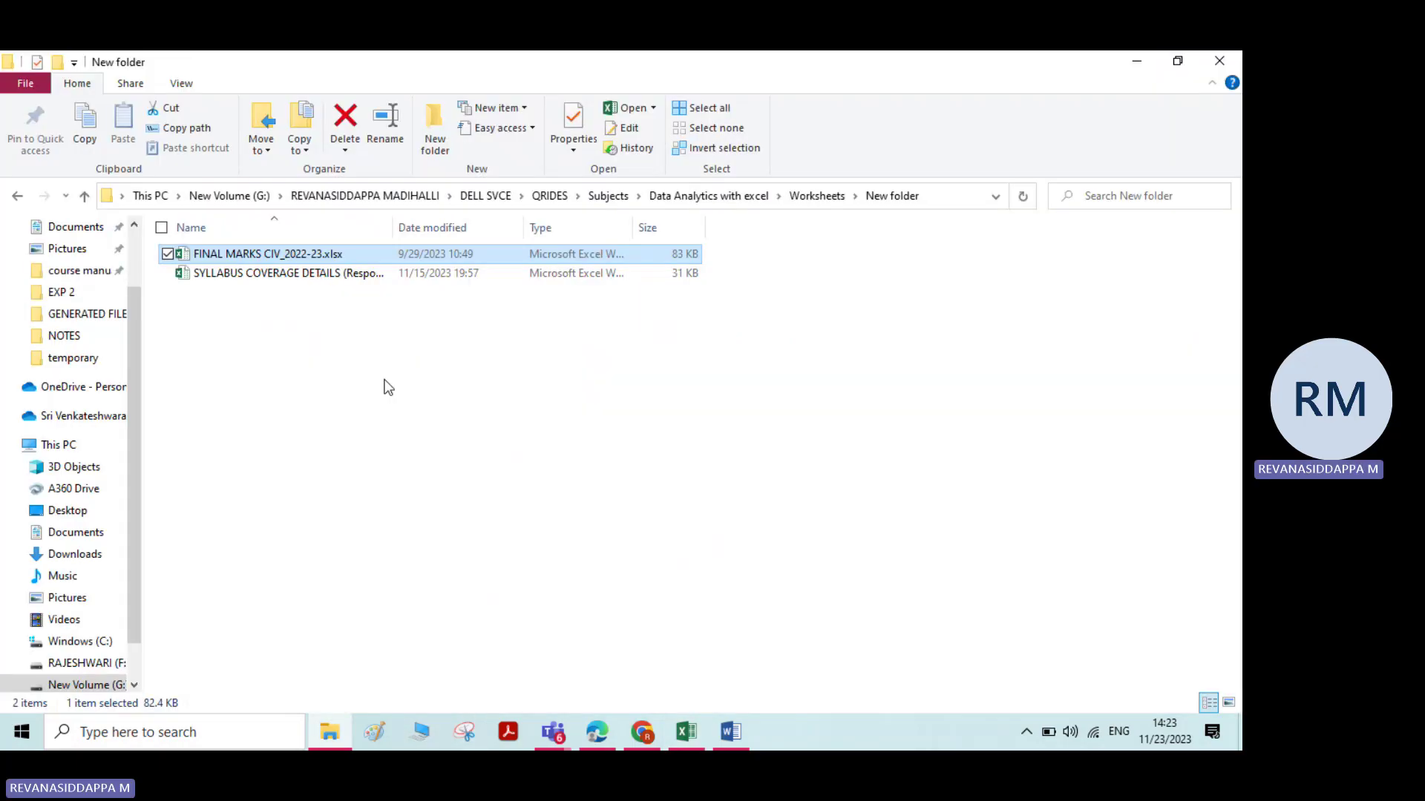
pyautogui.click(815, 197)
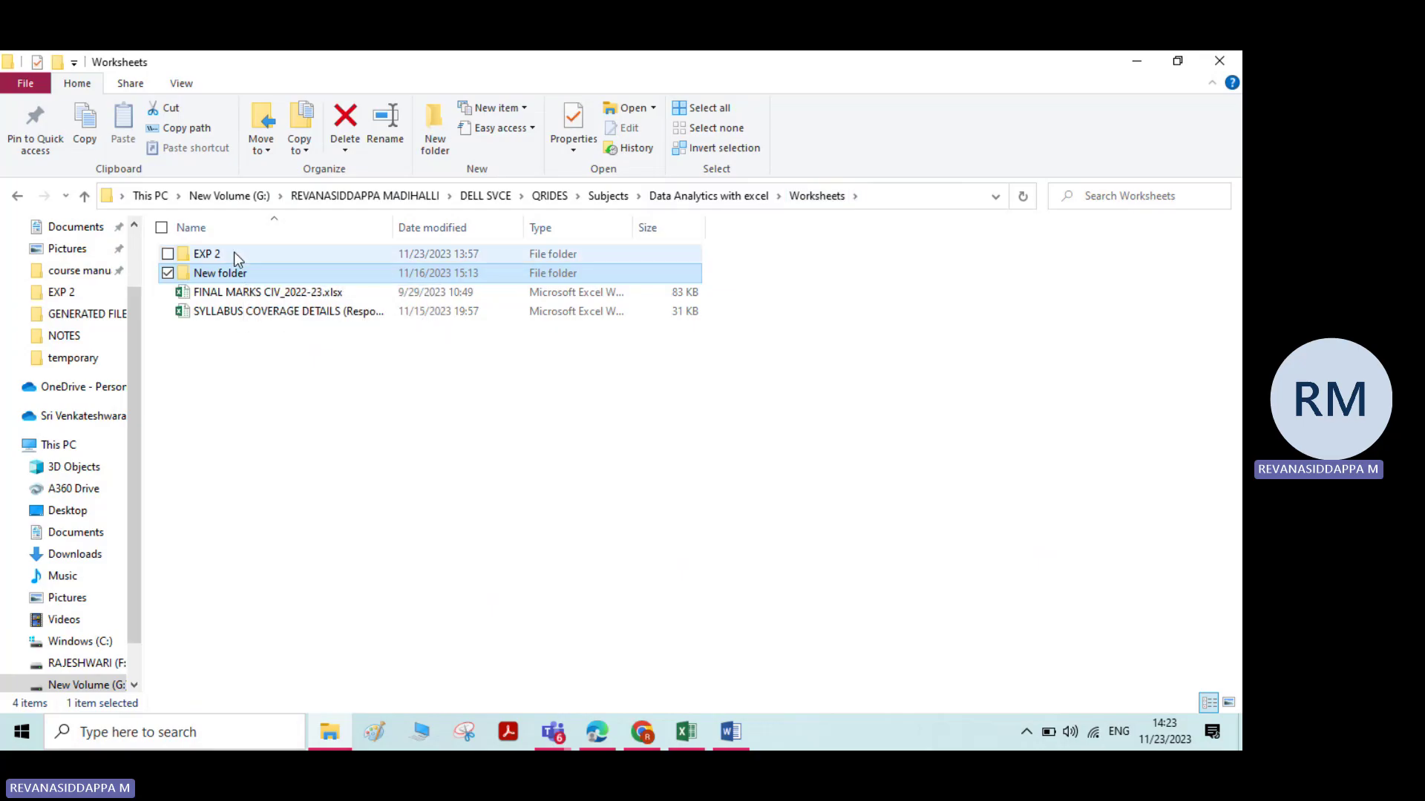
pyautogui.doubleClick(234, 253)
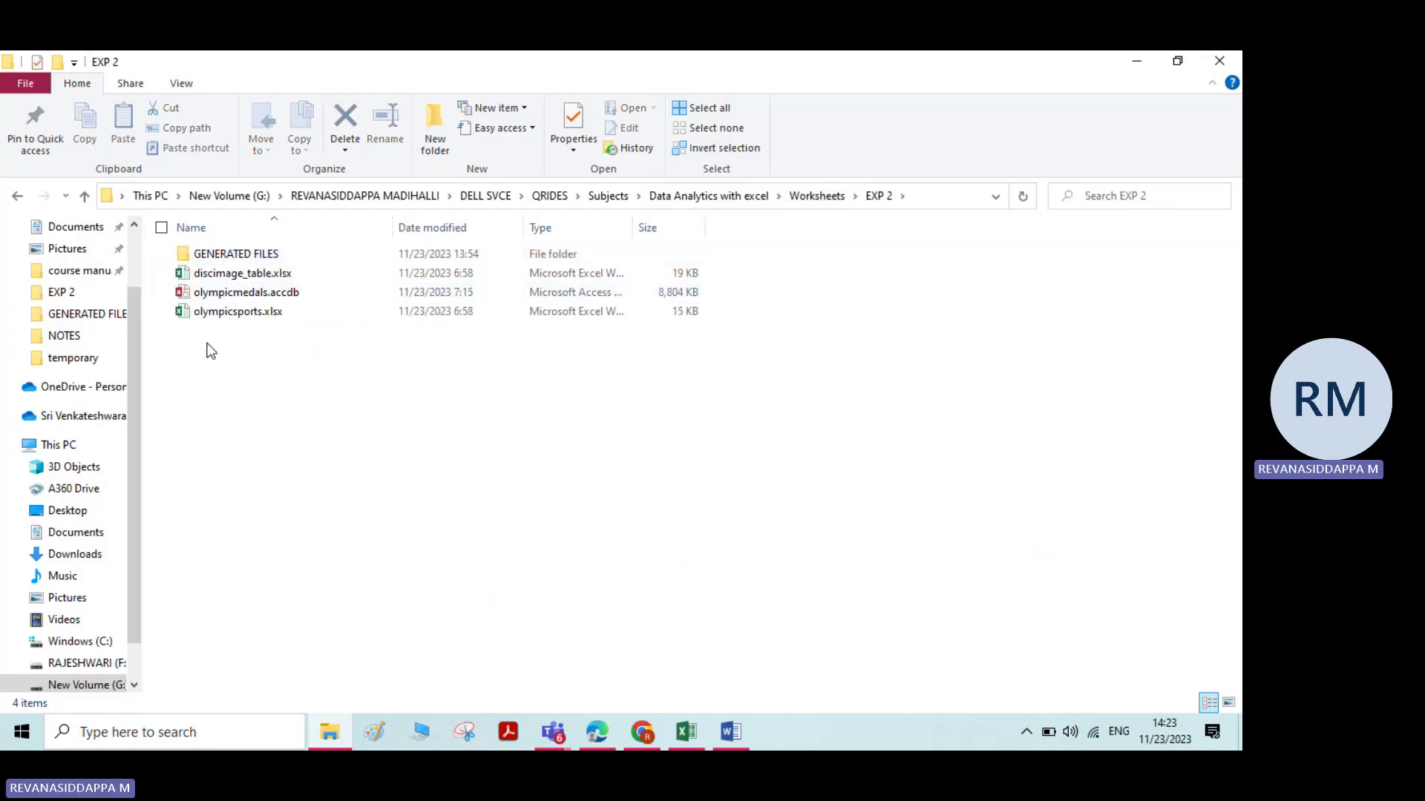
# Step: Open the olympicmedals.accdb database in Access and view its Disciplines table
pyautogui.doubleClick(244, 294)
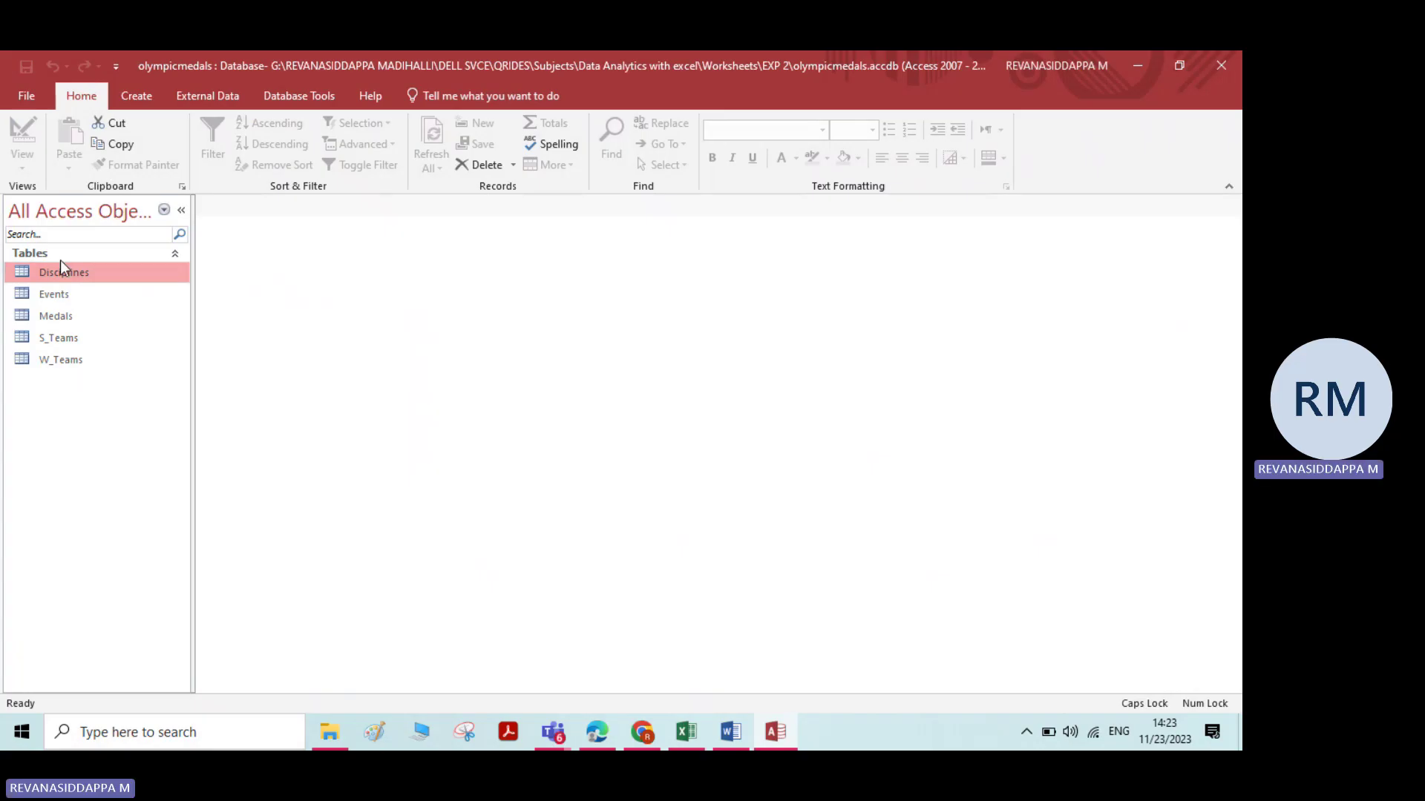
pyautogui.doubleClick(62, 275)
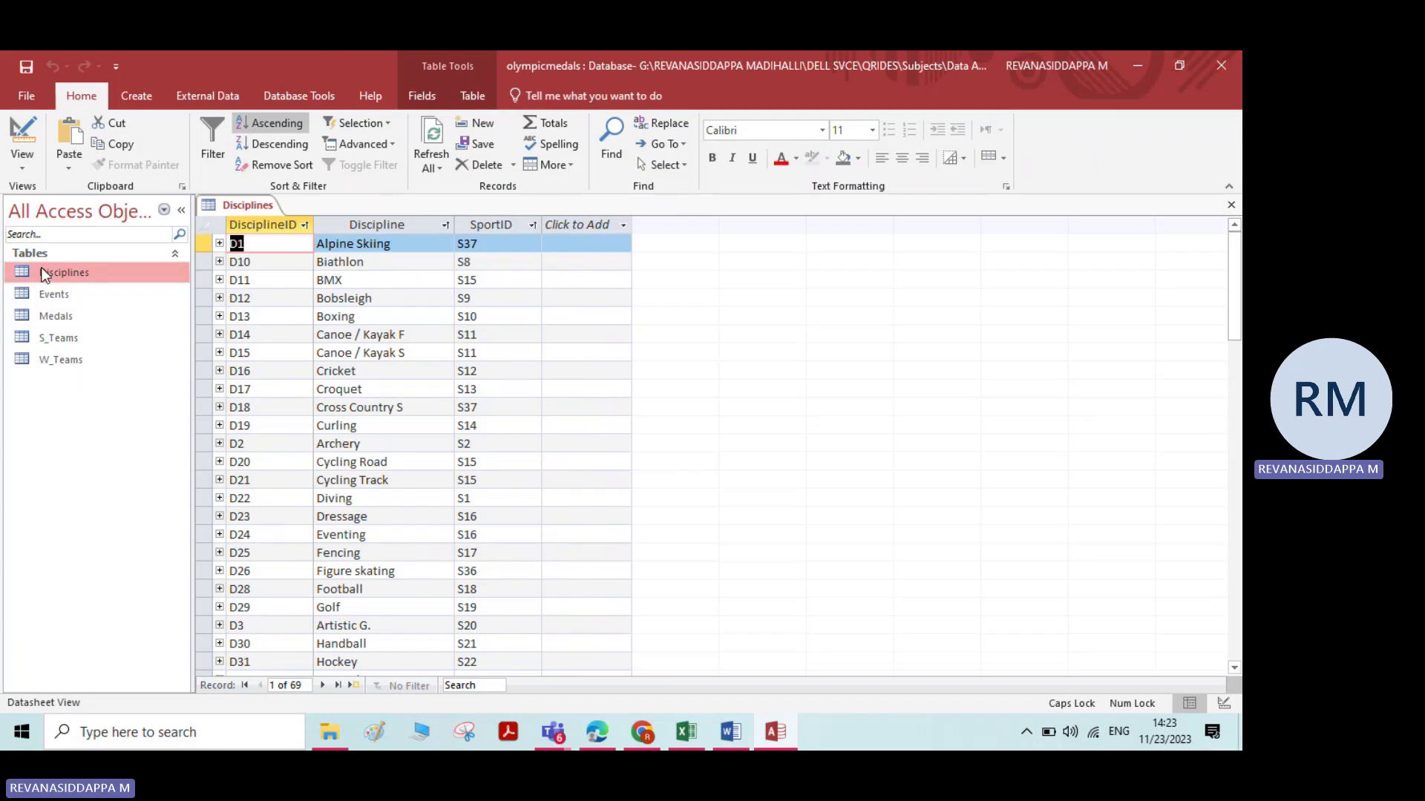
pyautogui.click(48, 297)
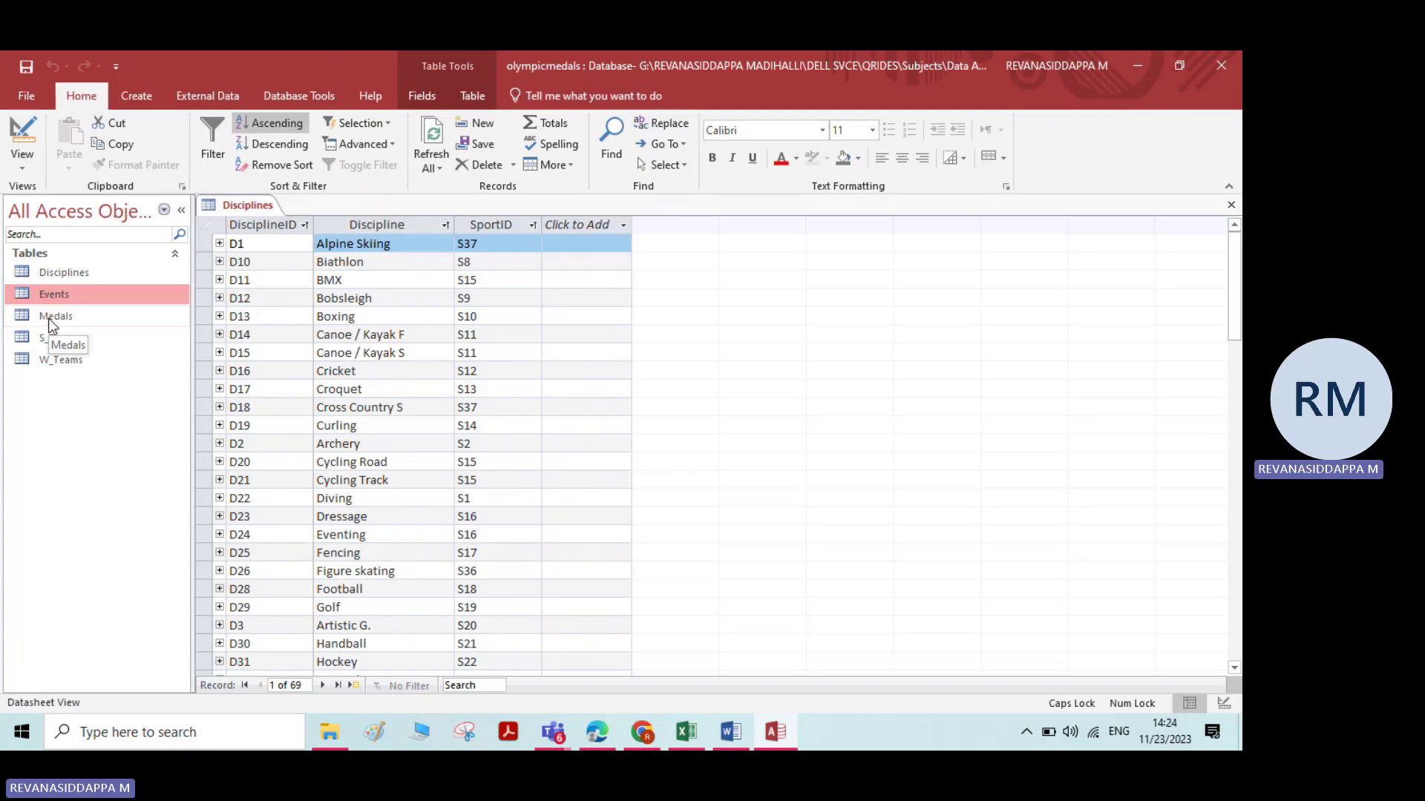
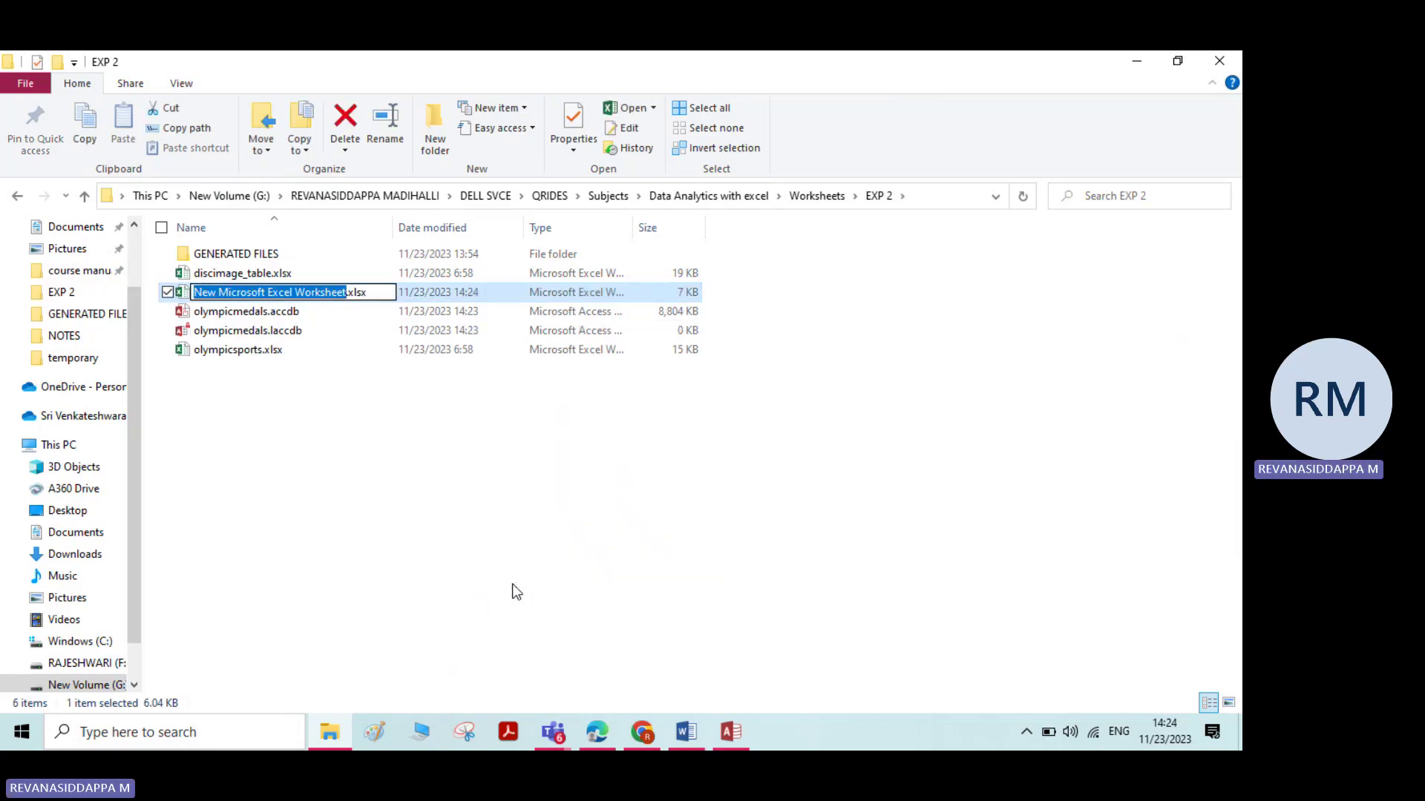
# Step: Name the new Excel workbook in the EXP 2 folder IMPORT DATA and open it
pyautogui.write('IMPORT')
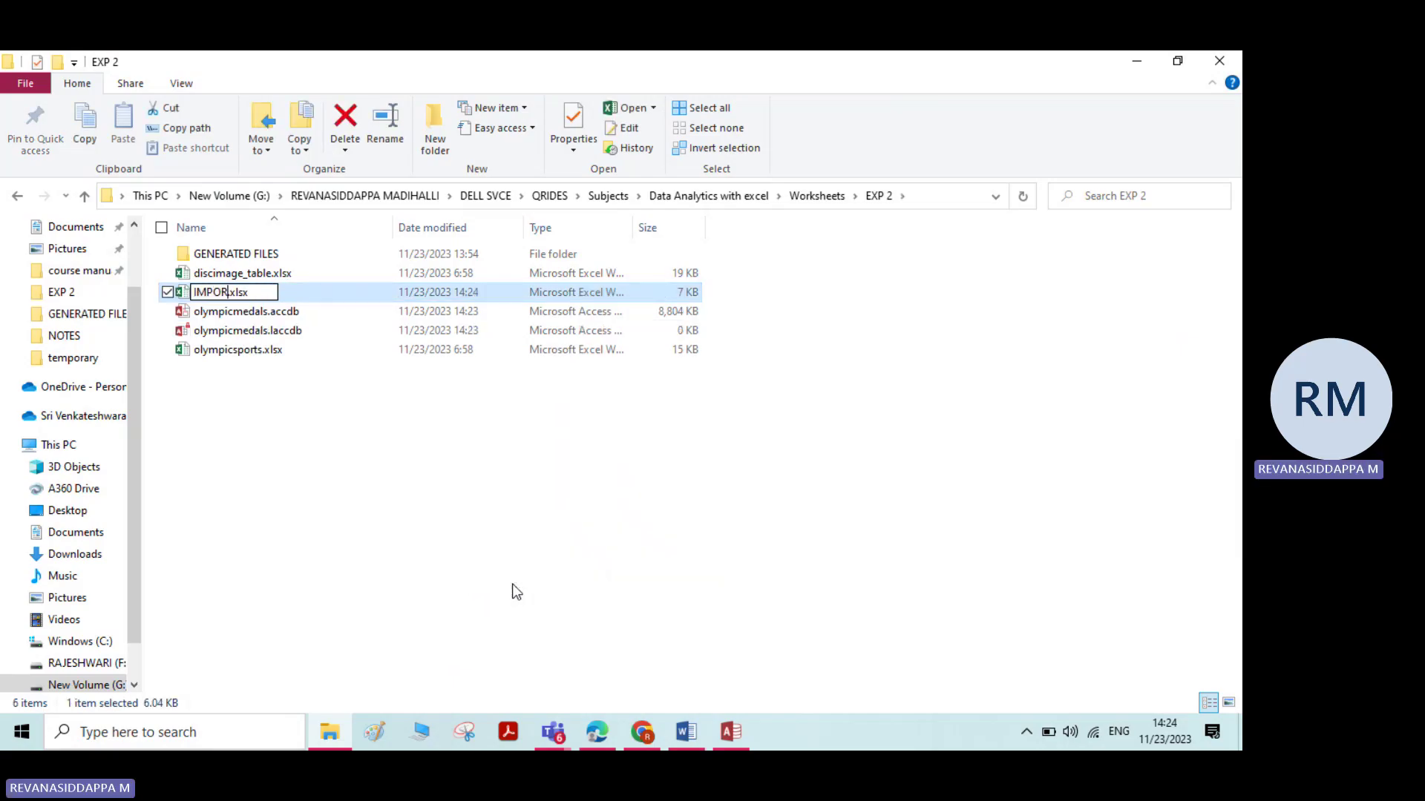
pyautogui.write(' DATA')
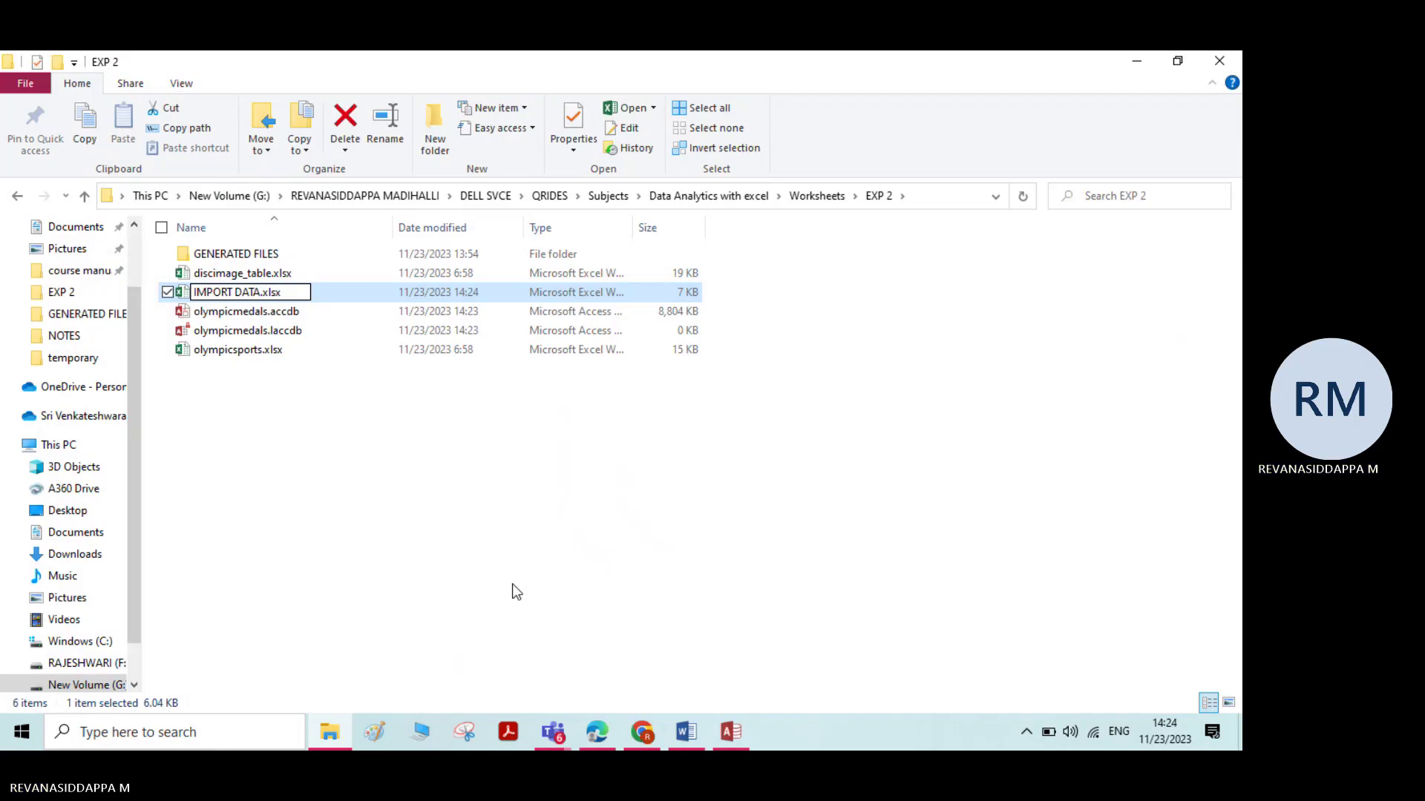
pyautogui.press('Return')
pyautogui.press('Return')
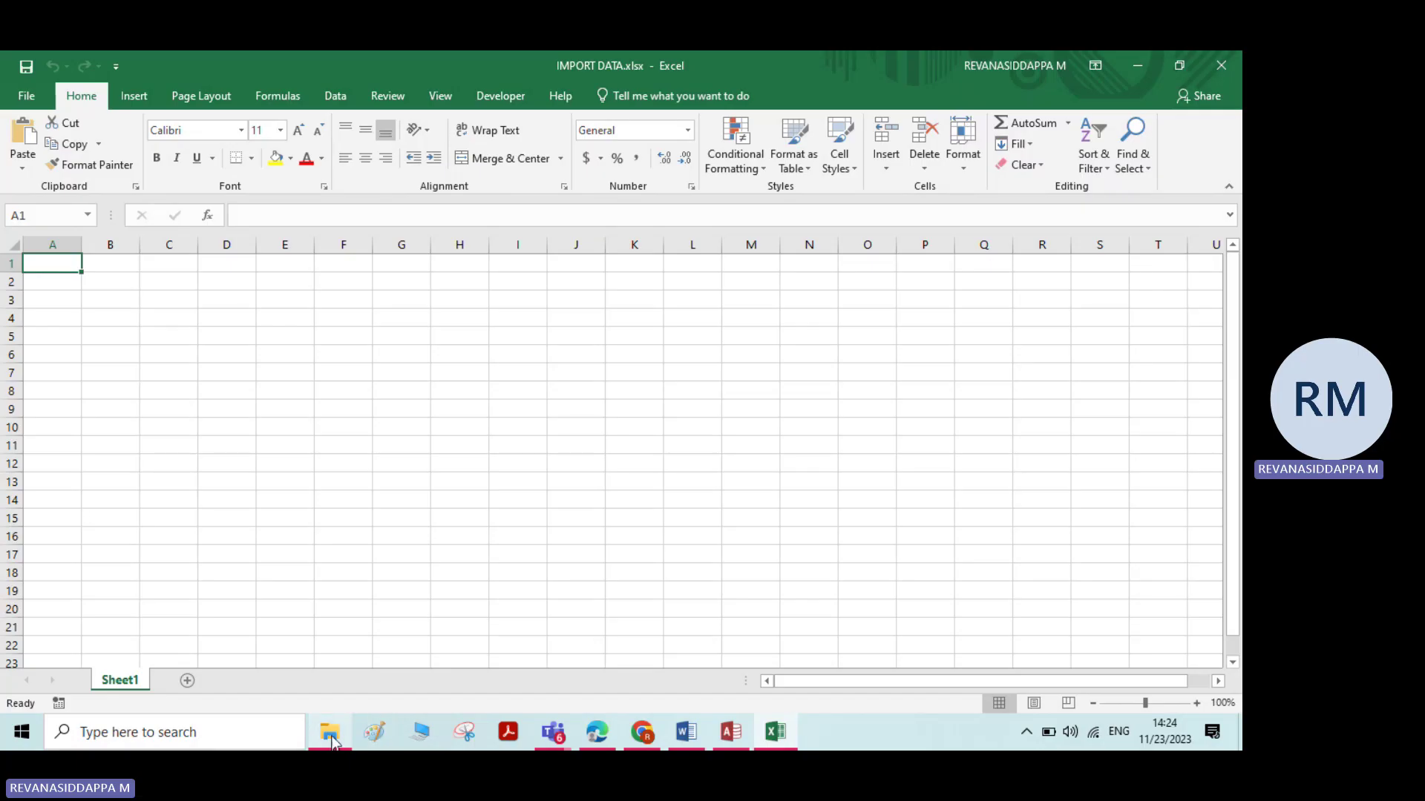
# Step: Switch to File Explorer to point out the olympicmedals.accdb file, and return to the IMPORT DATA workbook in Excel
pyautogui.click(330, 732)
pyautogui.click(238, 311)
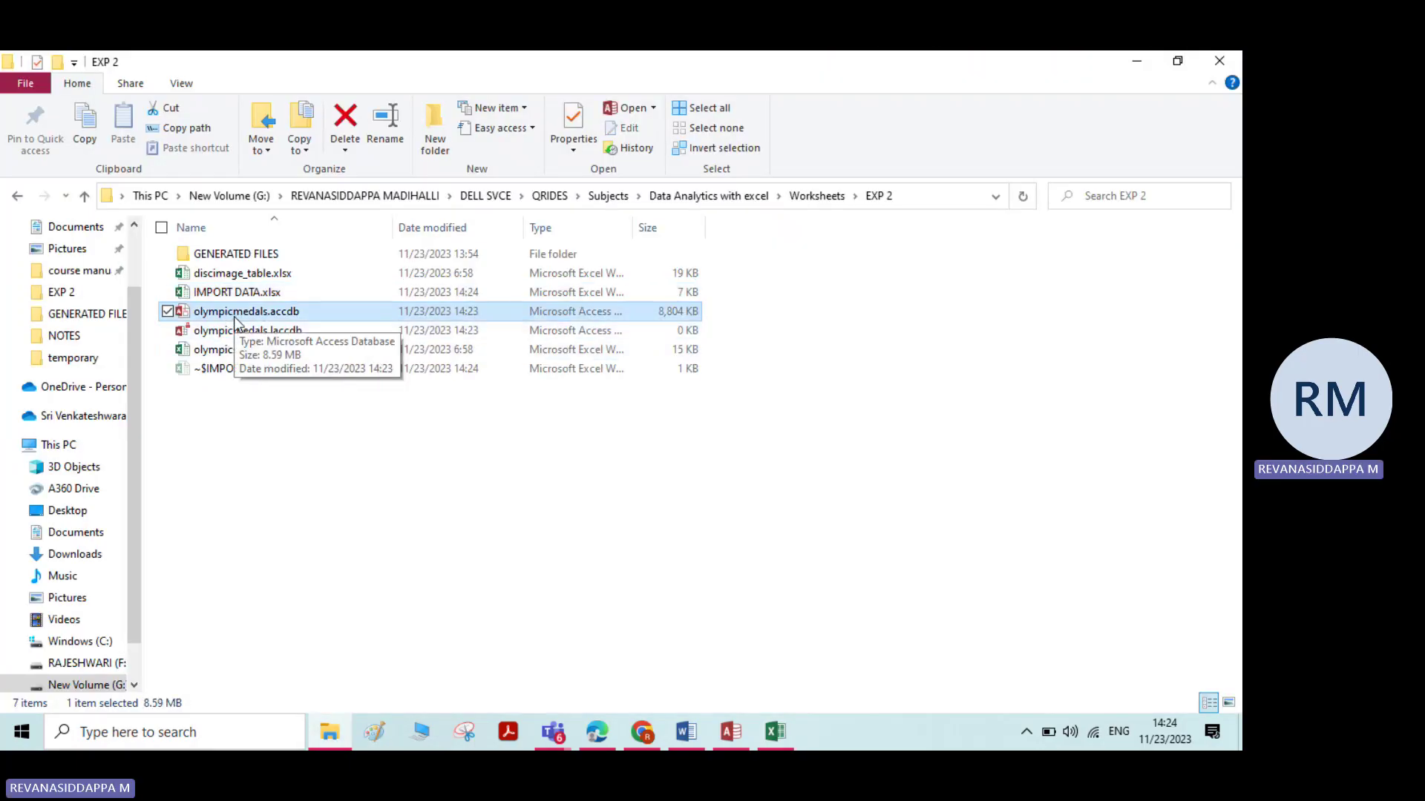
pyautogui.click(775, 732)
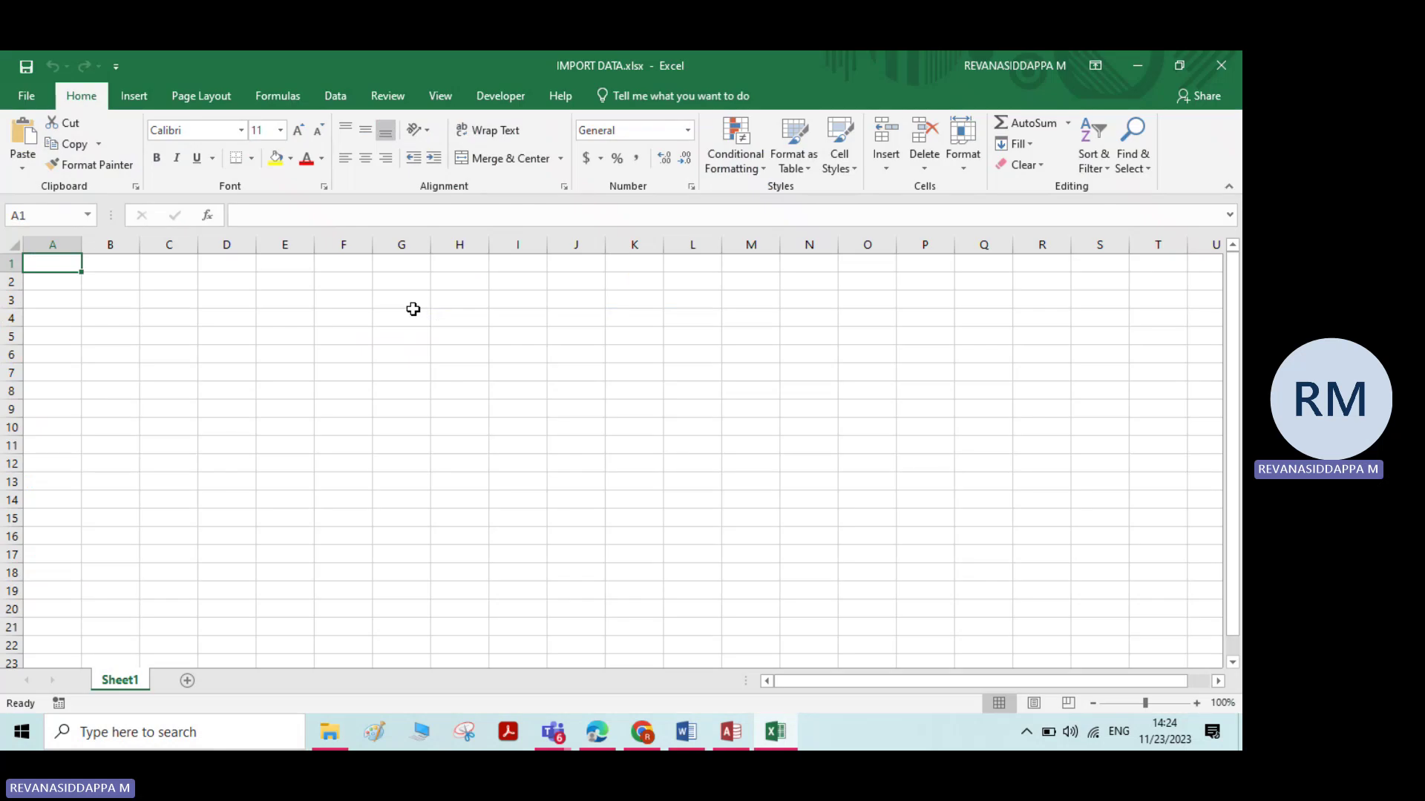
# Step: Start a data import from a Microsoft Access database, using olympicmedals.accdb in the EXP 2 folder as the source
pyautogui.click(335, 98)
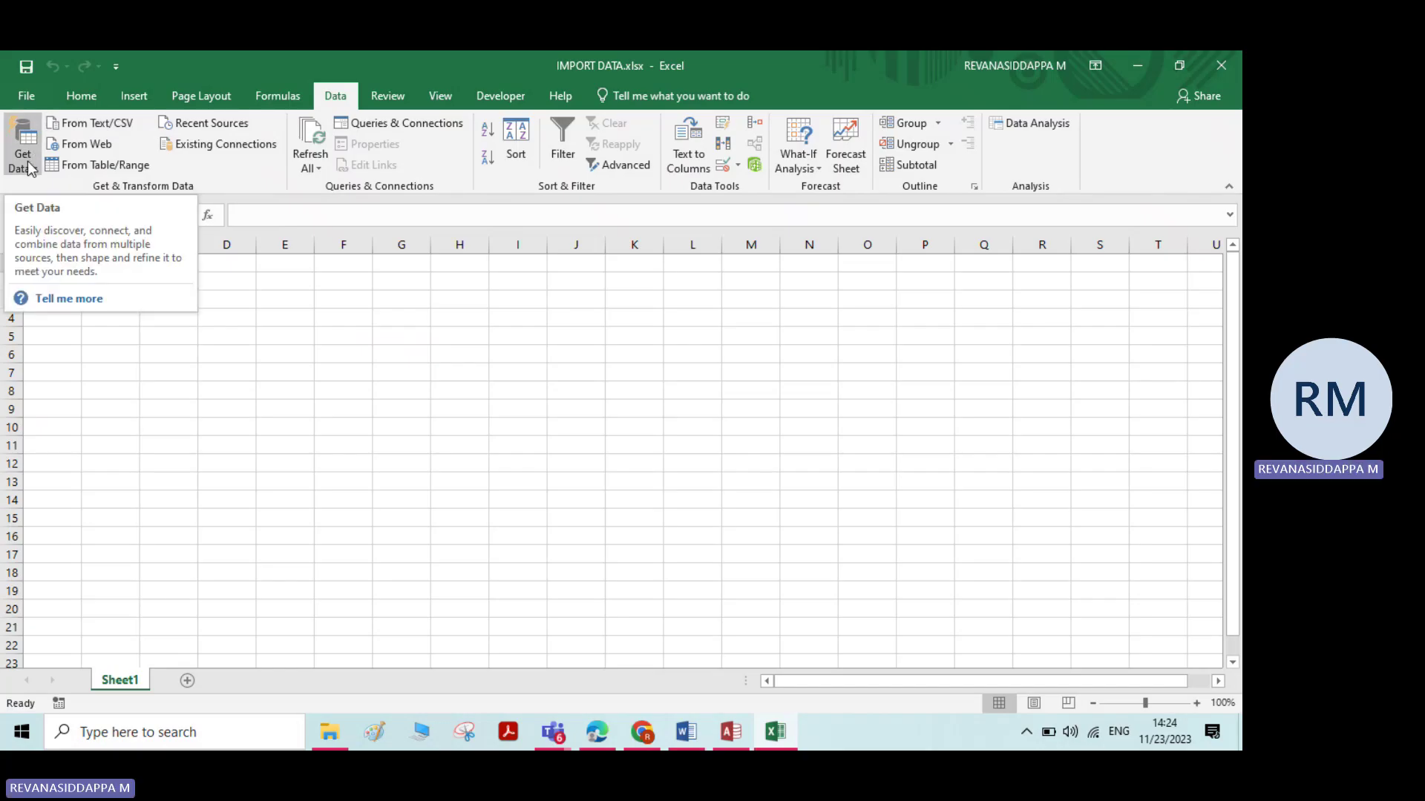
pyautogui.click(28, 167)
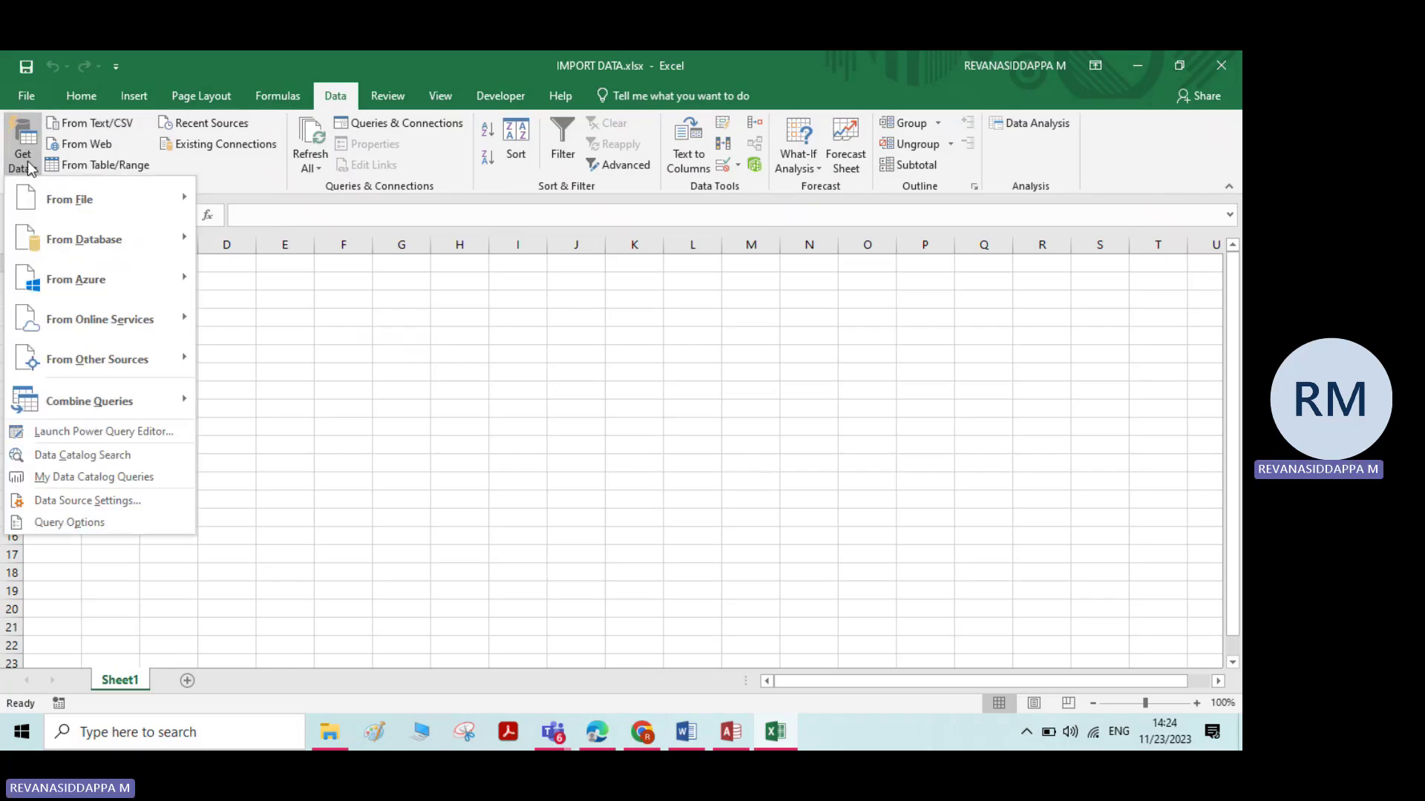
pyautogui.moveTo(78, 202)
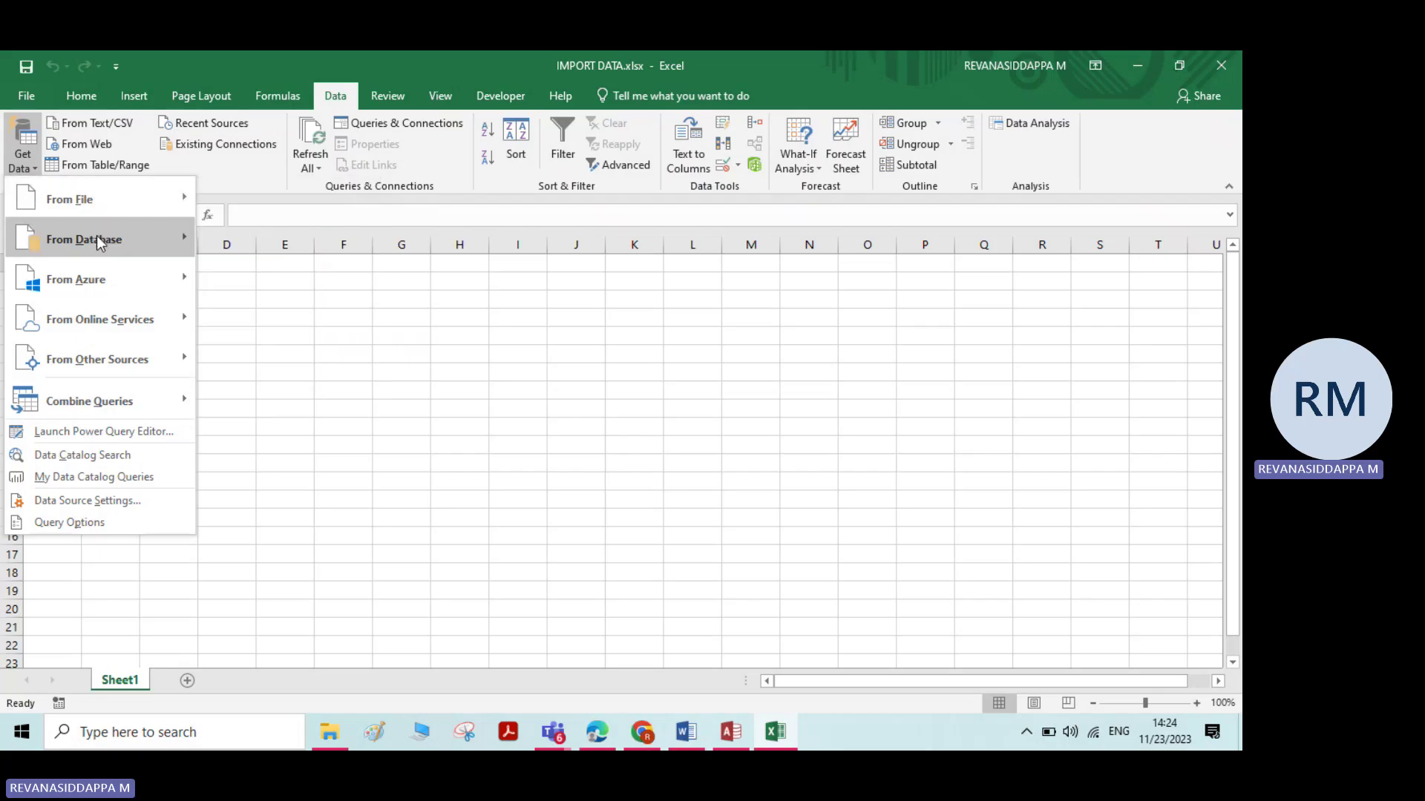
pyautogui.moveTo(96, 236)
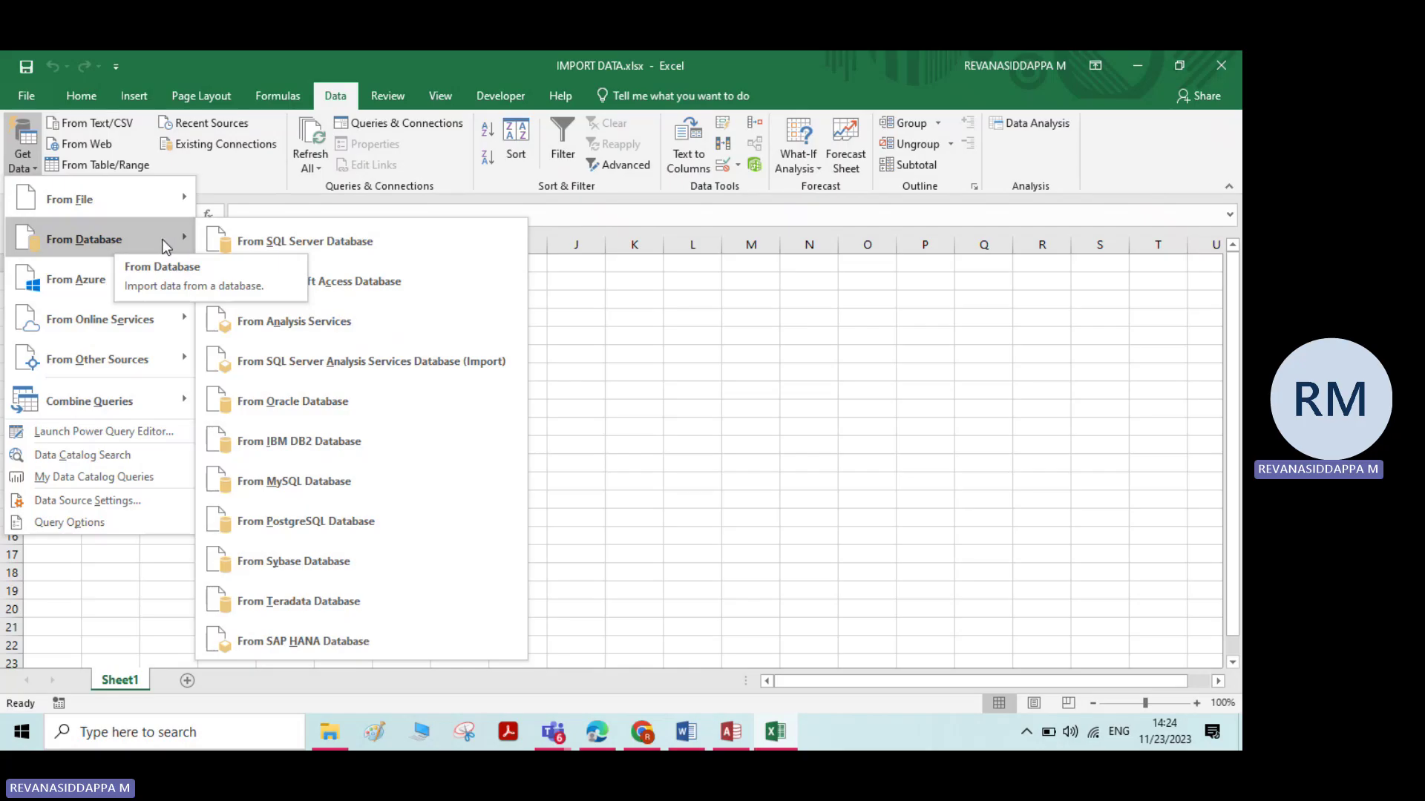
pyautogui.click(316, 282)
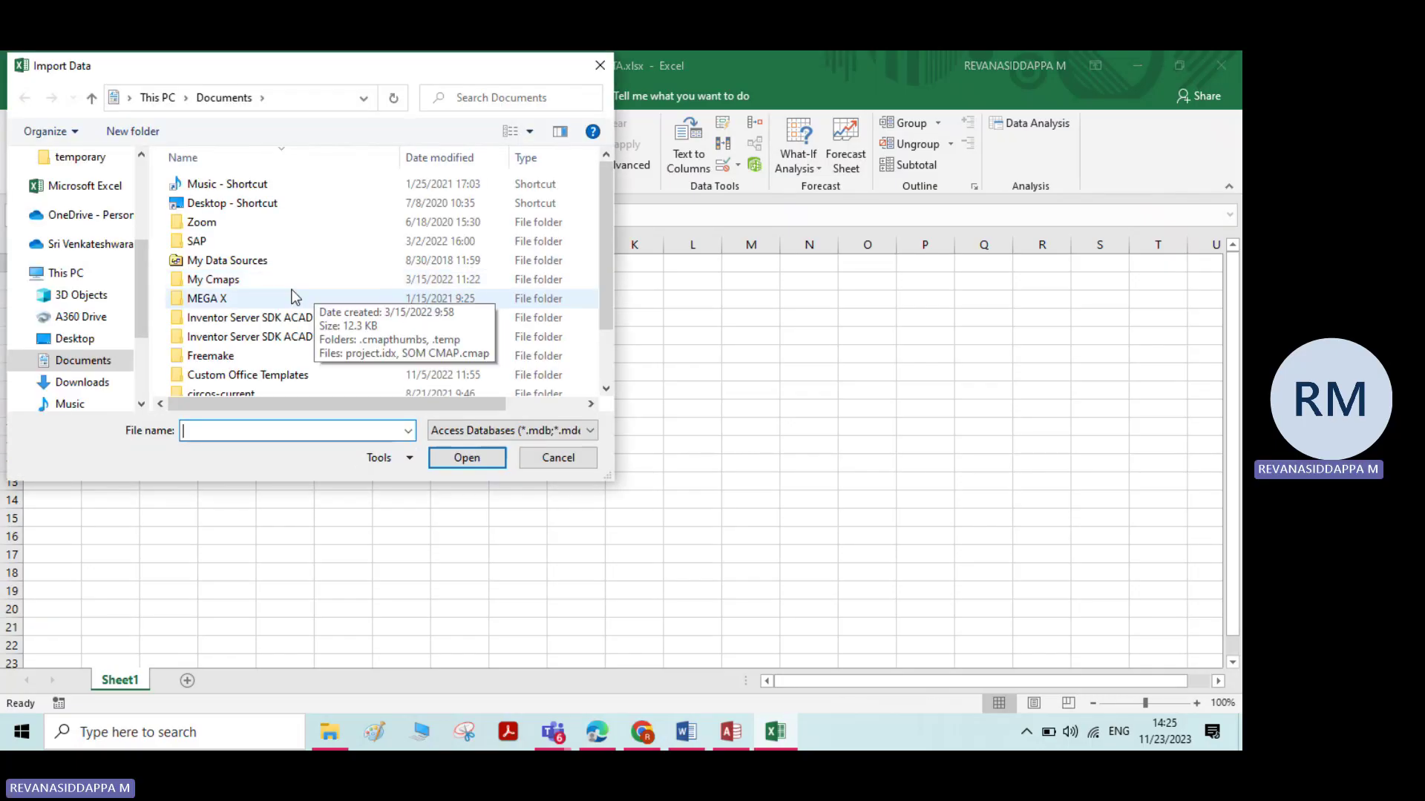
pyautogui.scroll(-2, 72, 359)
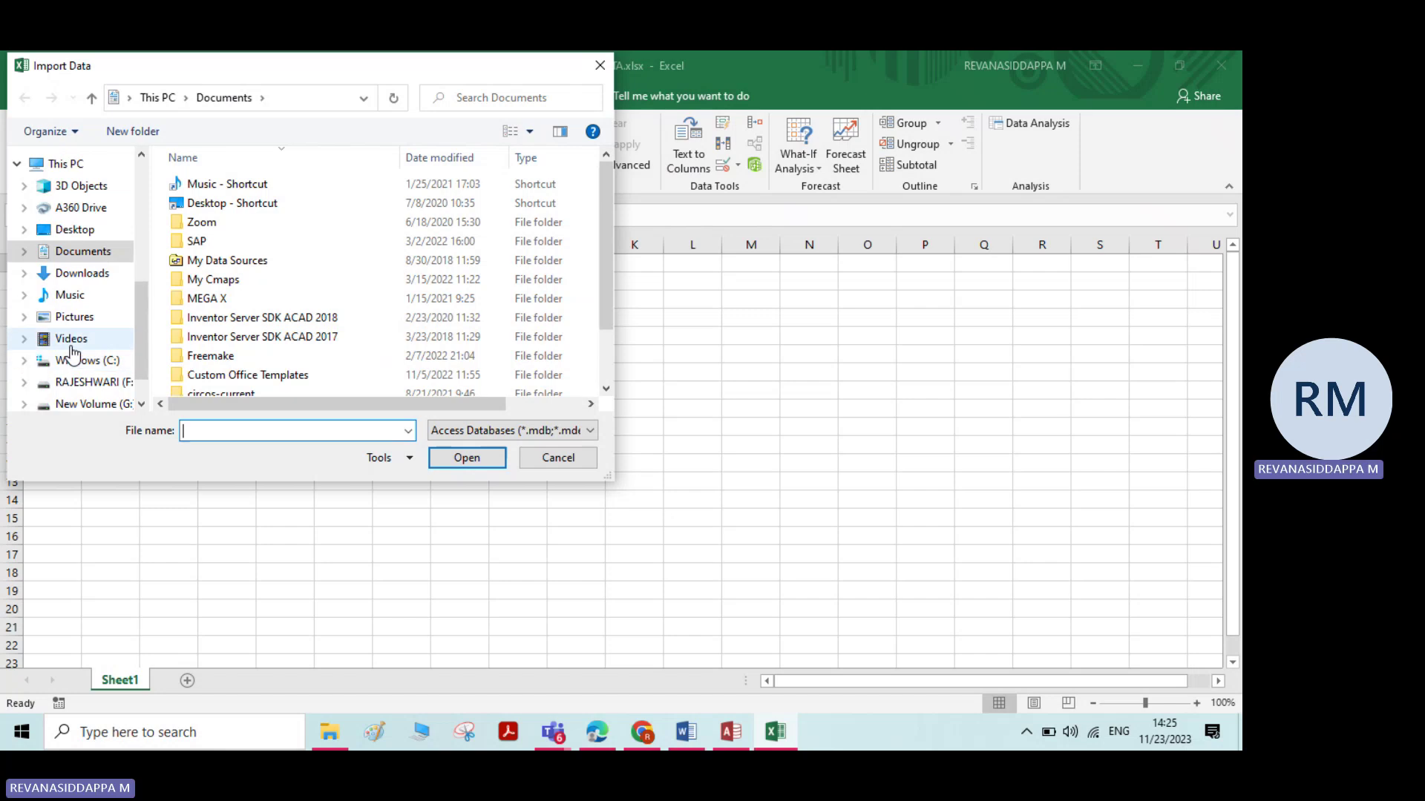
pyautogui.scroll(1, 73, 358)
pyautogui.scroll(3, 71, 300)
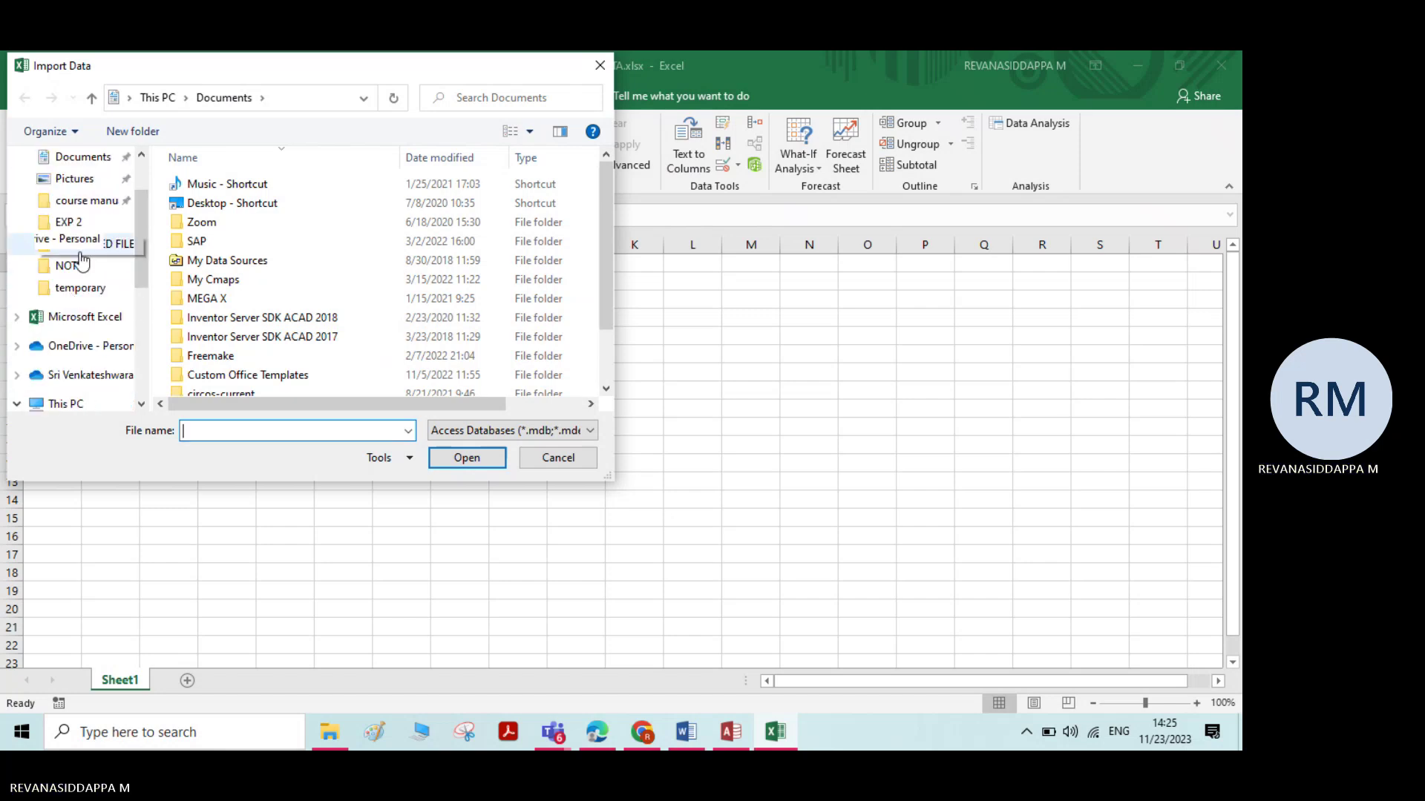
pyautogui.click(79, 223)
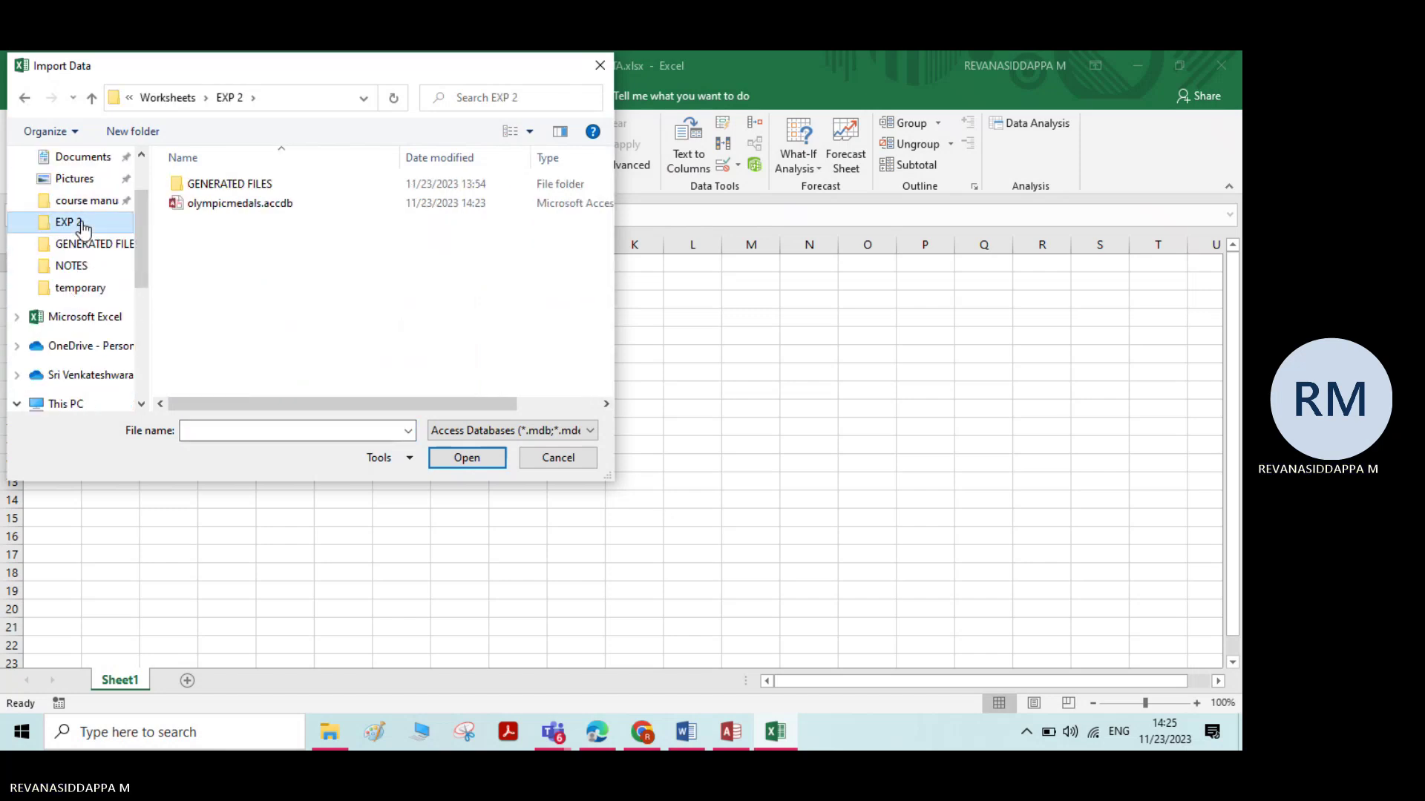
pyautogui.click(248, 208)
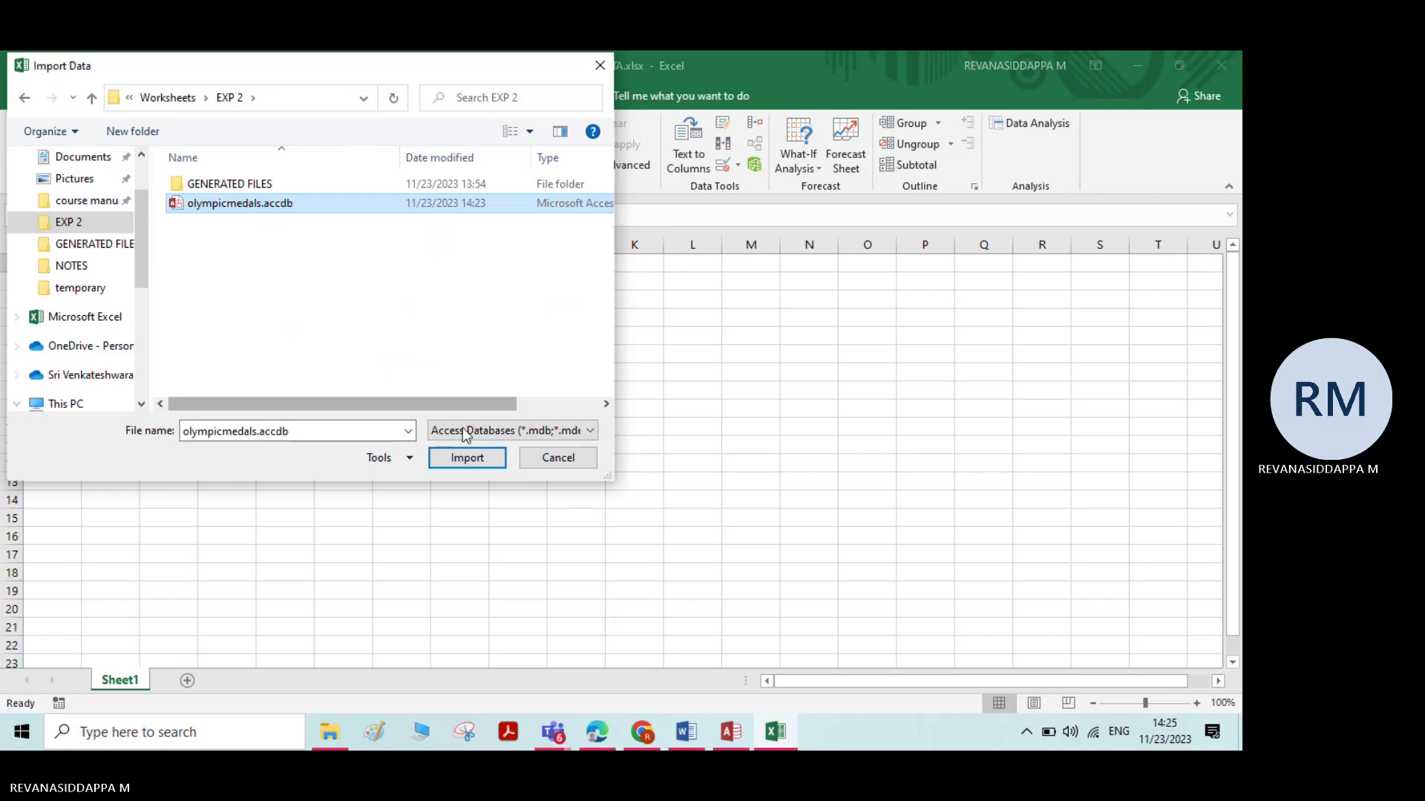
pyautogui.click(467, 458)
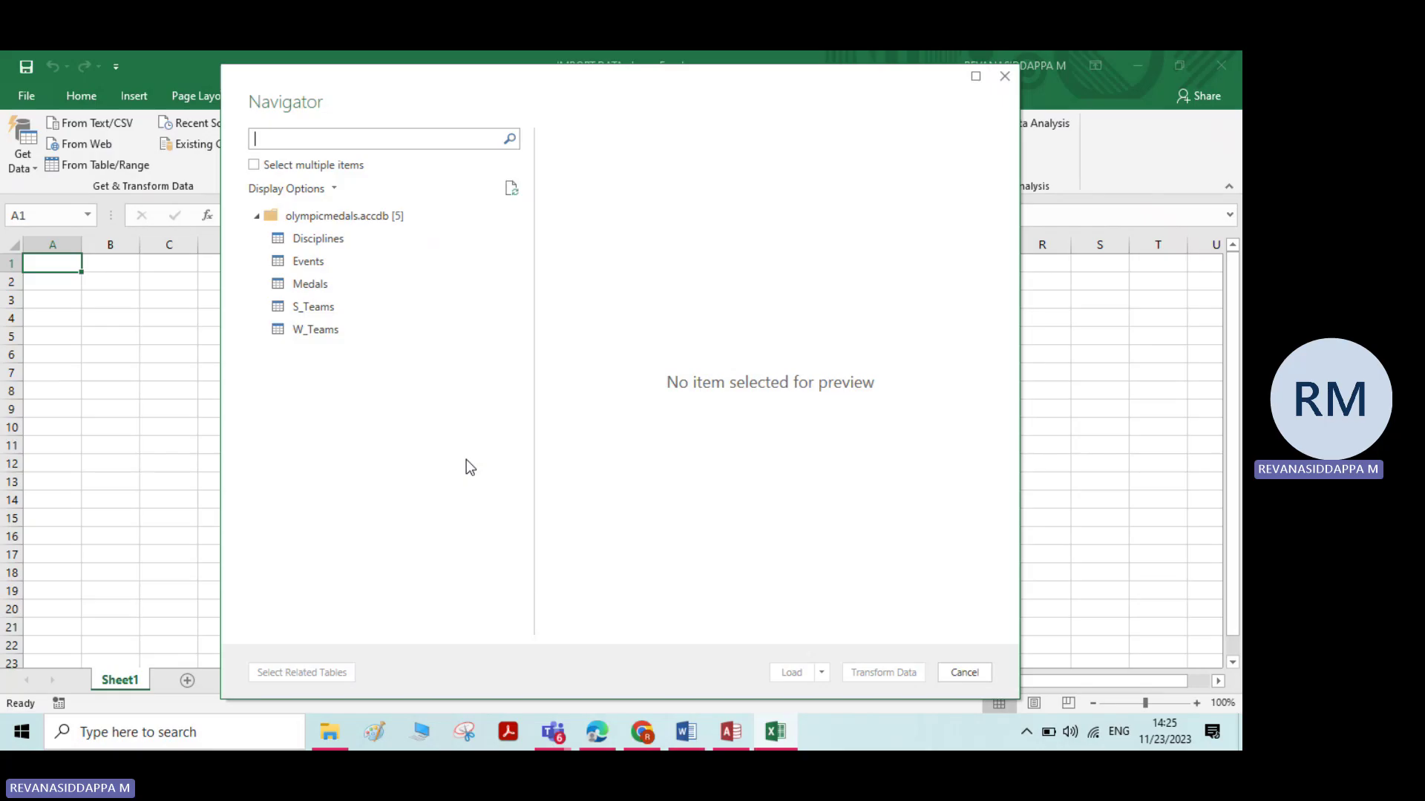
# Step: Switch to Access and look through the records of the Disciplines table
pyautogui.click(731, 734)
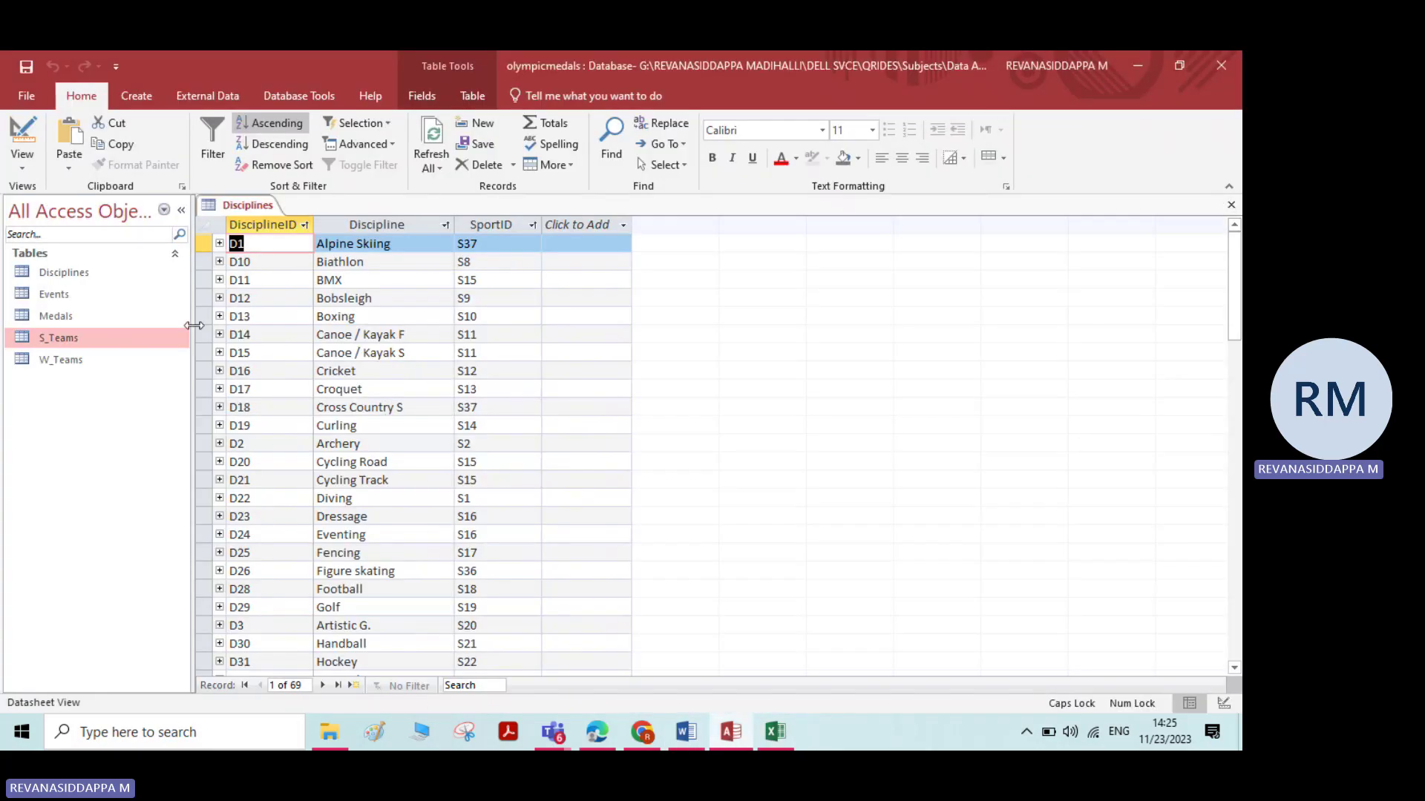
pyautogui.click(48, 274)
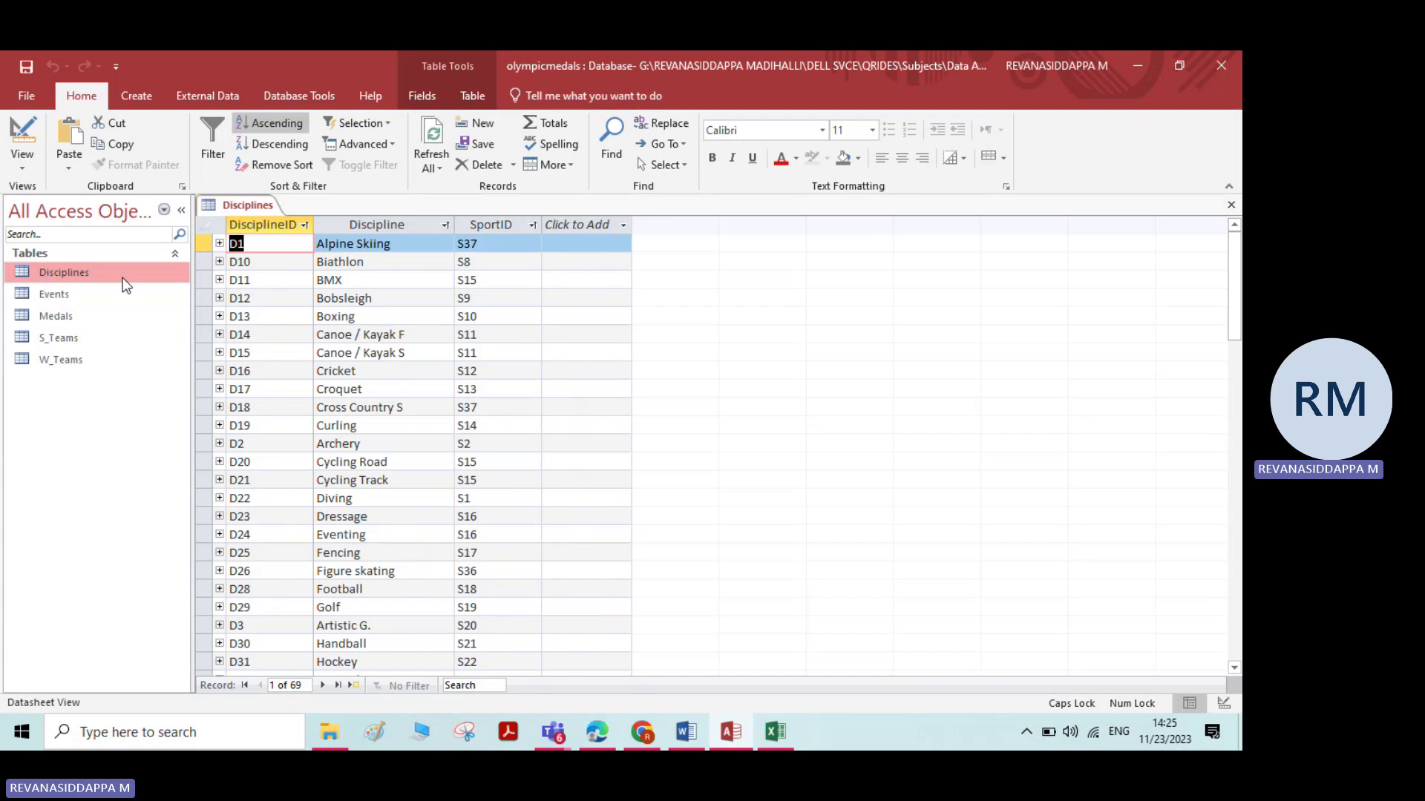
pyautogui.scroll(-4, 338, 401)
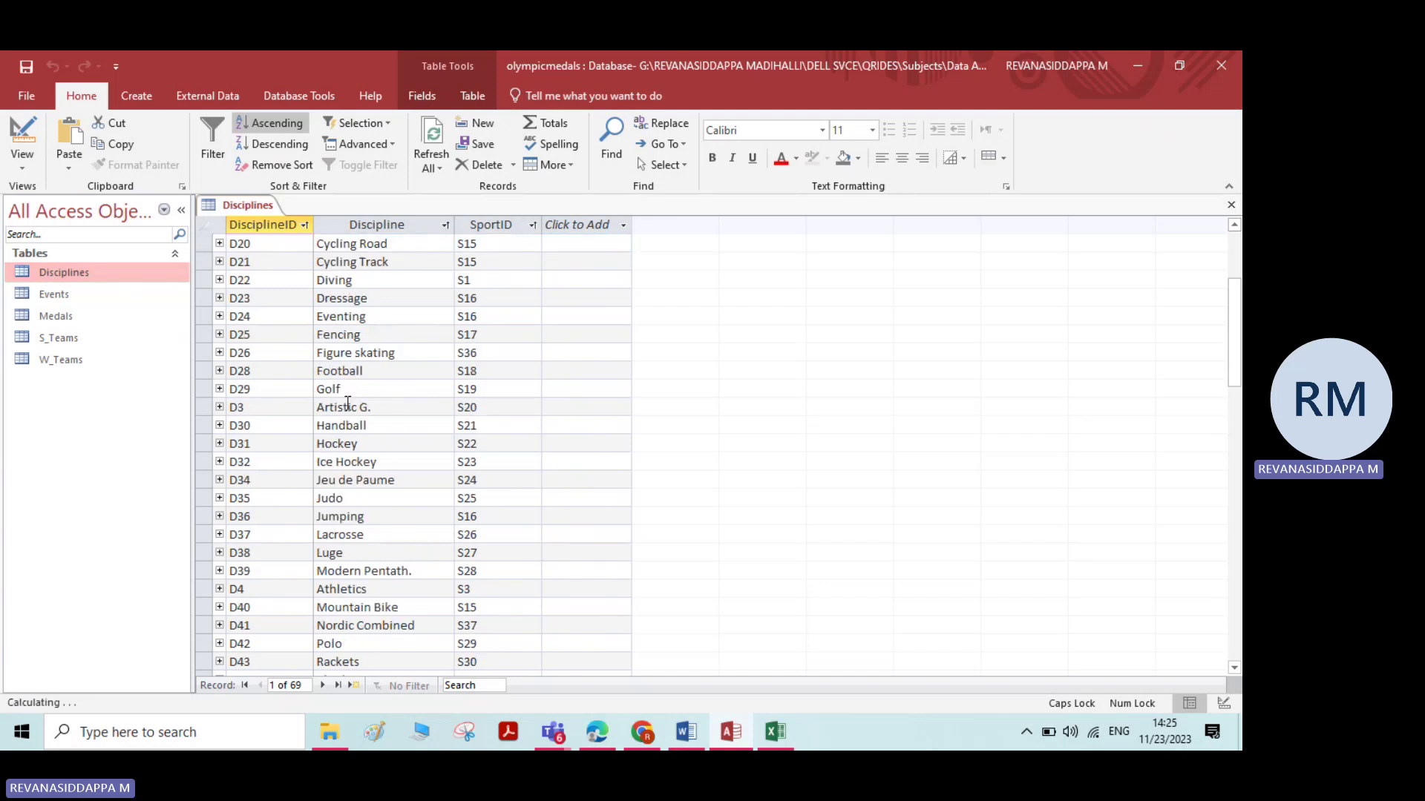
pyautogui.click(362, 478)
pyautogui.scroll(-2, 361, 497)
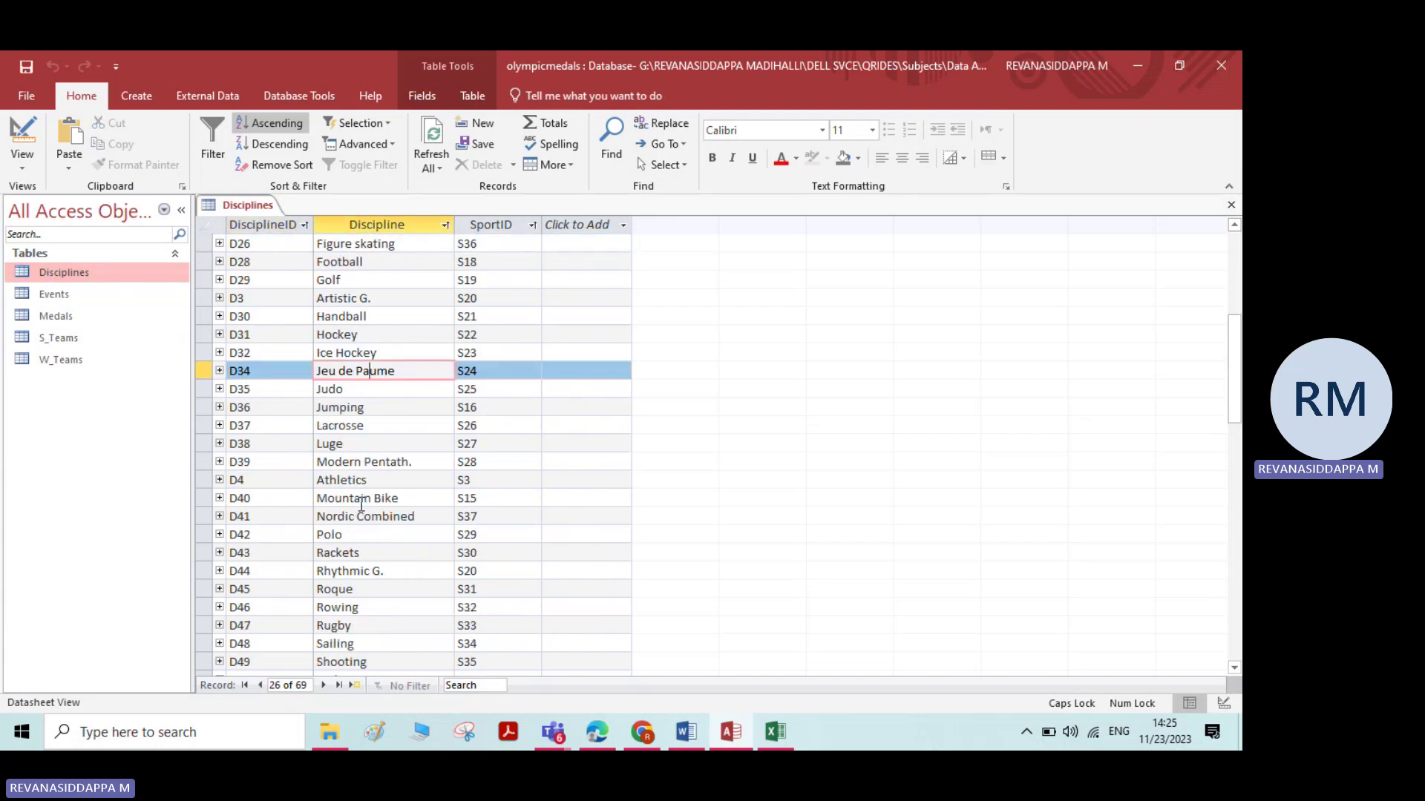
pyautogui.scroll(-3, 362, 503)
pyautogui.scroll(12, 361, 498)
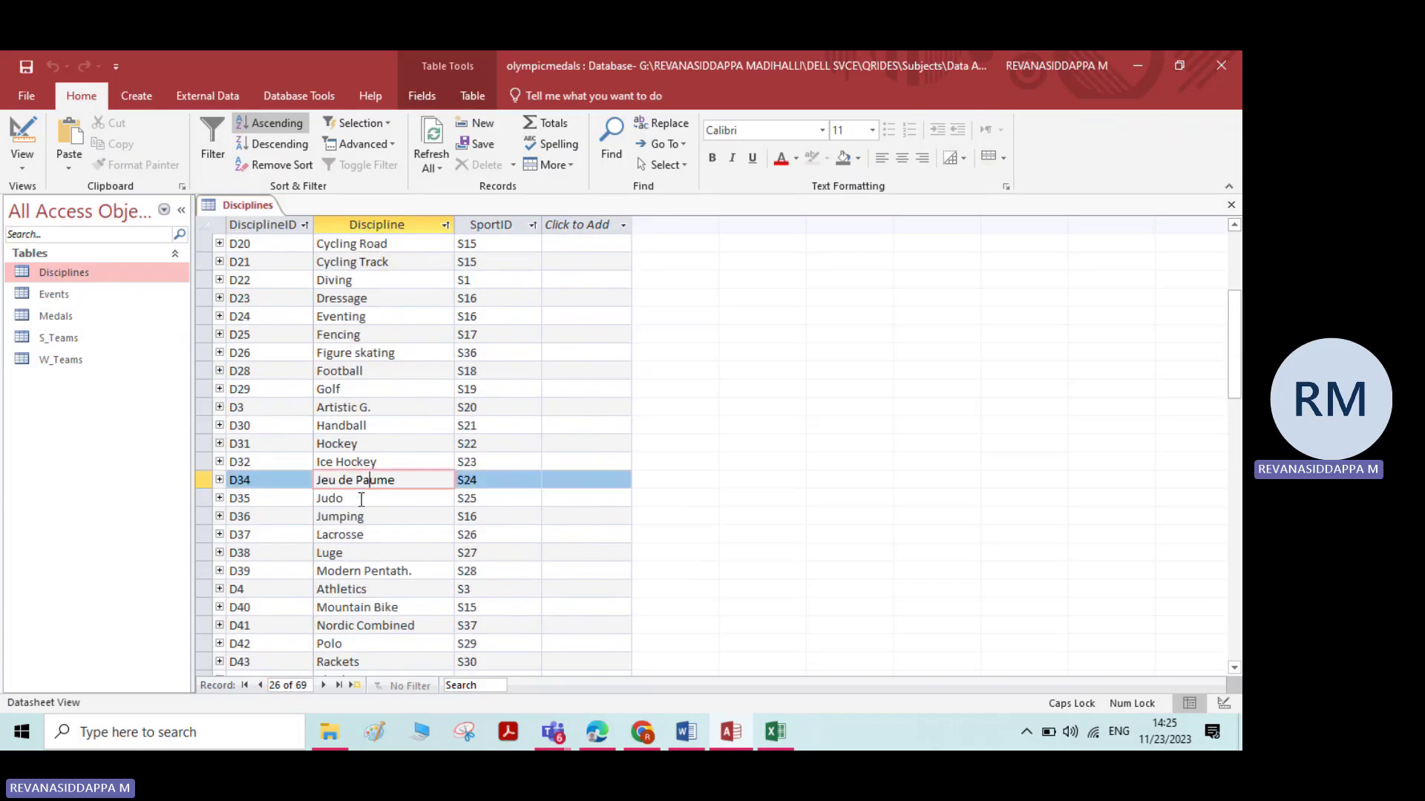
# Step: Open the Medals, S_Teams and W_Teams tables to view their data, and return to the Disciplines table
pyautogui.click(73, 294)
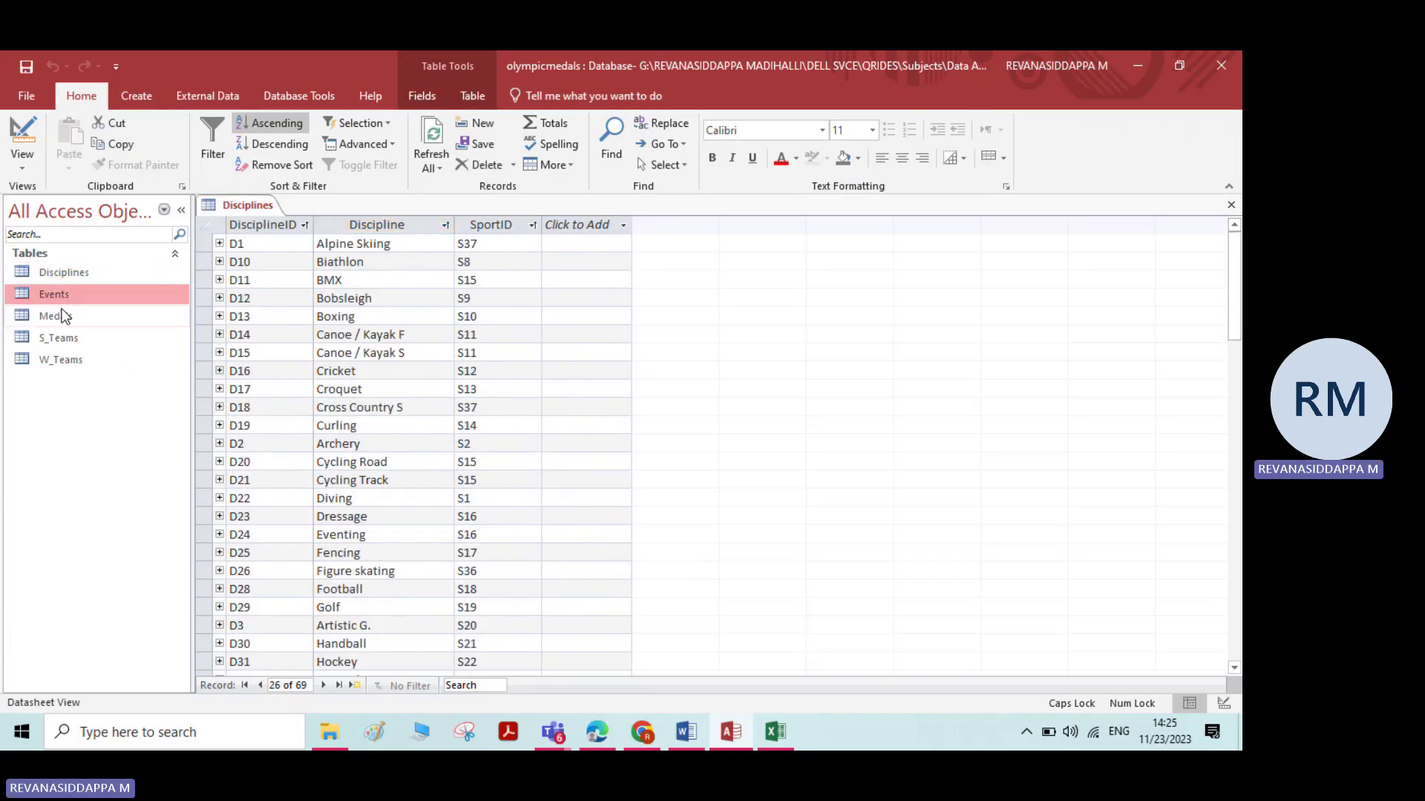
pyautogui.click(59, 318)
pyautogui.doubleClick(59, 317)
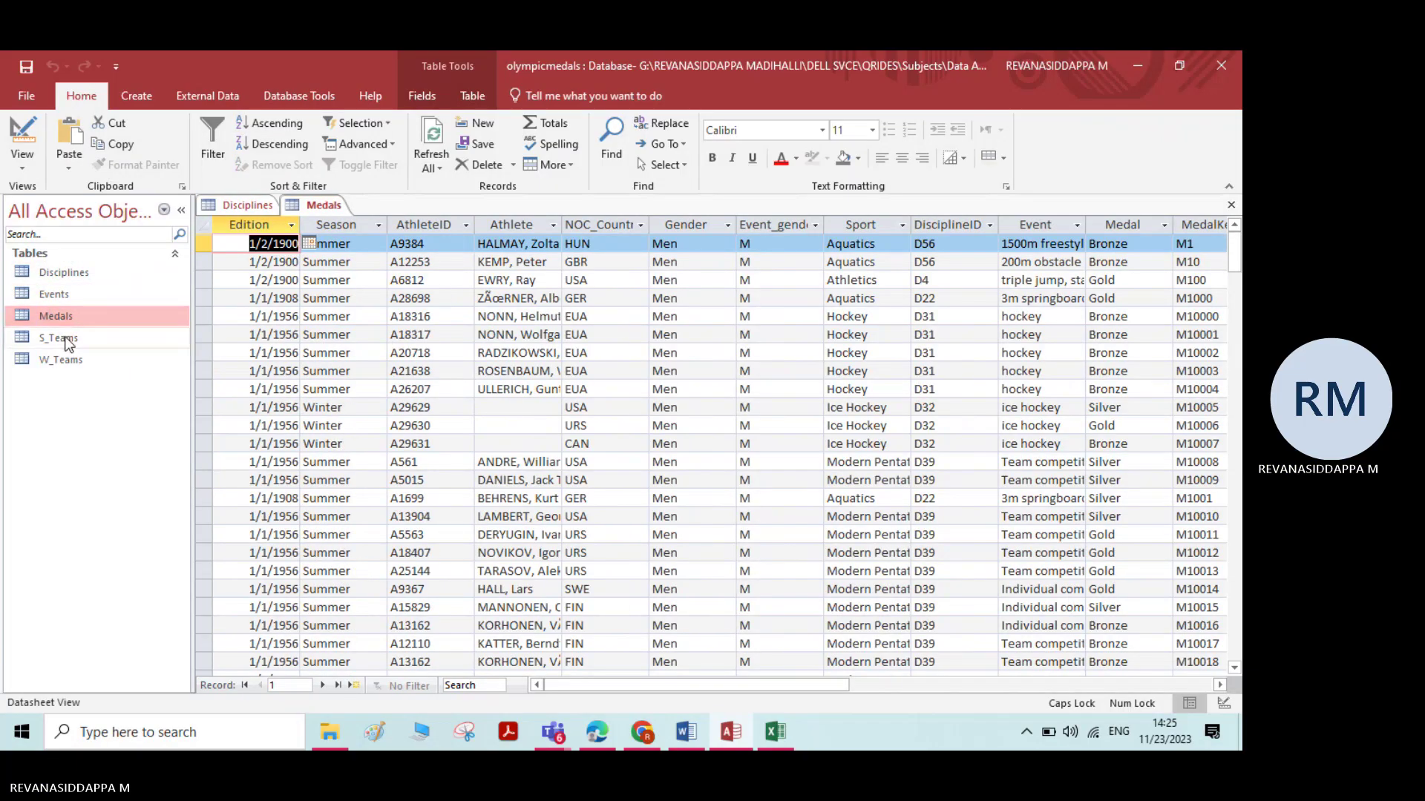
pyautogui.doubleClick(65, 340)
pyautogui.doubleClick(64, 361)
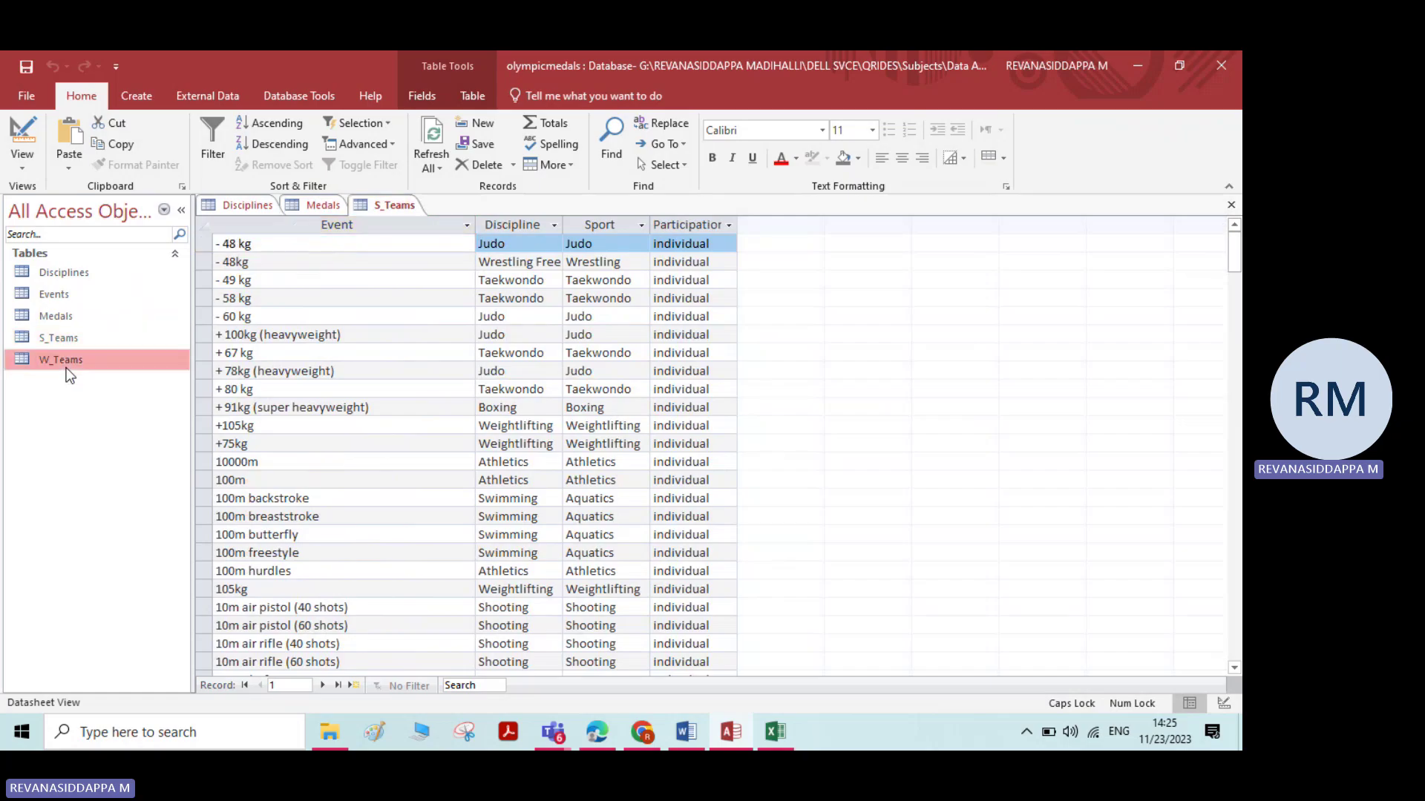
pyautogui.click(63, 271)
pyautogui.doubleClick(64, 272)
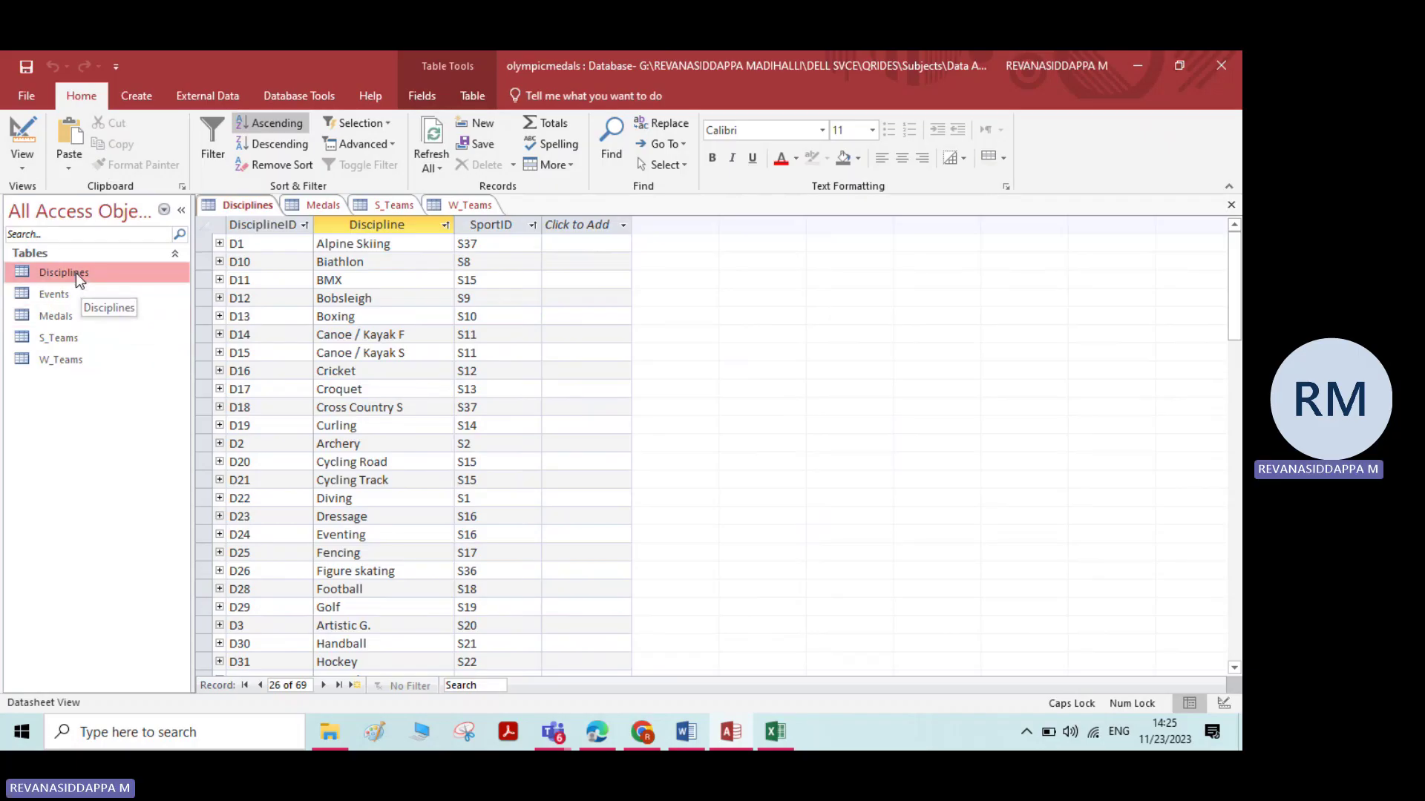
# Step: Switch back to Excel and load the Disciplines table of olympicmedals.accdb into the workbook
pyautogui.click(775, 732)
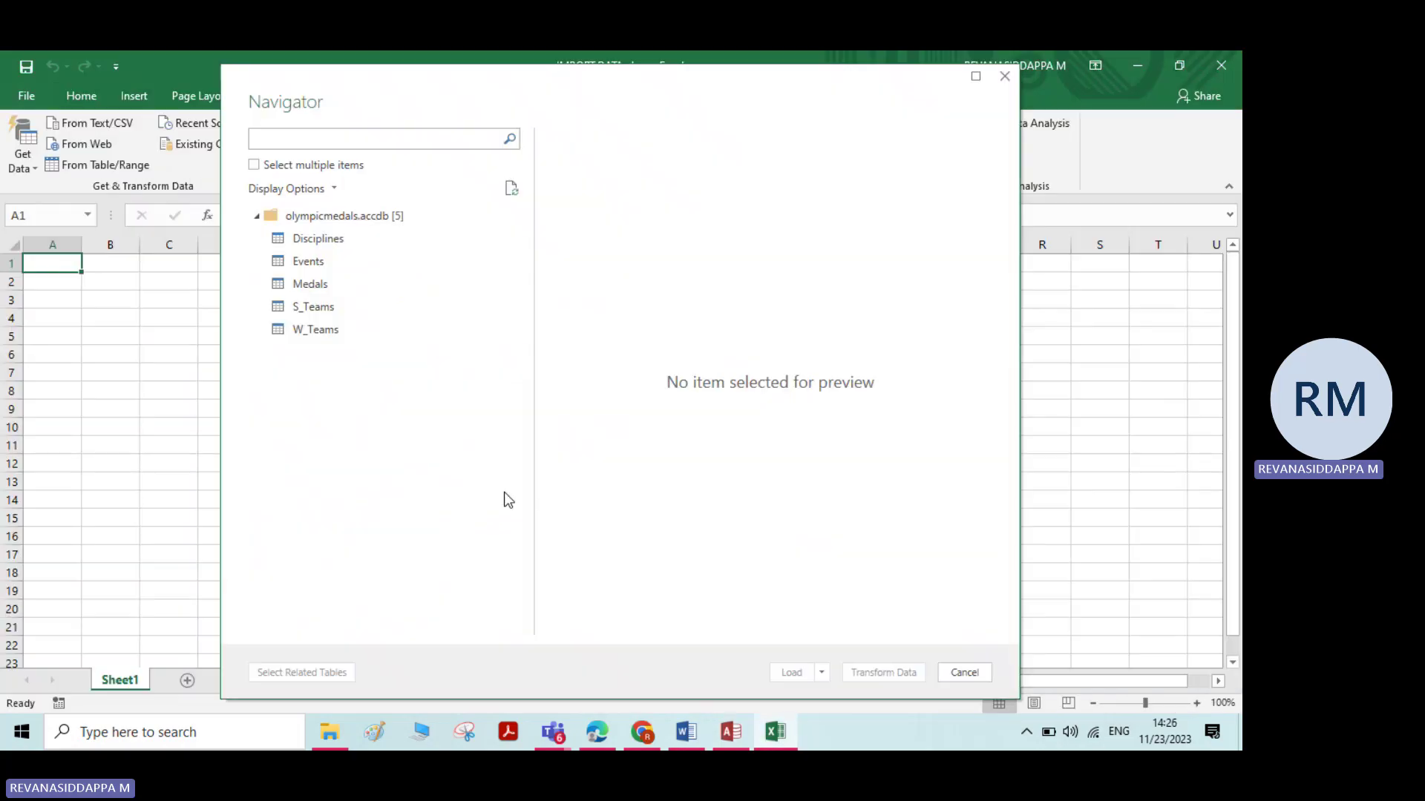
pyautogui.click(326, 237)
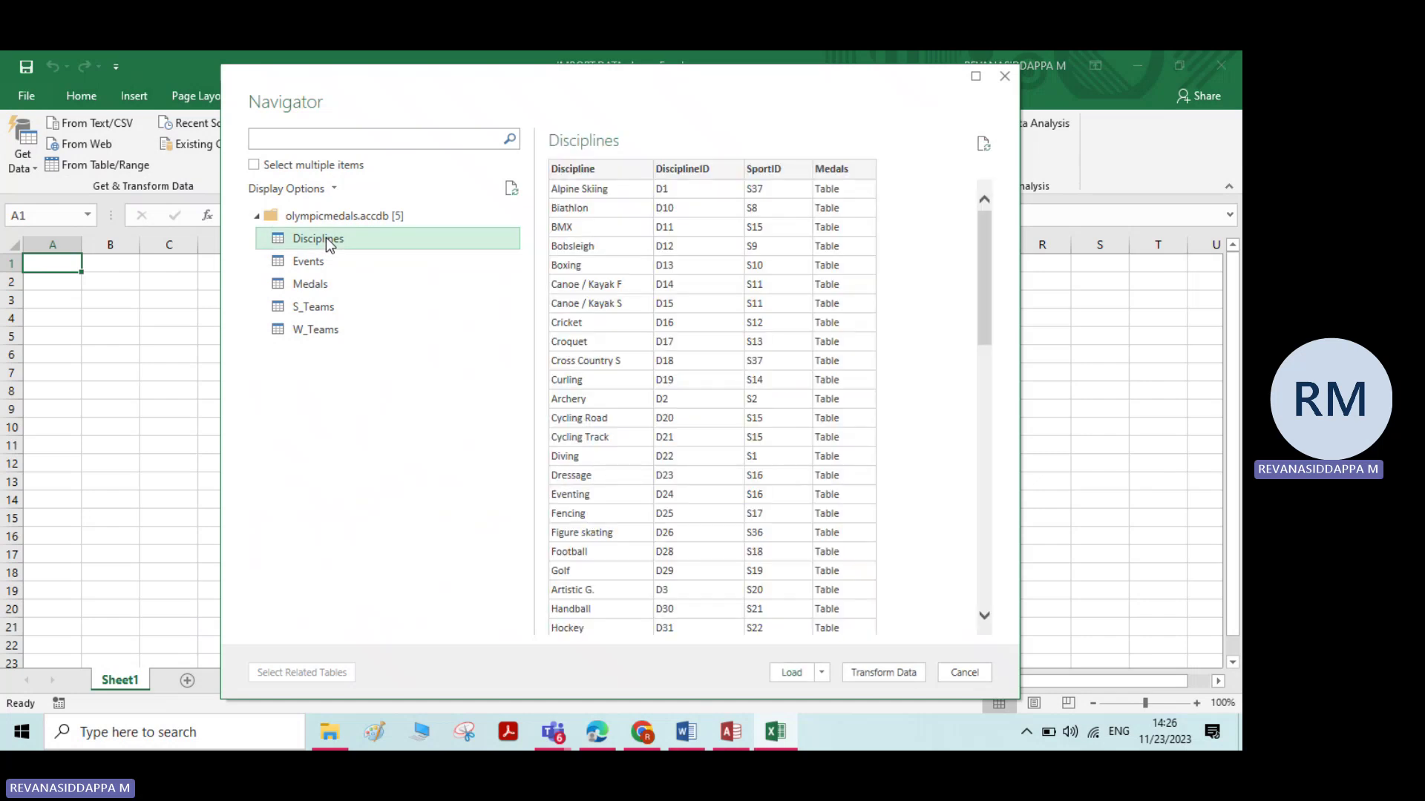
pyautogui.click(791, 672)
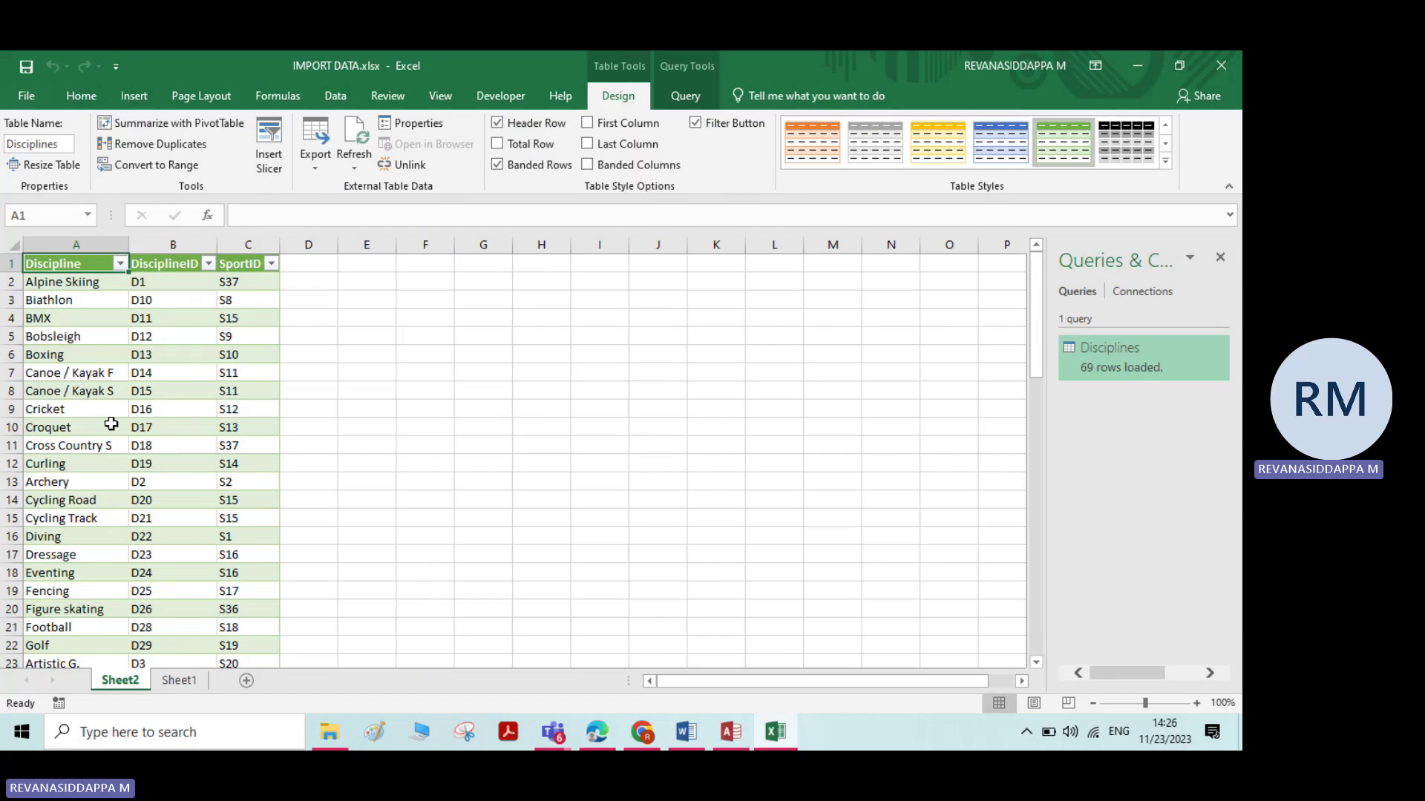
# Step: From Sheet1, import the Medals table of the Access database olympicmedals.accdb into the workbook
pyautogui.click(179, 681)
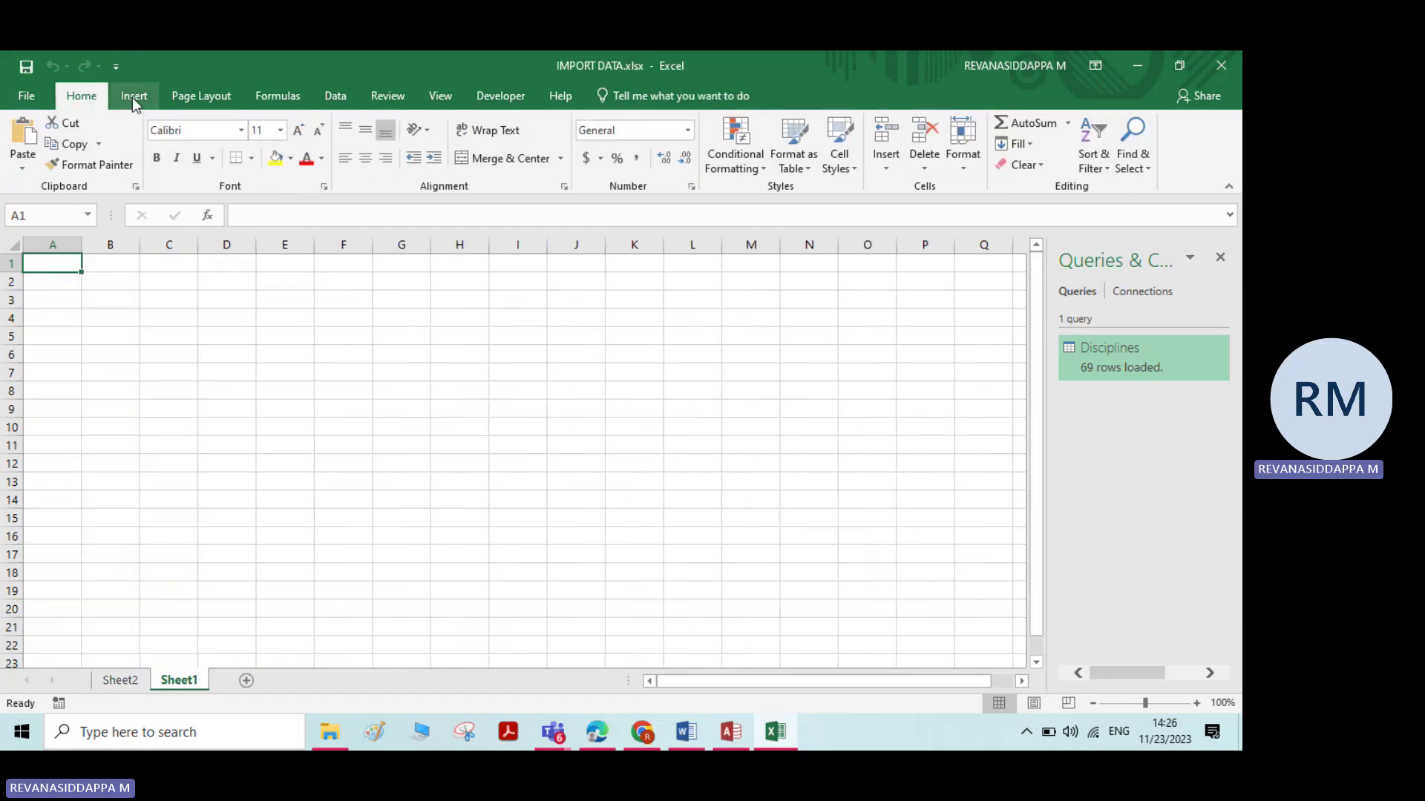
pyautogui.click(348, 96)
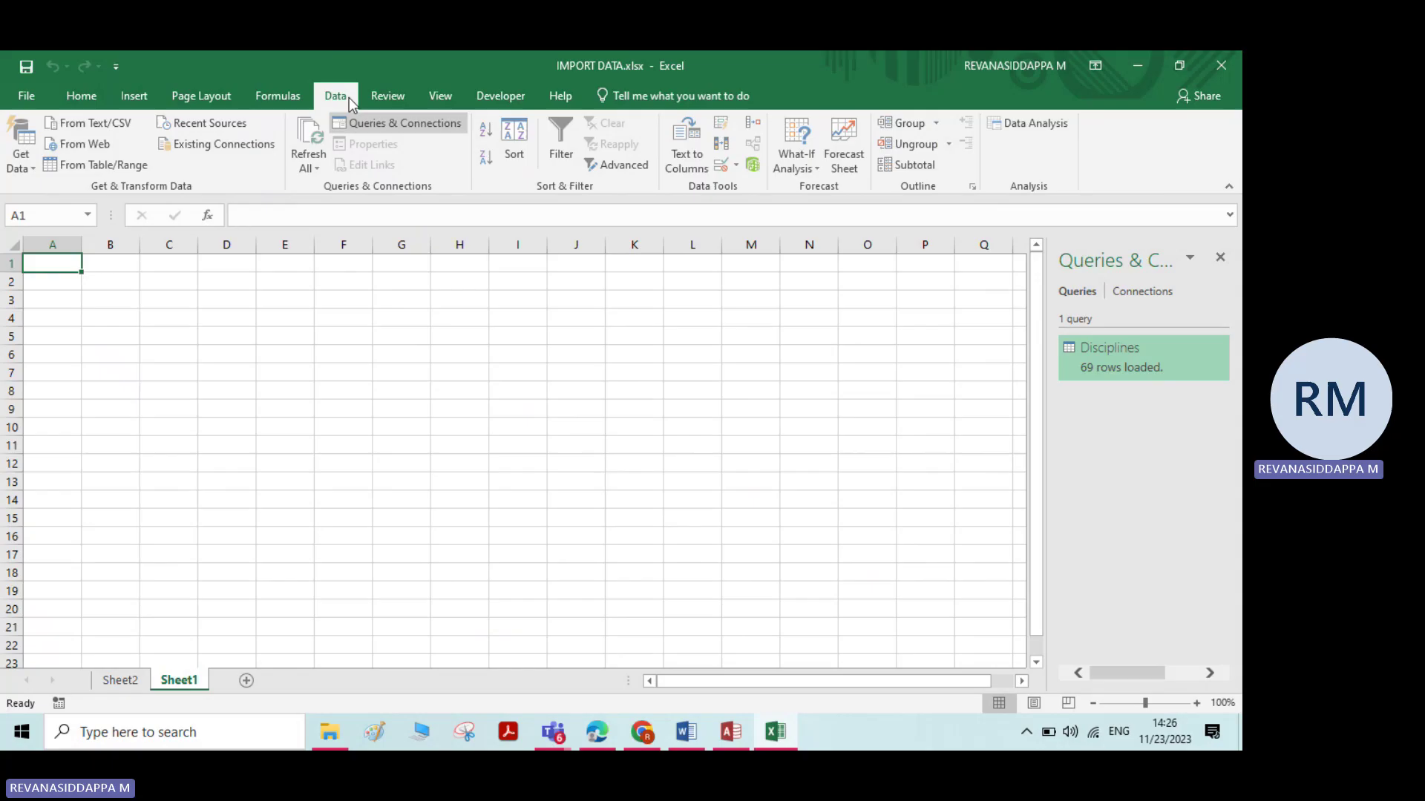
pyautogui.click(21, 163)
pyautogui.moveTo(87, 238)
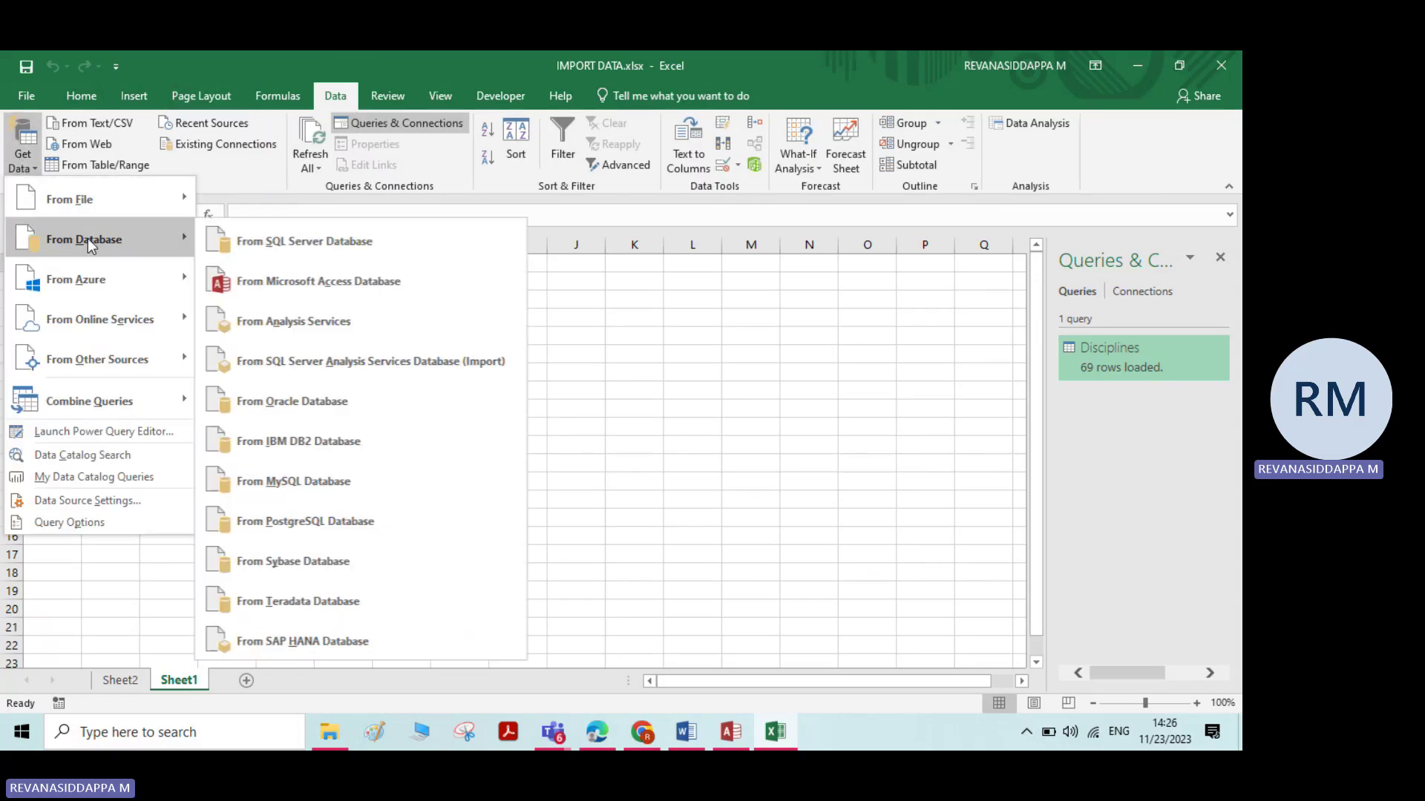
pyautogui.click(260, 282)
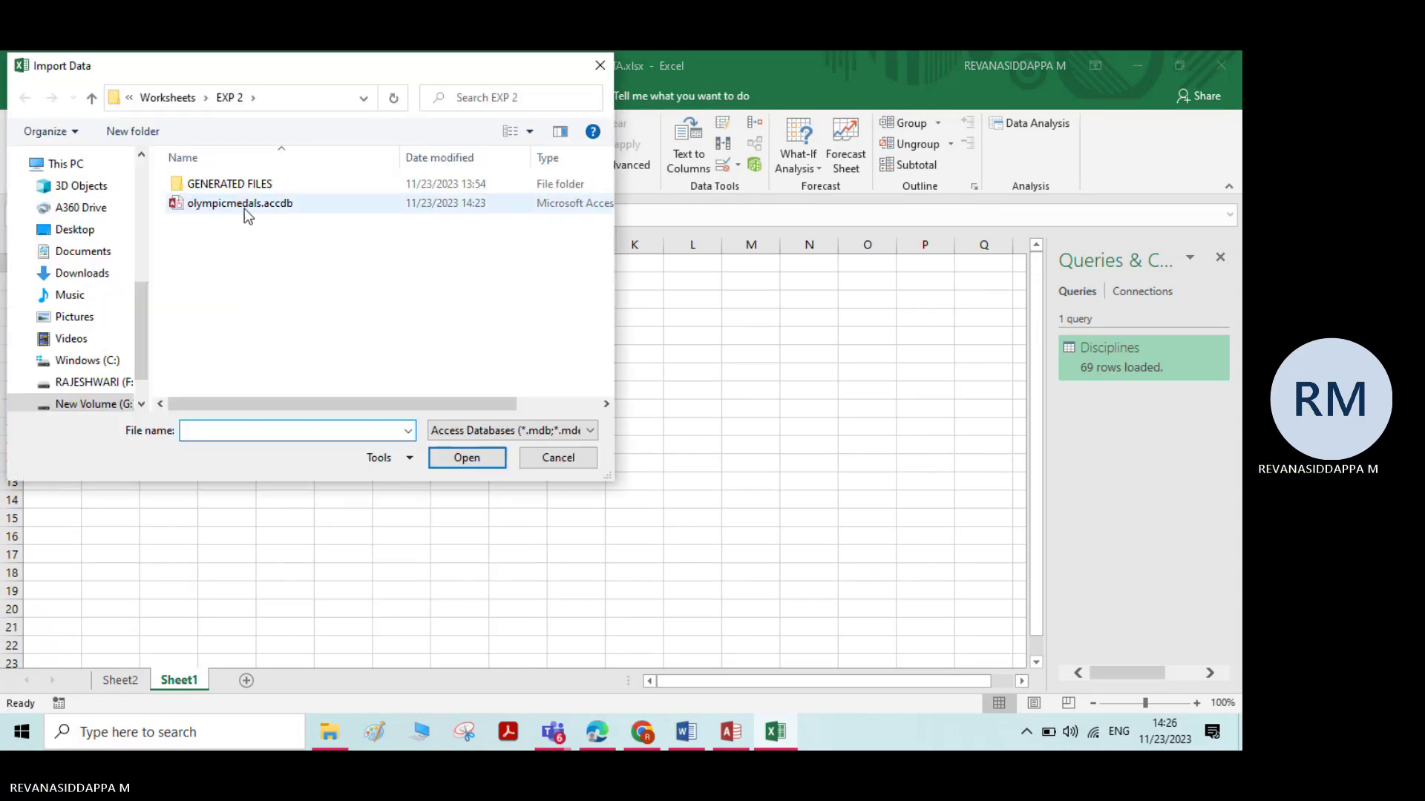
pyautogui.click(243, 208)
pyautogui.click(461, 459)
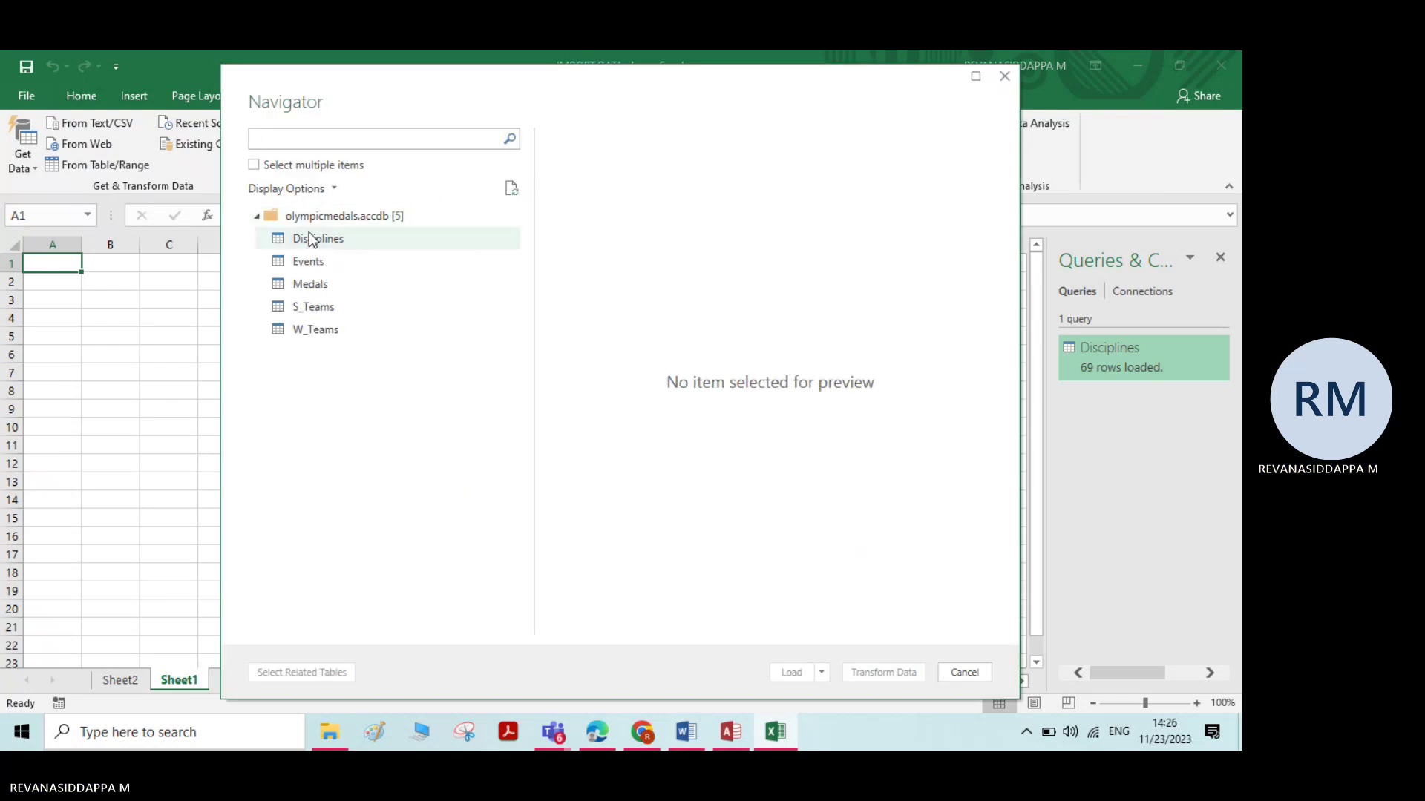
pyautogui.click(293, 285)
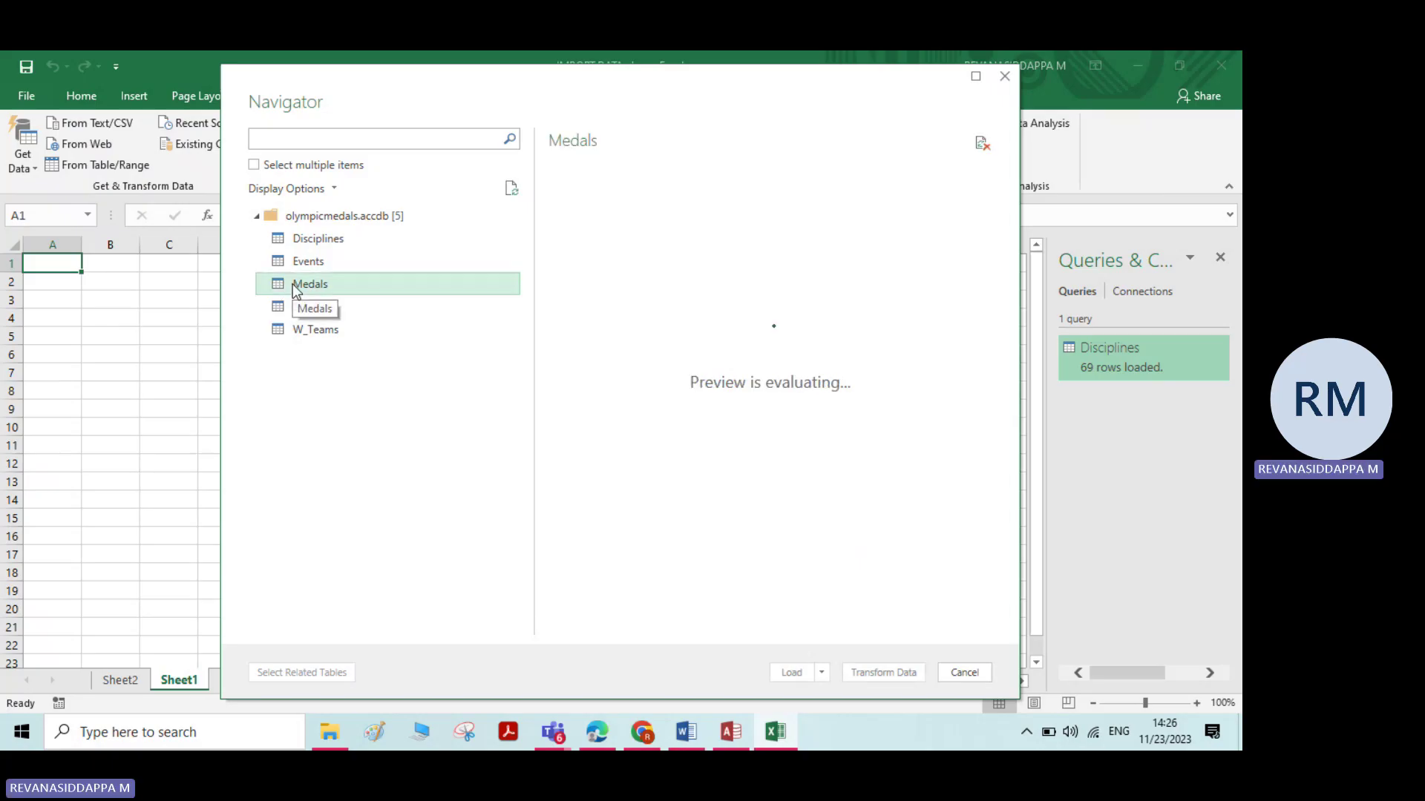
pyautogui.click(791, 672)
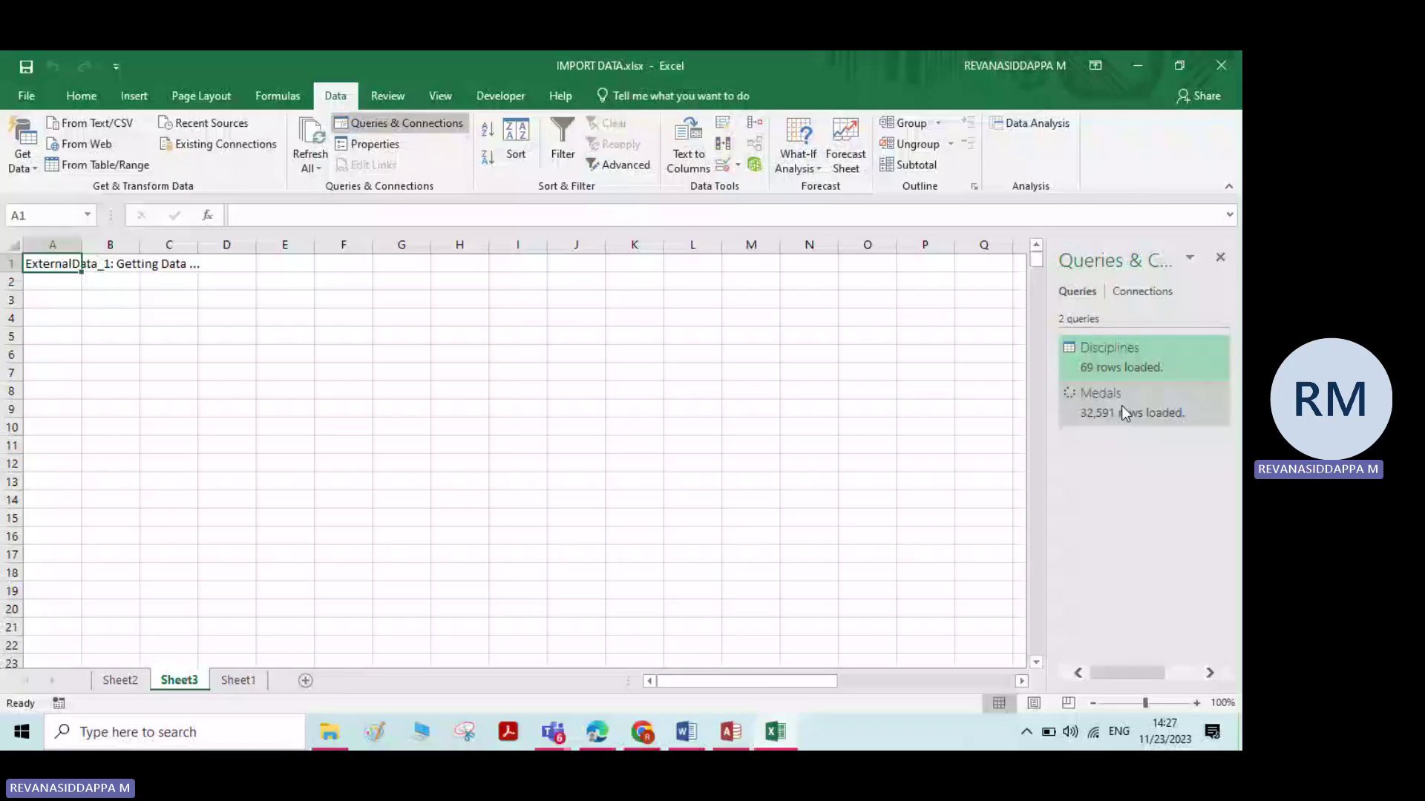
# Step: Preview the Medals query and look through the imported medal records
pyautogui.moveTo(1120, 405)
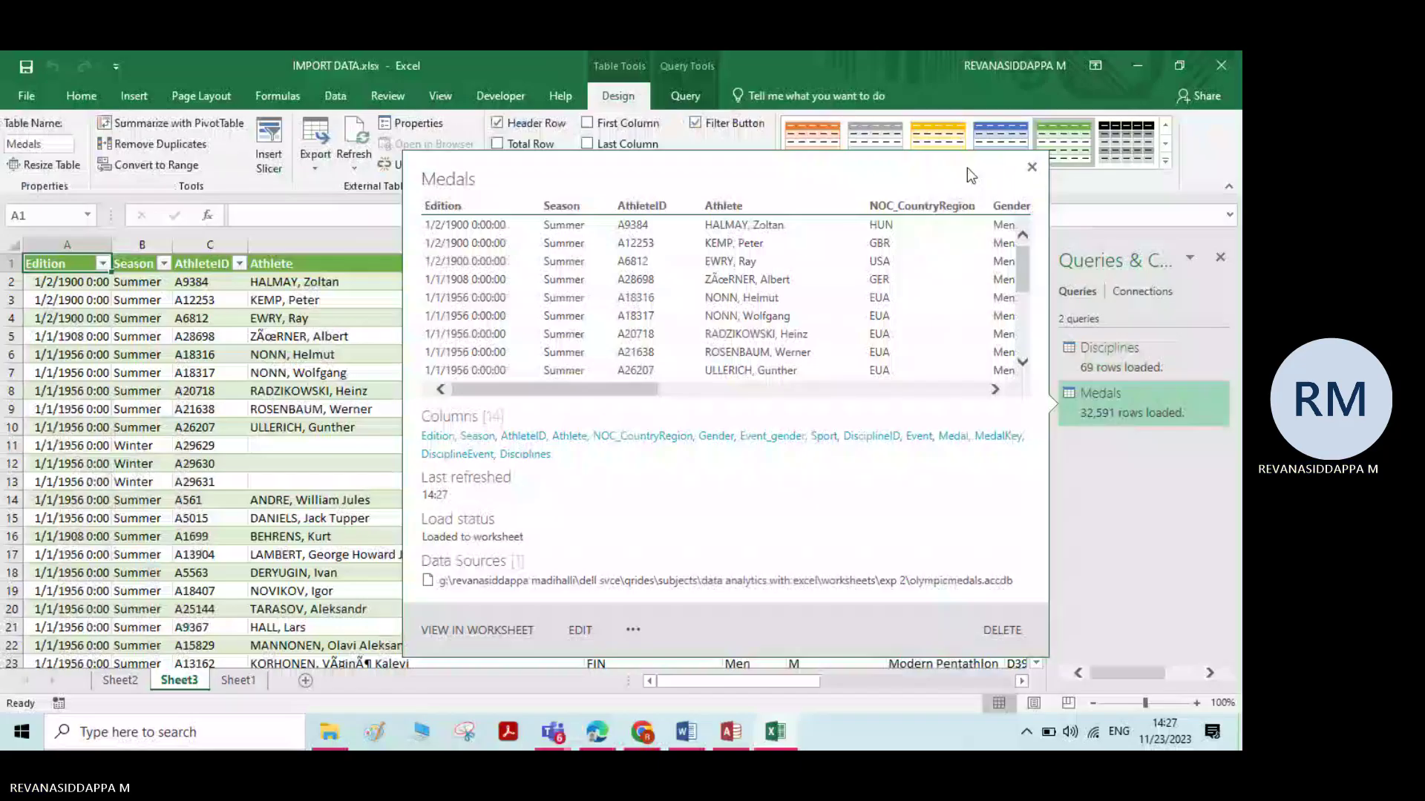
pyautogui.scroll(-8, 492, 416)
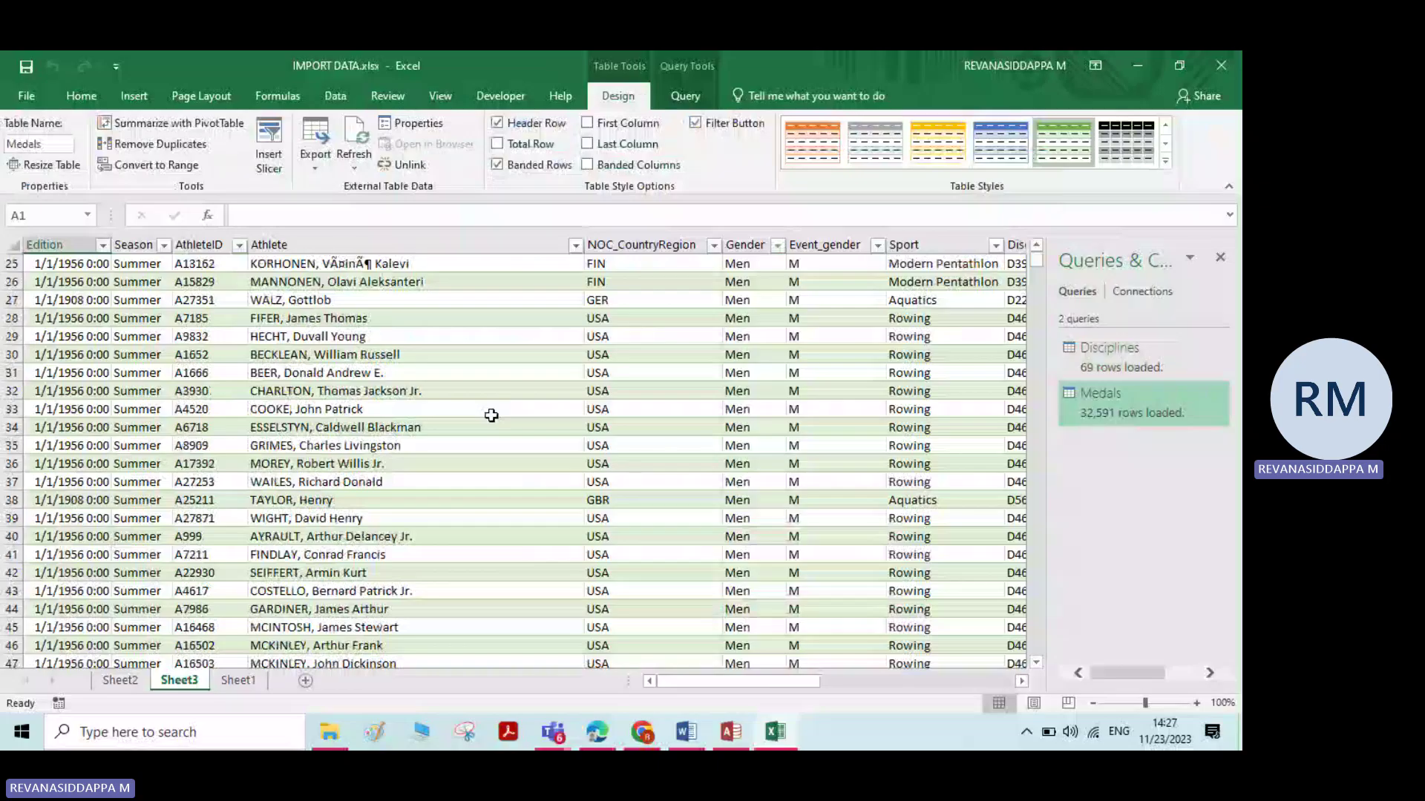
pyautogui.scroll(-20, 491, 416)
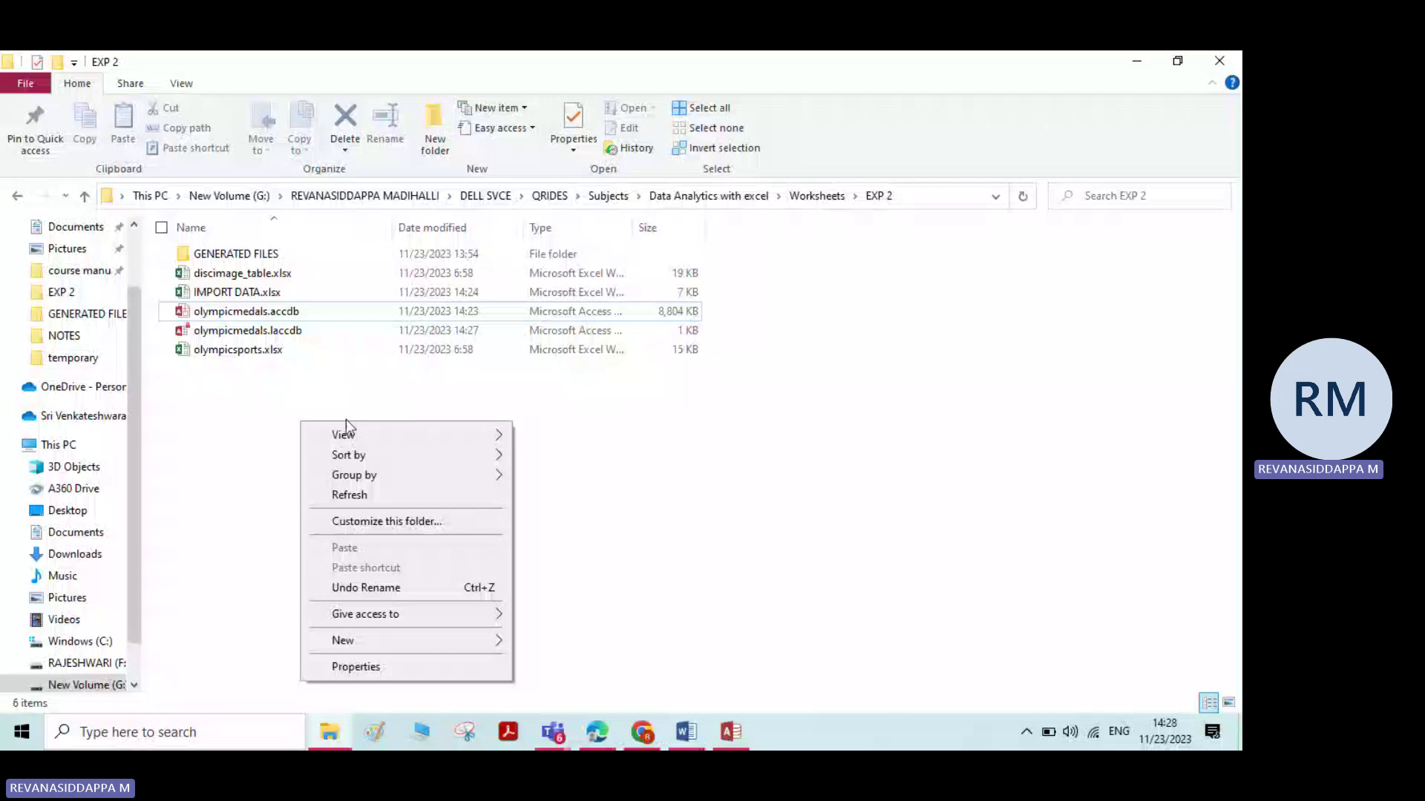
# Step: Reopen IMPORT DATA.xlsx from the EXP 2 folder and start a new import from the Access database olympicmedals.accdb
pyautogui.doubleClick(236, 292)
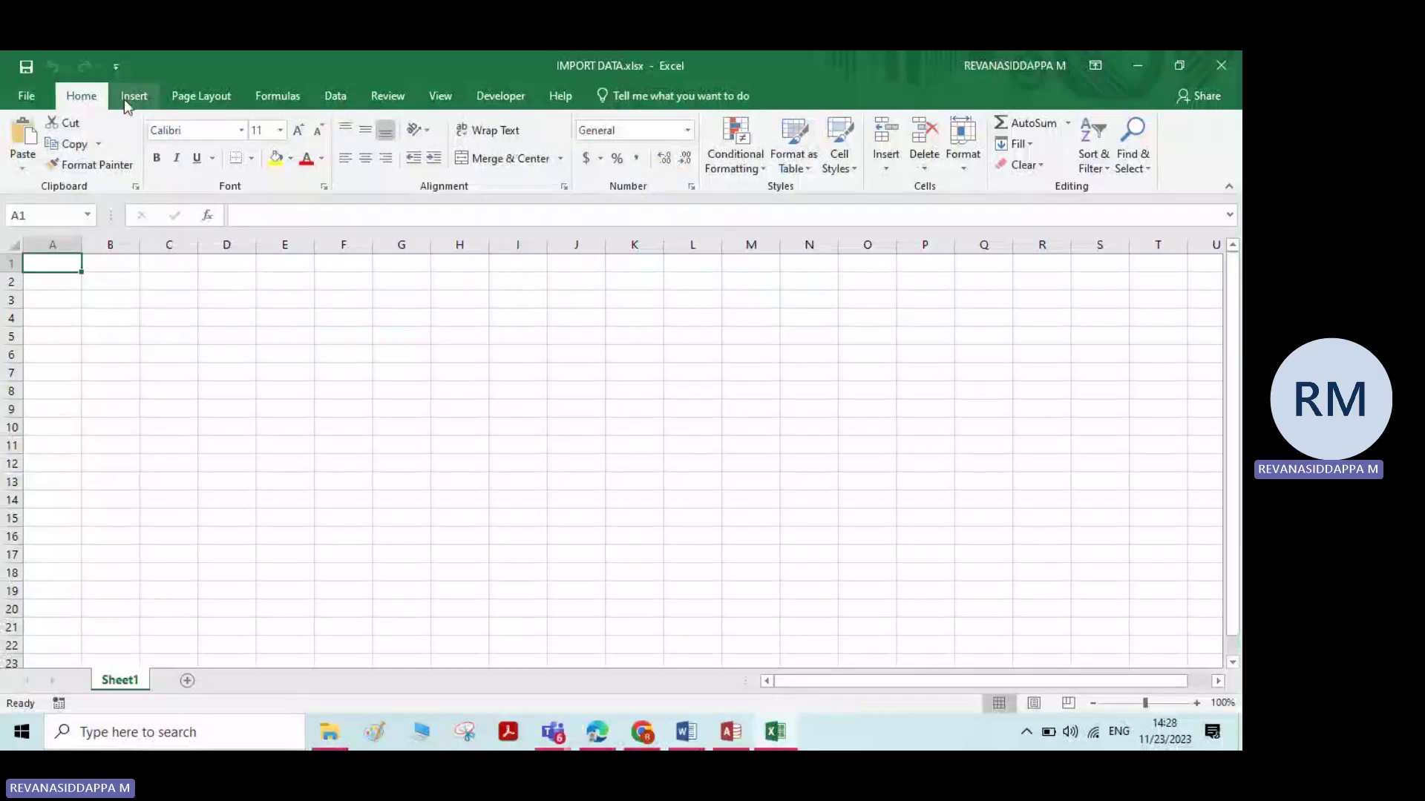
pyautogui.click(335, 95)
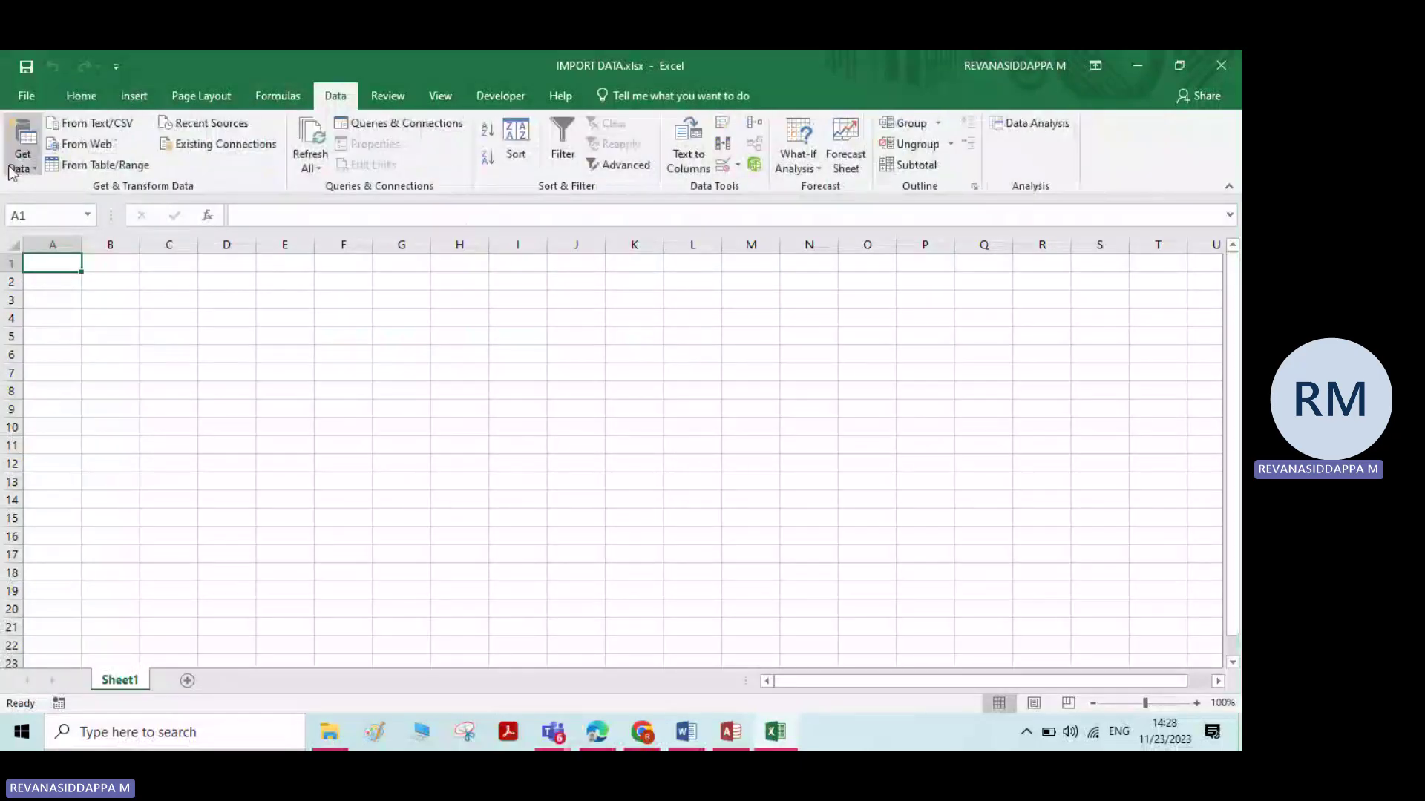
pyautogui.click(11, 169)
pyautogui.moveTo(87, 238)
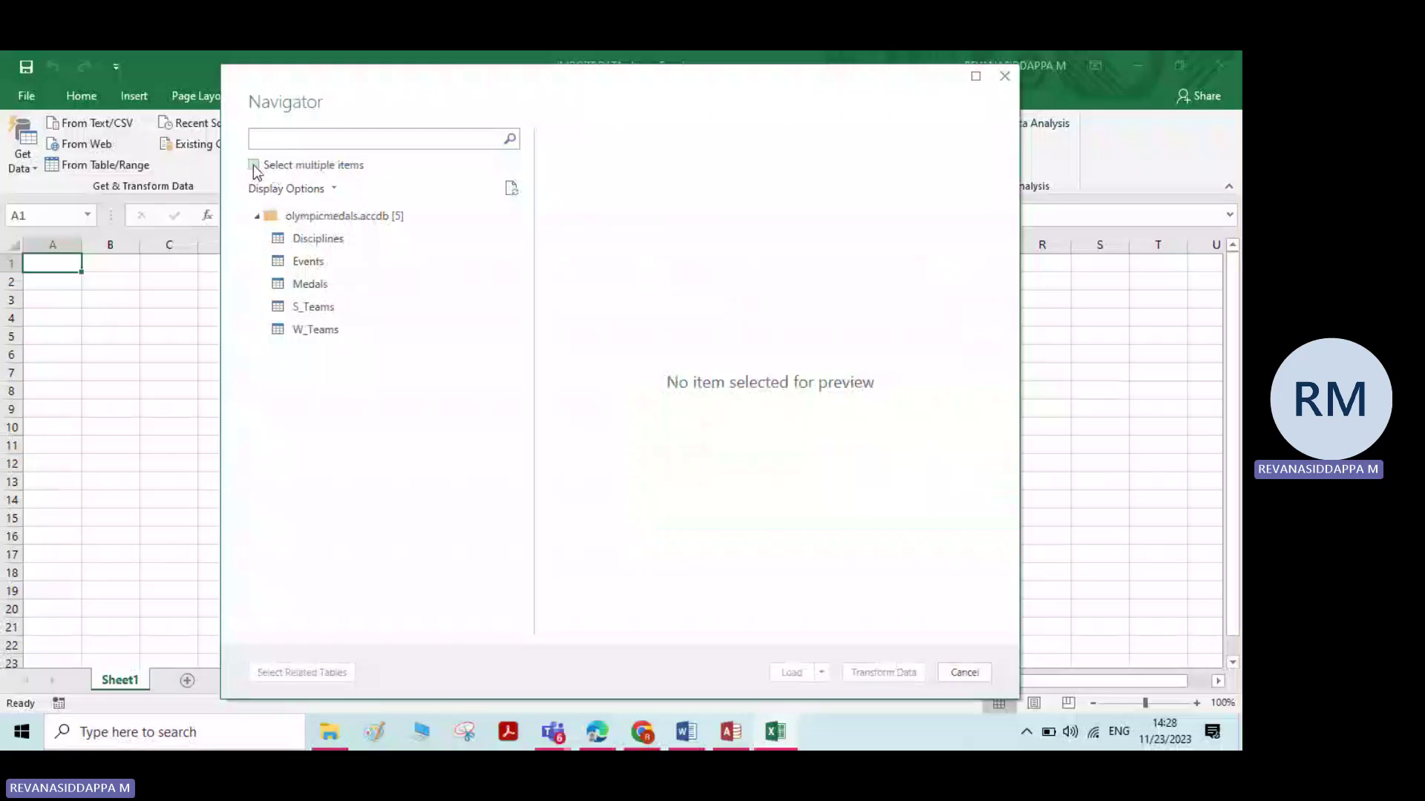
# Step: Enable selection of multiple items and load the Disciplines, Events, Medals and S_Teams tables together
pyautogui.click(253, 166)
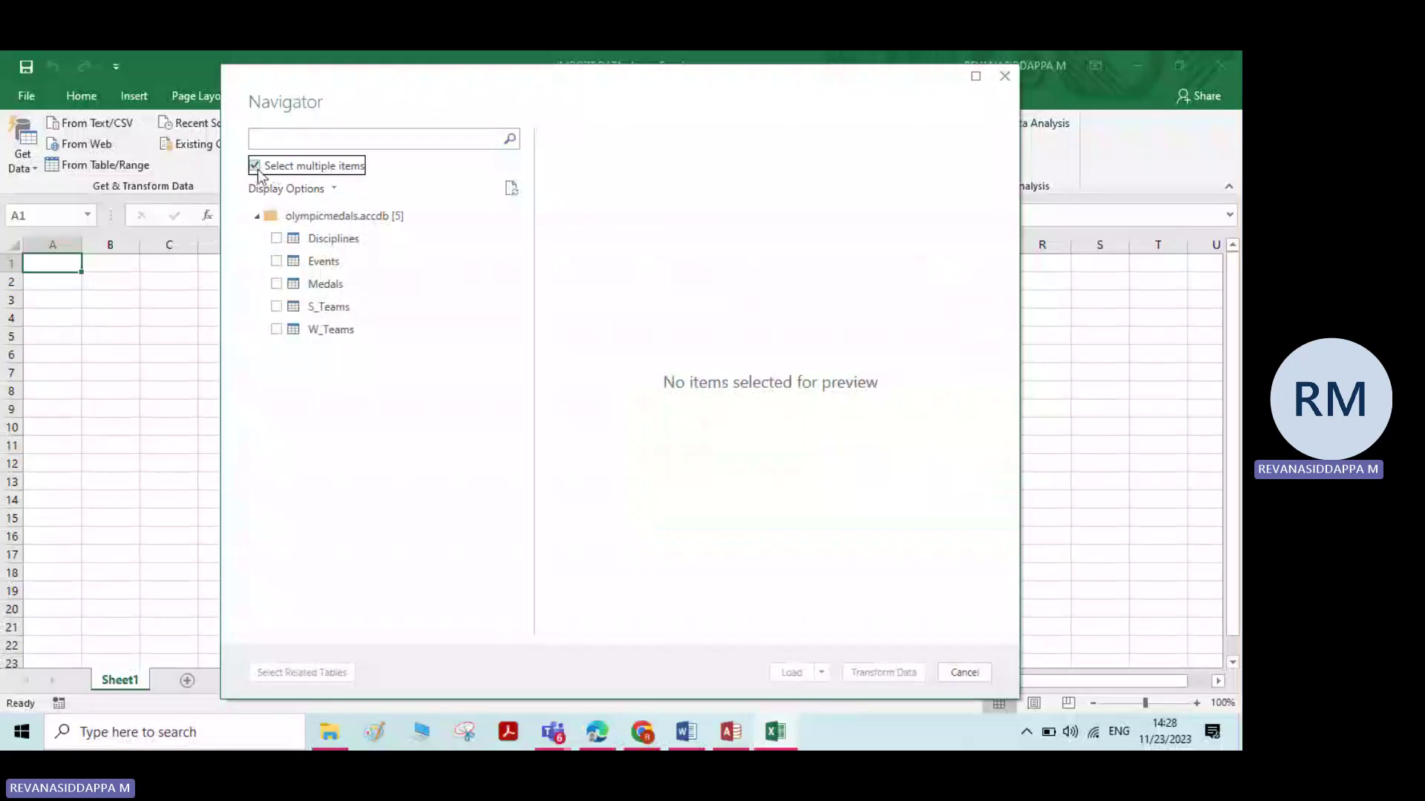
pyautogui.click(276, 239)
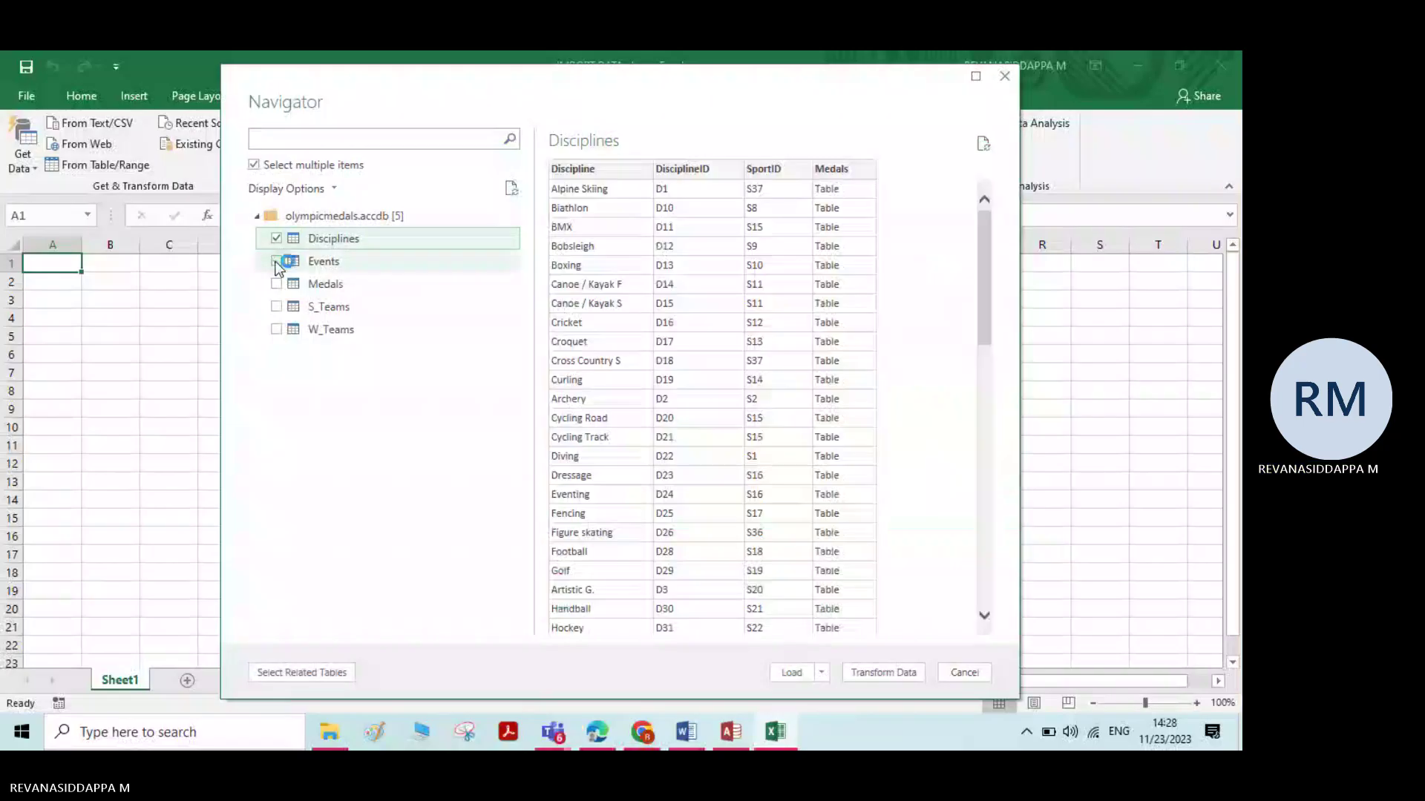
pyautogui.click(276, 262)
pyautogui.click(276, 284)
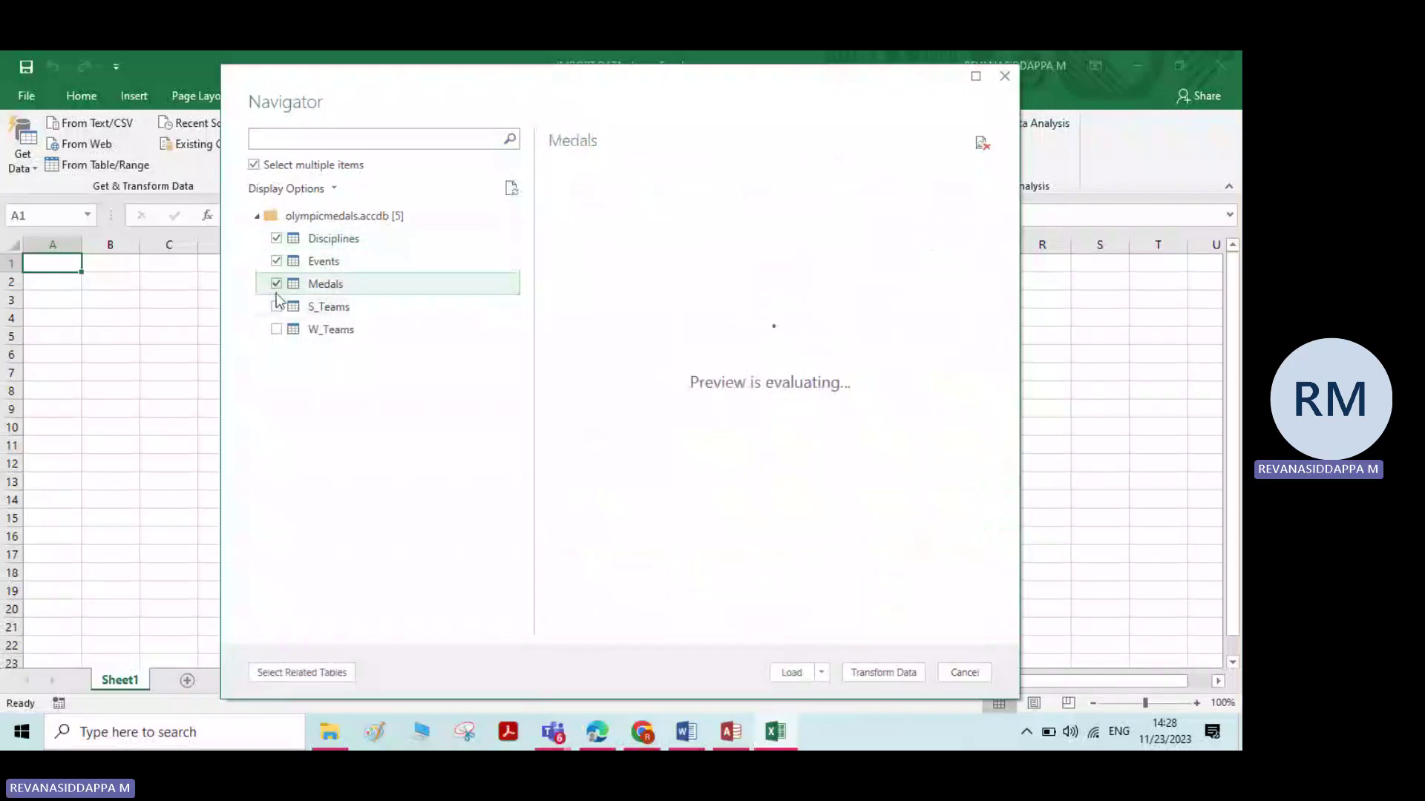
pyautogui.click(276, 307)
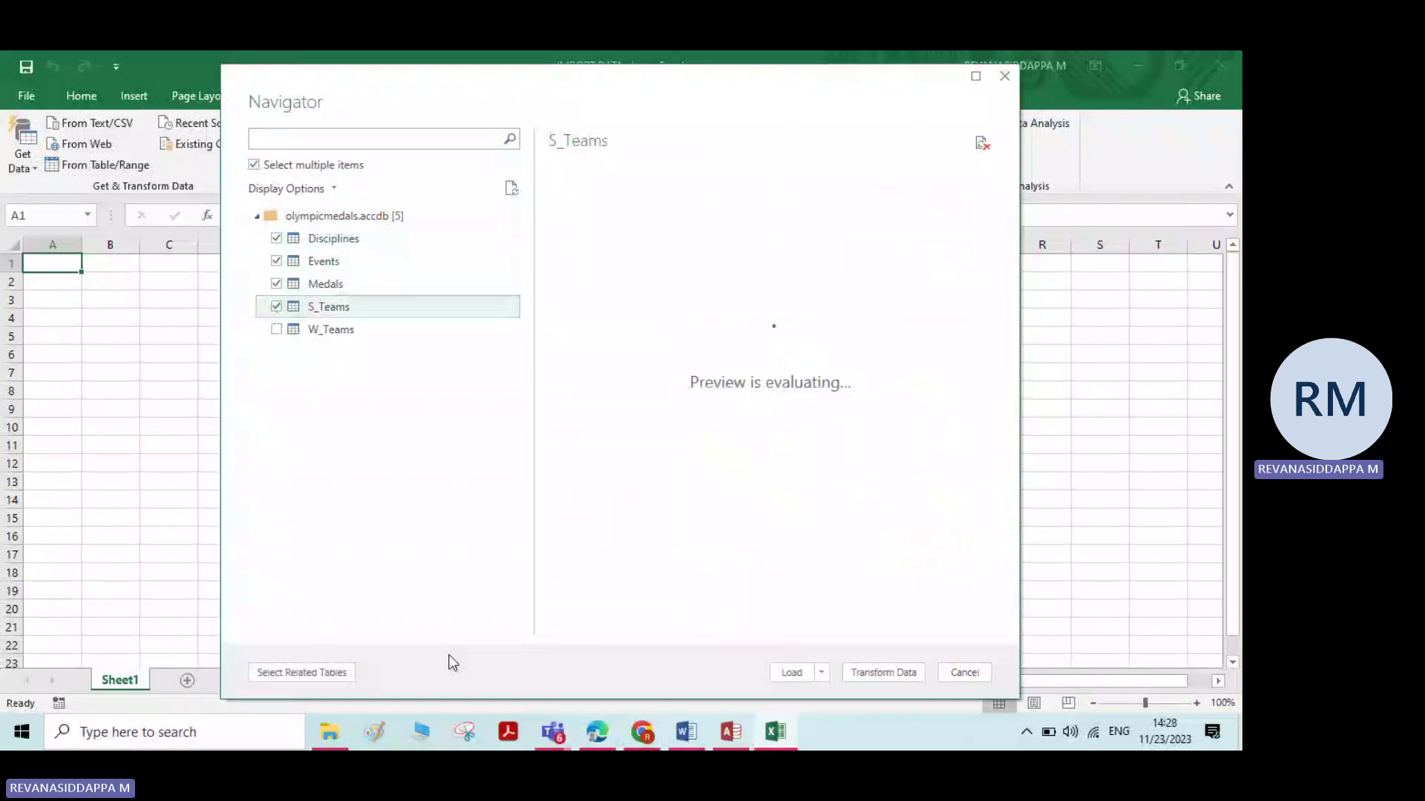
pyautogui.click(790, 677)
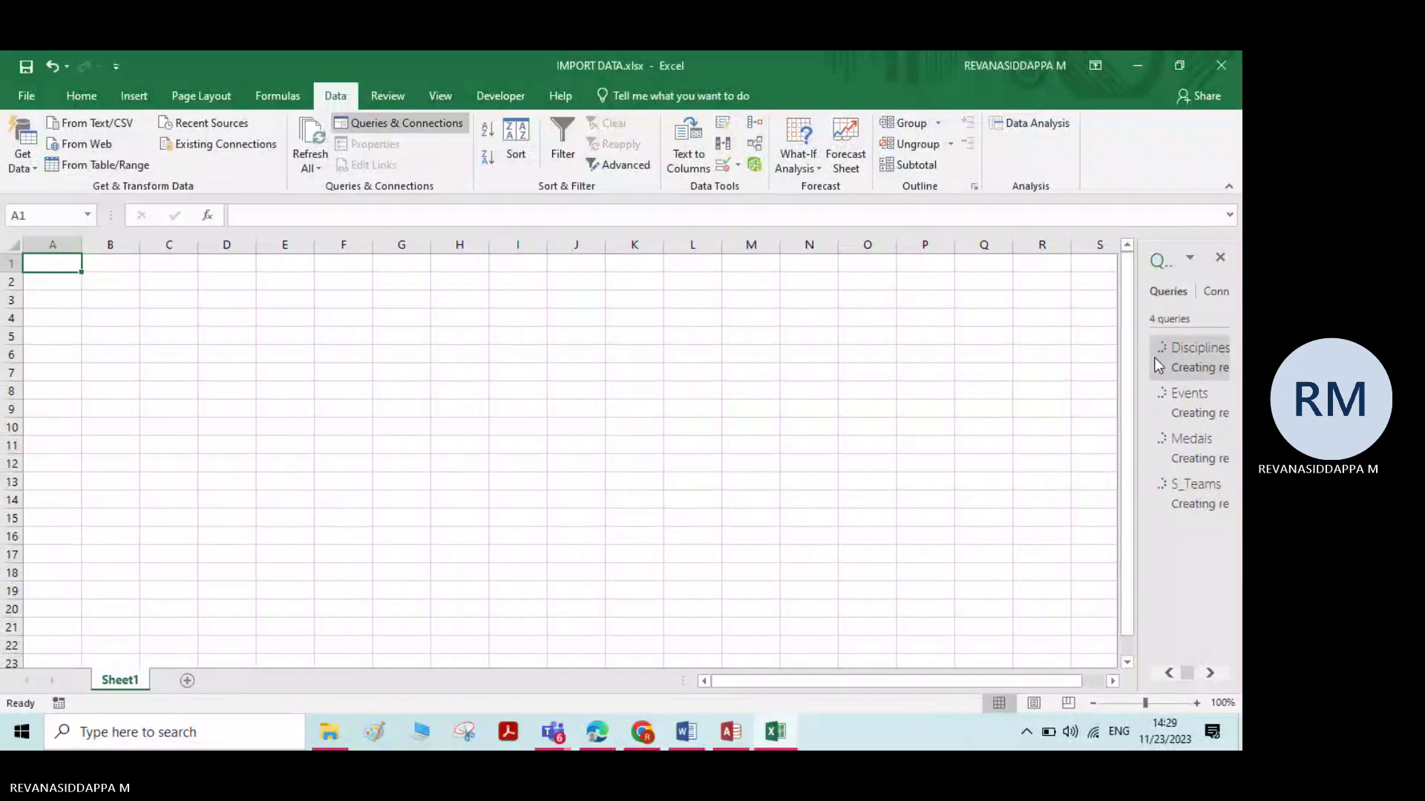
# Step: Load the Disciplines query as a table into the existing worksheet at cell A1, keeping it in the Data Model
pyautogui.moveTo(1155, 357)
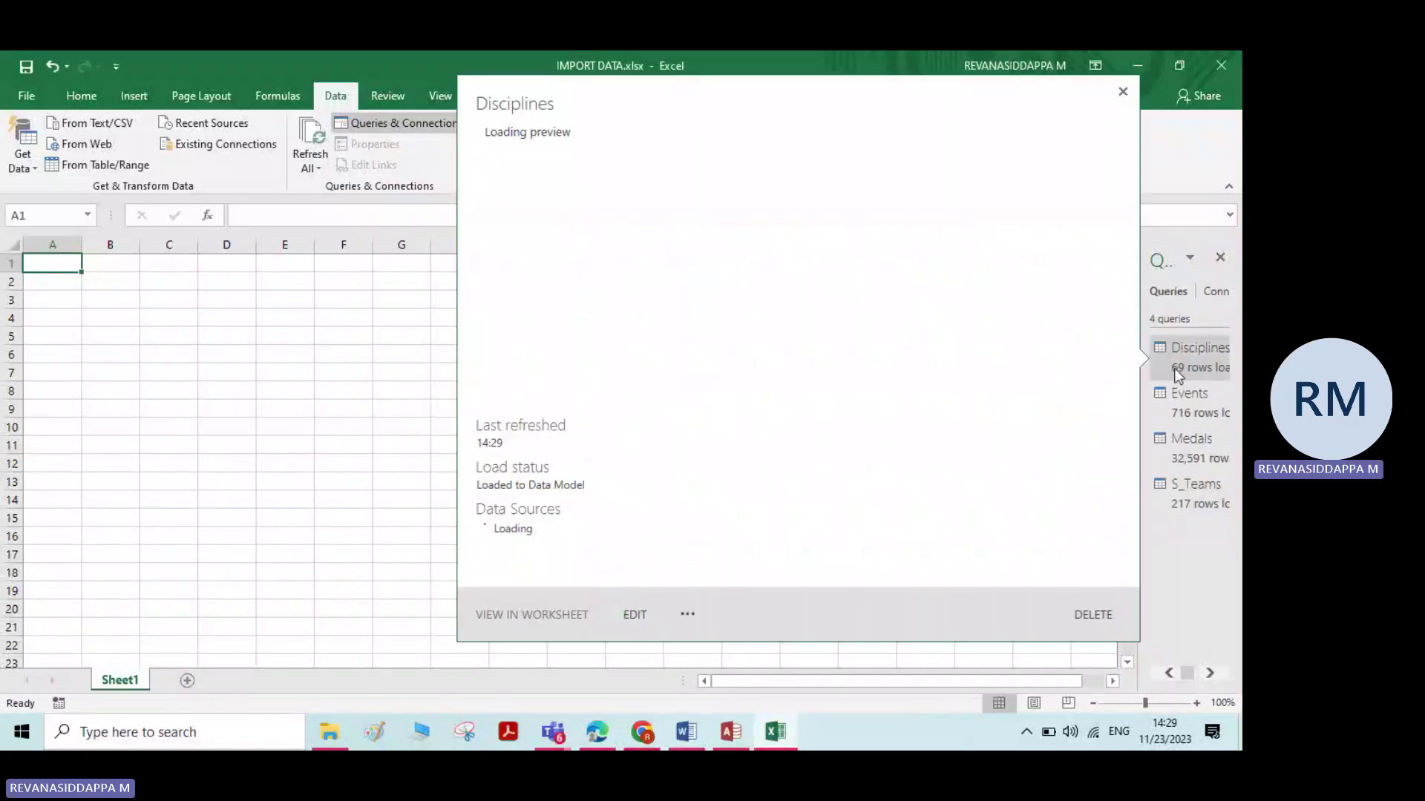
pyautogui.click(1120, 93)
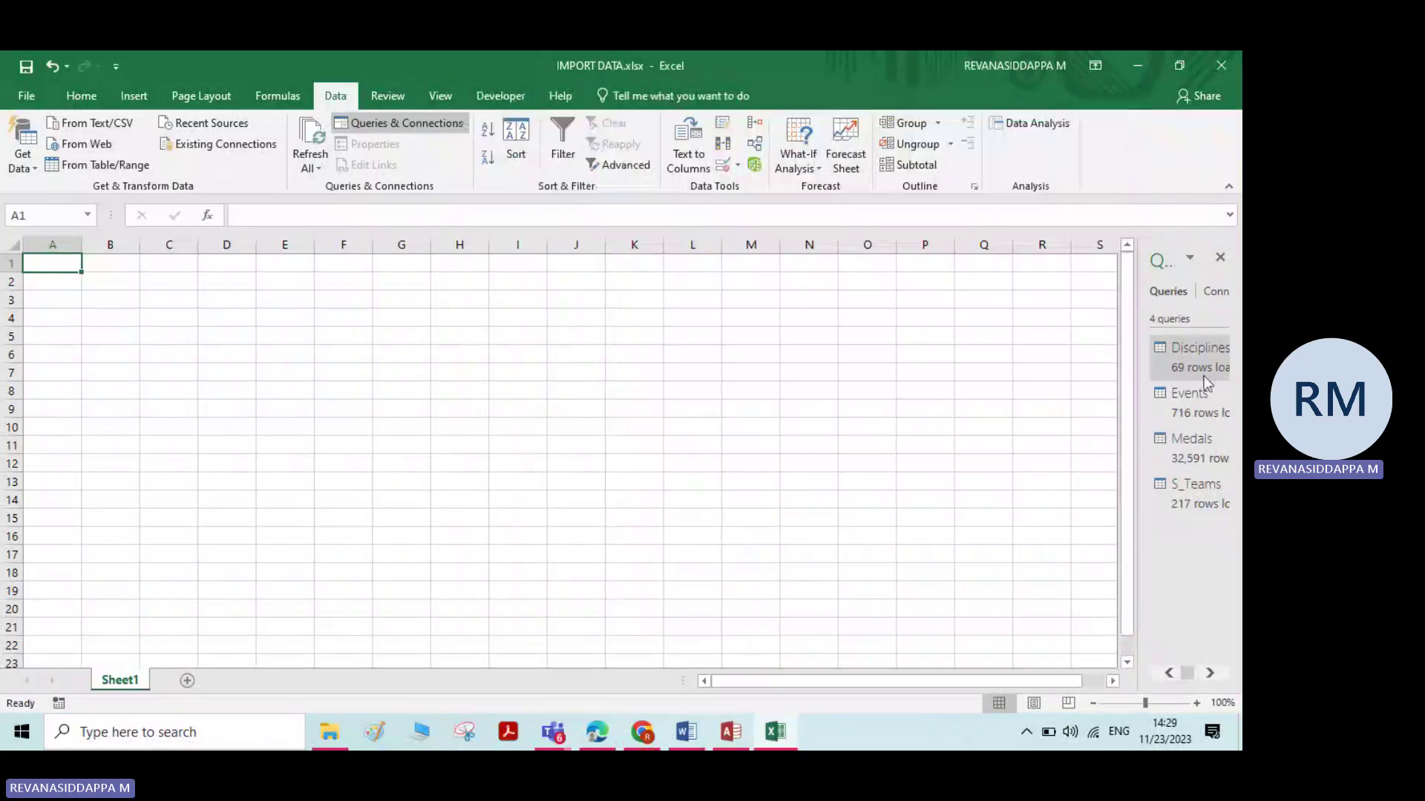
pyautogui.moveTo(1203, 376)
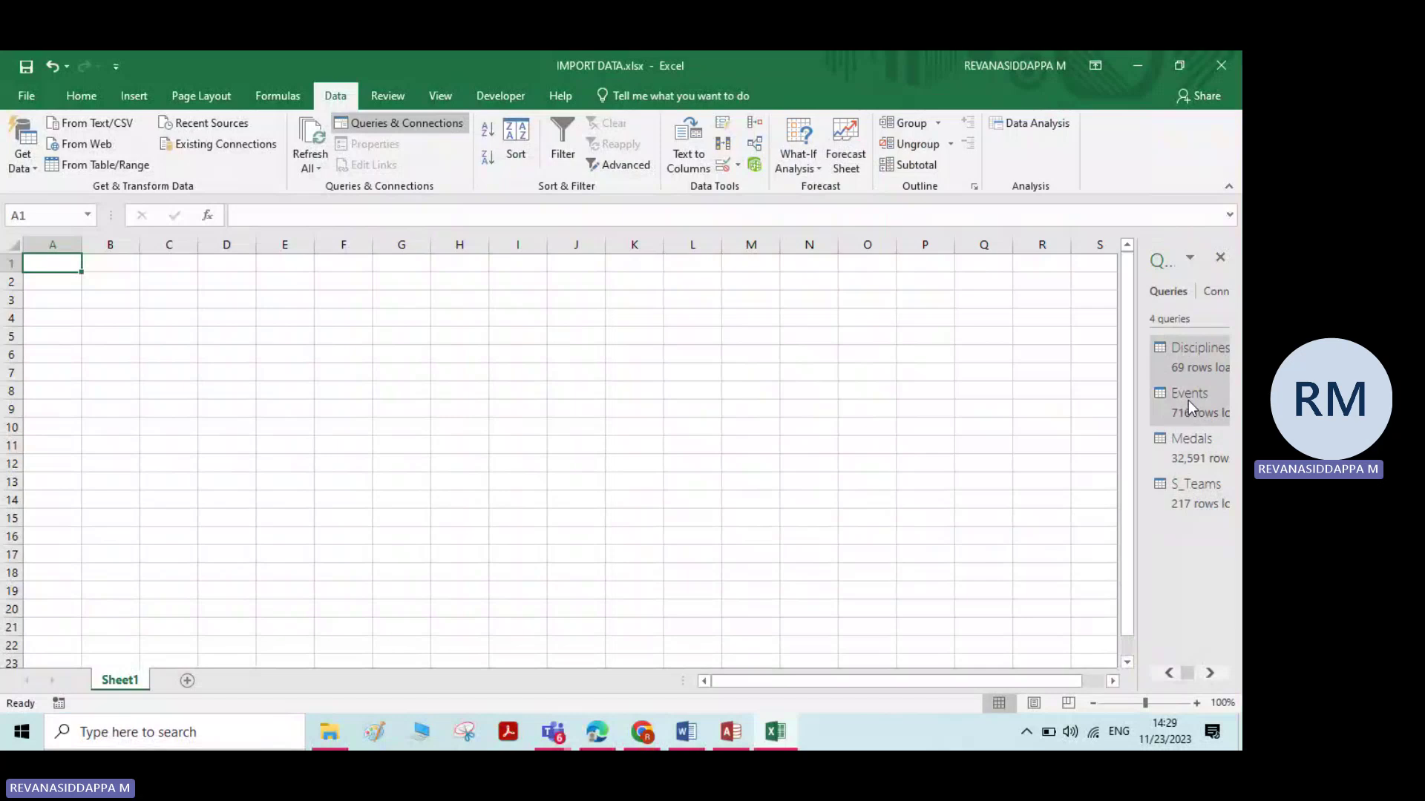
pyautogui.rightClick(1187, 351)
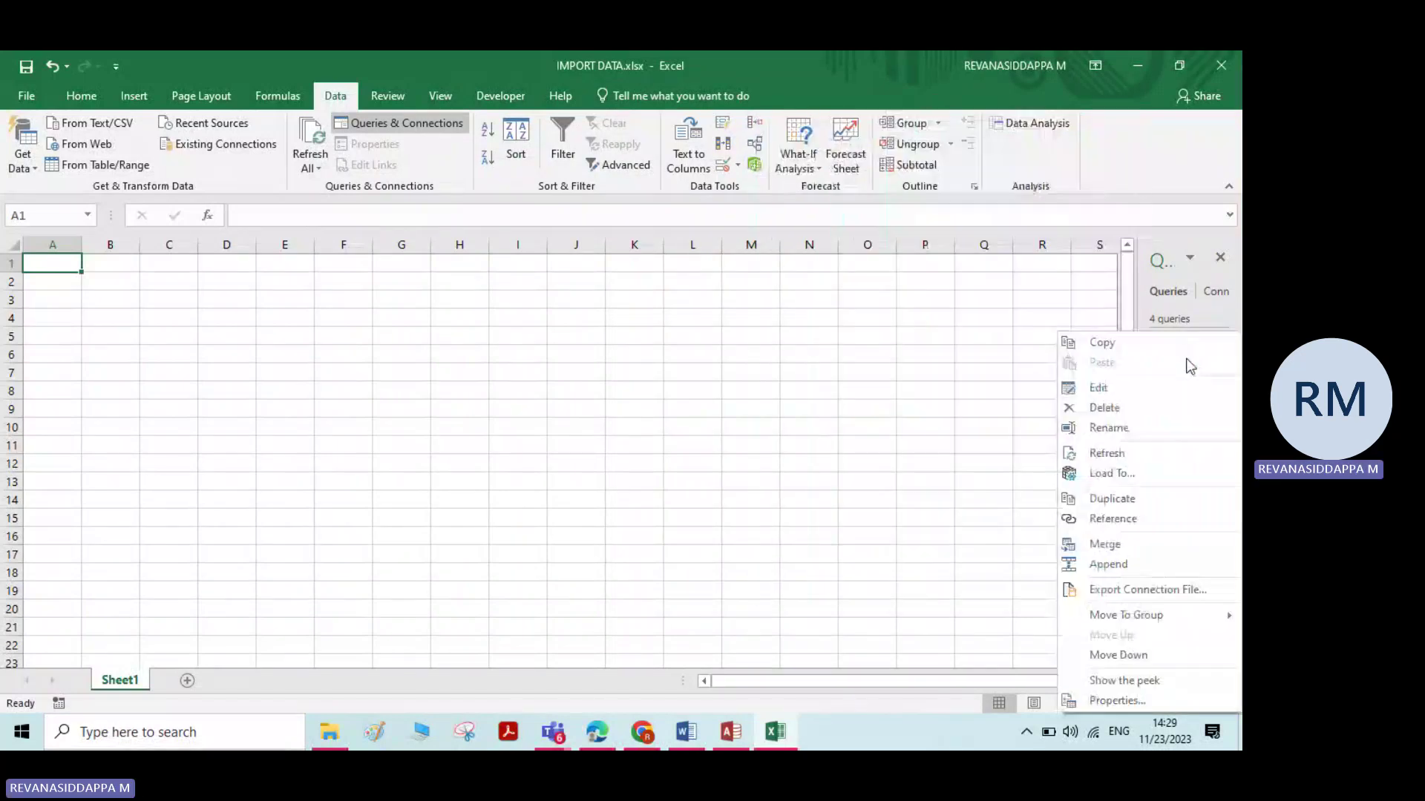
pyautogui.click(1108, 475)
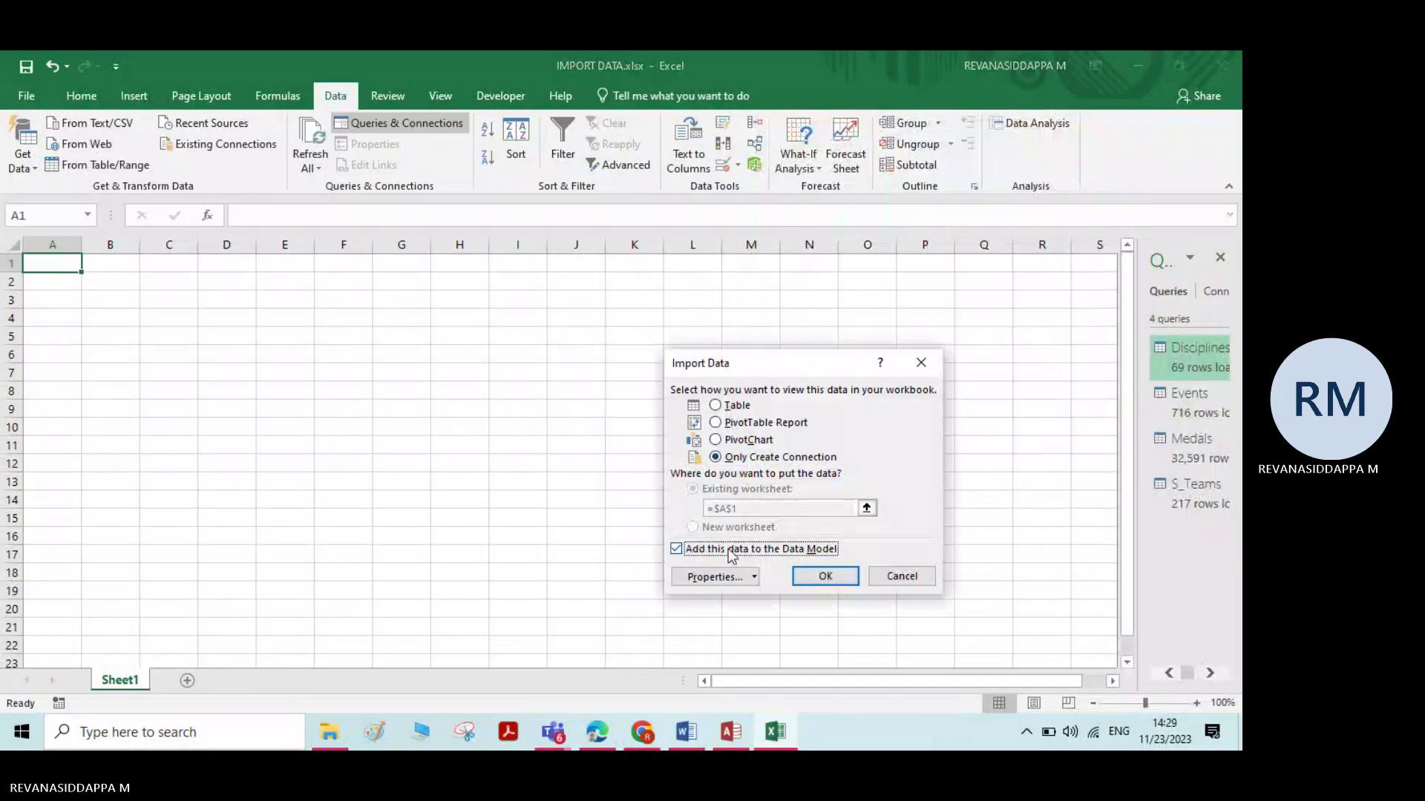
pyautogui.click(716, 405)
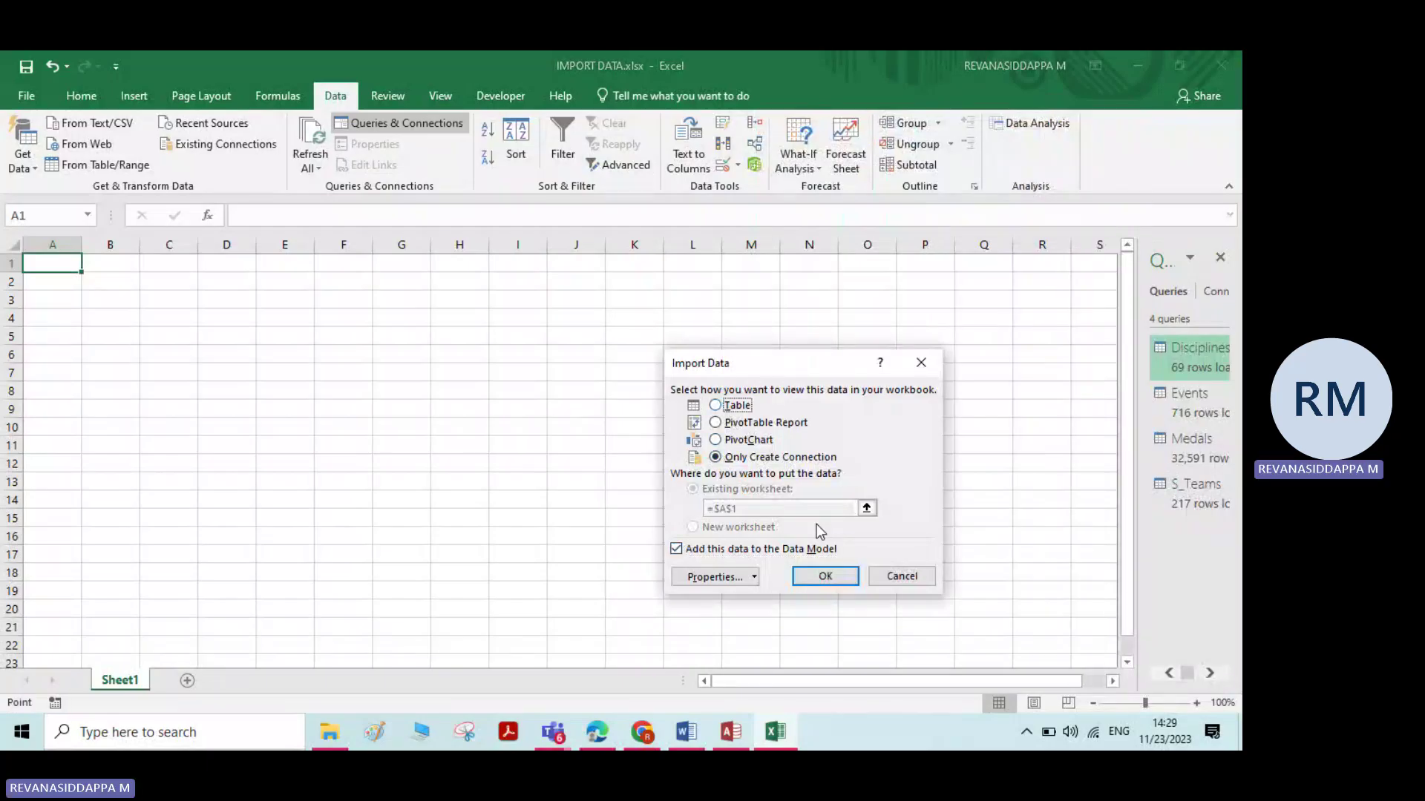
pyautogui.click(826, 577)
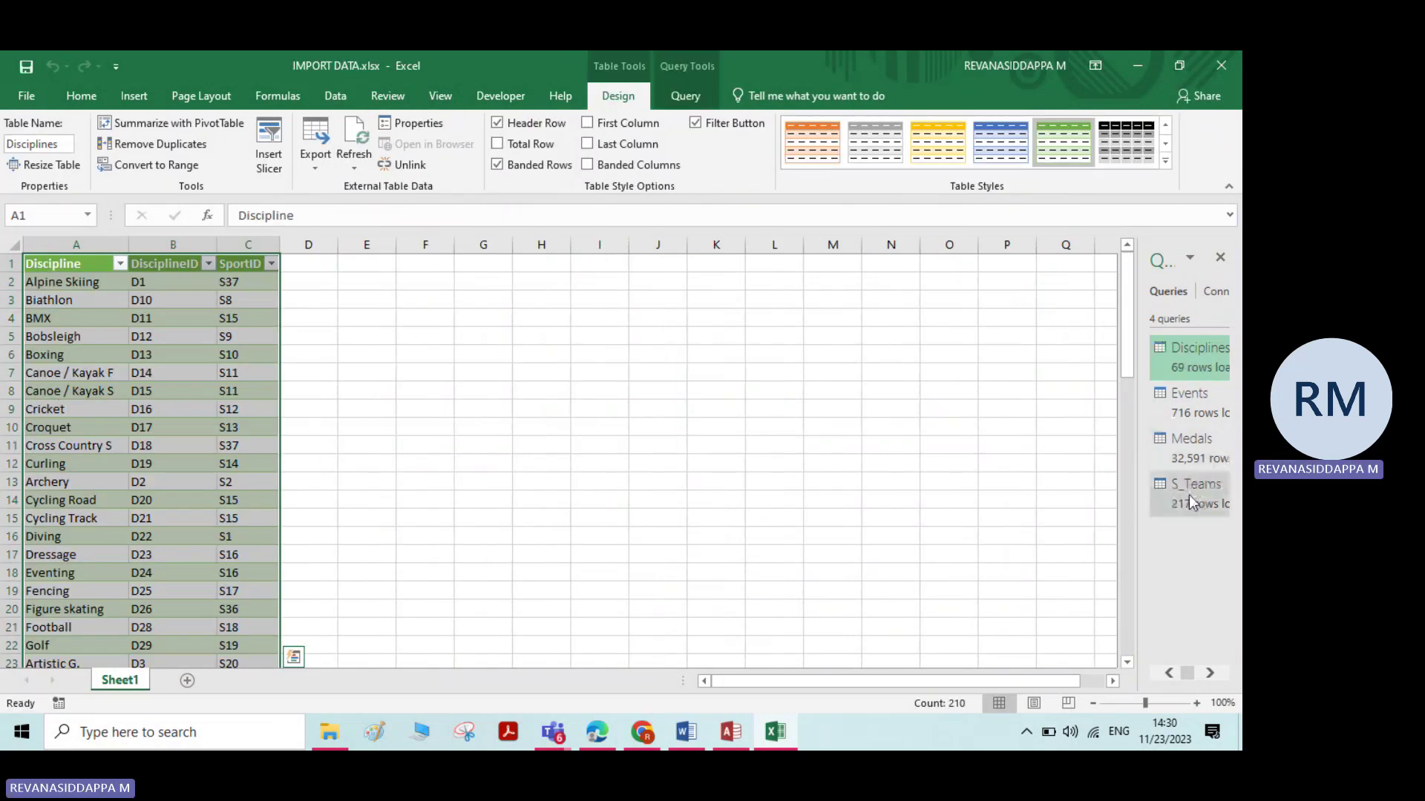
# Step: Load the S_Teams query as a table into a new worksheet, keeping it in the Data Model
pyautogui.moveTo(1186, 501)
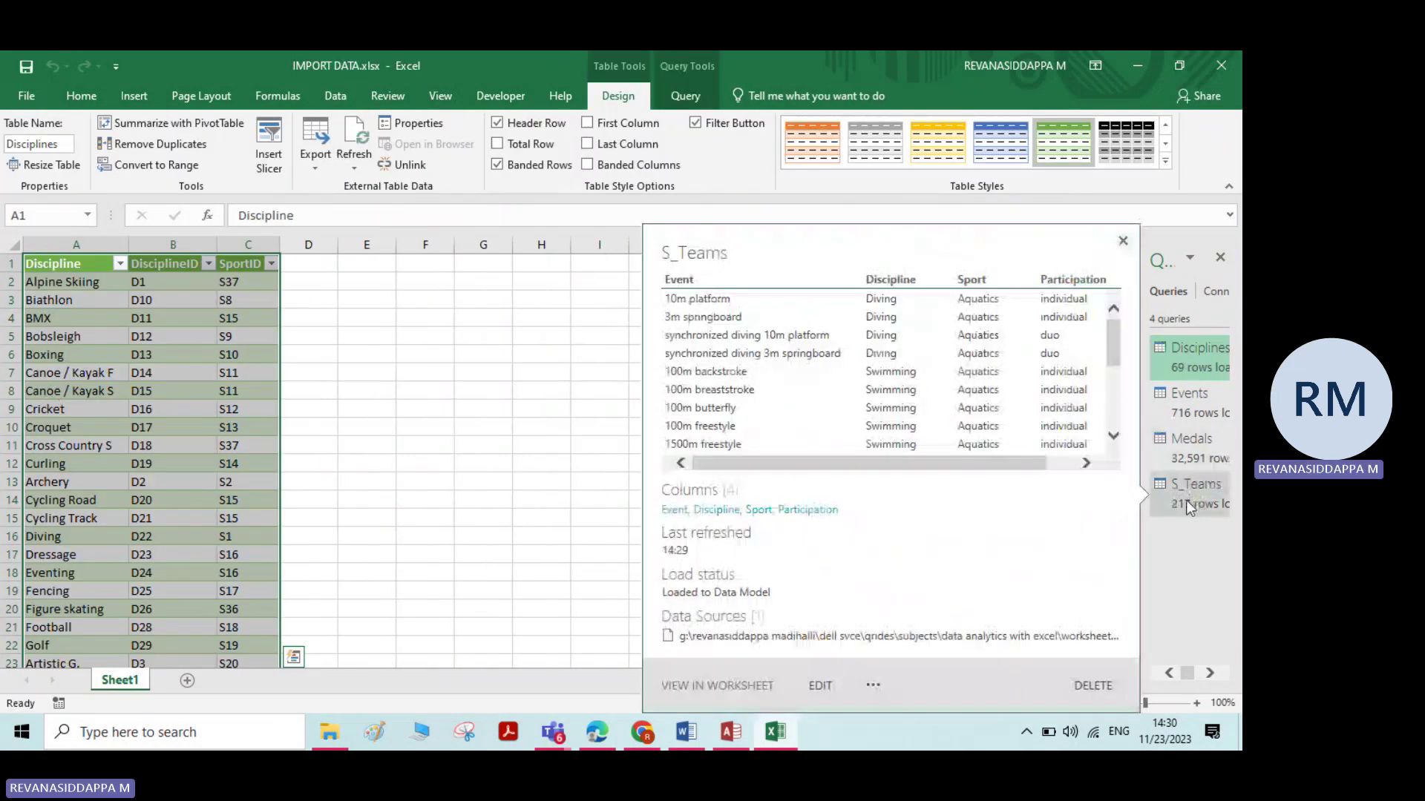
pyautogui.rightClick(1186, 492)
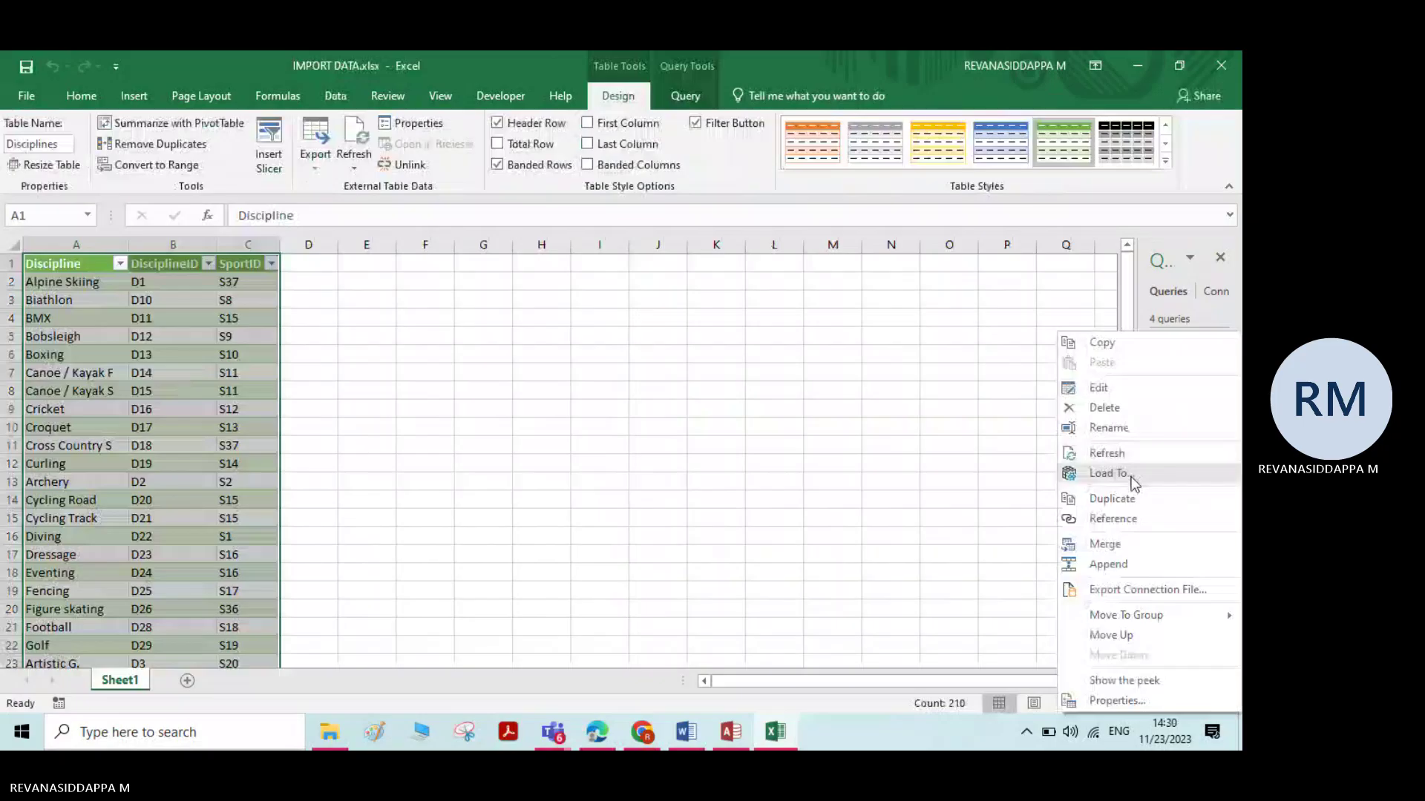
pyautogui.click(1107, 473)
pyautogui.click(826, 577)
pyautogui.press('Return')
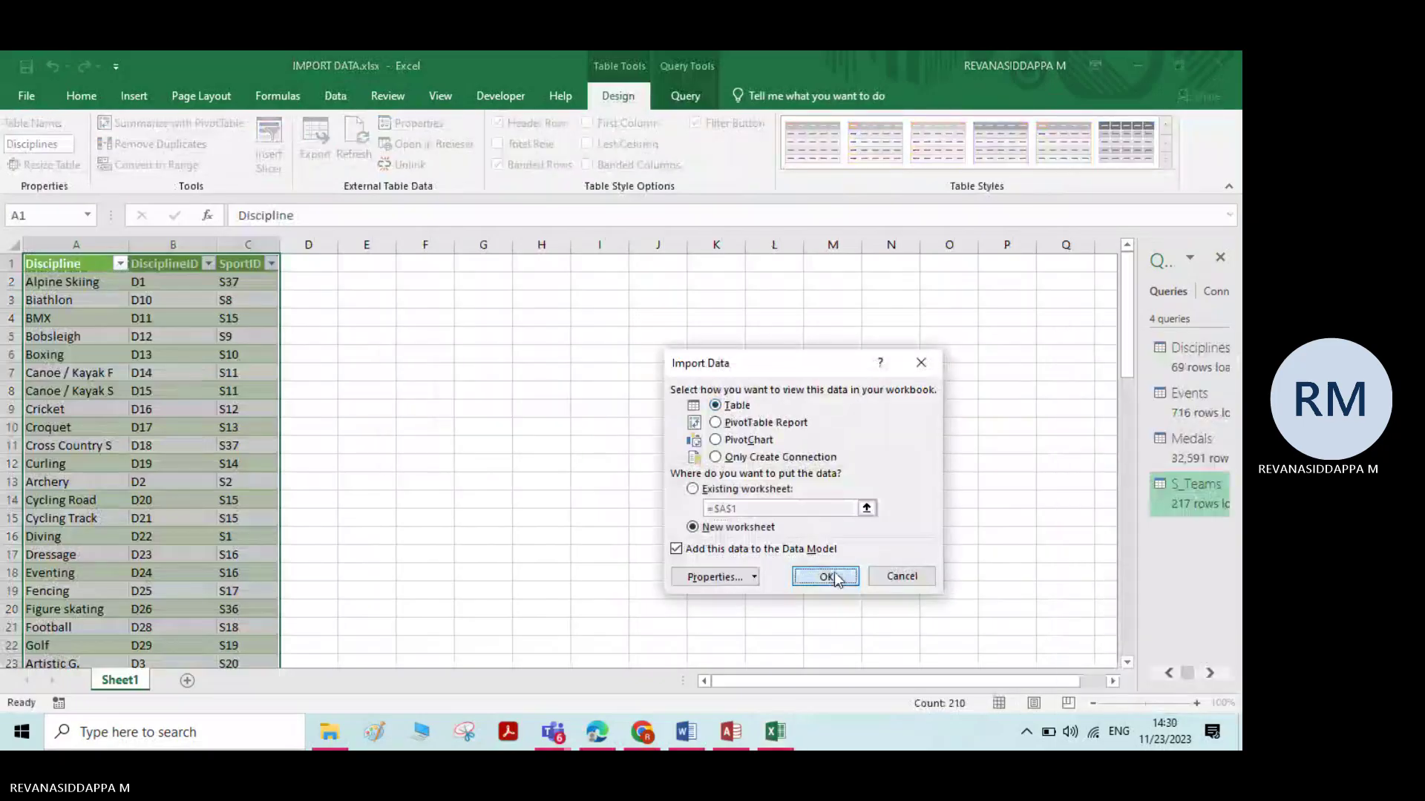
pyautogui.click(826, 577)
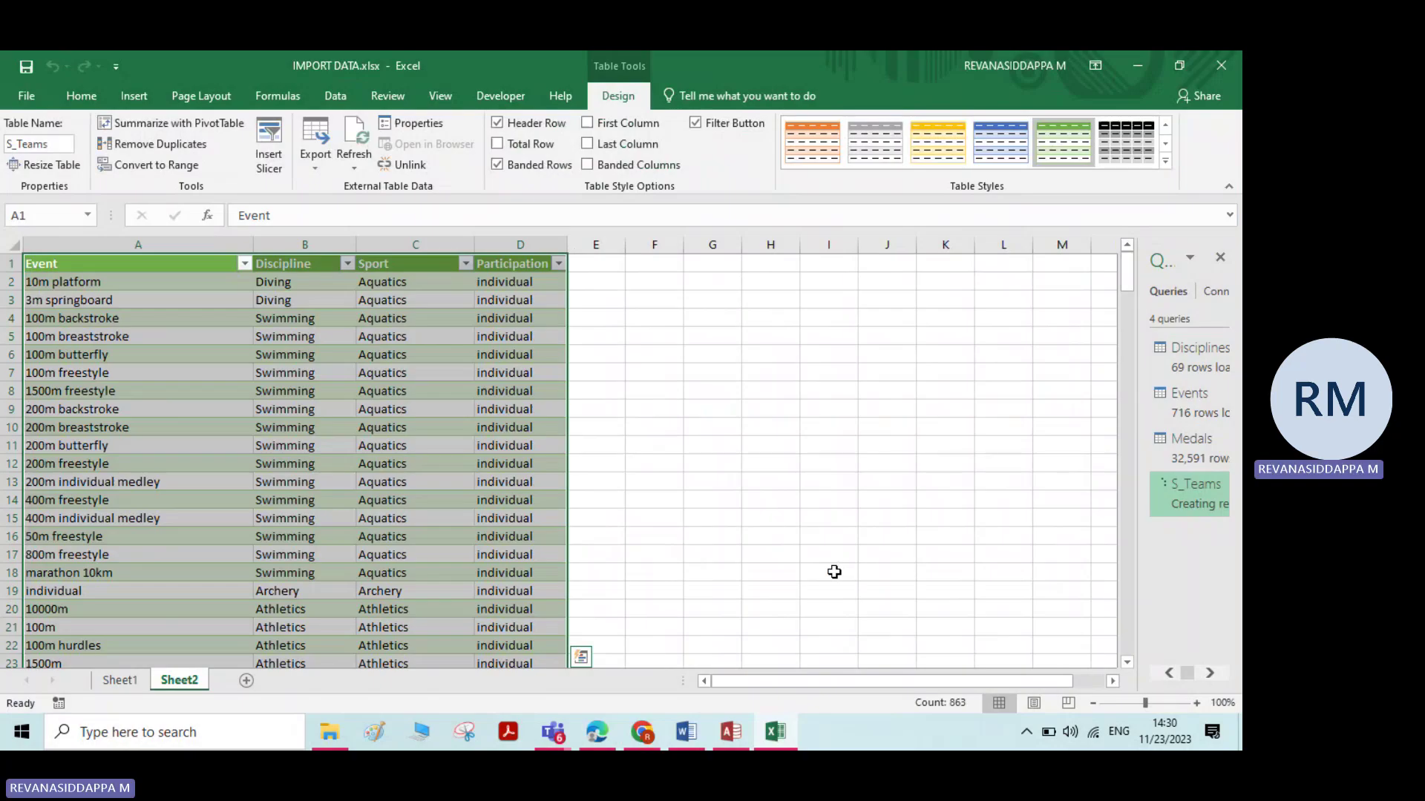
# Step: Close the workbook without saving the imported tables, and reopen IMPORT DATA.xlsx from the EXP 2 folder
pyautogui.click(326, 742)
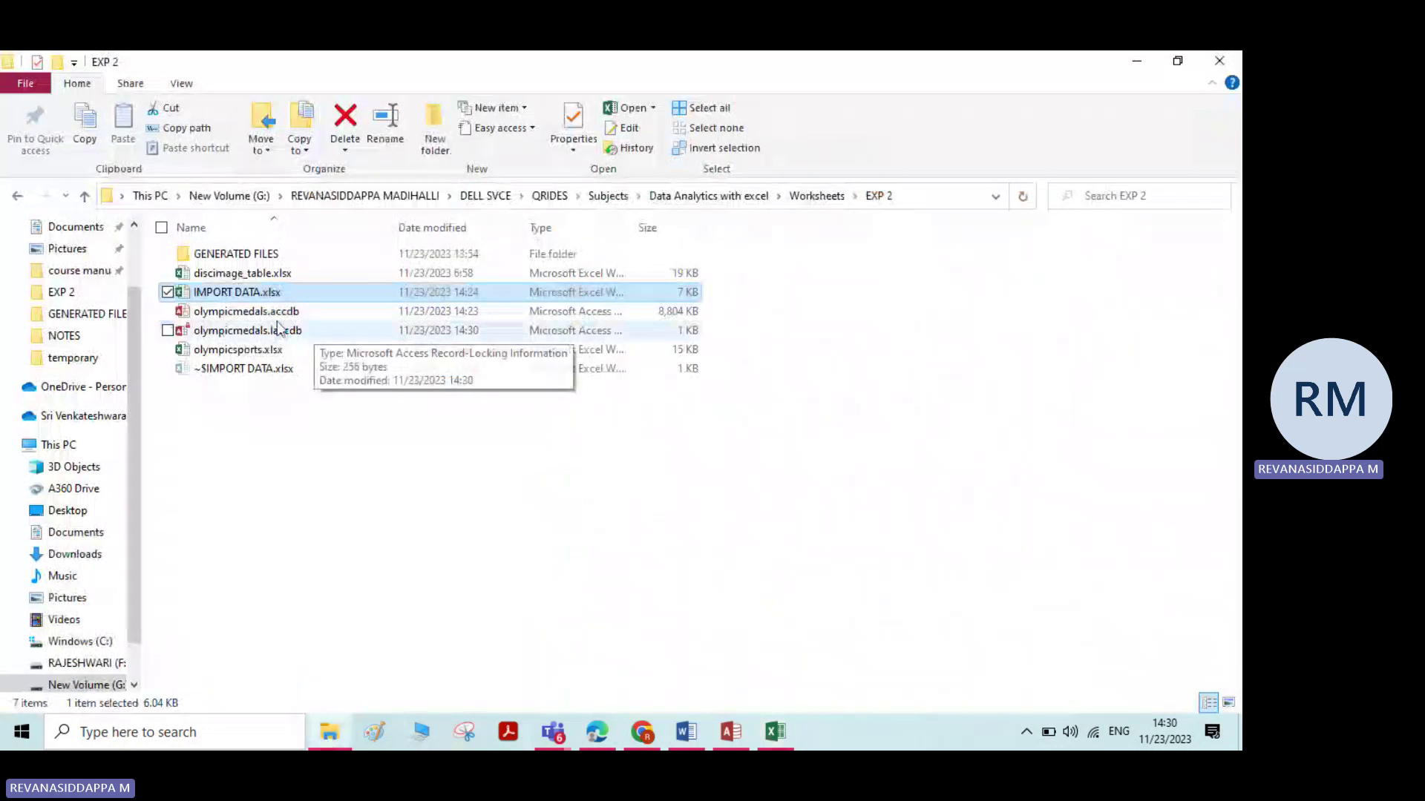
pyautogui.click(269, 313)
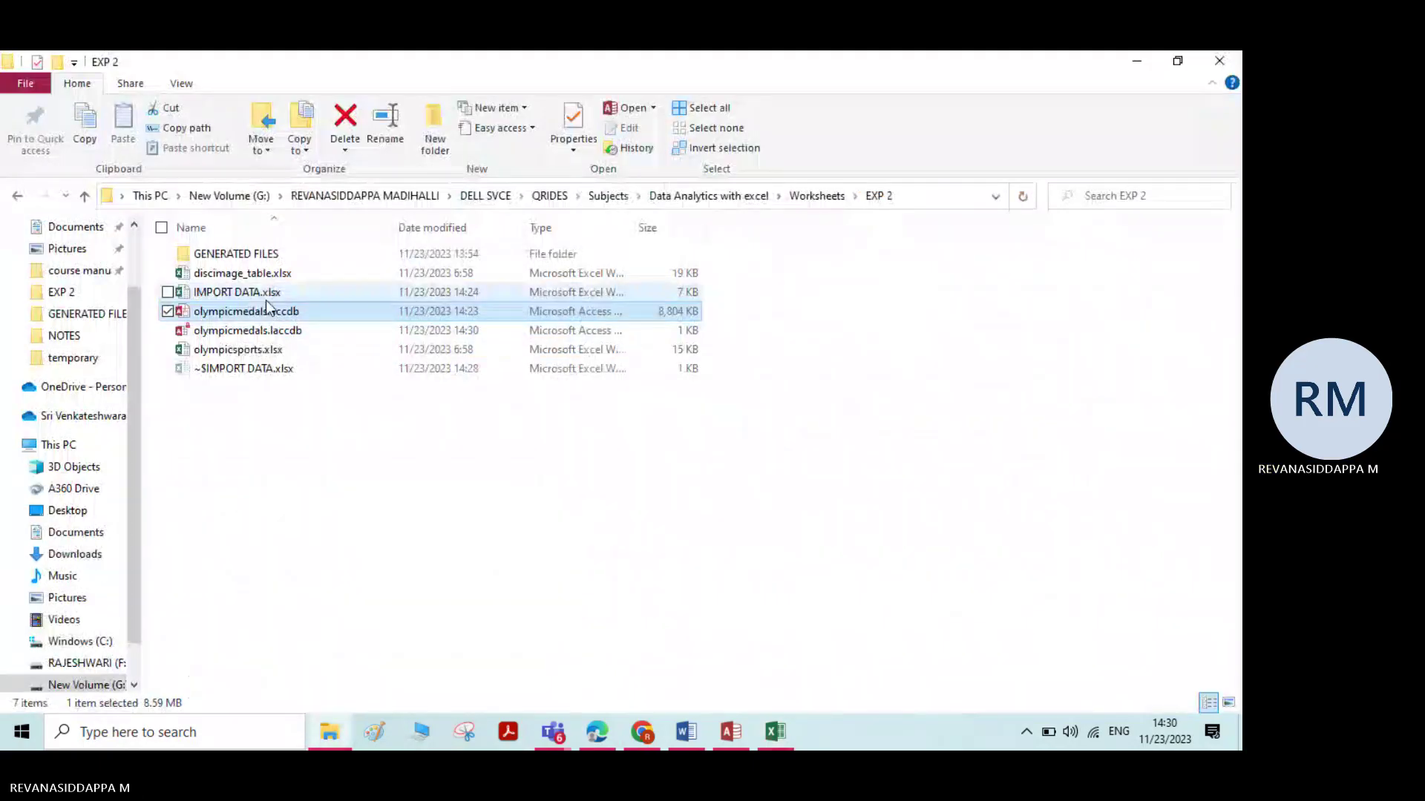
pyautogui.doubleClick(266, 300)
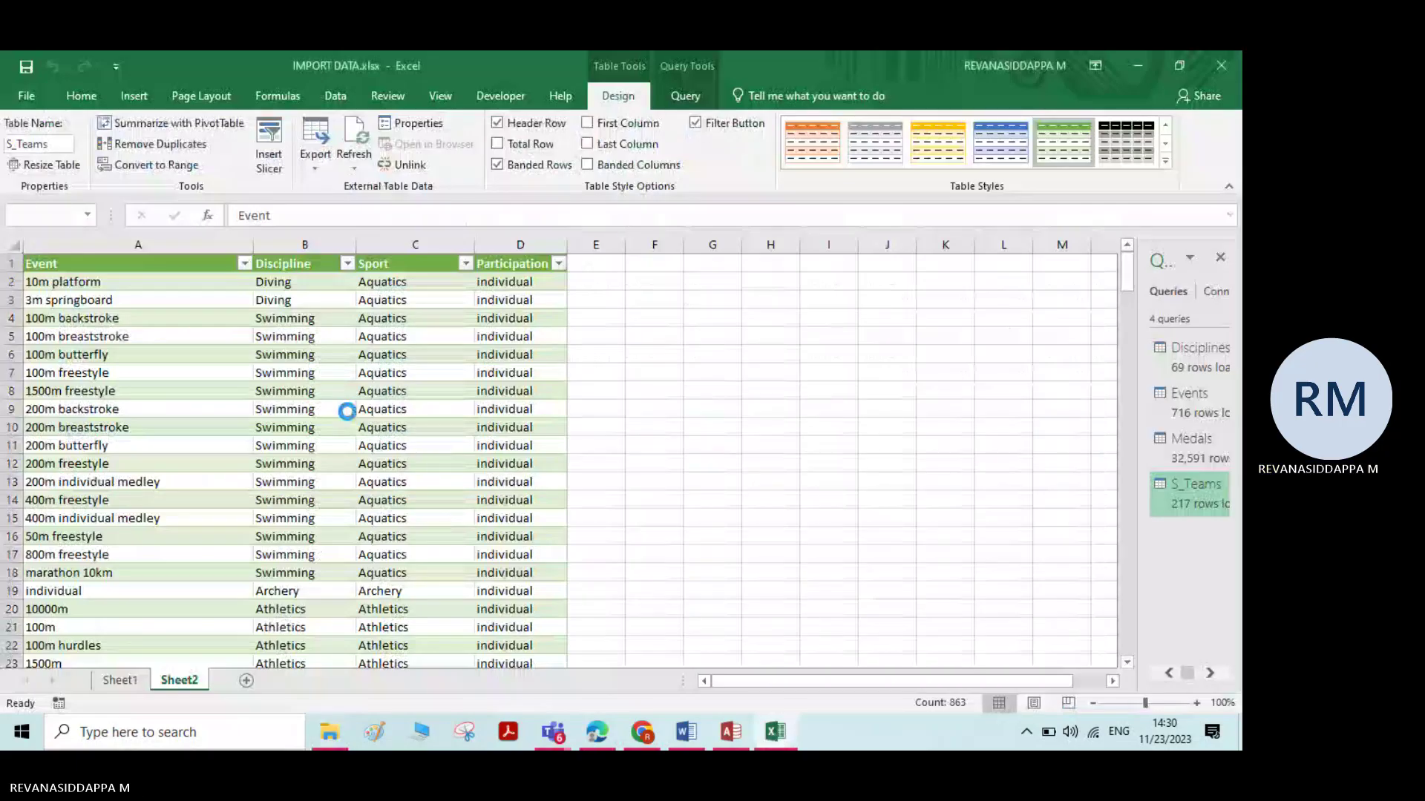
pyautogui.hotkey('alt', 'F4')
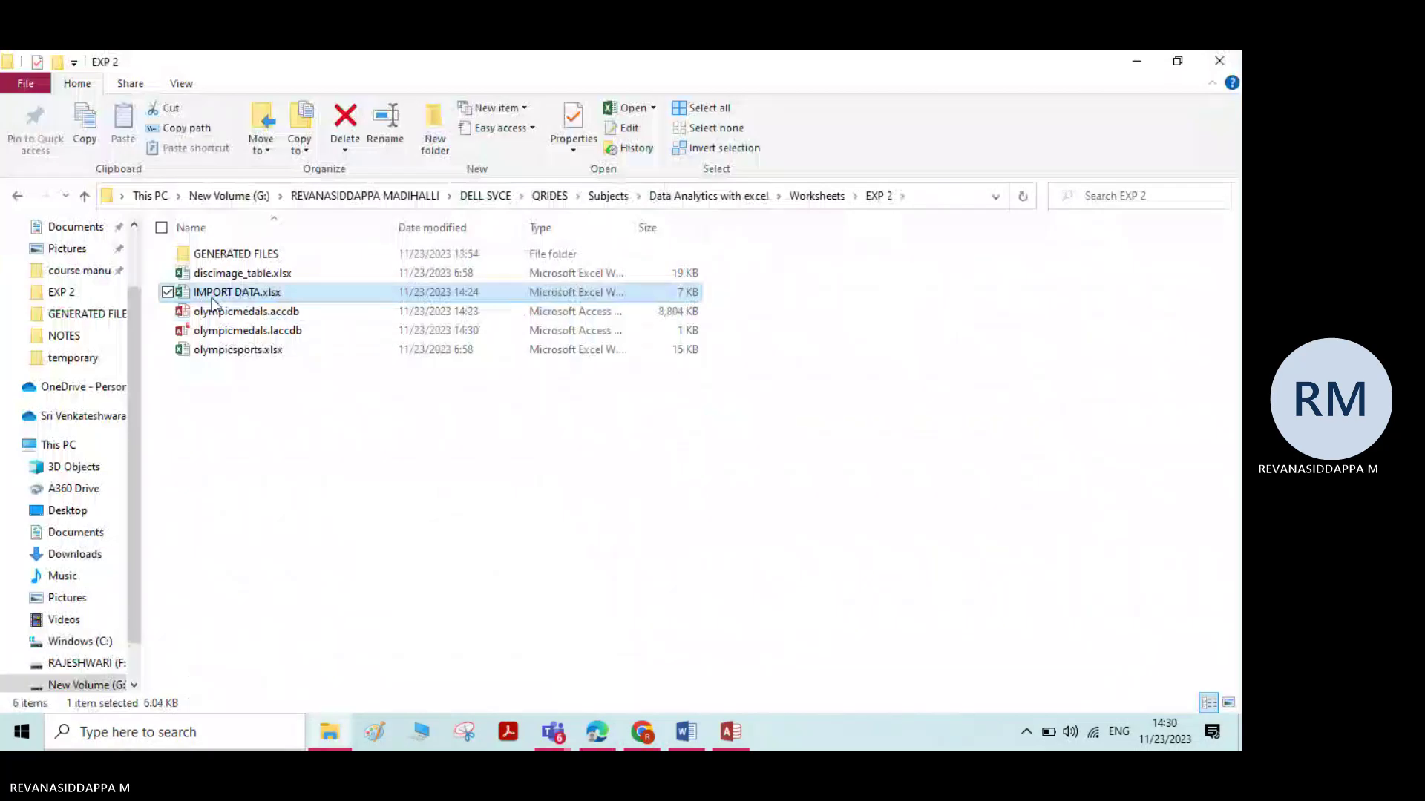
pyautogui.doubleClick(210, 297)
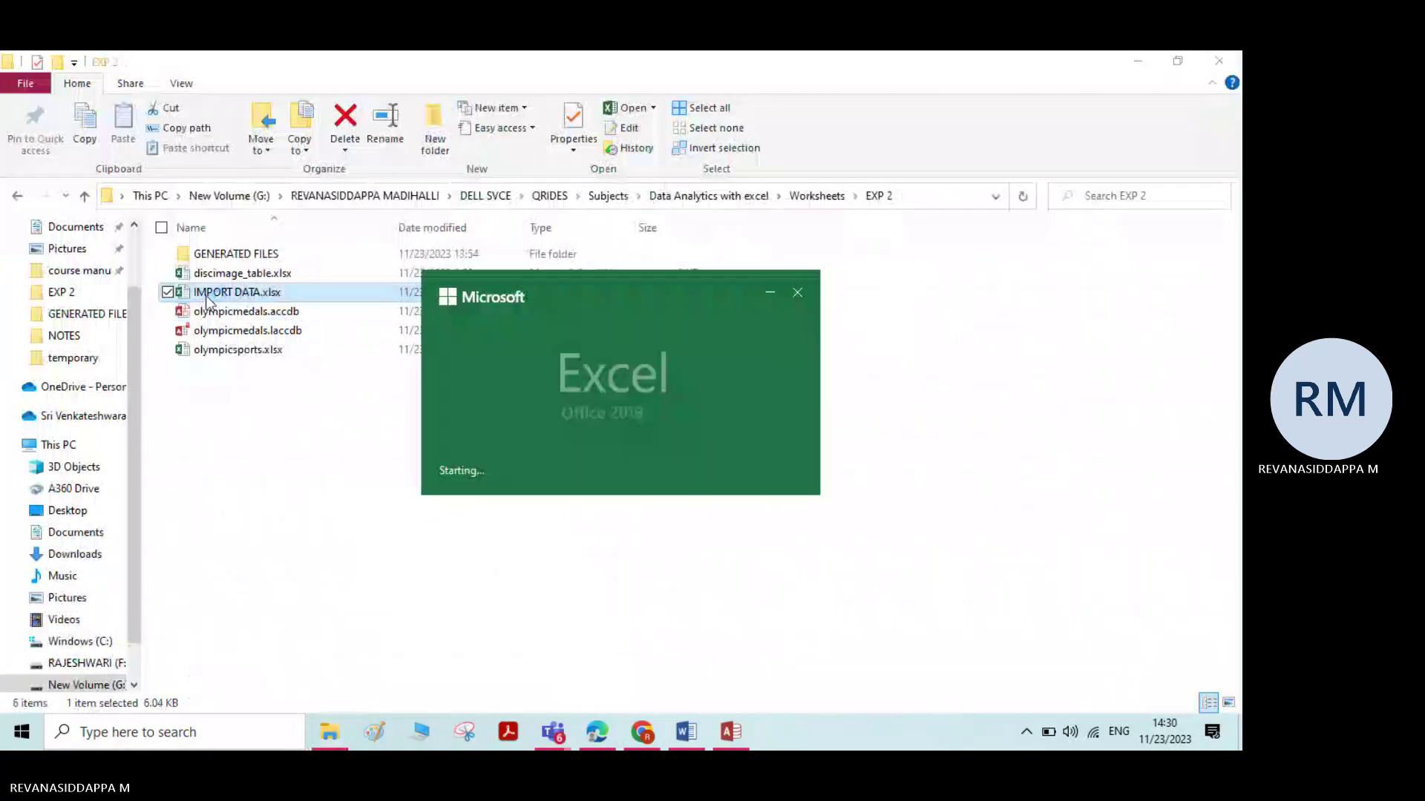
pyautogui.click(768, 297)
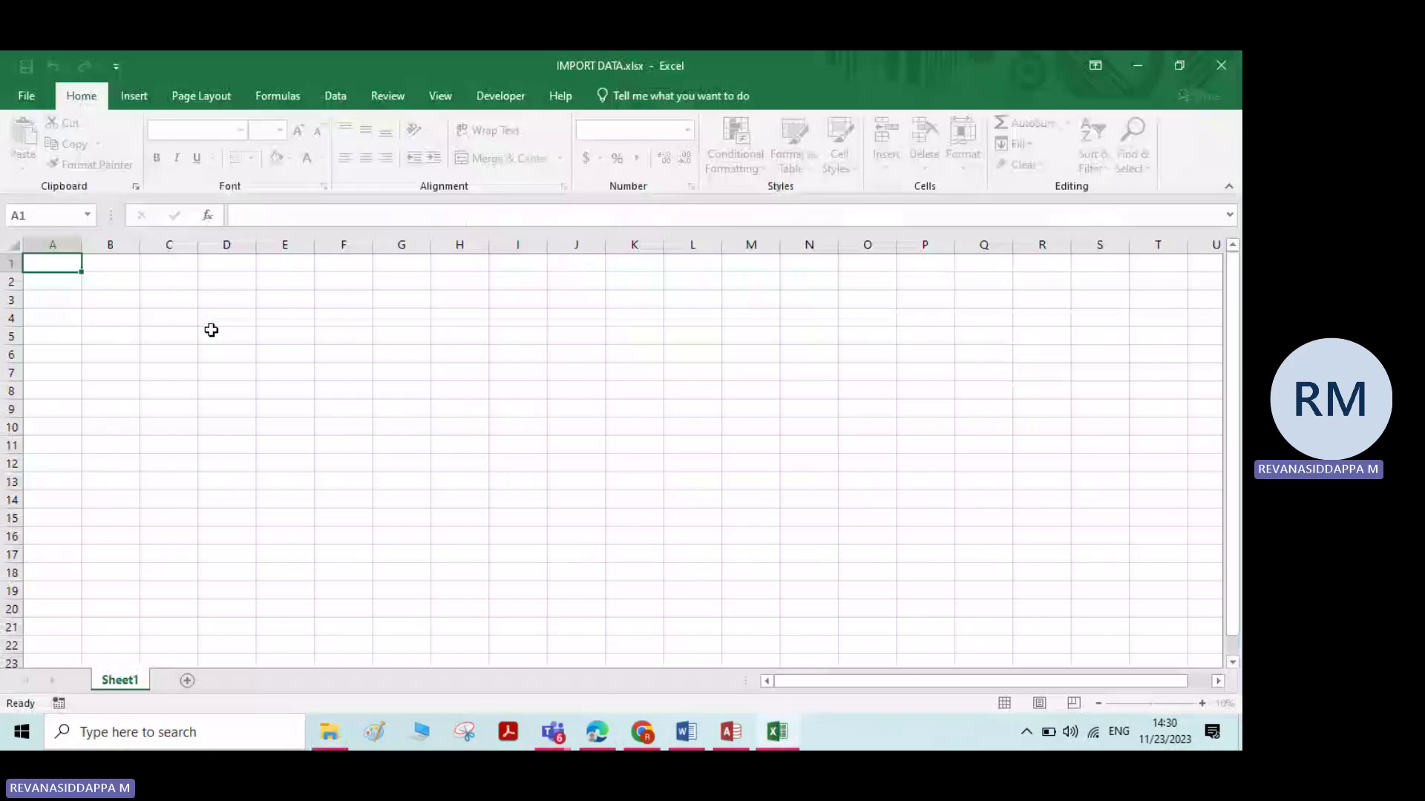
# Step: Locate olympicsports.xlsx in the EXP 2 folder in File Explorer, and return to the IMPORT DATA workbook in Excel
pyautogui.click(330, 735)
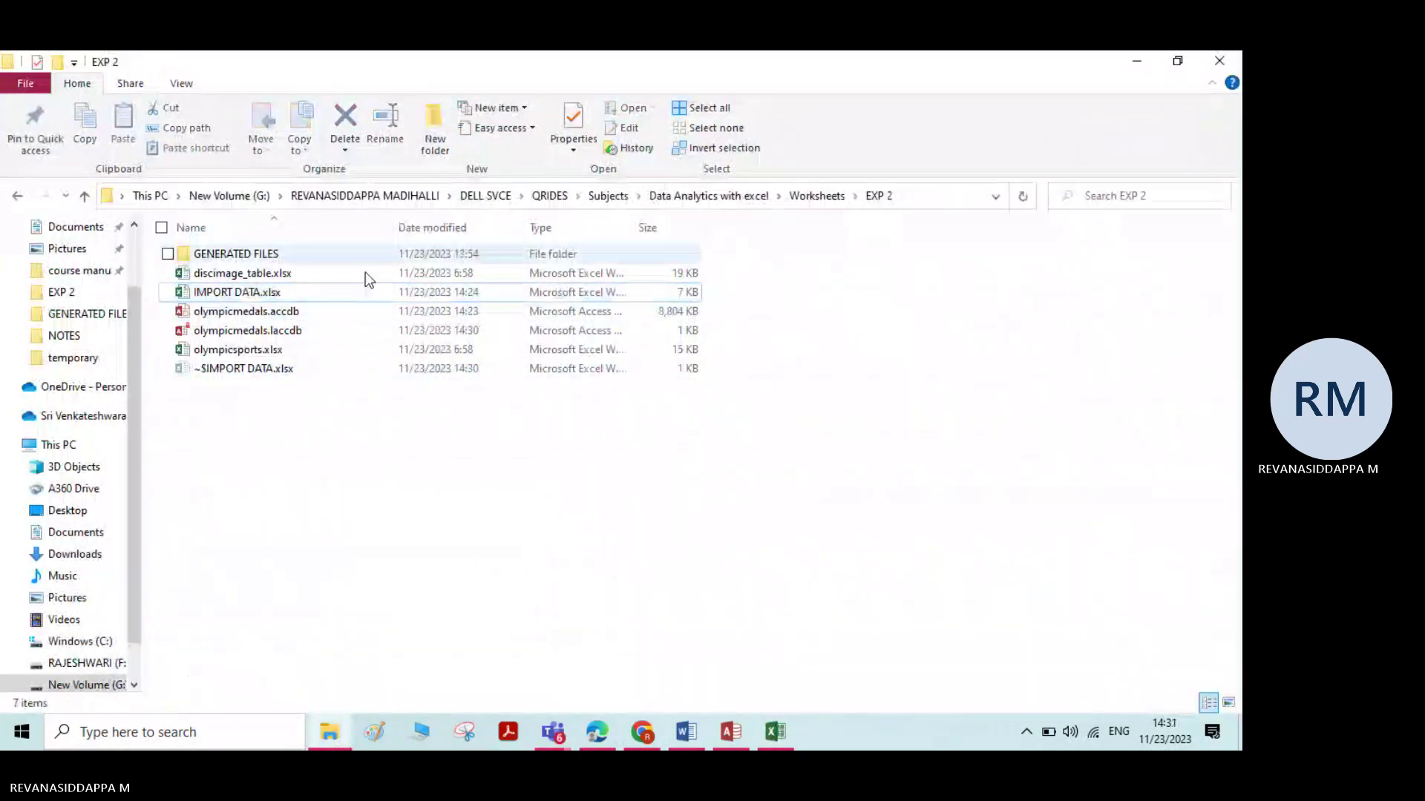
pyautogui.click(237, 357)
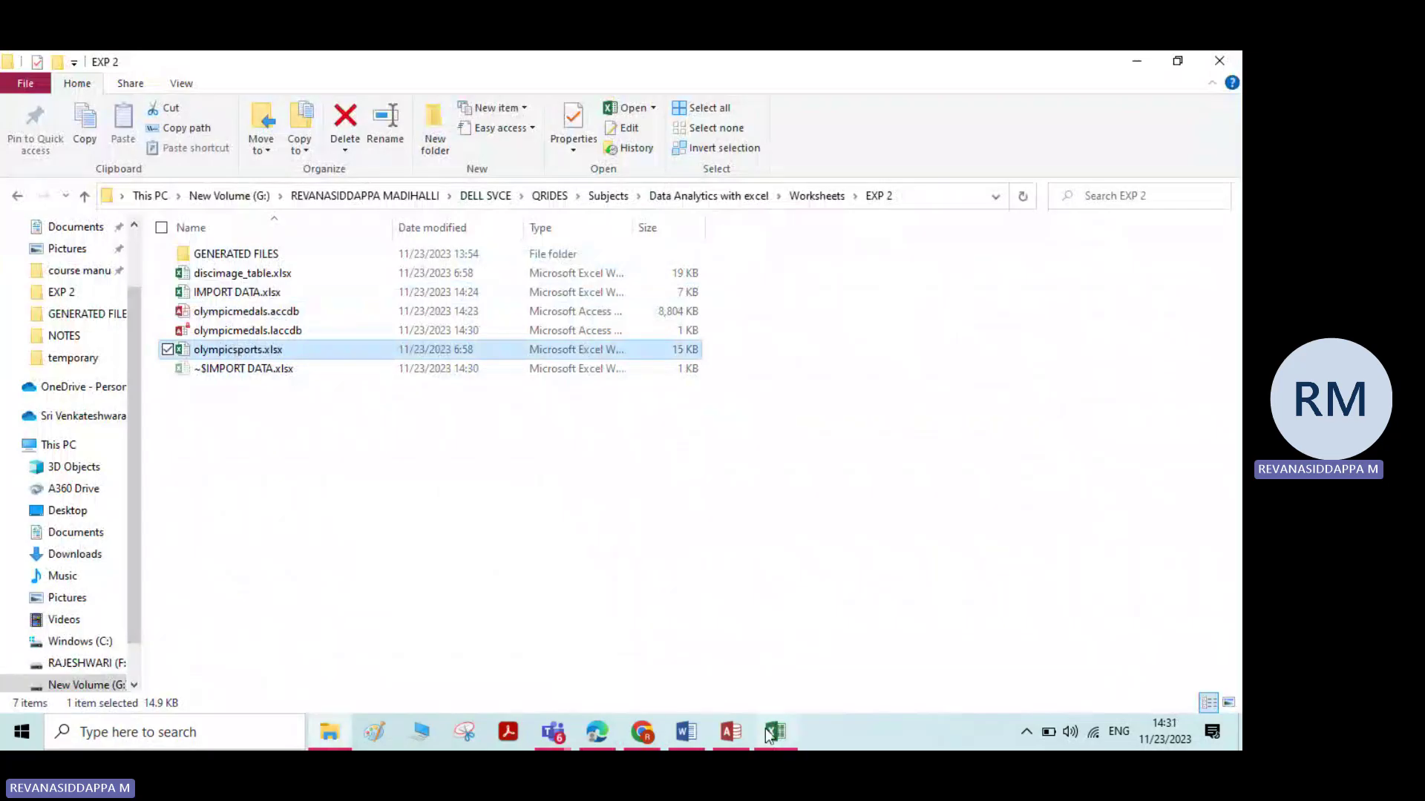
pyautogui.moveTo(768, 735)
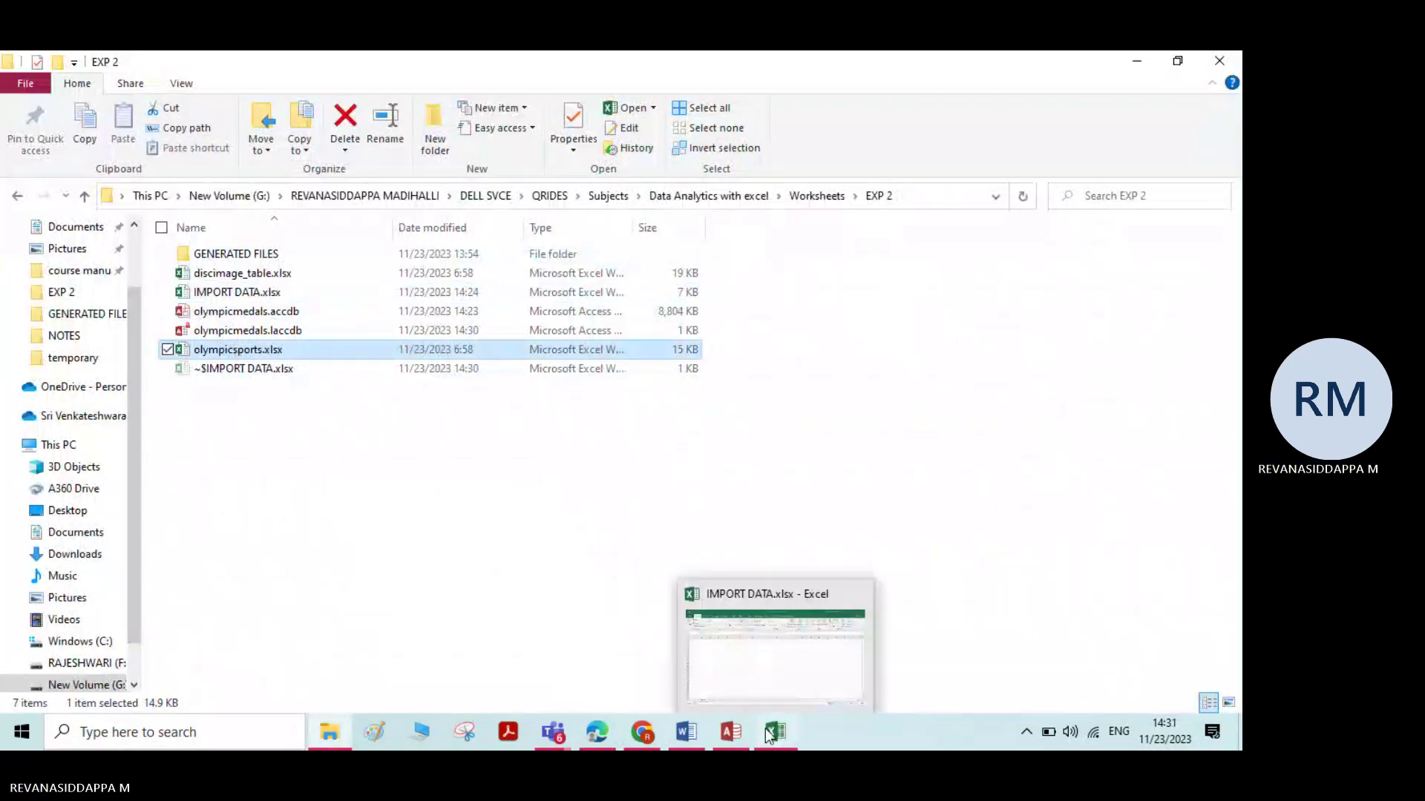
pyautogui.click(770, 734)
# Step: Start a data import from an Excel workbook and browse to the EXP 2 folder
pyautogui.click(345, 106)
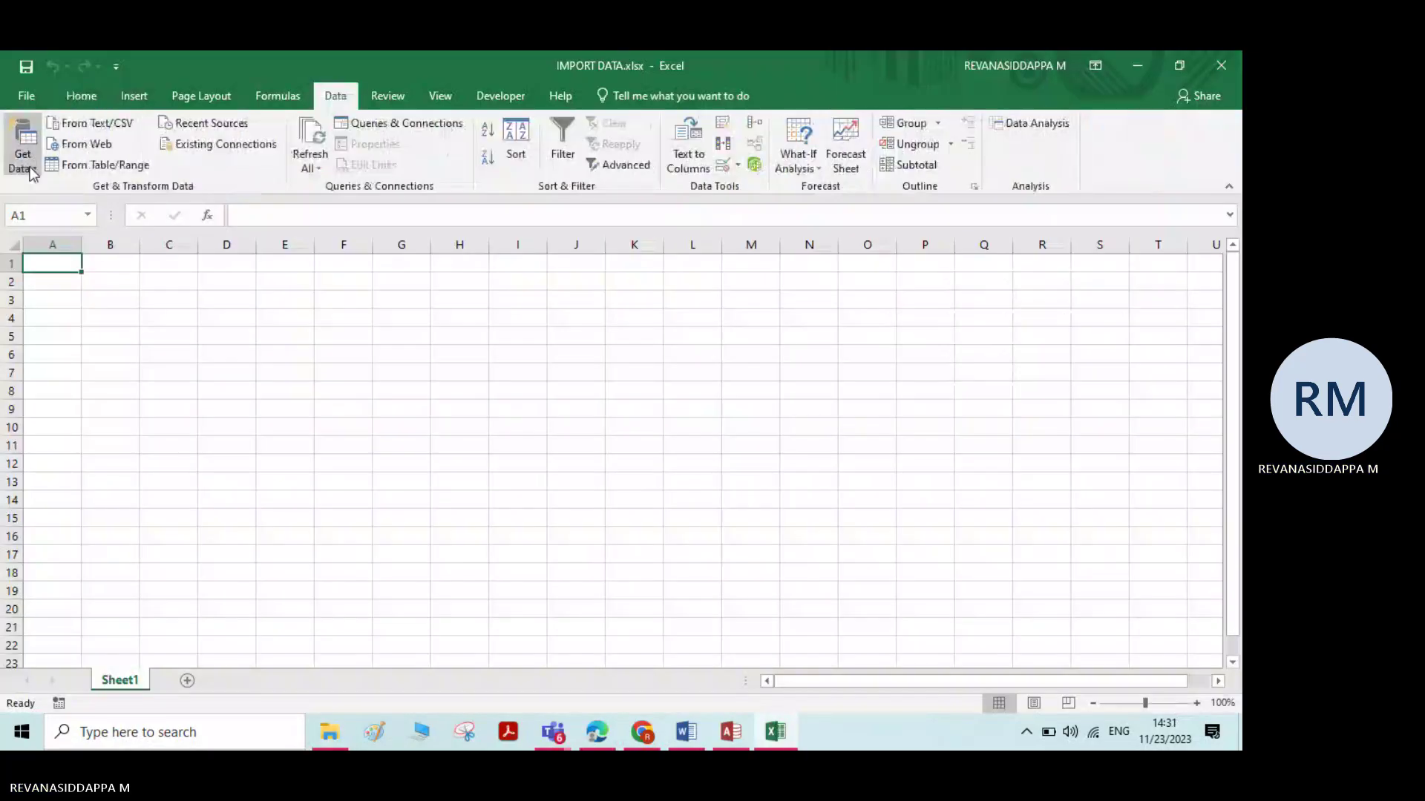
pyautogui.click(23, 149)
pyautogui.moveTo(123, 216)
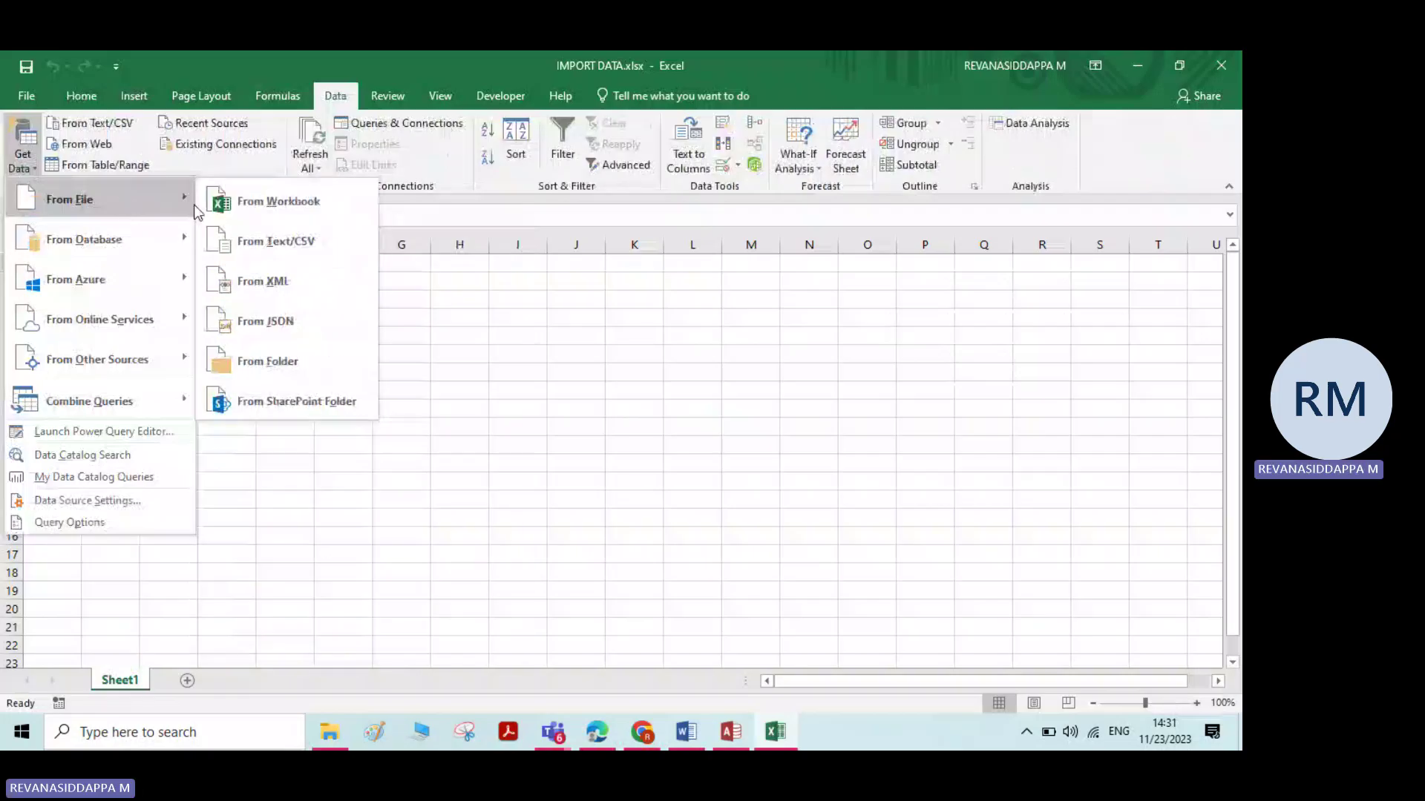
pyautogui.click(251, 204)
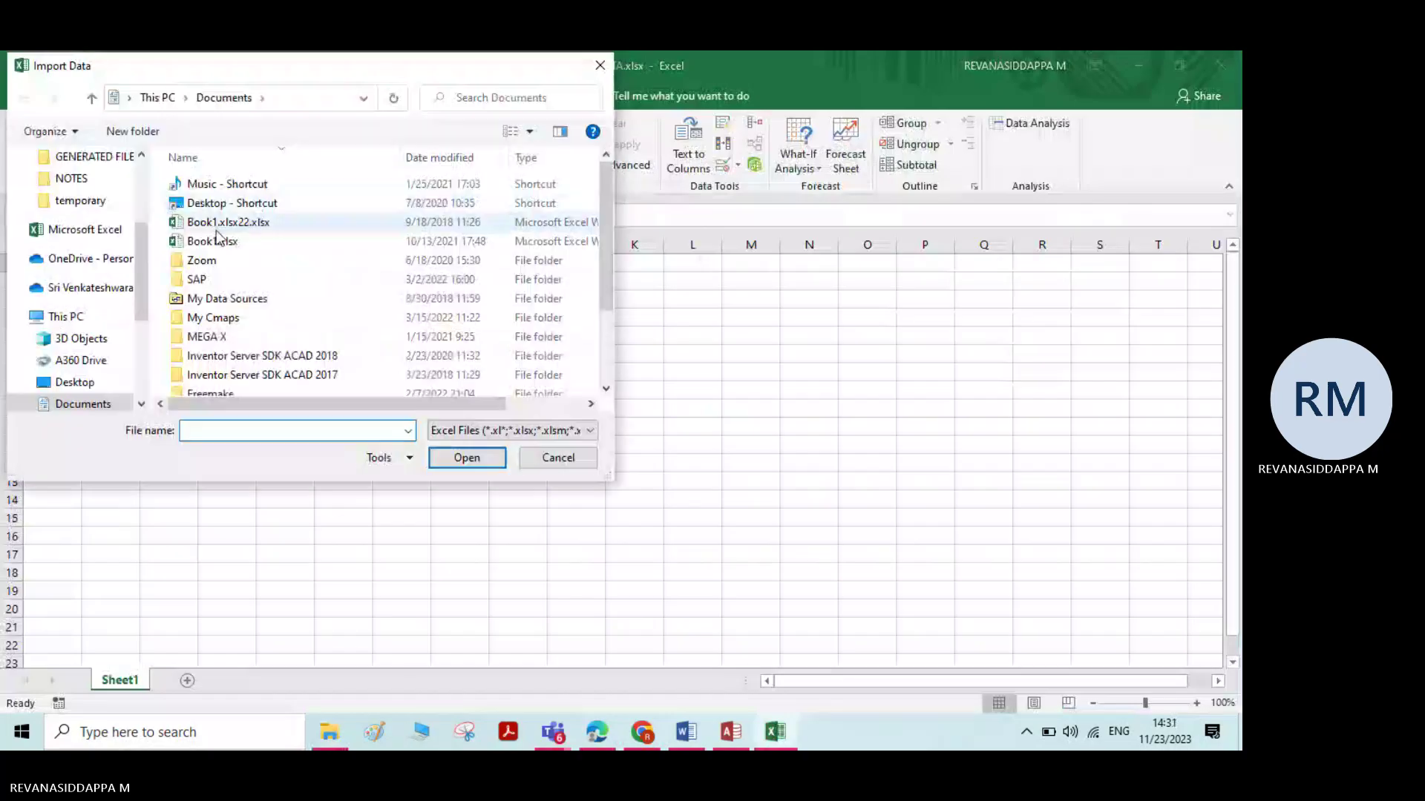
pyautogui.click(72, 178)
pyautogui.click(87, 202)
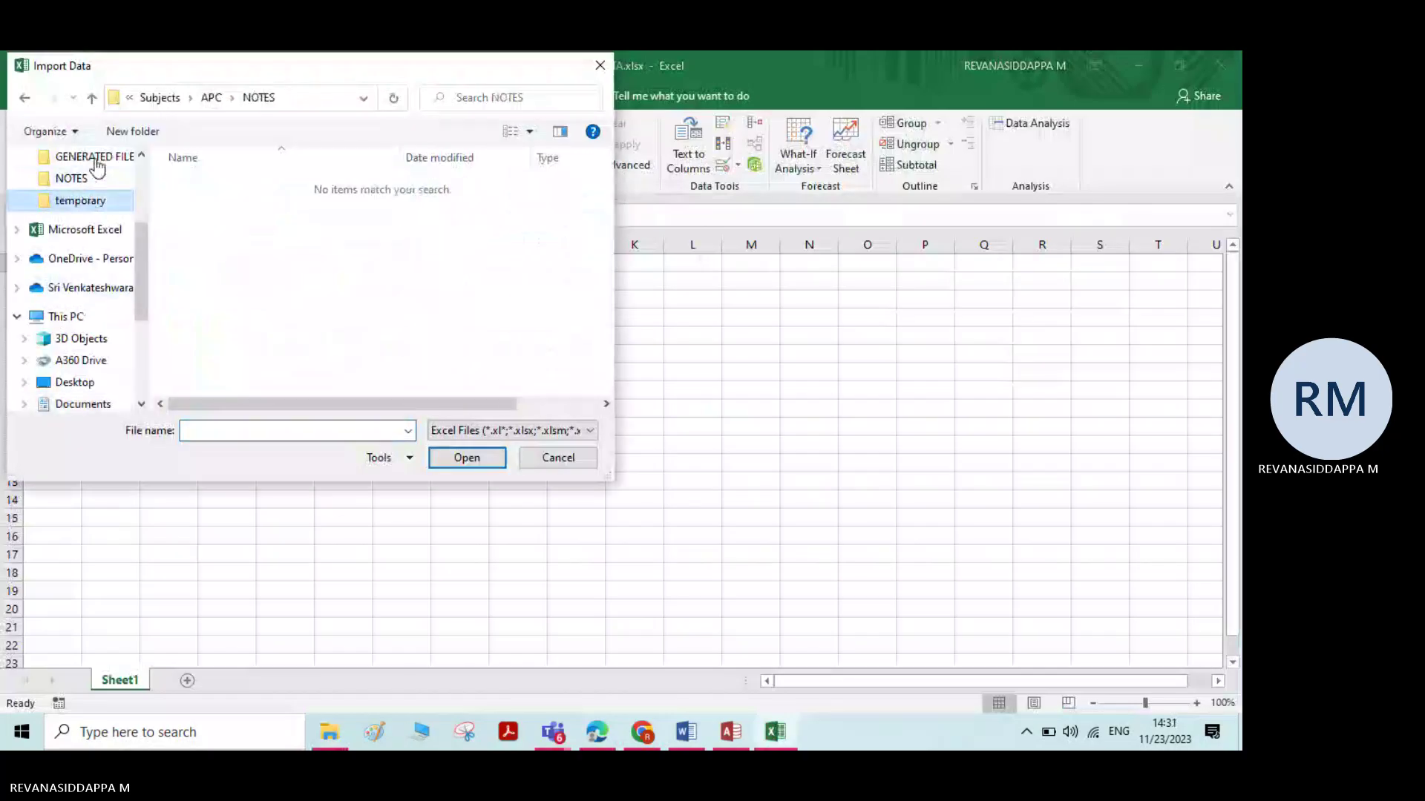
pyautogui.click(97, 158)
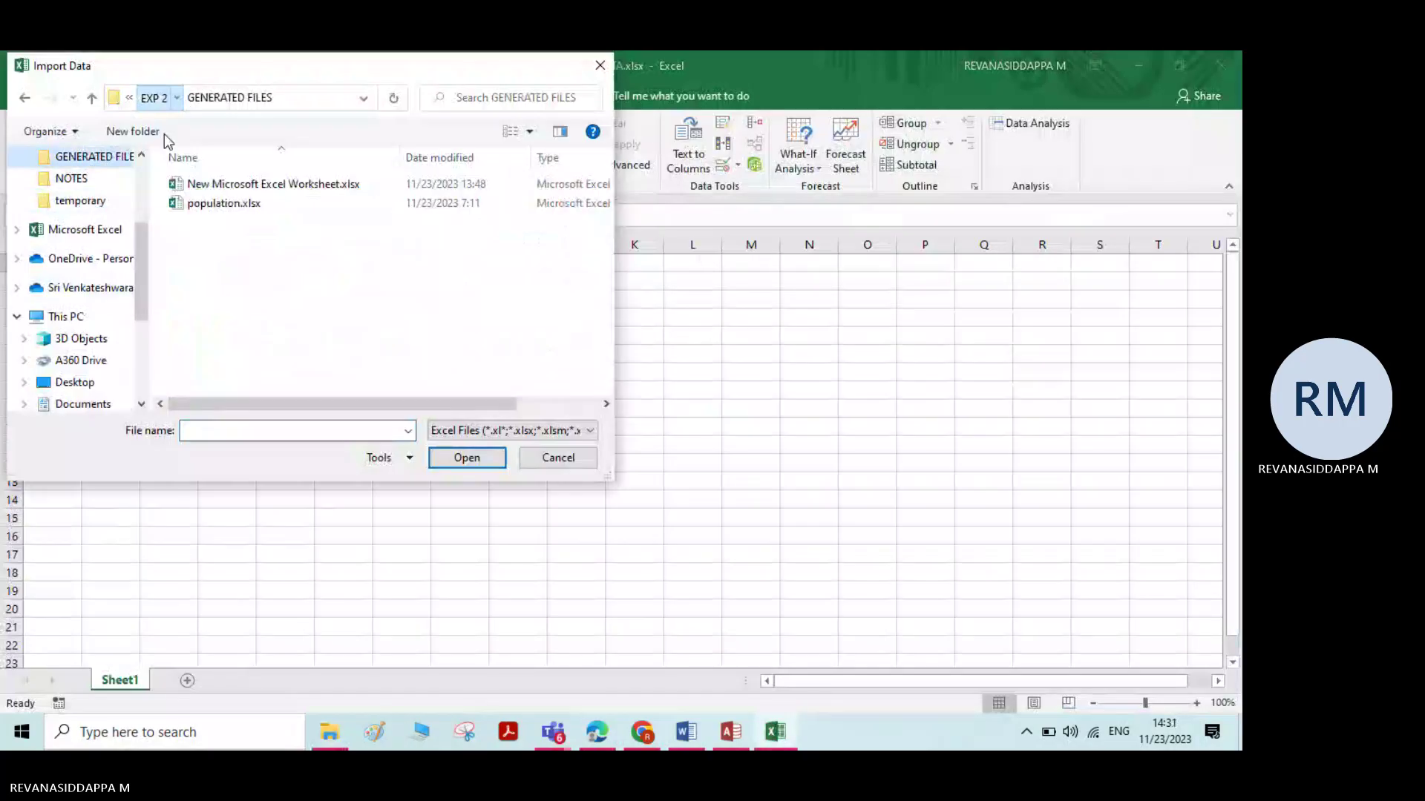
pyautogui.click(154, 98)
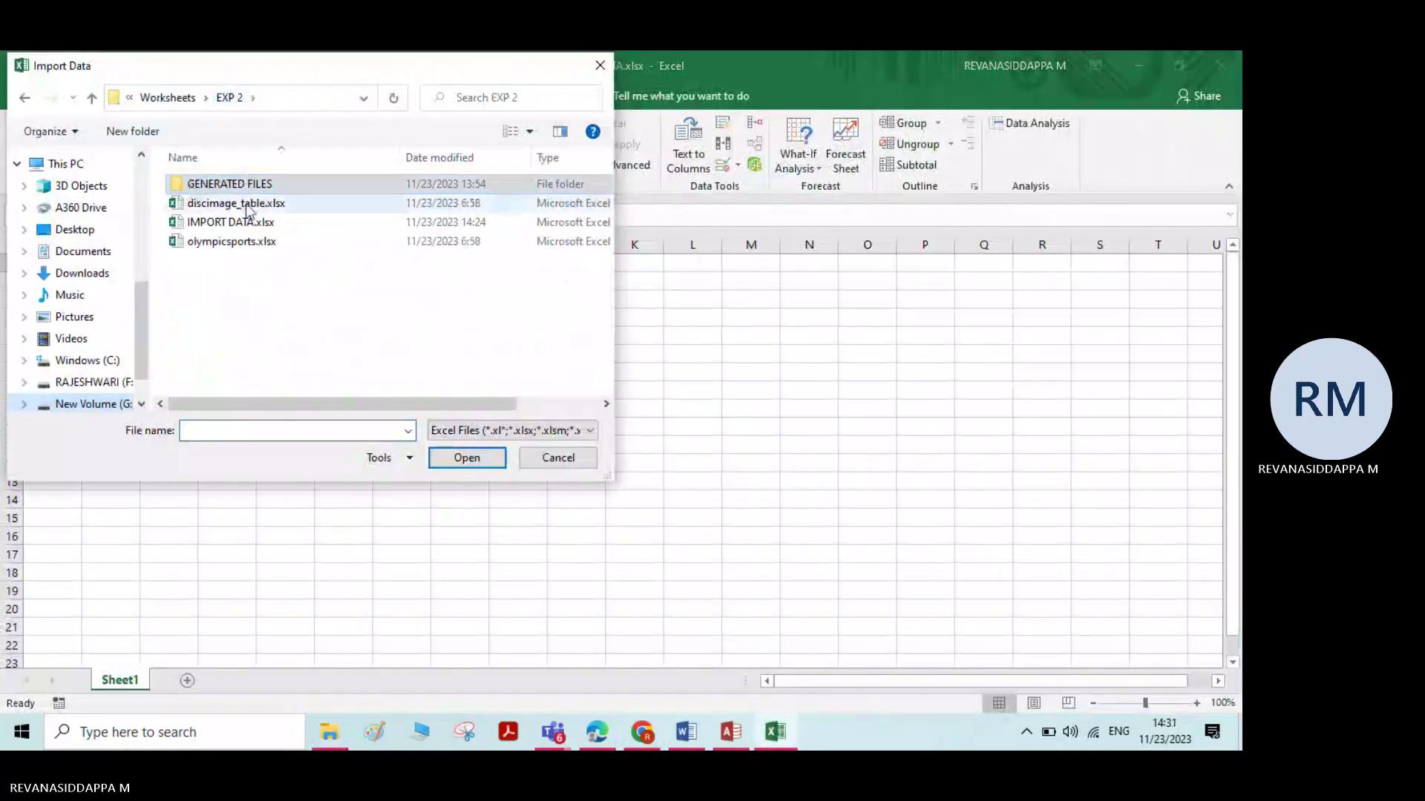
# Step: Import olympicsports.xlsx and load its Sheet1 into the workbook
pyautogui.click(227, 243)
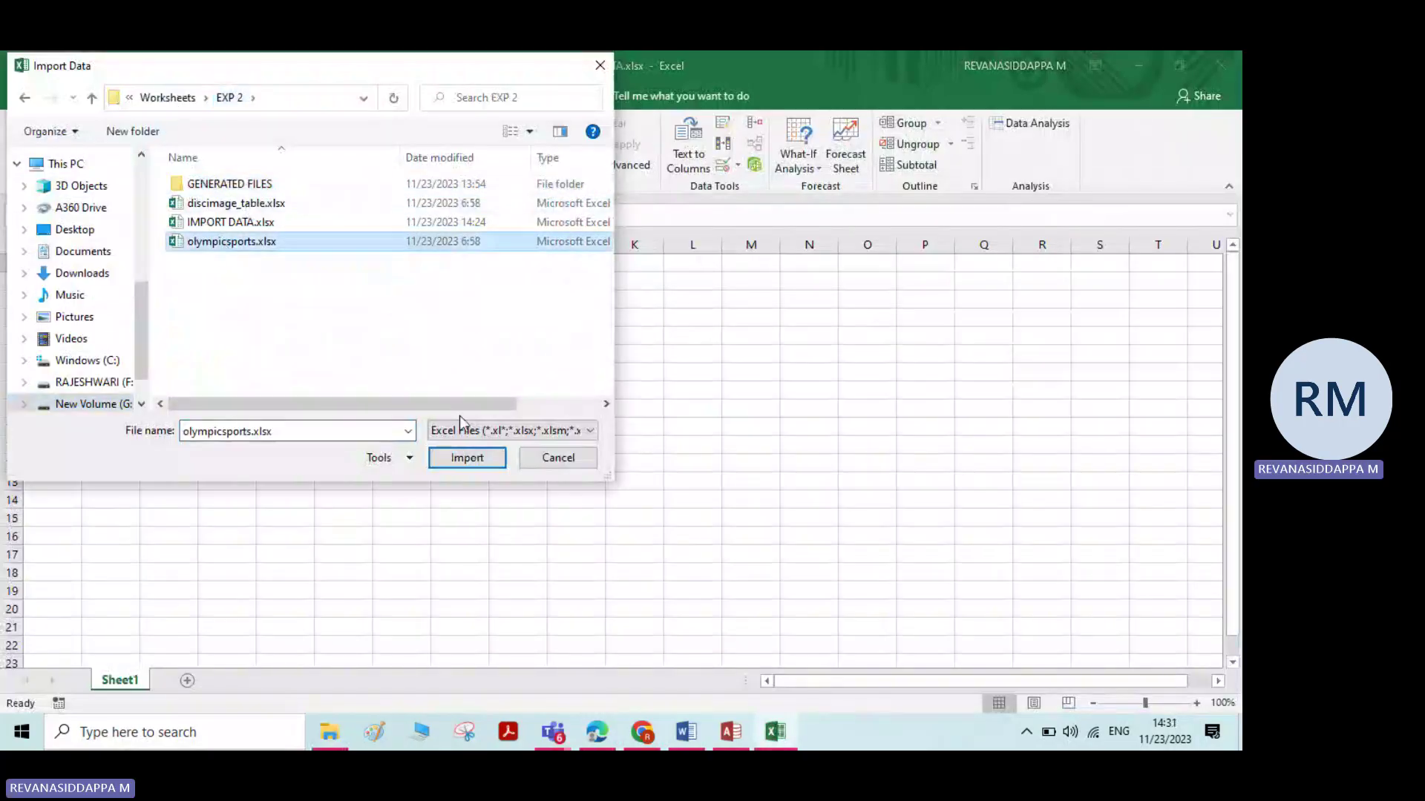
pyautogui.click(466, 459)
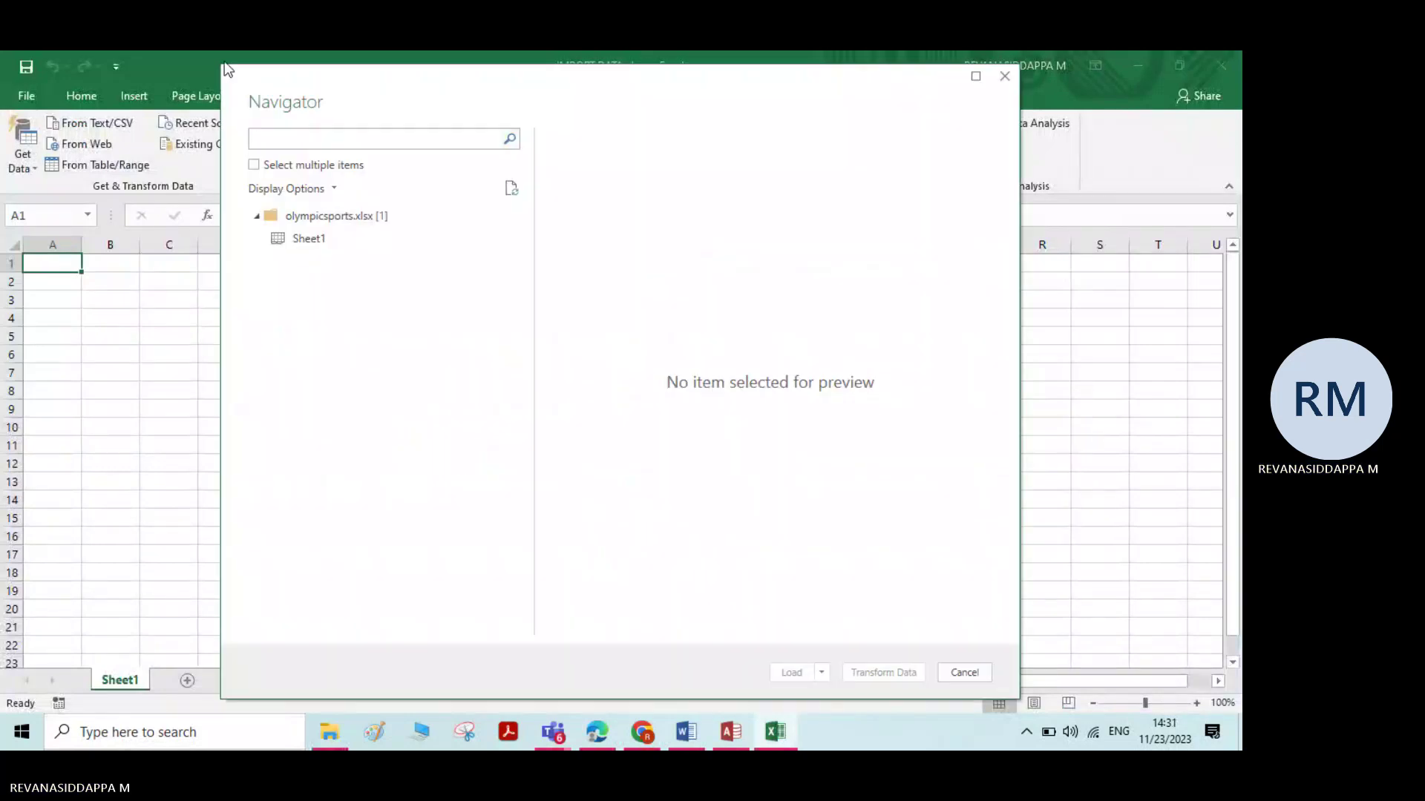
pyautogui.click(308, 239)
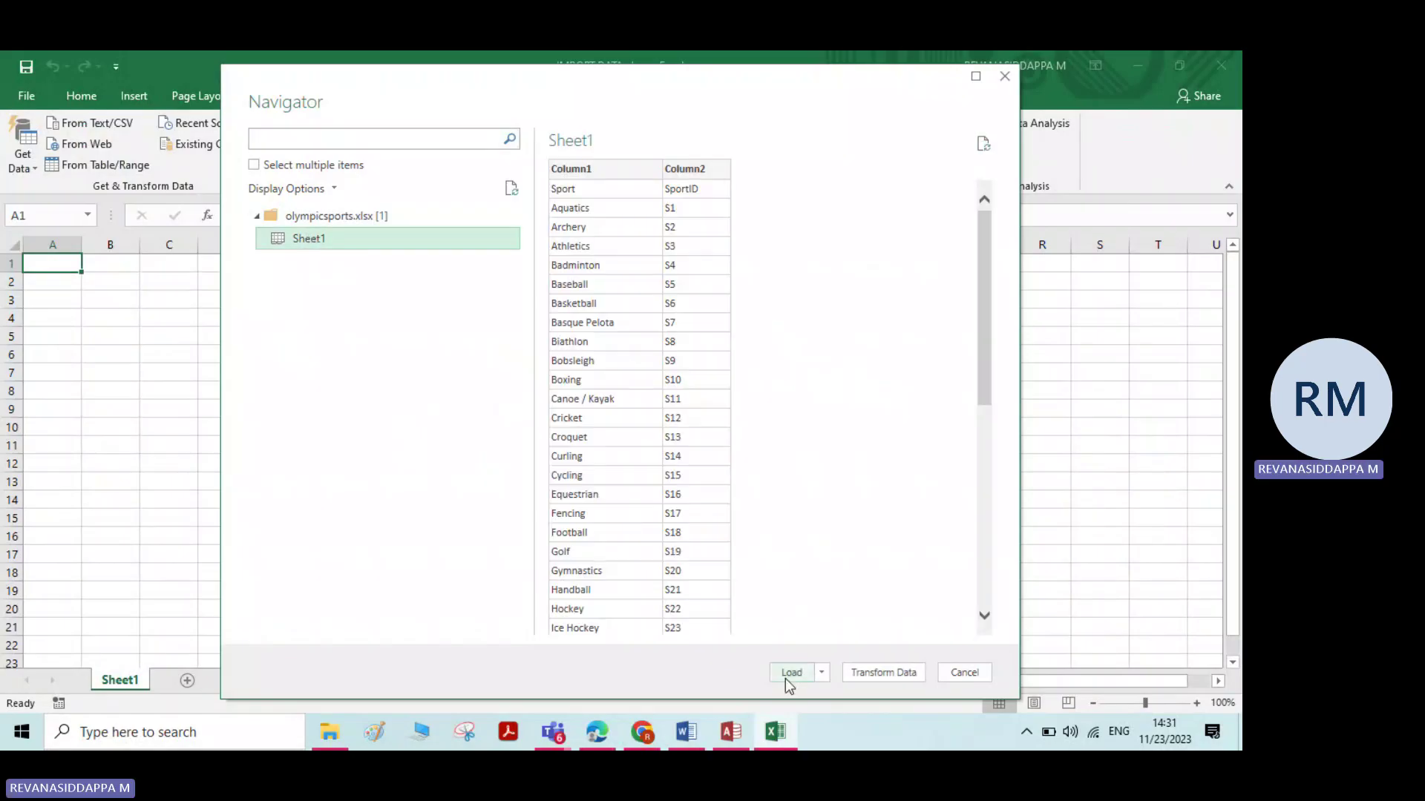
pyautogui.click(785, 678)
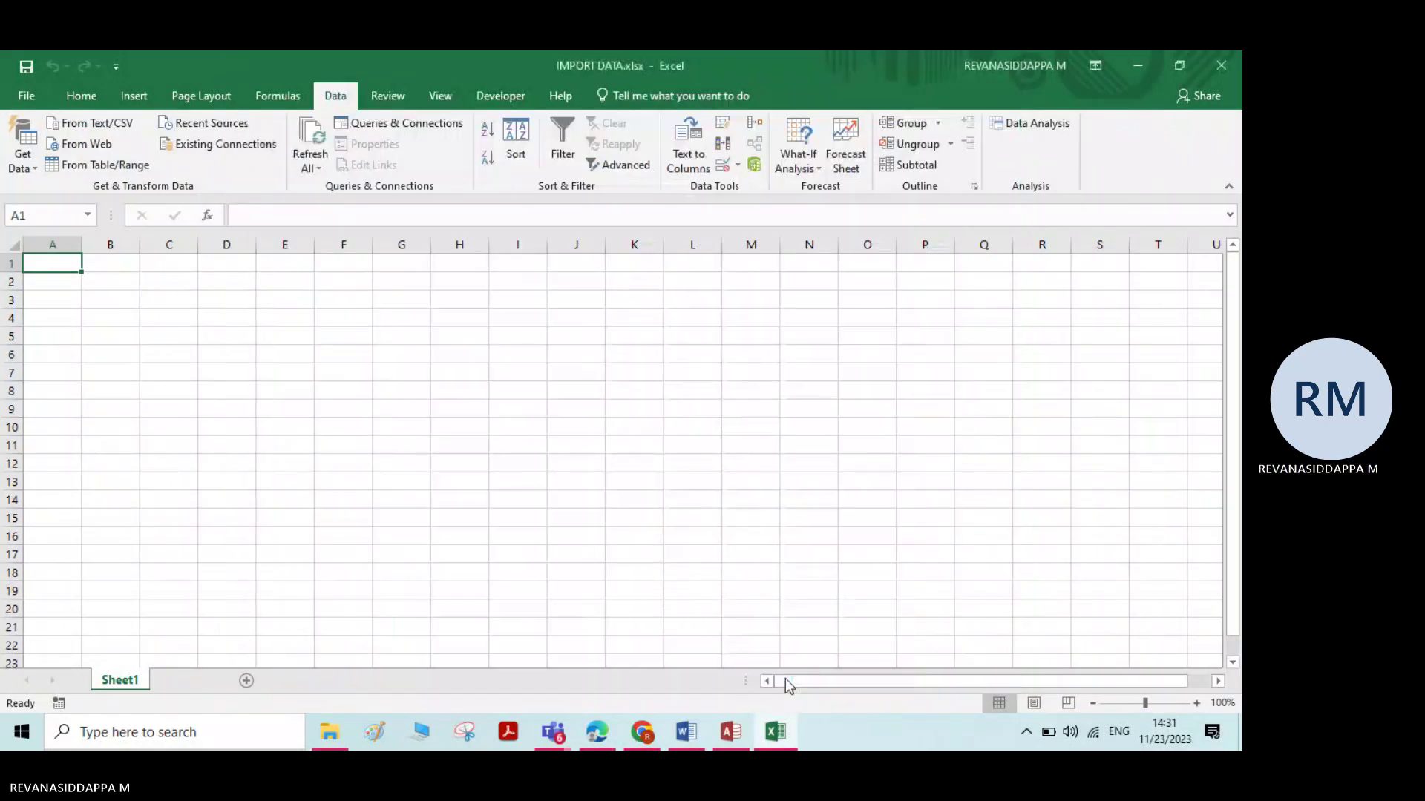